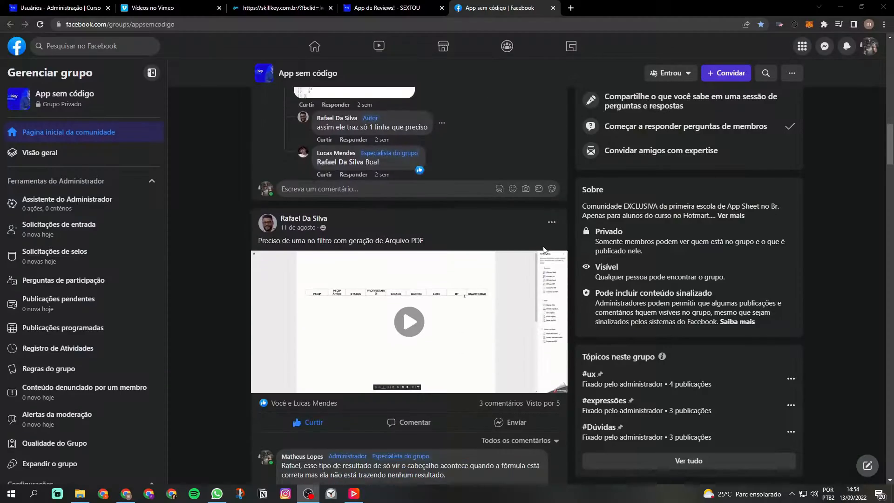
pyautogui.scroll(-10, 543, 249)
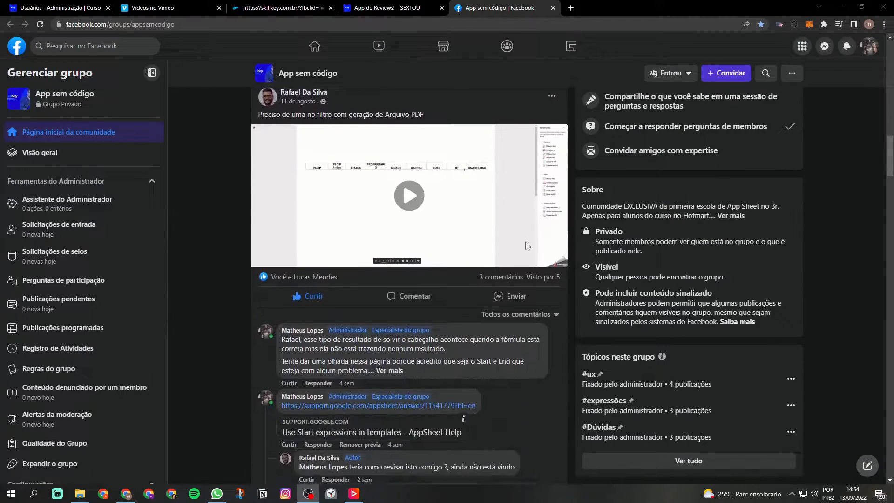
pyautogui.scroll(-14, 226, 254)
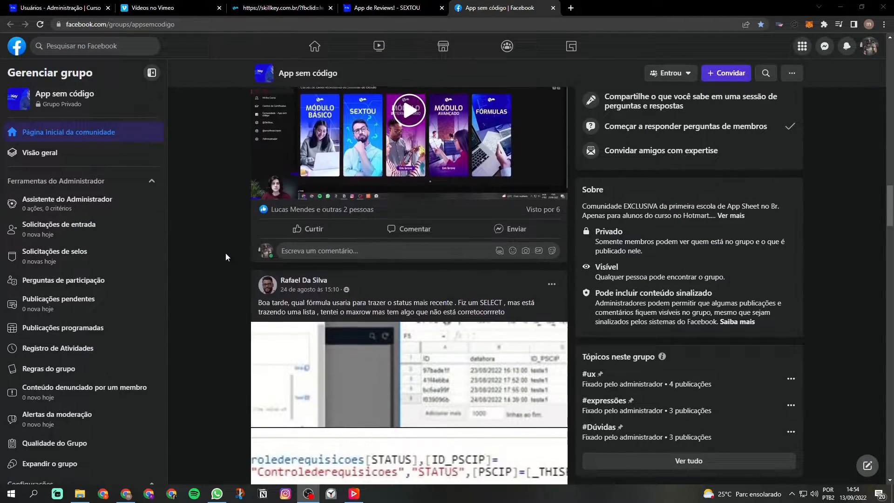
pyautogui.scroll(-15, 201, 256)
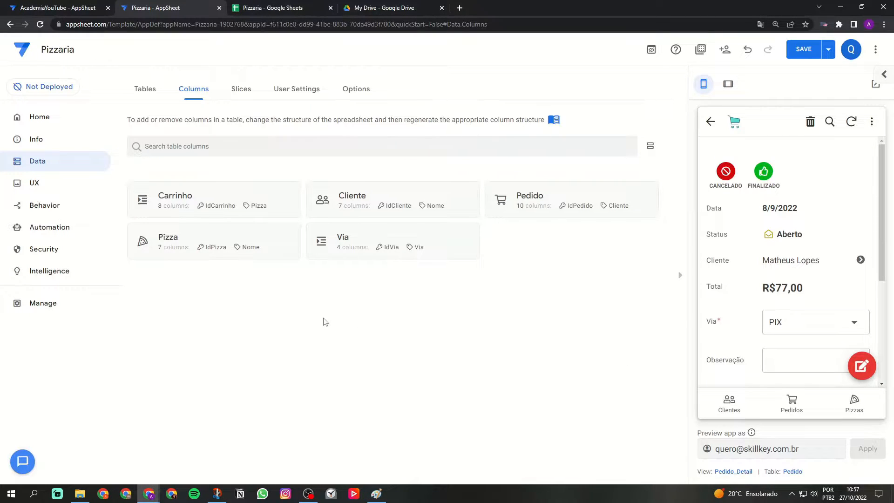
# Open the Carrinho table's column definitions and examine the type of its Pedido column.
pyautogui.click(222, 201)
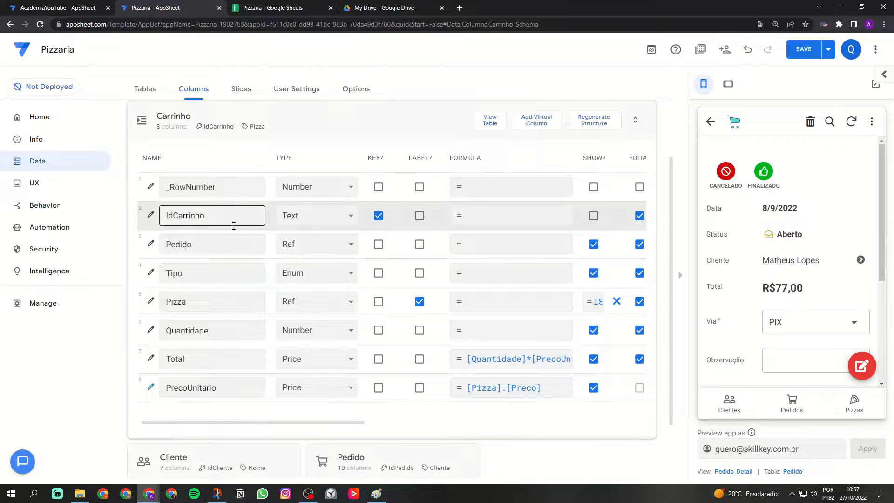
pyautogui.moveTo(196, 242); pyautogui.dragTo(174, 241)
pyautogui.click(190, 242)
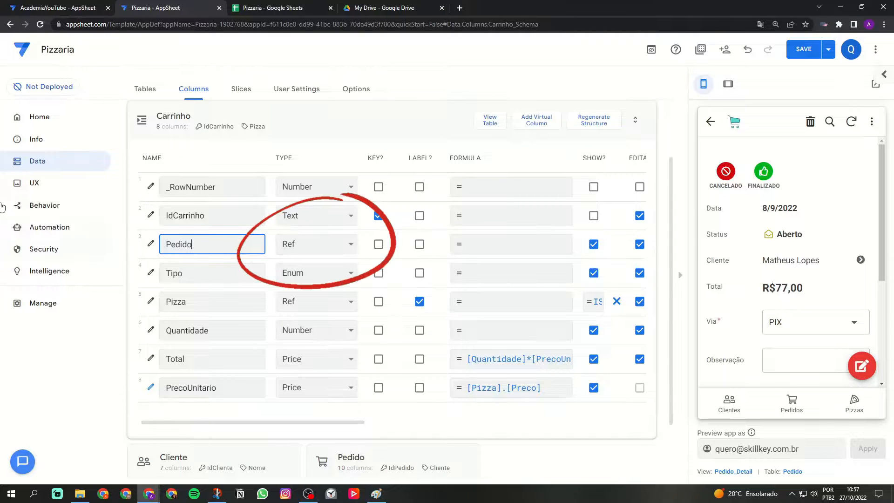
# Switch to the Pizzaria spreadsheet and examine the header and values of the Pedido column on the Carrinho sheet.
pyautogui.click(275, 12)
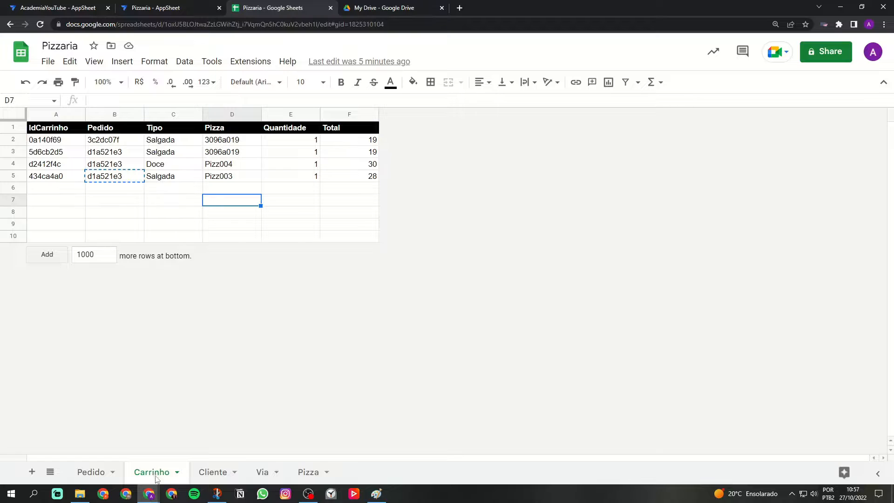
pyautogui.click(115, 116)
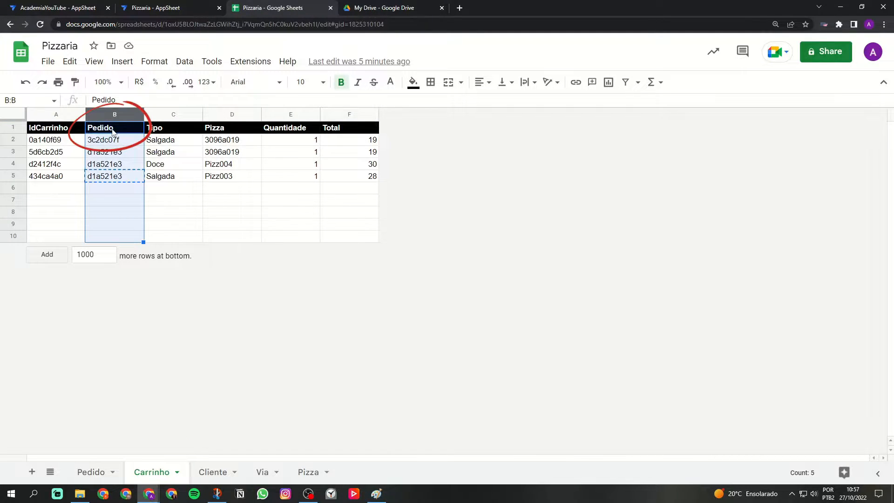
pyautogui.click(113, 131)
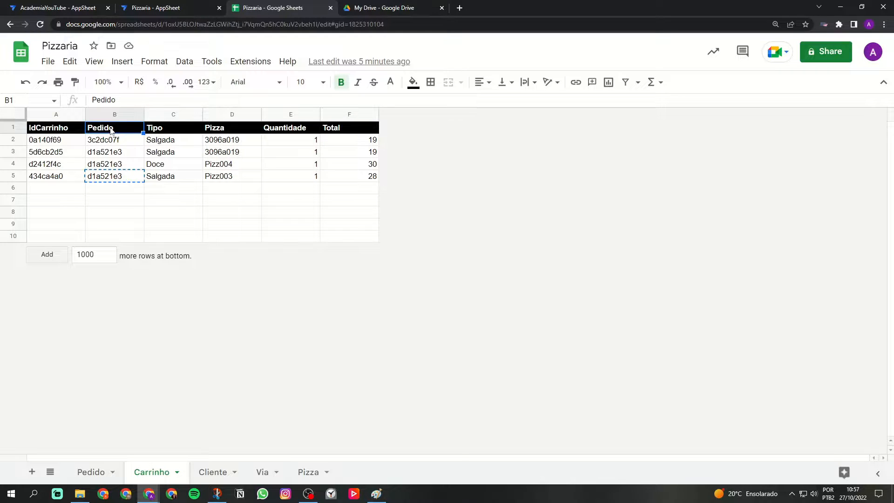
pyautogui.moveTo(110, 131); pyautogui.dragTo(119, 177)
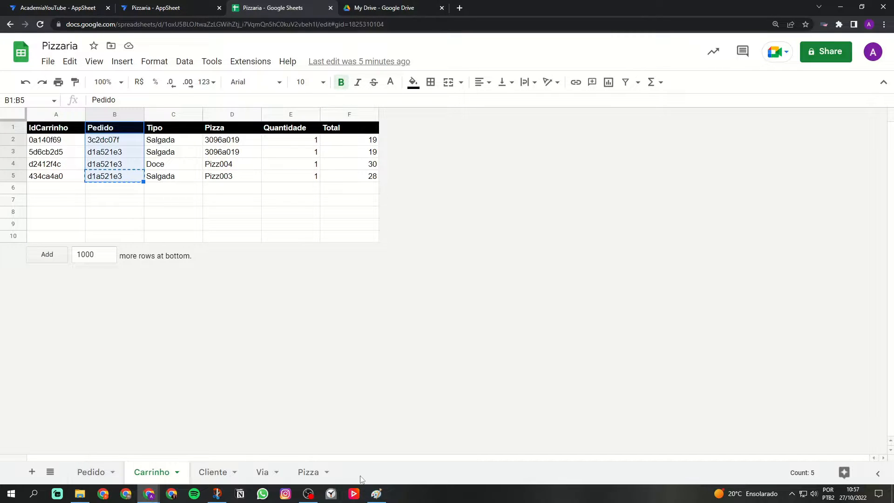
pyautogui.click(182, 225)
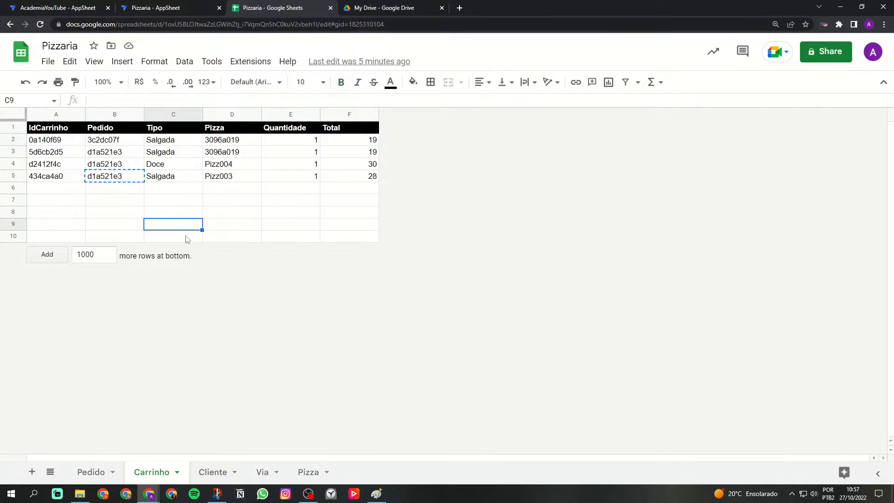
# Capture a screenshot of the Pedido sheet's table from the IdPedido header through the last Observacao row.
pyautogui.click(93, 471)
pyautogui.press('Right')
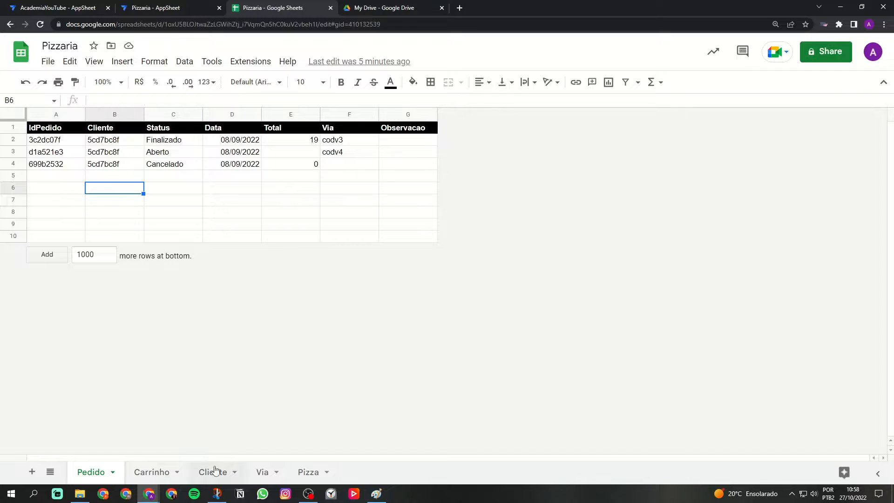
pyautogui.click(216, 494)
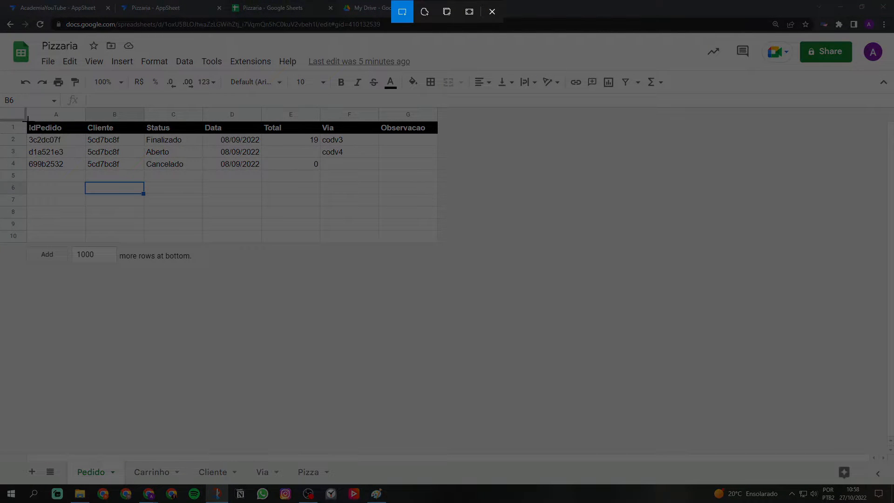
pyautogui.moveTo(27, 120); pyautogui.dragTo(438, 175)
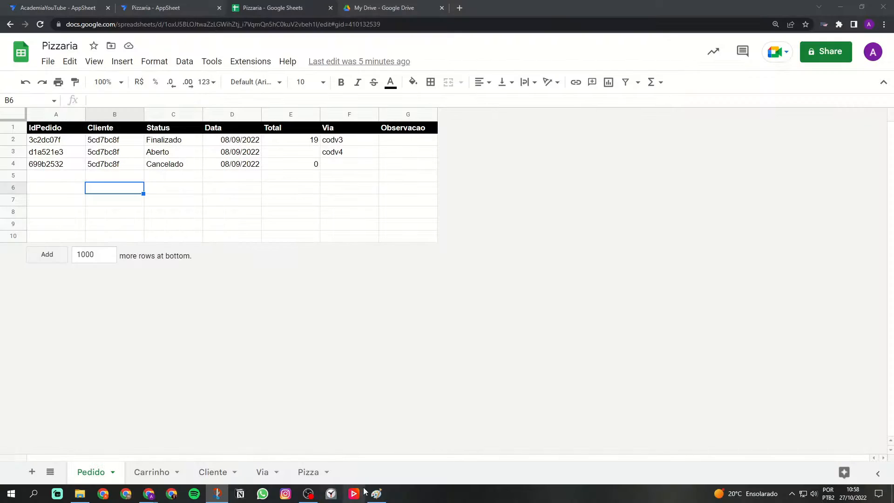
# Paste the captured Pedido table into Paint, move it away from the canvas corner and widen the canvas to about 1858 px.
pyautogui.click(376, 493)
pyautogui.hotkey('ctrl', 'v')
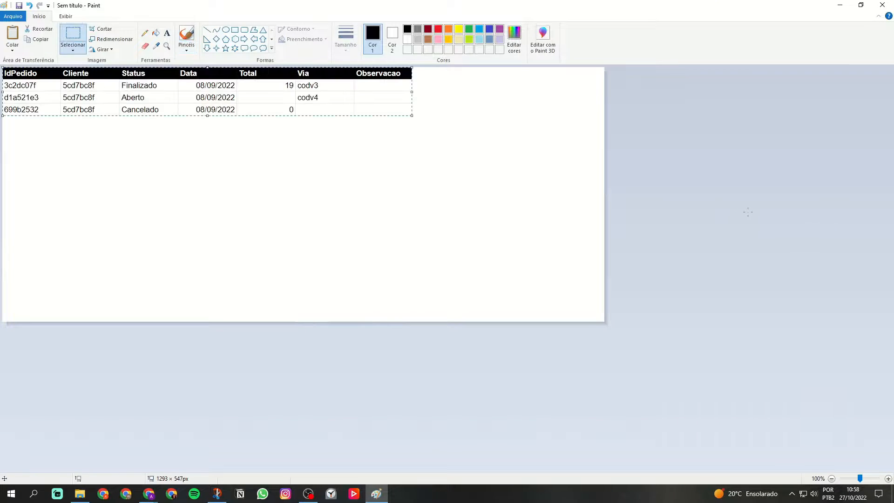
pyautogui.moveTo(218, 85); pyautogui.dragTo(253, 133)
pyautogui.moveTo(605, 195); pyautogui.dragTo(868, 191)
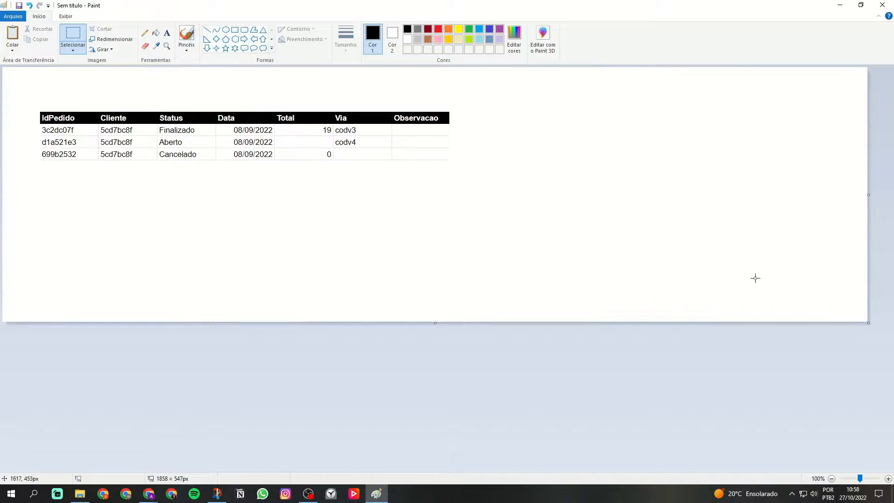
# Return to the Pizzaria spreadsheet and capture a screenshot of the Carrinho sheet's table.
pyautogui.moveTo(157, 497)
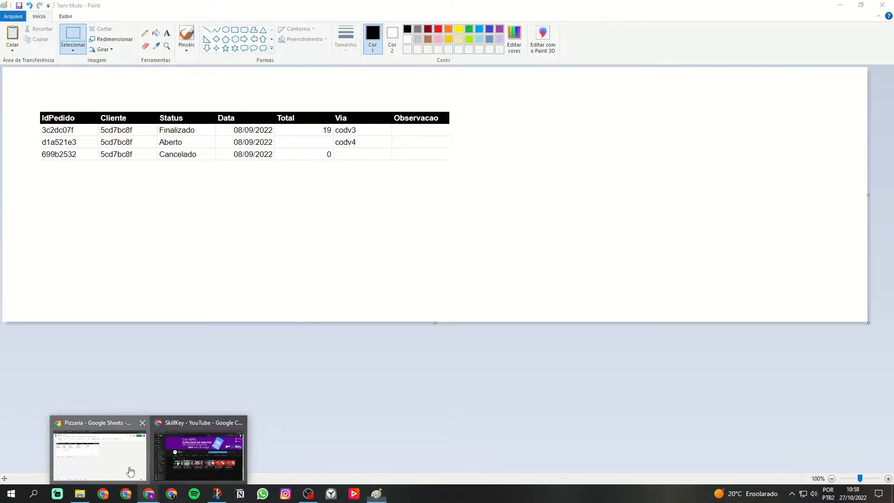
pyautogui.click(100, 447)
pyautogui.click(152, 472)
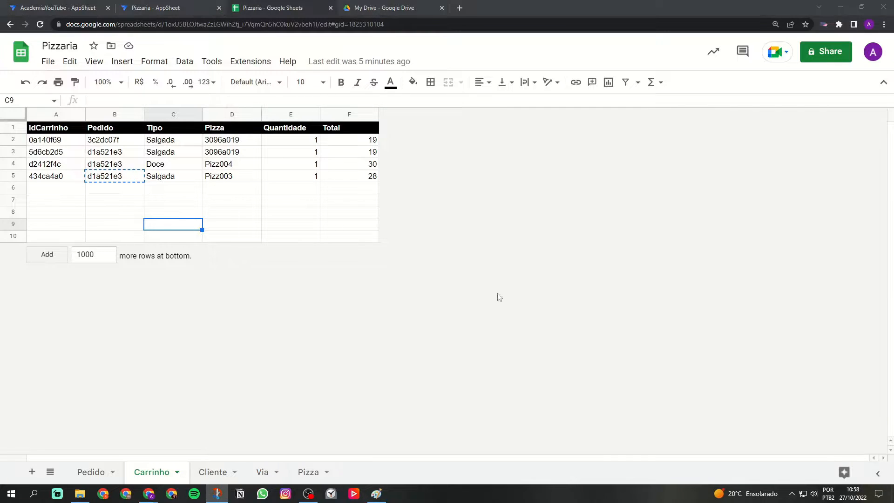
pyautogui.press('super+shift+s')
pyautogui.moveTo(27, 122); pyautogui.dragTo(378, 181)
# Paste the captured Carrinho table into Paint and place it beside the Pedido table.
pyautogui.click(376, 493)
pyautogui.hotkey('ctrl', 'v')
pyautogui.moveTo(200, 109)
pyautogui.mouseDown()
pyautogui.moveTo(513, 260)
pyautogui.moveTo(659, 257)
pyautogui.moveTo(670, 199)
pyautogui.moveTo(667, 149)
pyautogui.moveTo(669, 160)
pyautogui.mouseUp()
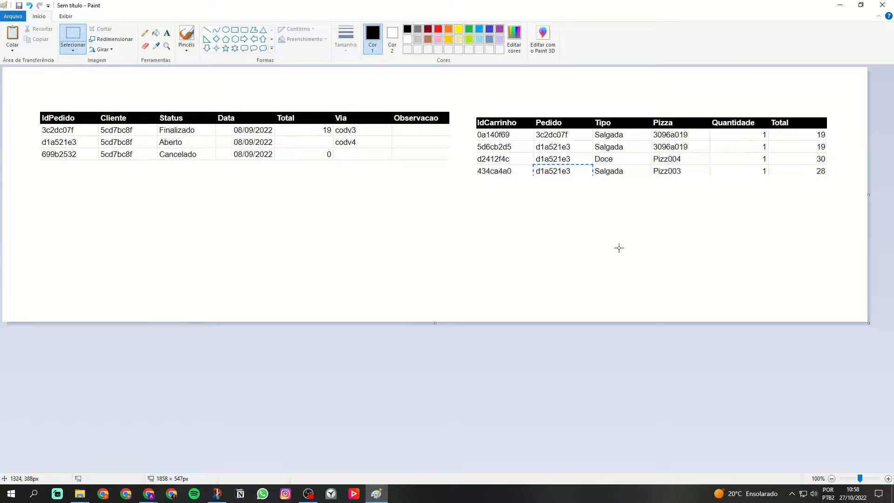
# Add the text label "PEDIDO" above the table that starts with IdPedido.
pyautogui.click(167, 33)
pyautogui.click(94, 83)
pyautogui.press('capslock')
pyautogui.write('PEDIDO')
pyautogui.press('Return')
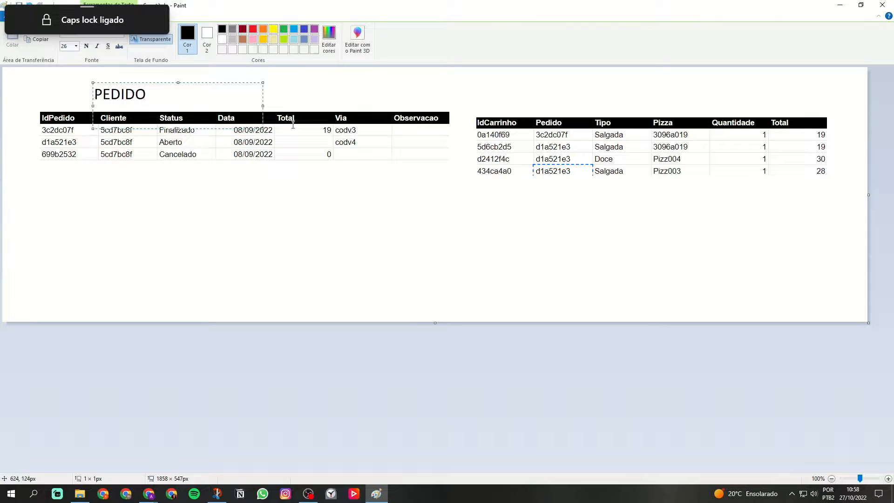
# Add the text label "Carrinho" above the table that starts with IdCarrinho.
pyautogui.click(516, 94)
pyautogui.click(522, 87)
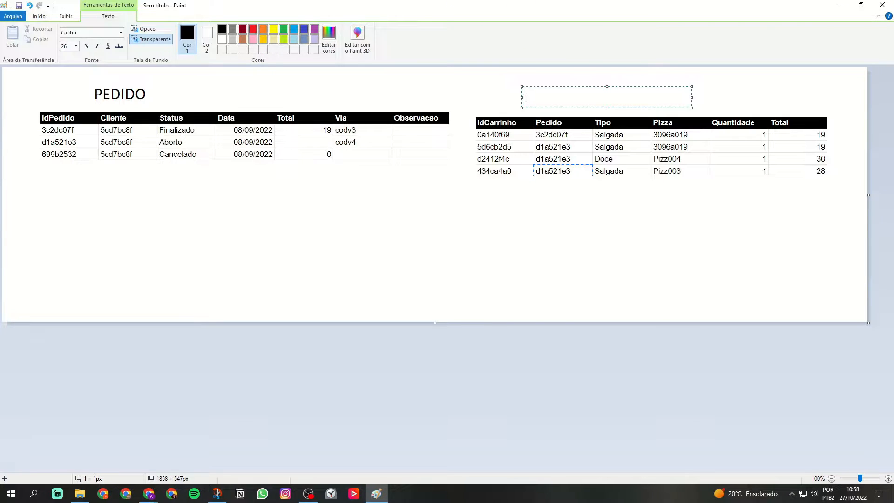
pyautogui.write('C')
pyautogui.press('capslock')
pyautogui.write('arrinho')
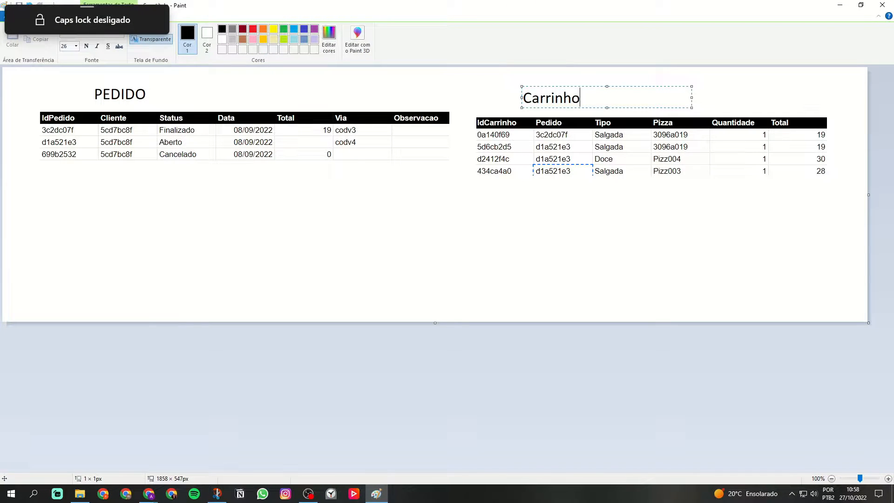
pyautogui.click(500, 93)
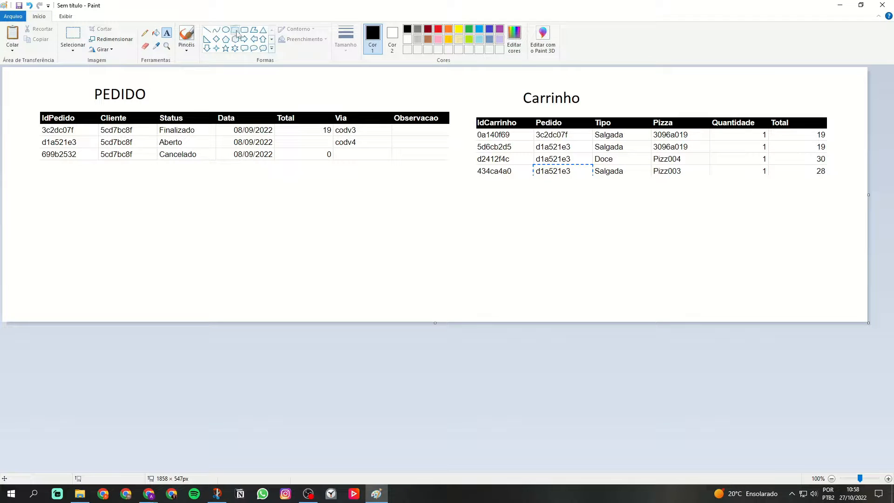
# Outline the Carrinho table's Pedido column with a dark red rectangle, undo it, and outline the IdPedido header instead.
pyautogui.click(234, 29)
pyautogui.click(428, 28)
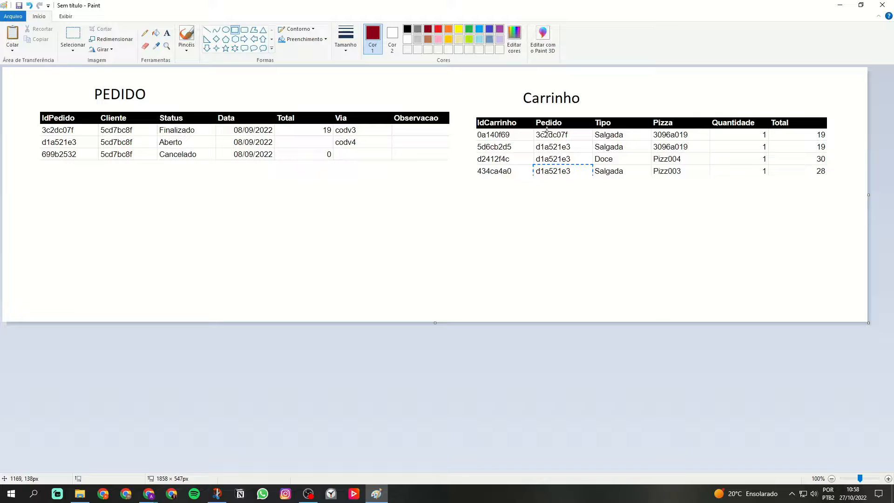
pyautogui.moveTo(534, 116); pyautogui.dragTo(593, 181)
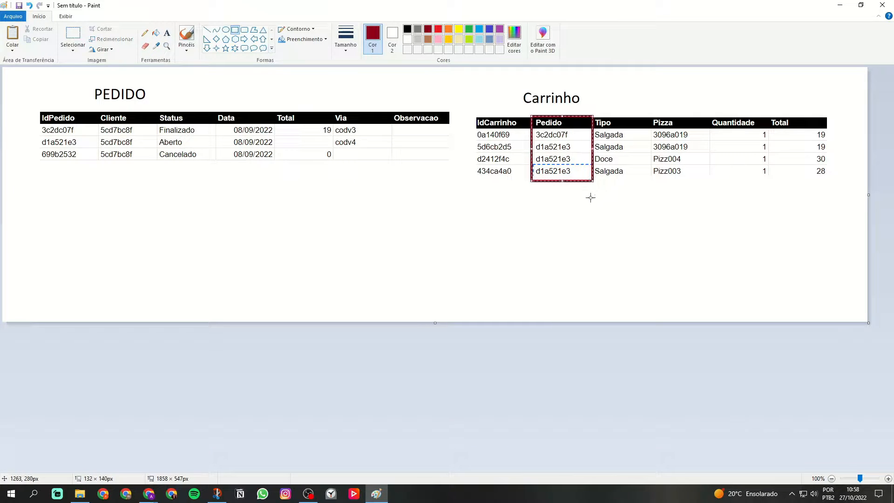
pyautogui.hotkey('ctrl', 'z')
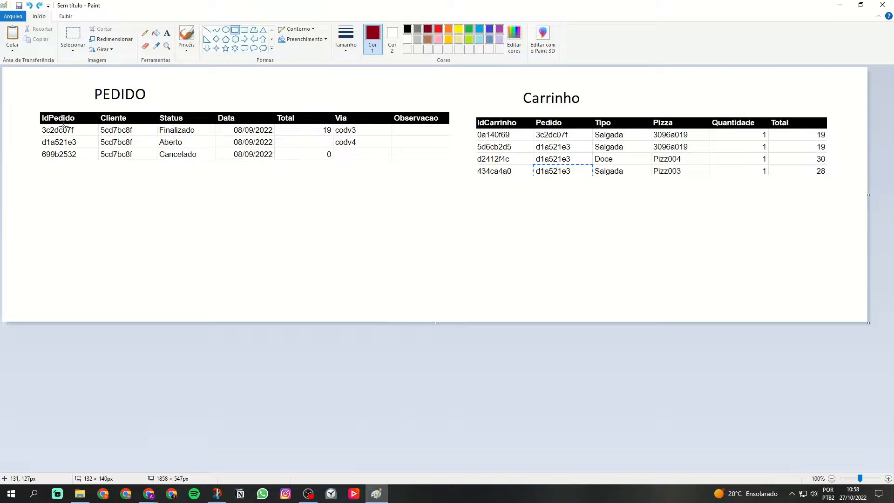
pyautogui.moveTo(41, 112); pyautogui.dragTo(92, 121)
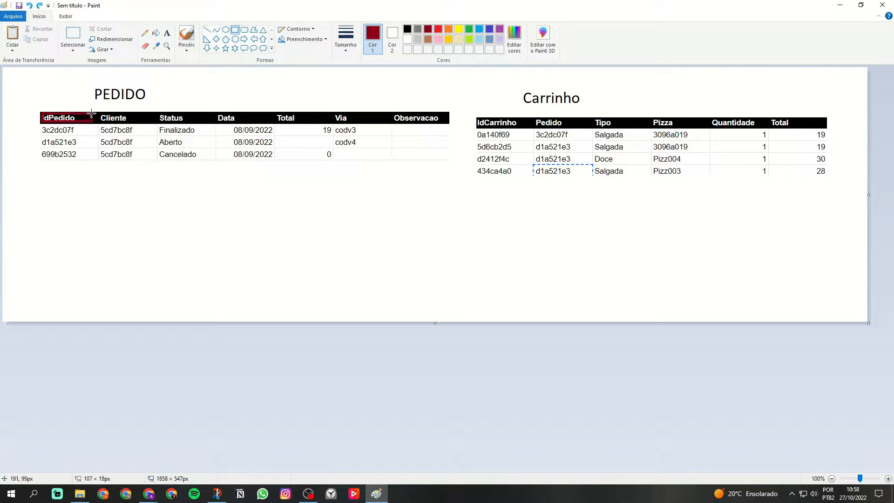
# Switch to the Pizzaria app in AppSheet and examine which column is the key of the Pedido table.
pyautogui.moveTo(148, 496)
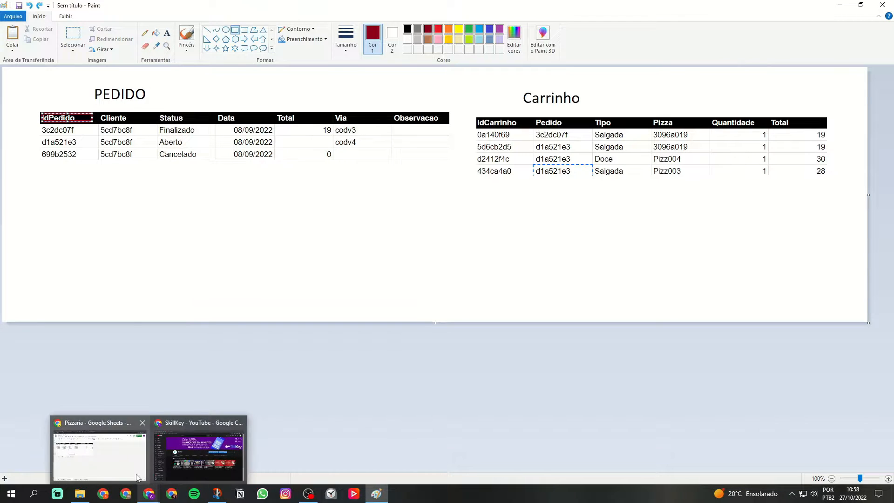
pyautogui.click(100, 446)
pyautogui.click(135, 8)
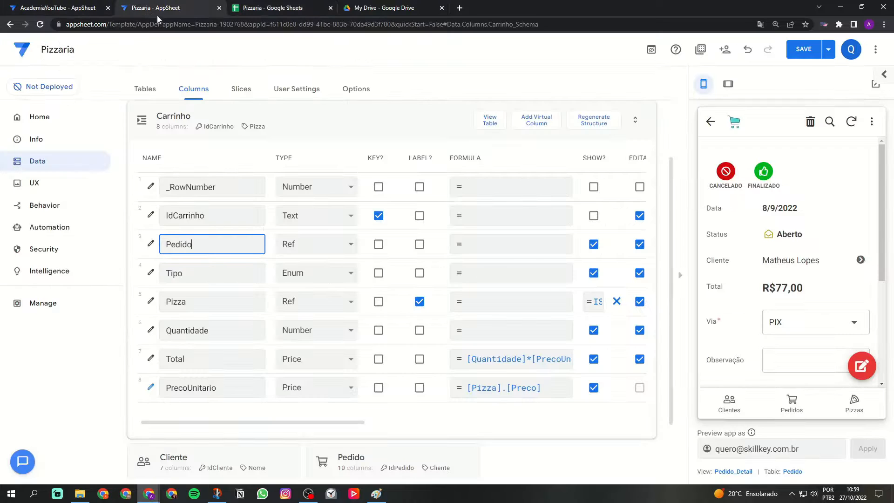
pyautogui.click(173, 134)
pyautogui.click(535, 209)
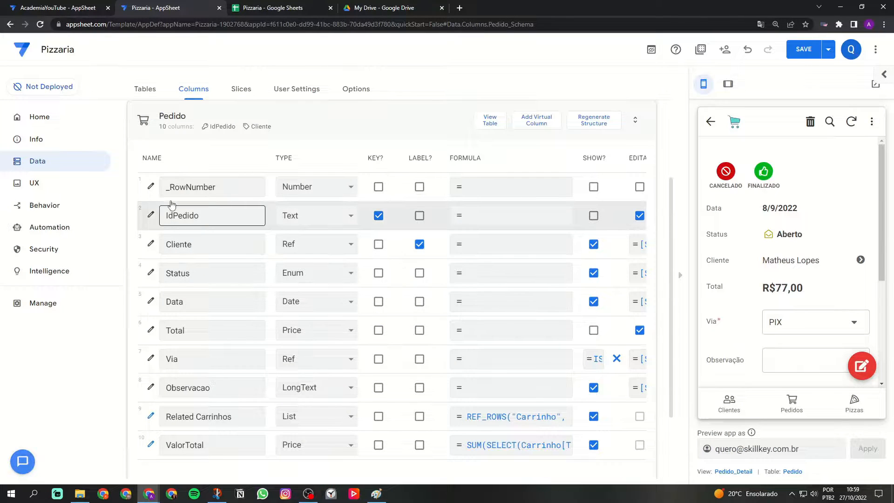
pyautogui.moveTo(368, 158); pyautogui.dragTo(382, 159)
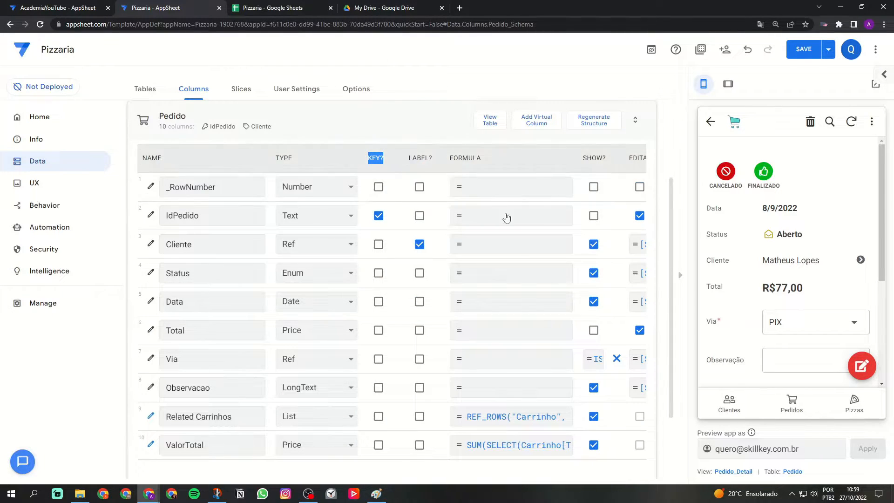
pyautogui.click(347, 114)
# Return to Paint and undo the outline around the IdPedido header.
pyautogui.click(275, 7)
pyautogui.click(373, 494)
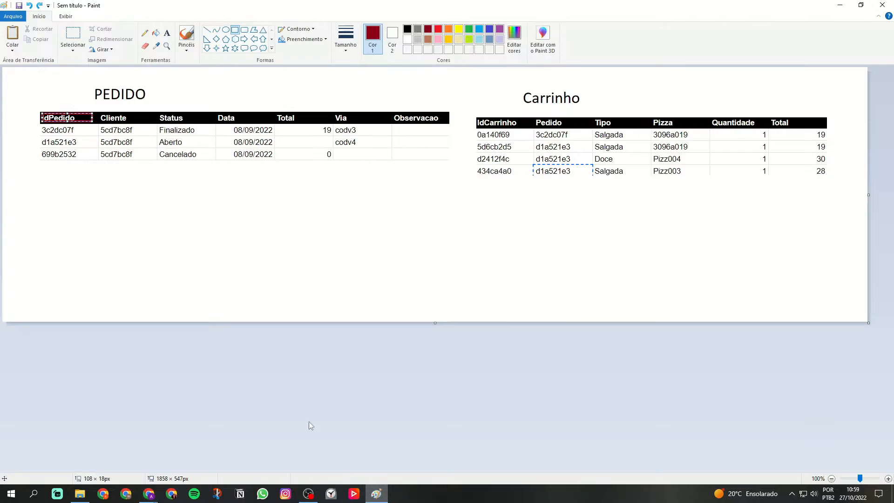
pyautogui.hotkey('ctrl', 'z')
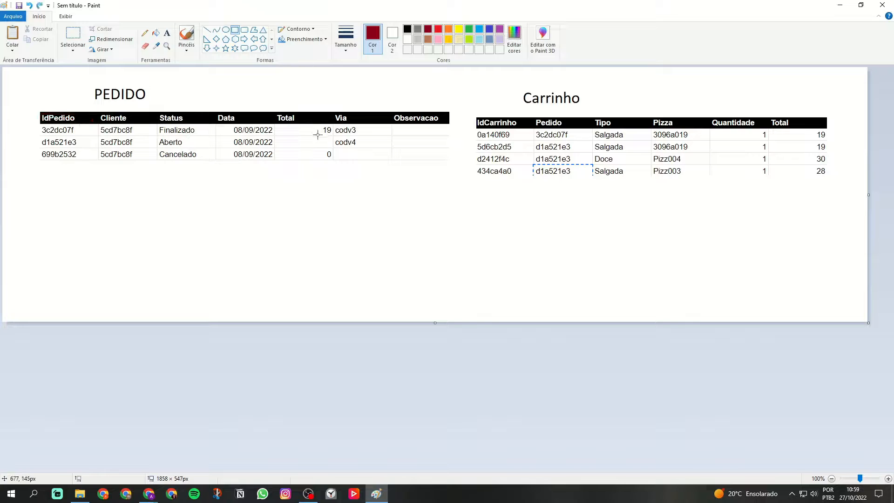
# Outline the IdPedido values in the PEDIDO table, undo that rectangle, and outline the Data column's values instead.
pyautogui.moveTo(41, 124); pyautogui.dragTo(86, 159)
pyautogui.click(85, 178)
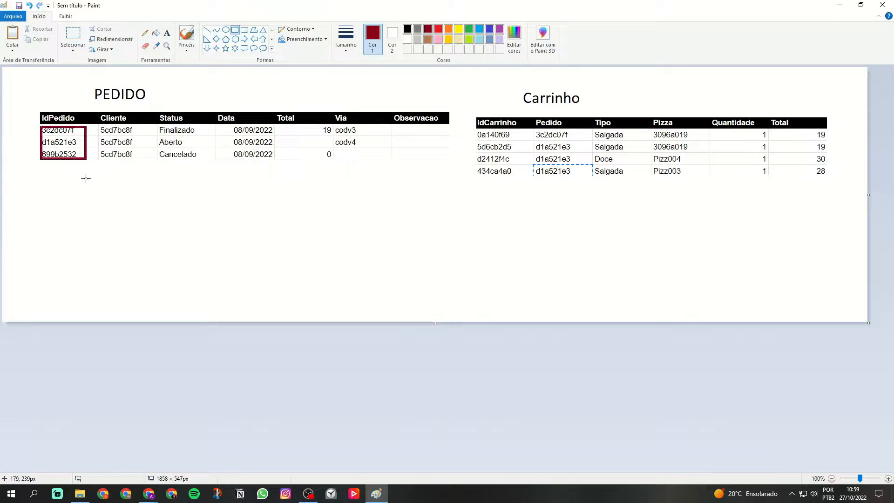
pyautogui.hotkey('ctrl', 'z')
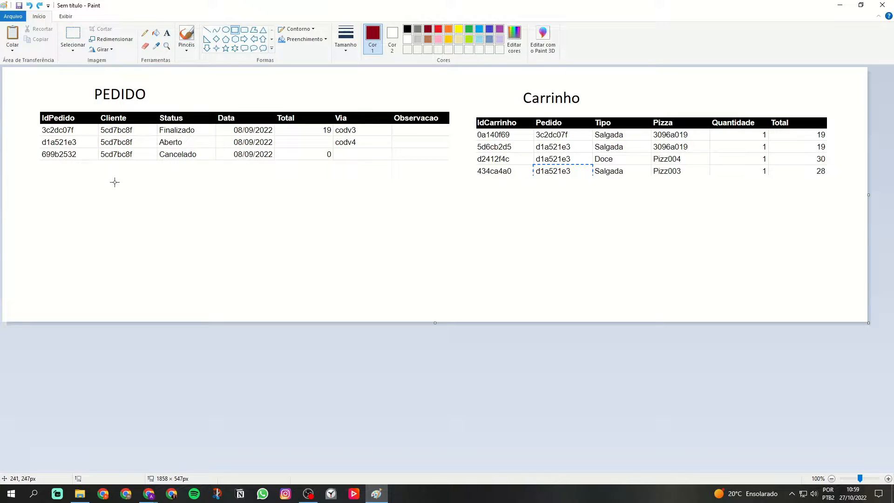
pyautogui.moveTo(223, 127); pyautogui.dragTo(269, 161)
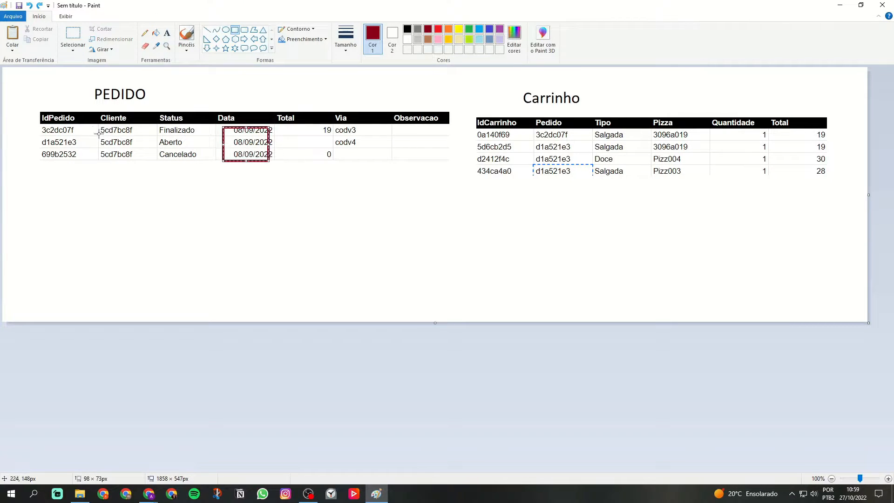
# Outline the Cliente values in the PEDIDO table, and undo both that rectangle and the one around the Data values.
pyautogui.moveTo(96, 128); pyautogui.dragTo(137, 161)
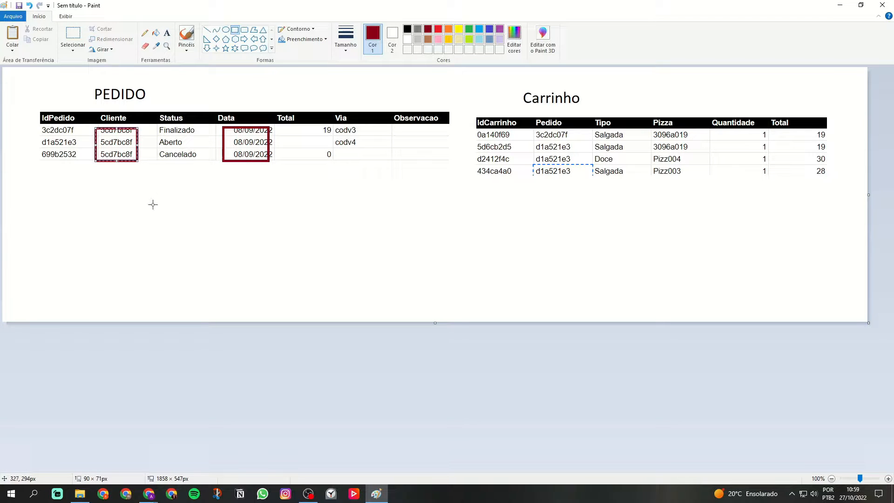
pyautogui.hotkey('ctrl', 'z')
pyautogui.hotkey('ctrl', 'z')
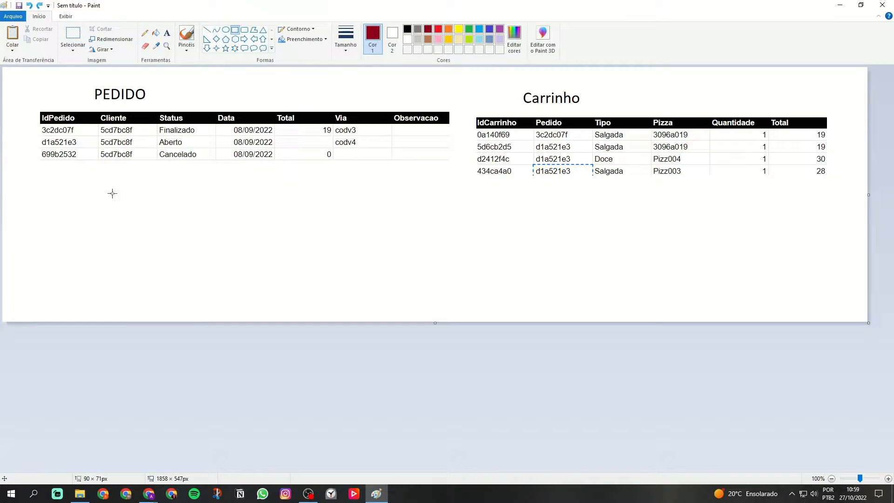
# Outline the d1a521e3 value in PEDIDO's IdPedido column and the three d1a521e3 values in Carrinho's Pedido column with dark red rectangles.
pyautogui.moveTo(39, 136); pyautogui.dragTo(98, 149)
pyautogui.click(575, 121)
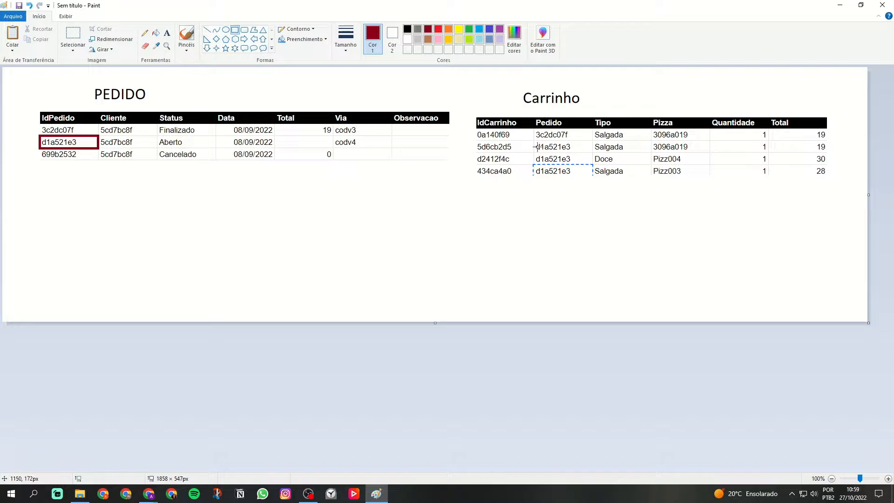
pyautogui.moveTo(534, 141); pyautogui.dragTo(591, 177)
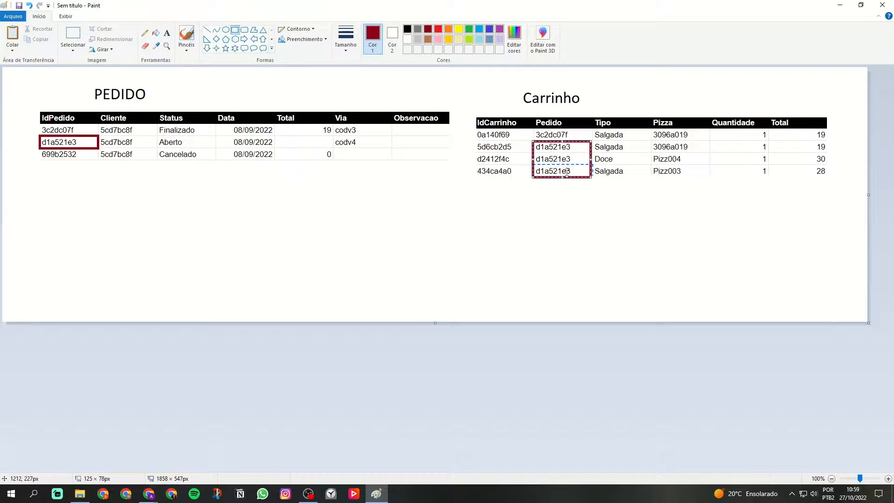
pyautogui.click(565, 195)
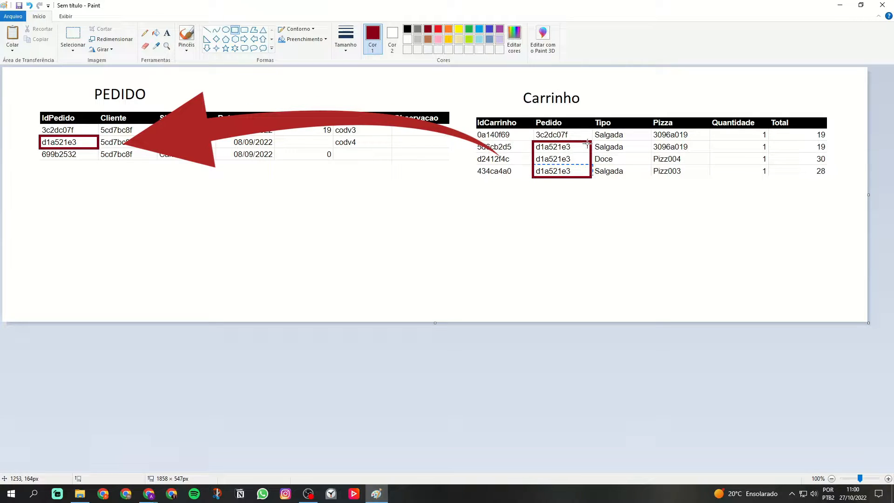
# Outline the Pedido header of the Carrinho table with a dark red rectangle.
pyautogui.moveTo(534, 117); pyautogui.dragTo(564, 127)
pyautogui.click(687, 266)
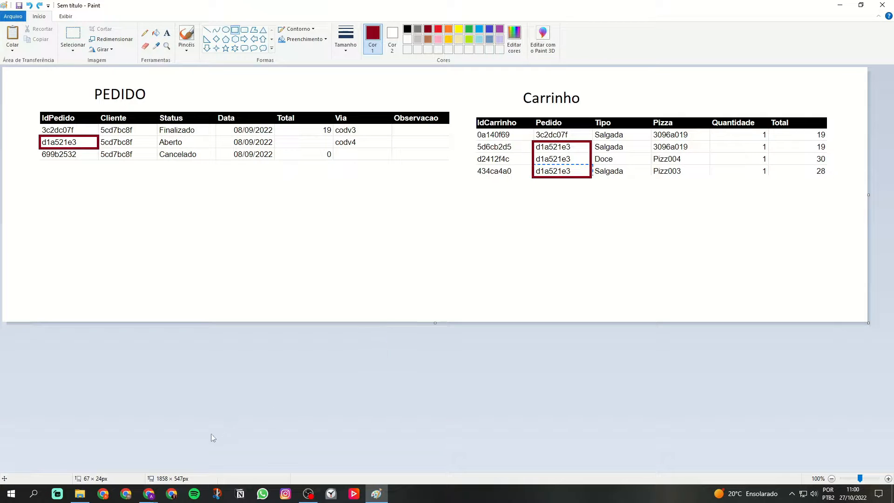
# Switch to the Pizzaria app in AppSheet and examine the Ref type and source table settings of the Carrinho table's Pedido column.
pyautogui.moveTo(149, 494)
pyautogui.click(98, 447)
pyautogui.click(150, 6)
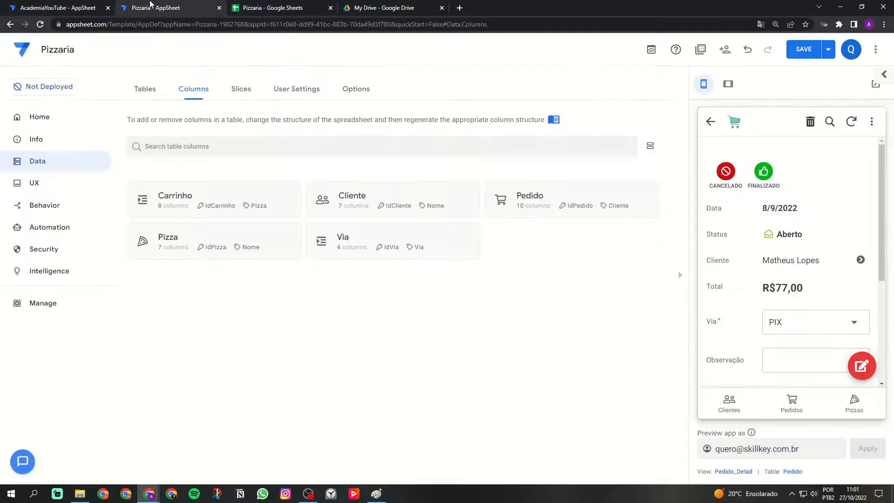
pyautogui.click(256, 206)
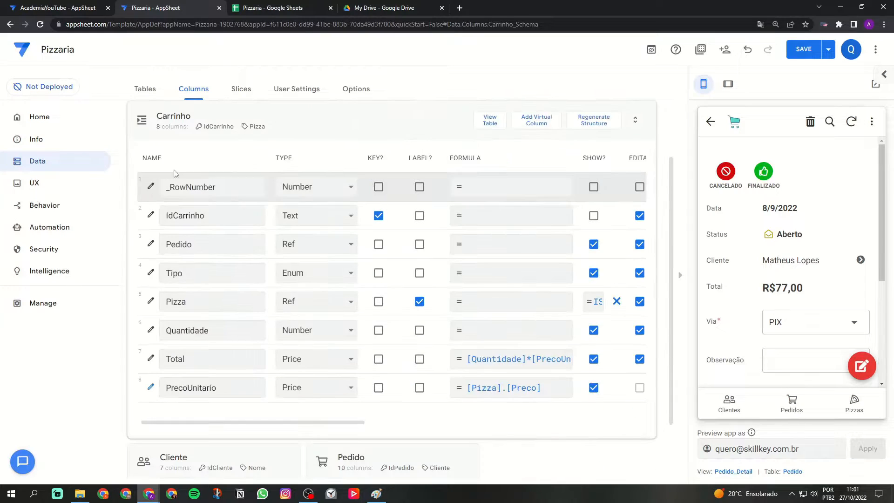
pyautogui.moveTo(168, 246); pyautogui.dragTo(220, 244)
pyautogui.click(220, 244)
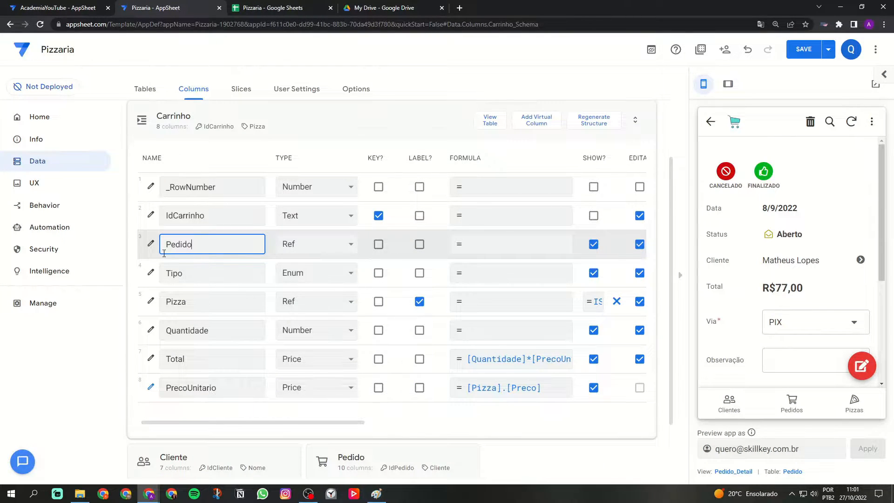
pyautogui.click(151, 243)
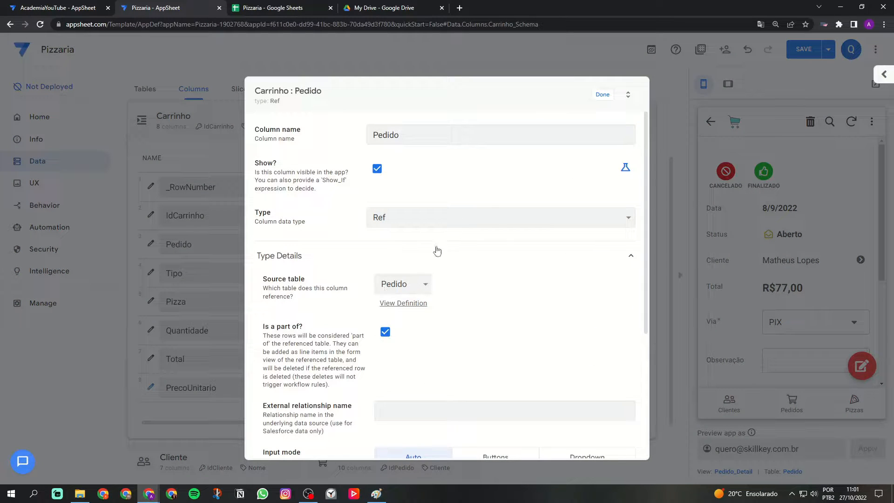
pyautogui.click(605, 94)
pyautogui.click(385, 113)
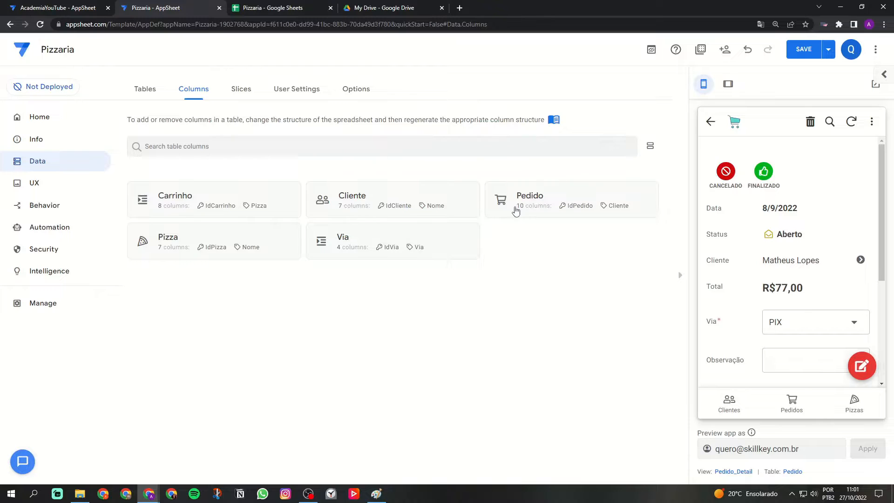
# Examine the Related Carrinhos column in the Pedido table's column list.
pyautogui.click(531, 202)
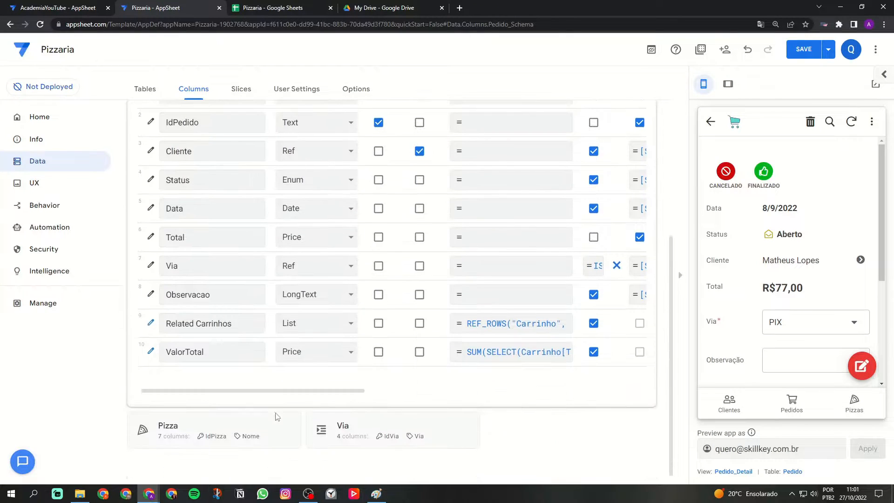
pyautogui.moveTo(166, 323); pyautogui.dragTo(238, 324)
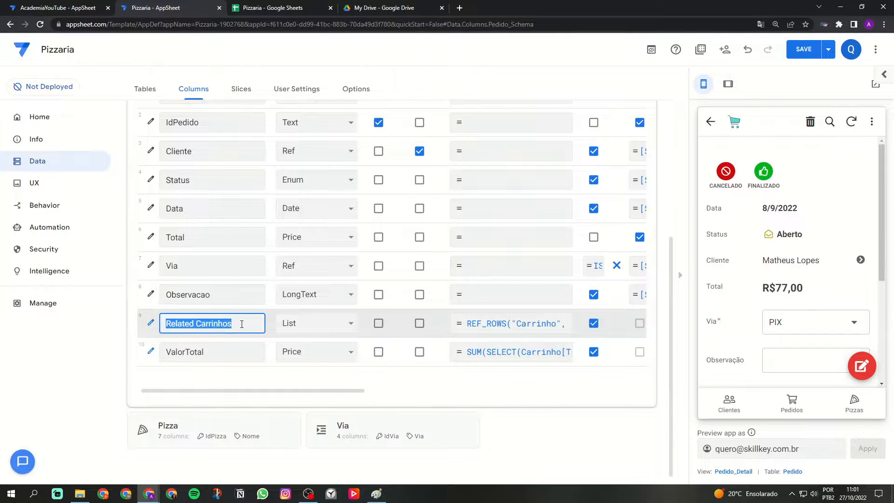
pyautogui.click(151, 324)
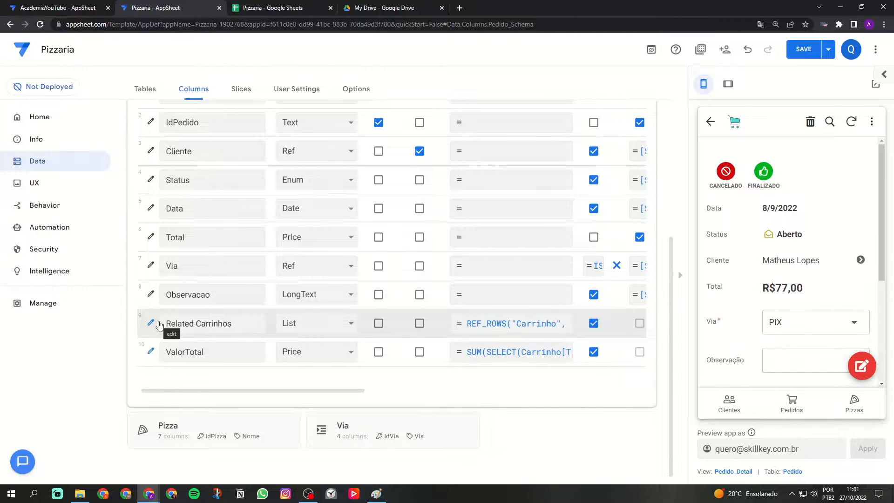
# Review the outlined tables in Paint, return to AppSheet, and inspect the REF_ROWS formula of the Related Carrinhos column.
pyautogui.click(376, 494)
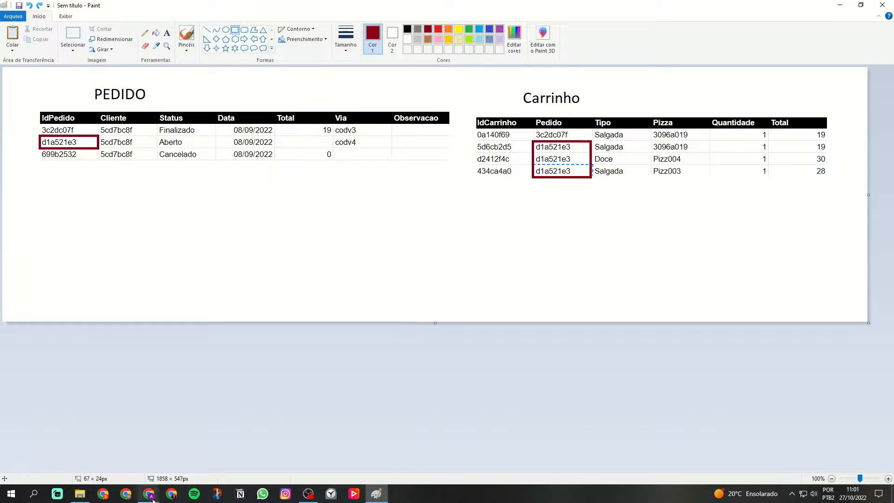
pyautogui.moveTo(149, 493)
pyautogui.click(174, 462)
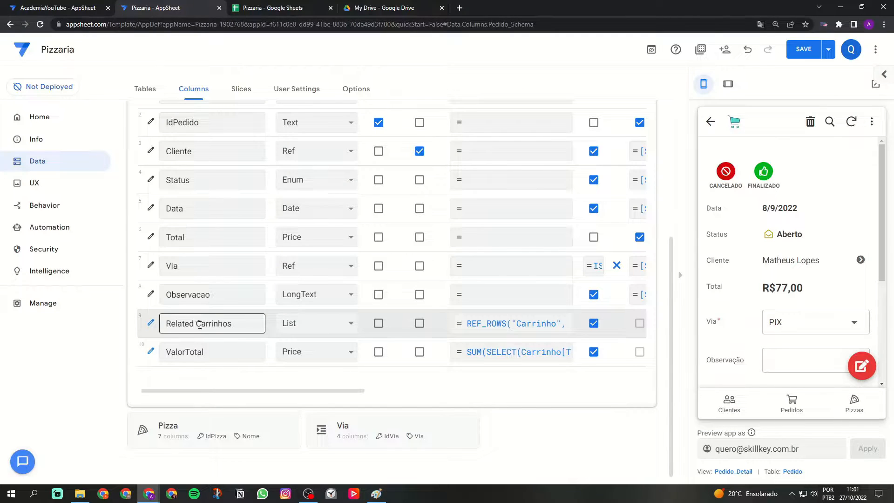
pyautogui.click(489, 323)
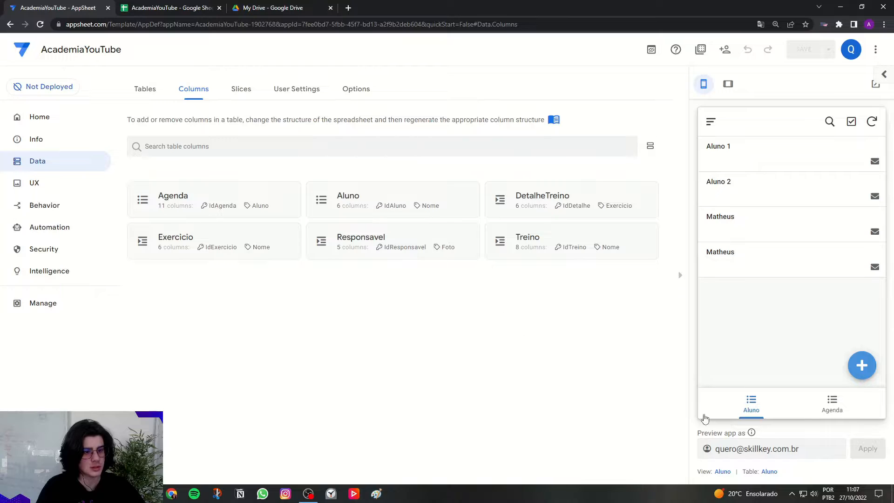
# Examine the AcademiaYouTube app's Aluno view and its side menu in the tablet-size preview.
pyautogui.click(727, 87)
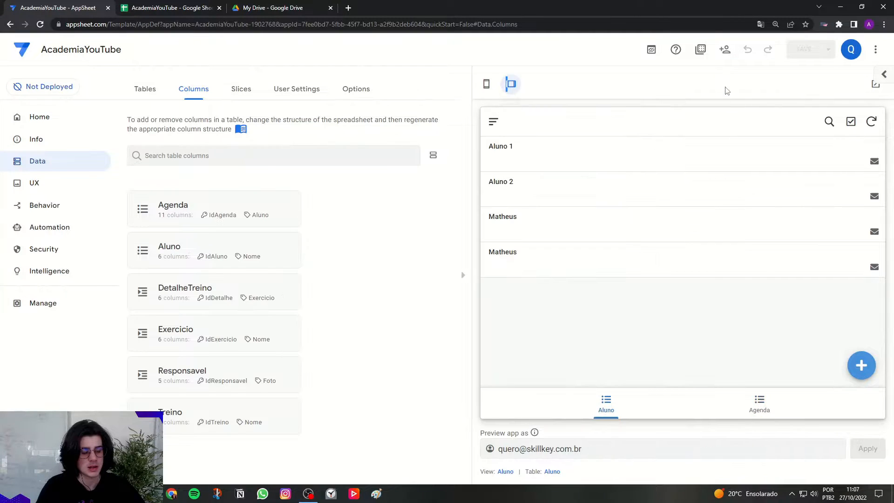
pyautogui.click(606, 404)
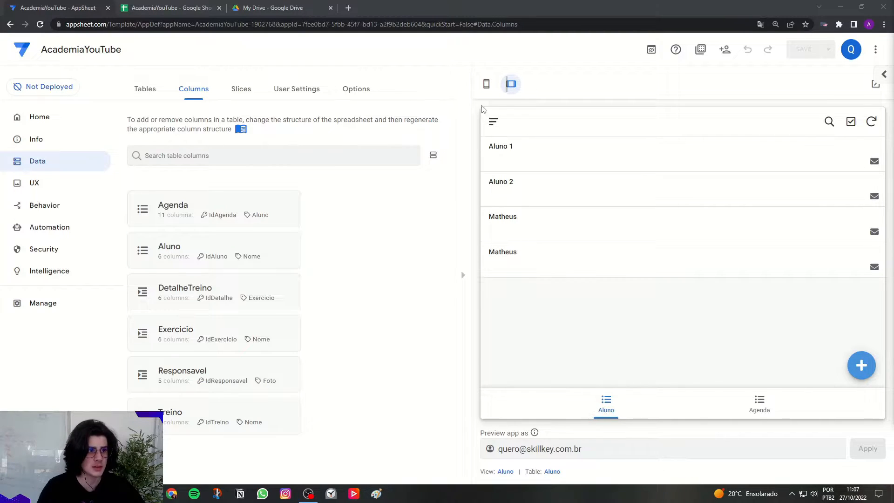
pyautogui.click(493, 122)
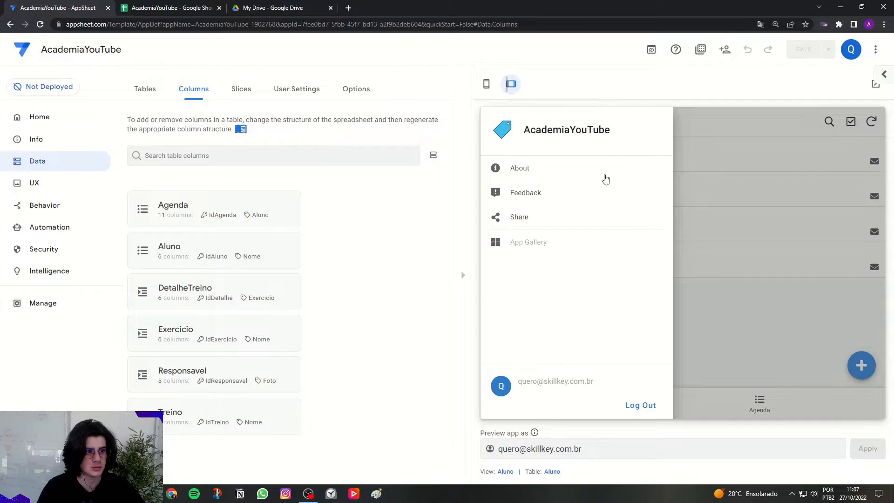
pyautogui.click(681, 302)
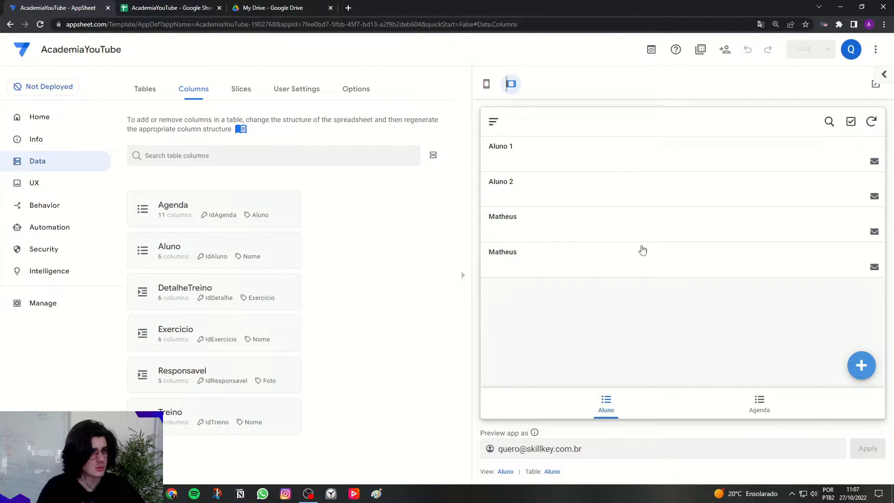
# Return the app preview to phone size and create a new UX view named Treinos.
pyautogui.click(35, 182)
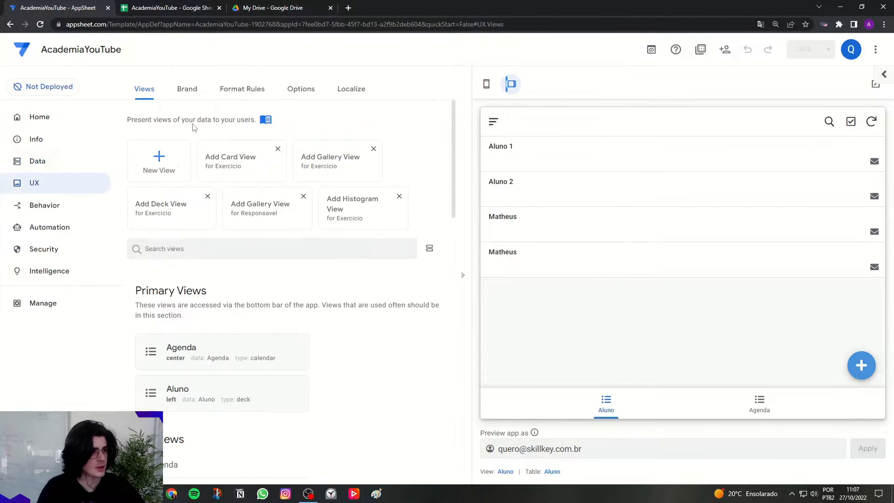
pyautogui.click(486, 84)
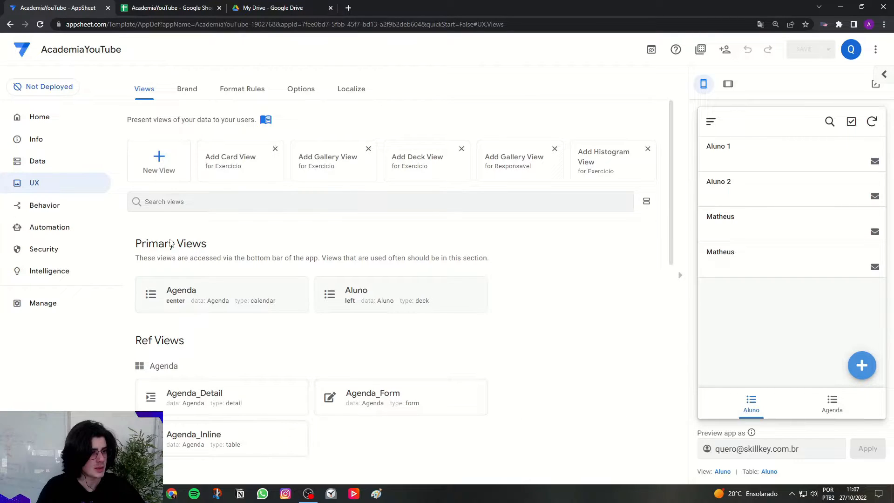
pyautogui.click(171, 168)
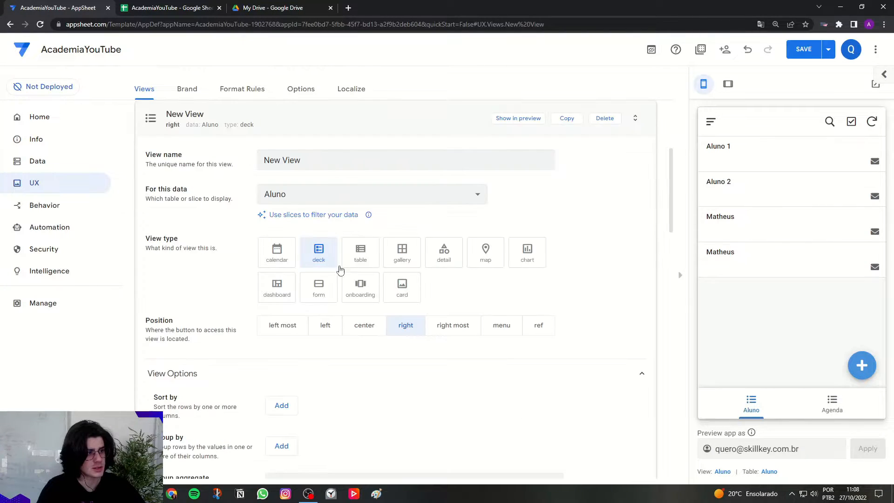
pyautogui.tripleClick(353, 167)
pyautogui.press('capslock')
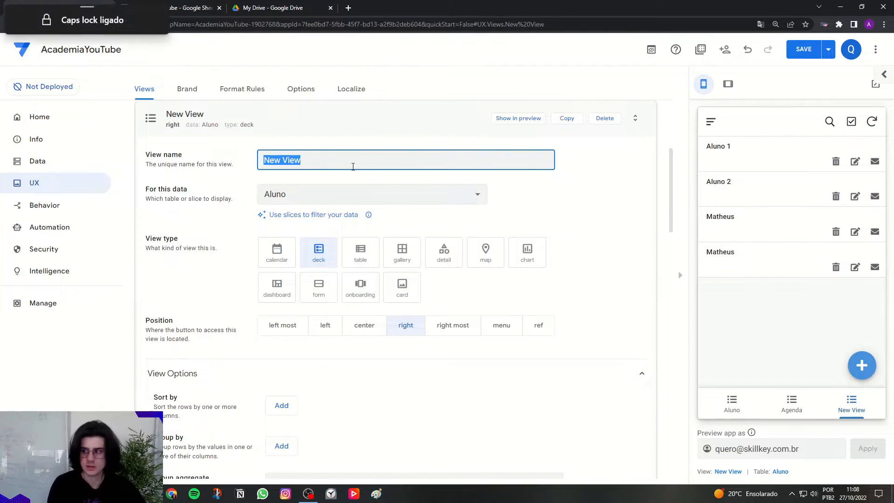
pyautogui.press('capslock')
pyautogui.write('Treinos')
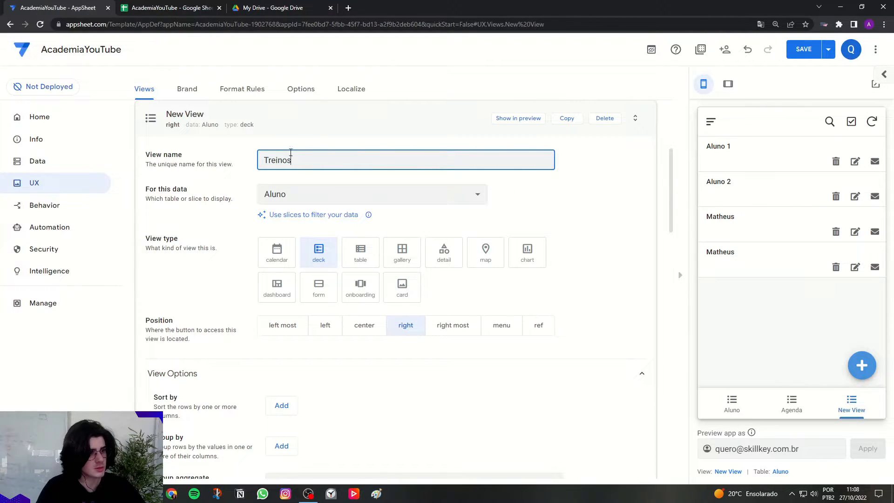
pyautogui.click(289, 136)
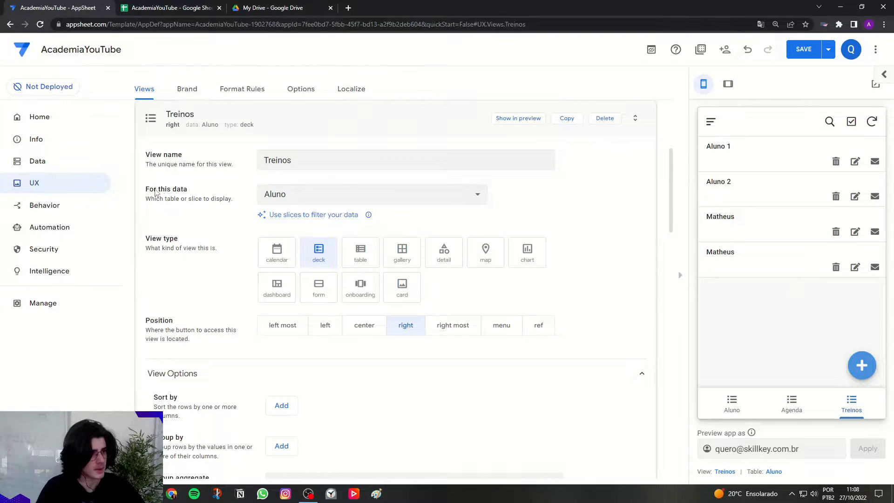
# Base the Treinos view on the Treino table and set its view type to table.
pyautogui.click(289, 200)
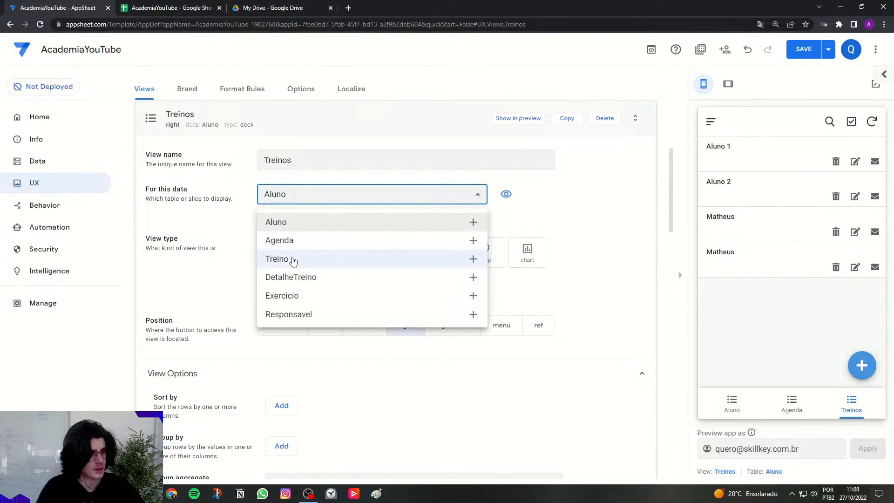
pyautogui.click(279, 260)
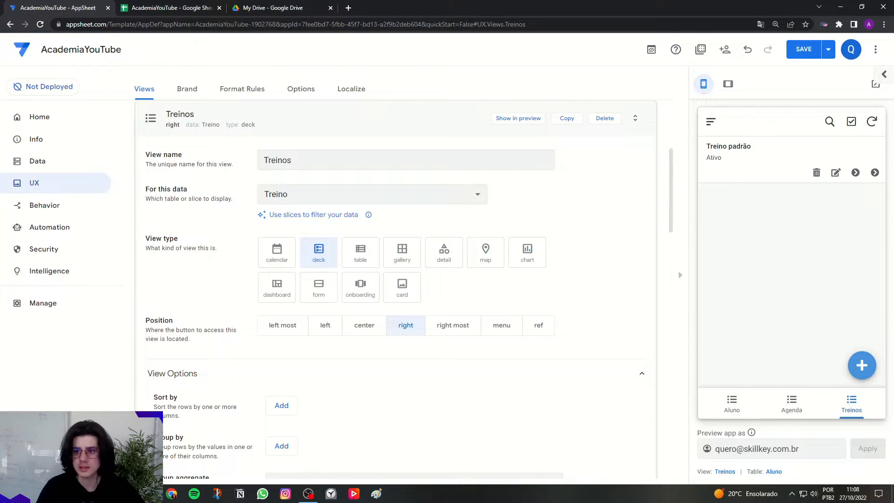
pyautogui.click(353, 260)
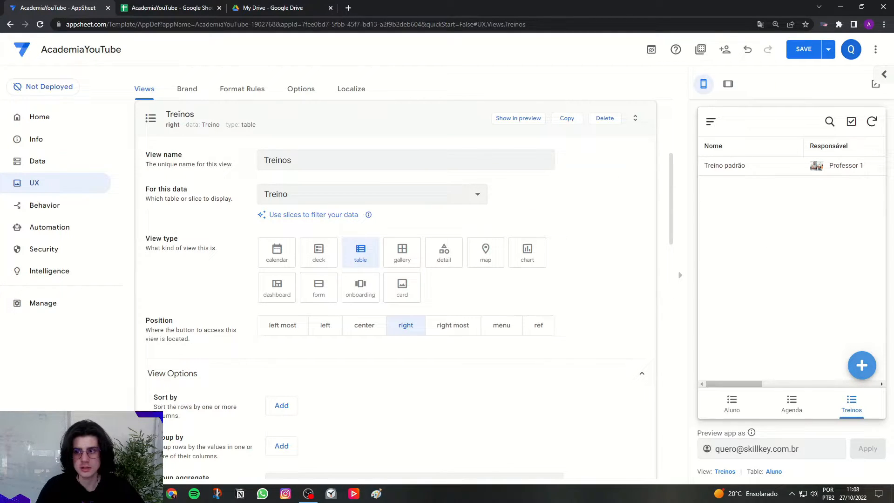
# Sort the Treinos view's rows by Nome and group them by Responsavel, both in ascending order.
pyautogui.scroll(-5, 158, 326)
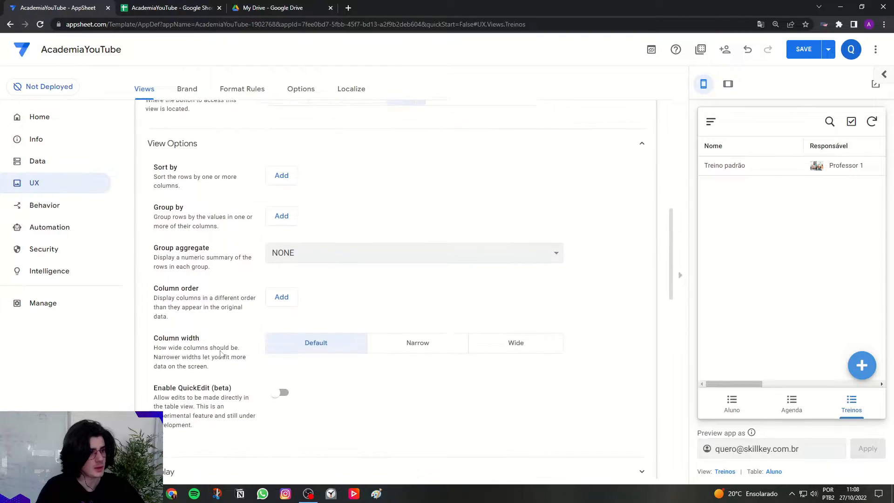
pyautogui.moveTo(150, 168); pyautogui.dragTo(199, 174)
pyautogui.click(280, 177)
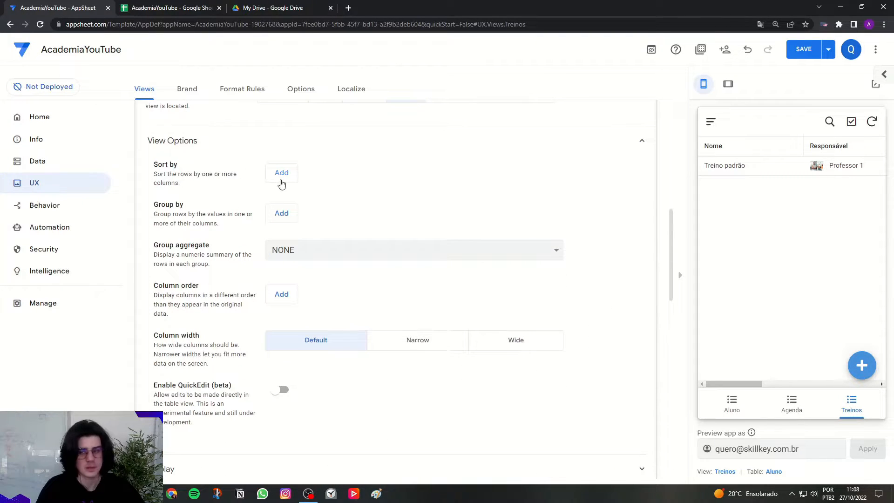
pyautogui.click(333, 183)
pyautogui.click(328, 210)
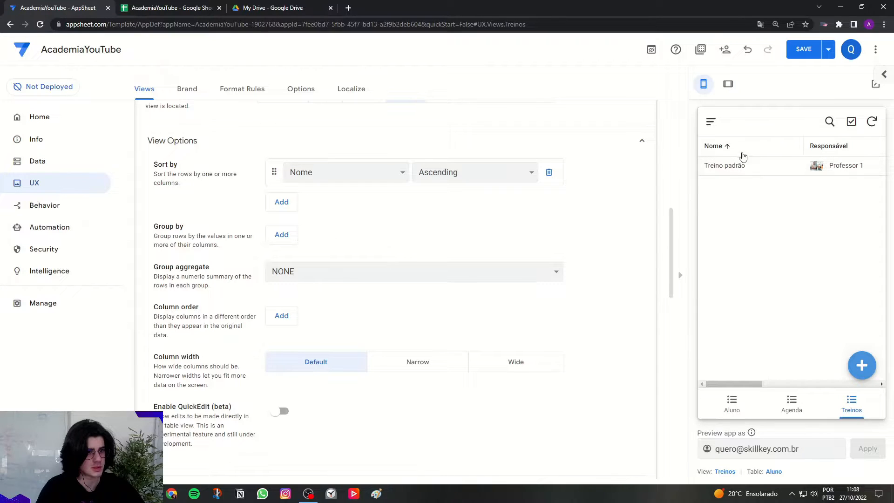
pyautogui.click(282, 234)
pyautogui.click(285, 236)
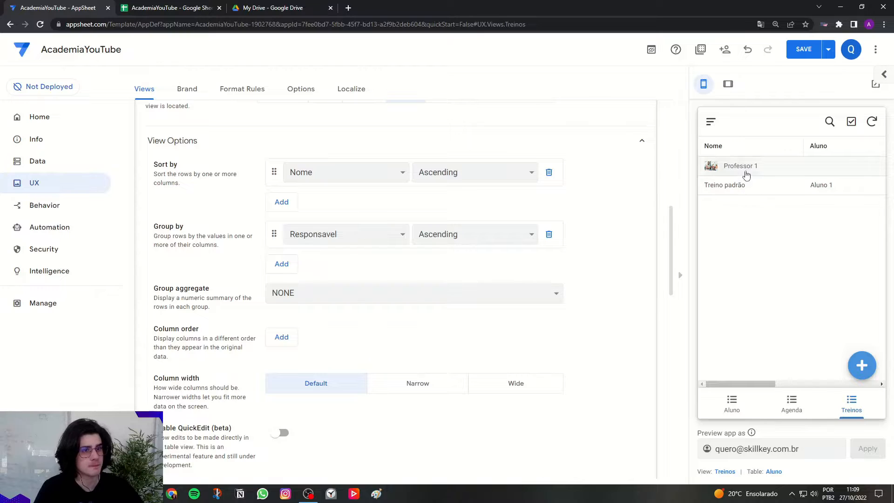
# Set the Treinos view's group aggregate to COUNT.
pyautogui.moveTo(158, 293); pyautogui.dragTo(214, 291)
pyautogui.click(381, 293)
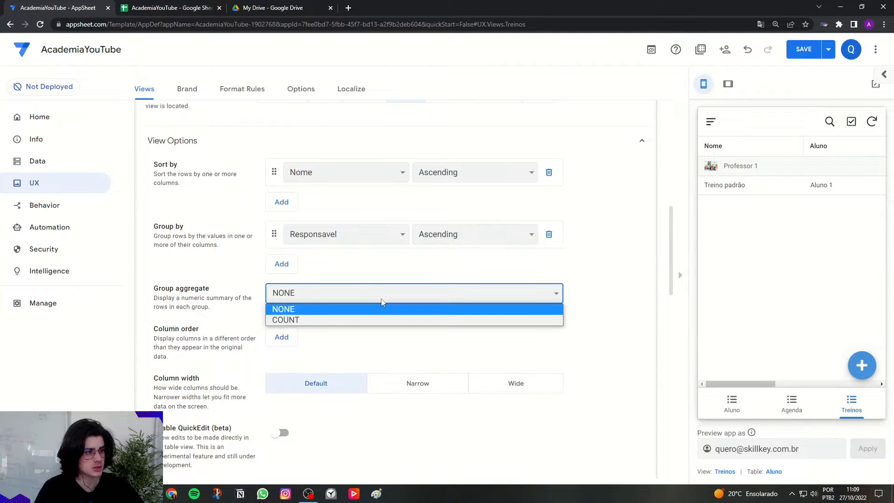
pyautogui.click(280, 321)
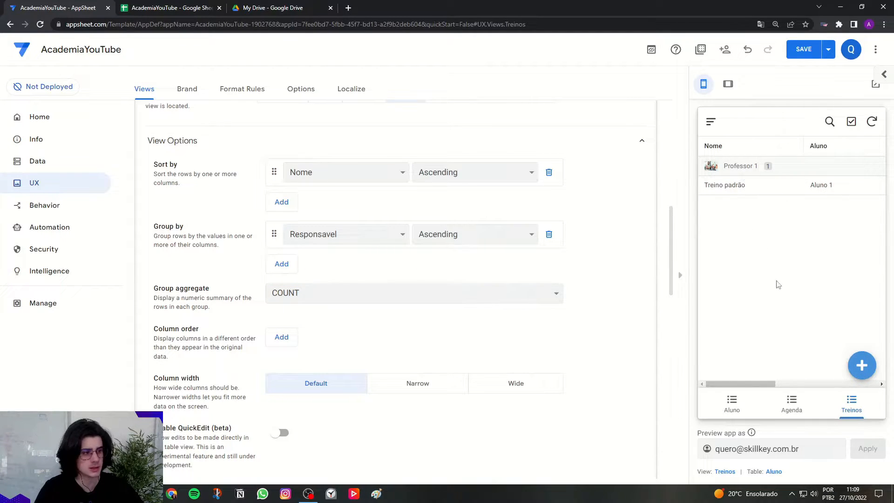
# Define the Treinos view's column order as Nome, Responsavel, Aluno and Status.
pyautogui.scroll(-1, 419, 289)
pyautogui.click(291, 291)
pyautogui.click(303, 290)
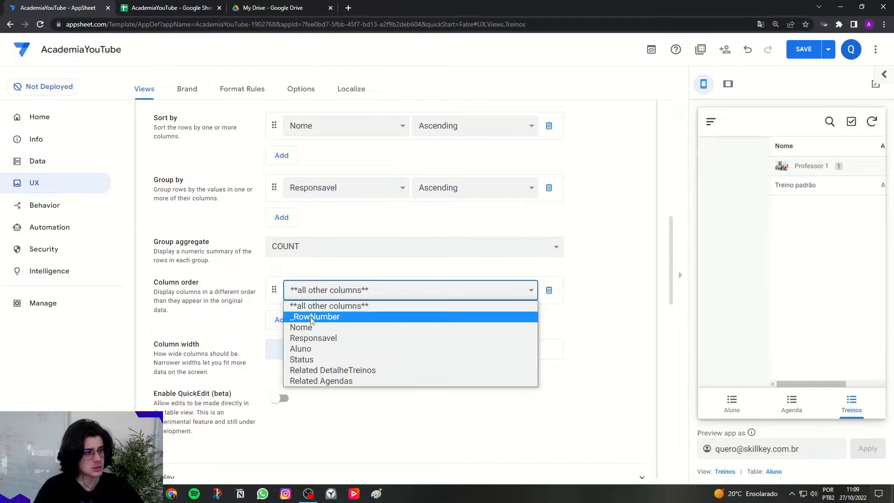
pyautogui.click(308, 327)
pyautogui.click(308, 320)
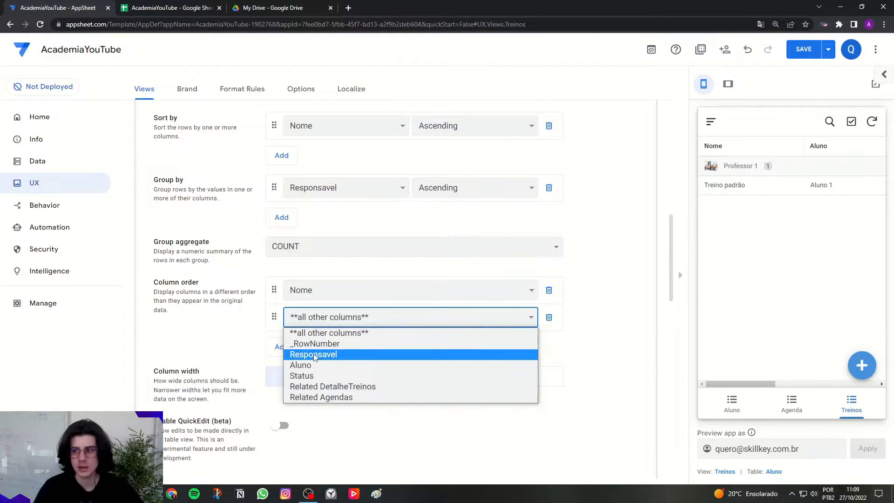
pyautogui.click(314, 355)
pyautogui.click(281, 348)
pyautogui.click(298, 345)
pyautogui.click(299, 378)
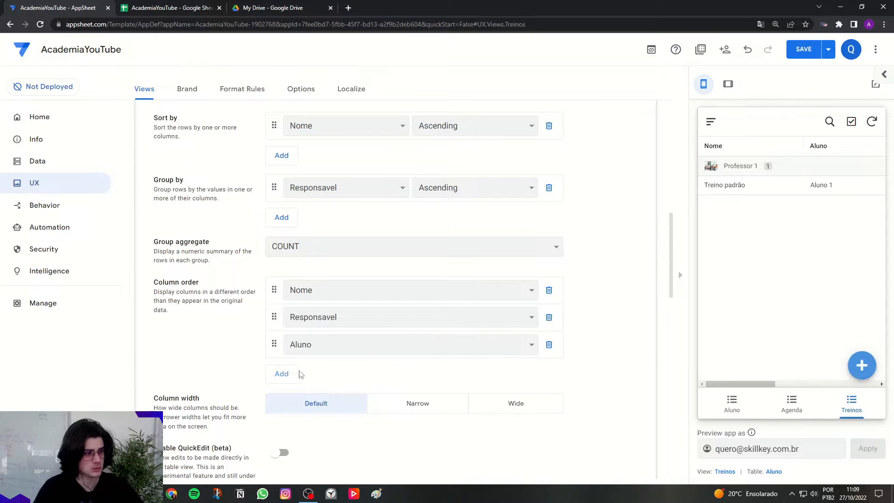
pyautogui.click(293, 374)
pyautogui.click(301, 372)
pyautogui.click(310, 397)
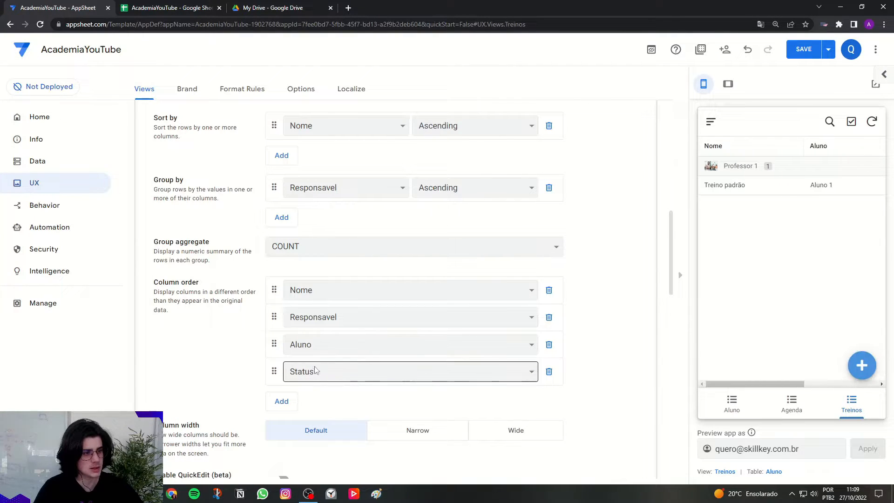
pyautogui.click(293, 402)
pyautogui.click(328, 399)
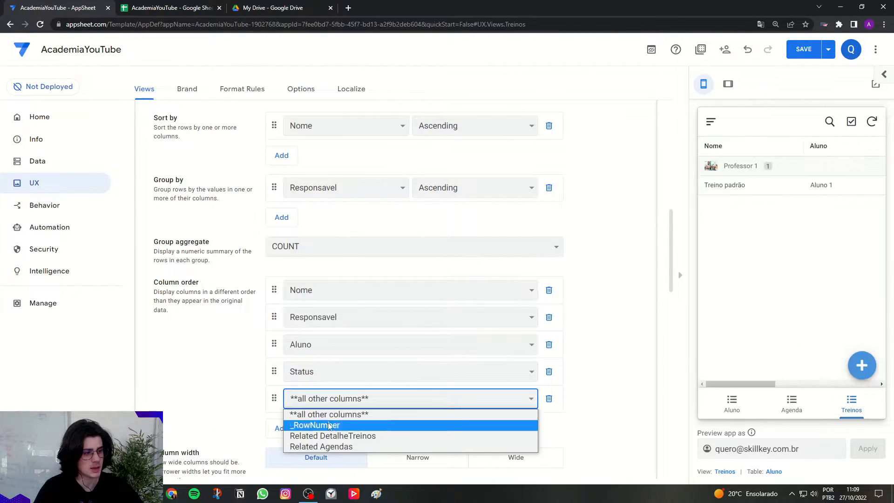
pyautogui.click(549, 399)
pyautogui.click(549, 398)
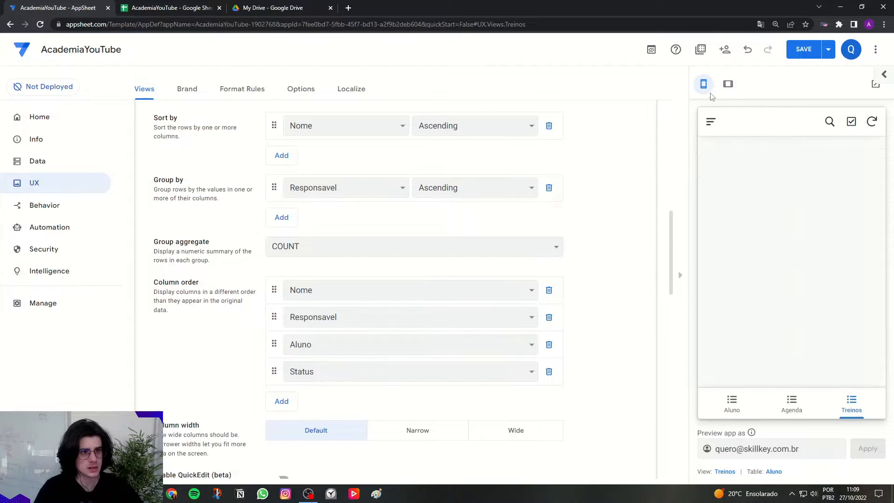
# Check the Treinos table in the tablet-size preview, return to phone size, and set the view's column width to Narrow.
pyautogui.click(728, 83)
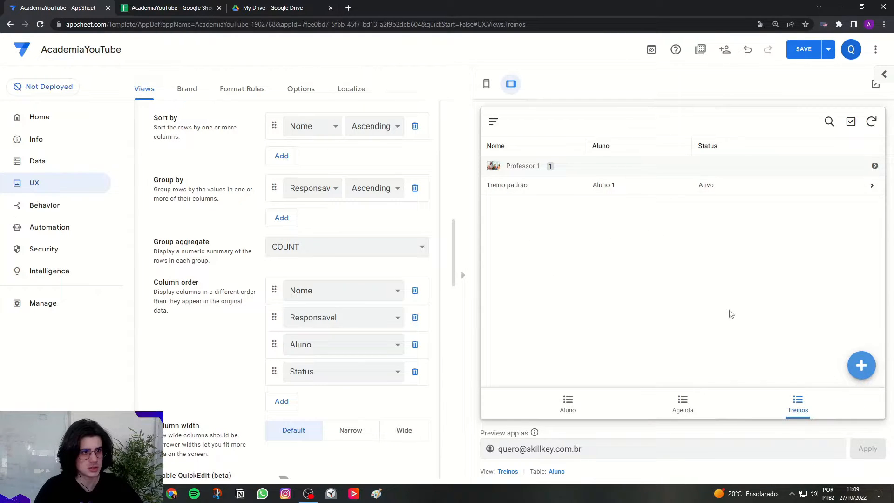
pyautogui.click(486, 84)
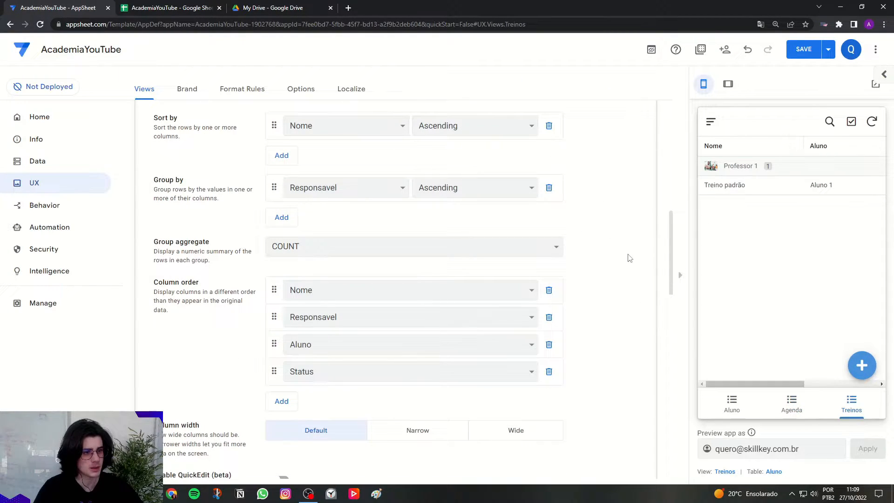
pyautogui.scroll(-4, 626, 256)
pyautogui.moveTo(158, 238); pyautogui.dragTo(214, 242)
pyautogui.click(255, 274)
pyautogui.click(431, 252)
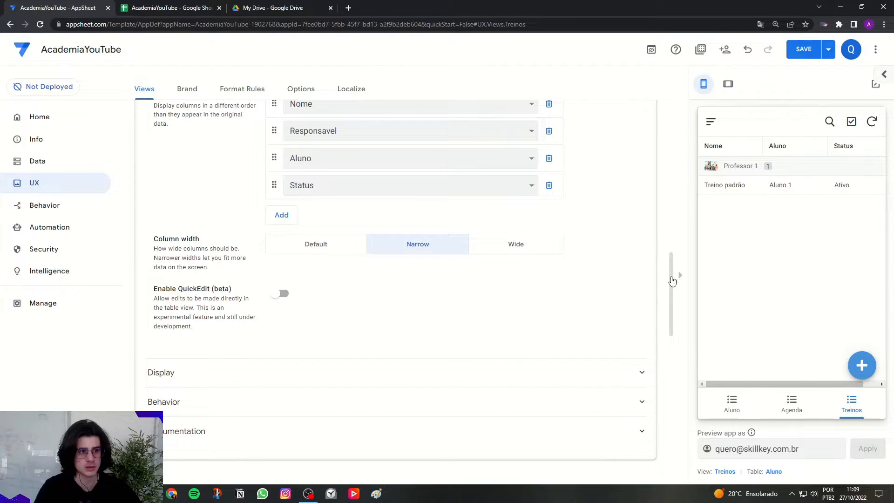
# Search the Treinos view's display icons for "dum" and choose the outlined dumbbell icon.
pyautogui.press('ctrl')
pyautogui.press('ctrl')
pyautogui.press('ctrl')
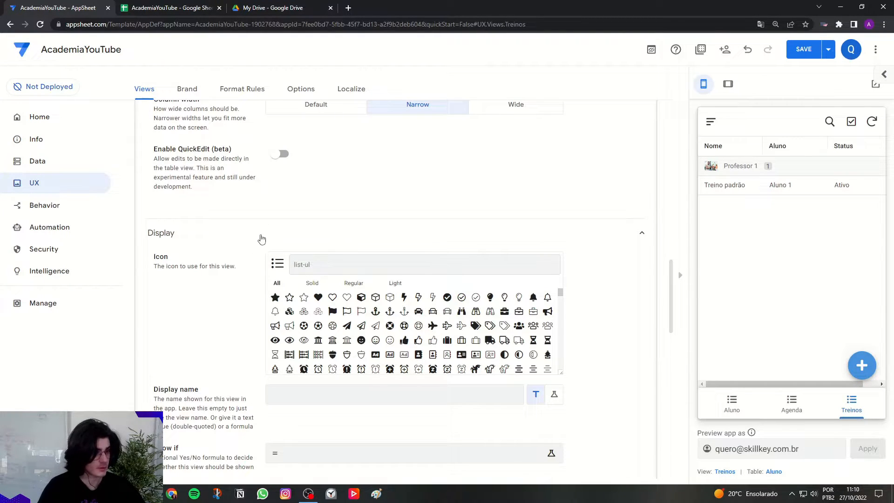
pyautogui.write('um')
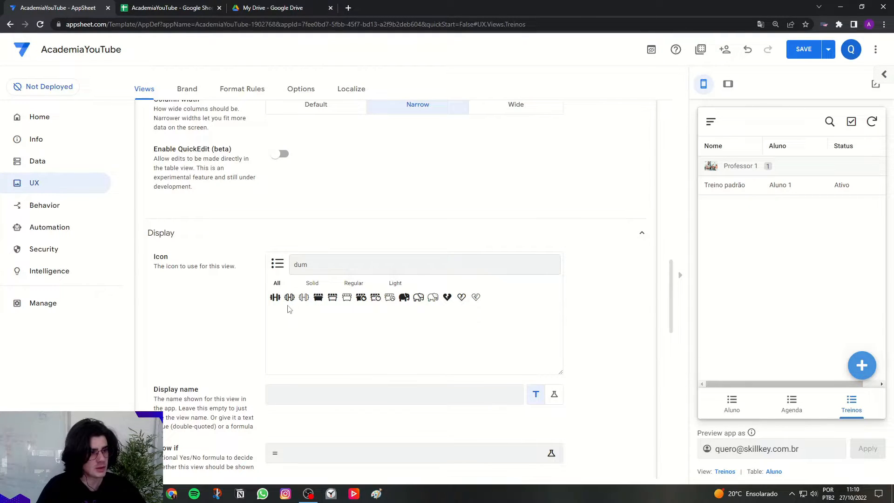
pyautogui.click(289, 298)
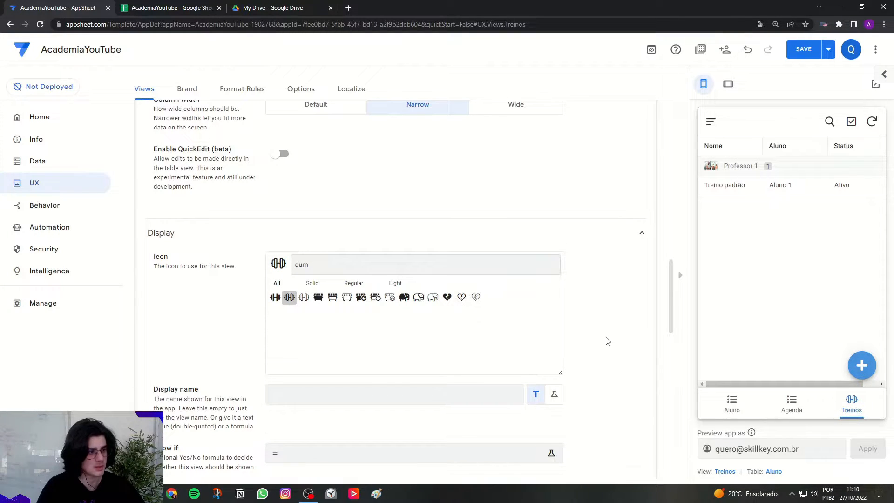
# Leave the Treinos view's settings, open the Aluno primary view, and rename it as Alunos.
pyautogui.scroll(-2, 608, 341)
pyautogui.scroll(15, 587, 293)
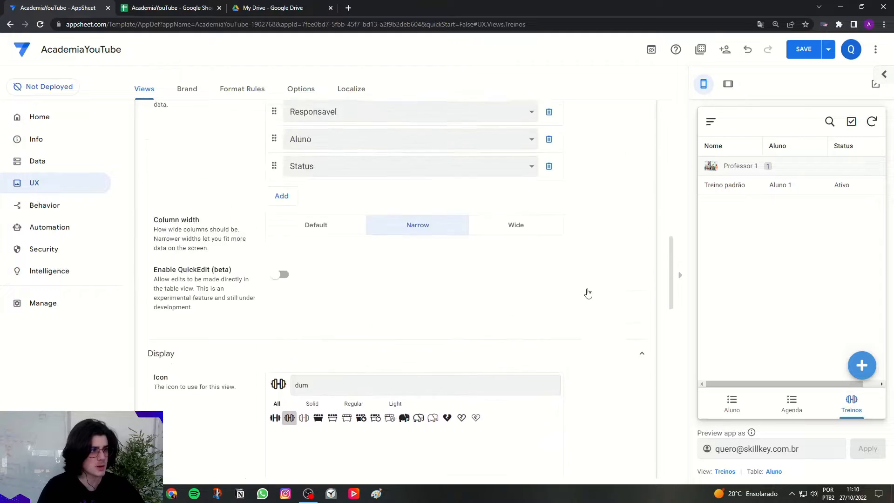
pyautogui.click(333, 343)
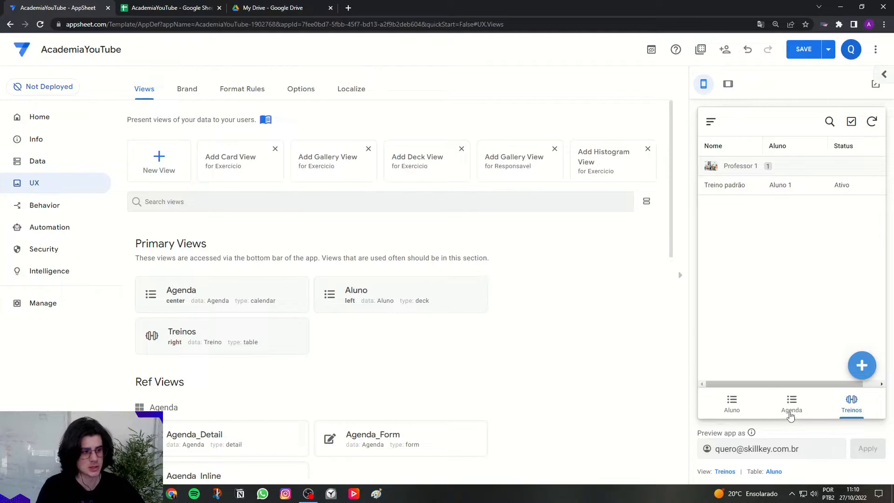
pyautogui.click(349, 295)
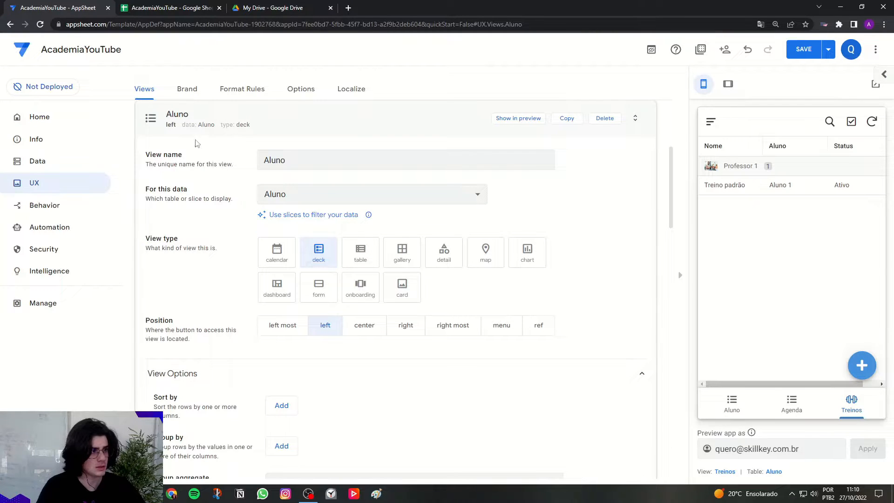
pyautogui.scroll(3, 216, 198)
pyautogui.click(331, 303)
pyautogui.write('s')
pyautogui.click(228, 330)
# Change the Alunos view's type to table and sort its rows by Nome in ascending order.
pyautogui.scroll(-4, 228, 330)
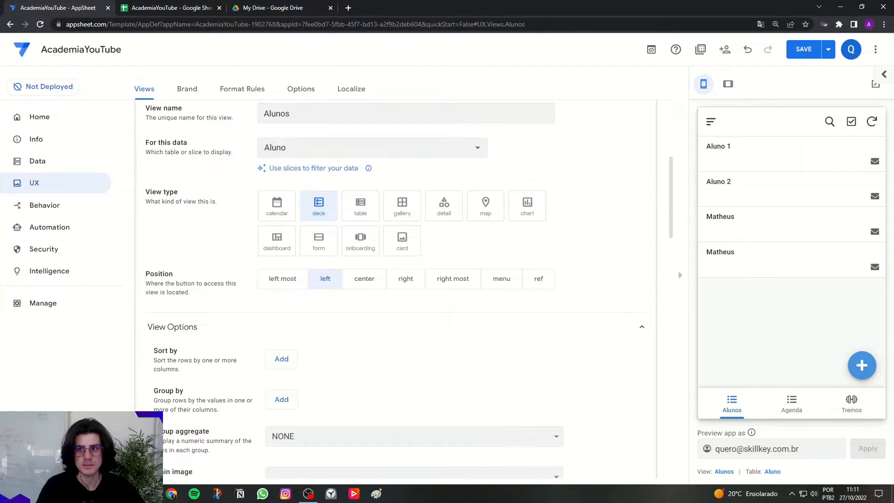
pyautogui.click(359, 209)
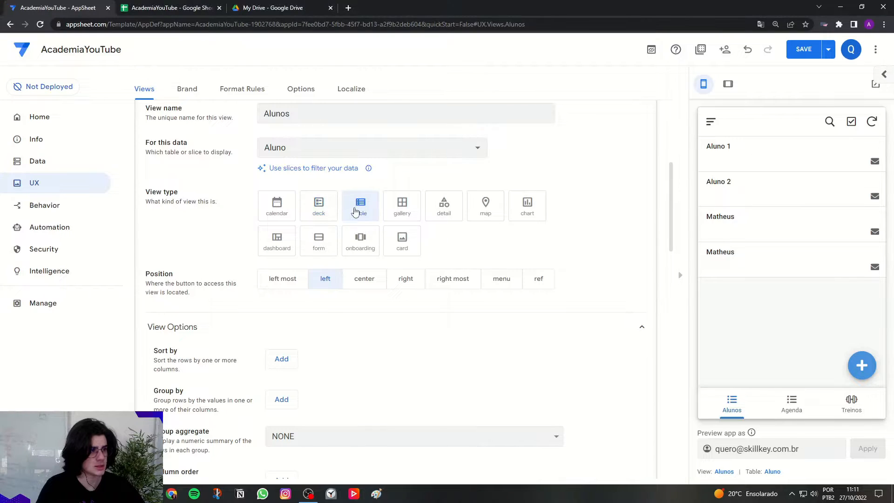
pyautogui.scroll(-3, 248, 309)
pyautogui.moveTo(153, 212); pyautogui.dragTo(193, 216)
pyautogui.click(195, 218)
pyautogui.click(282, 219)
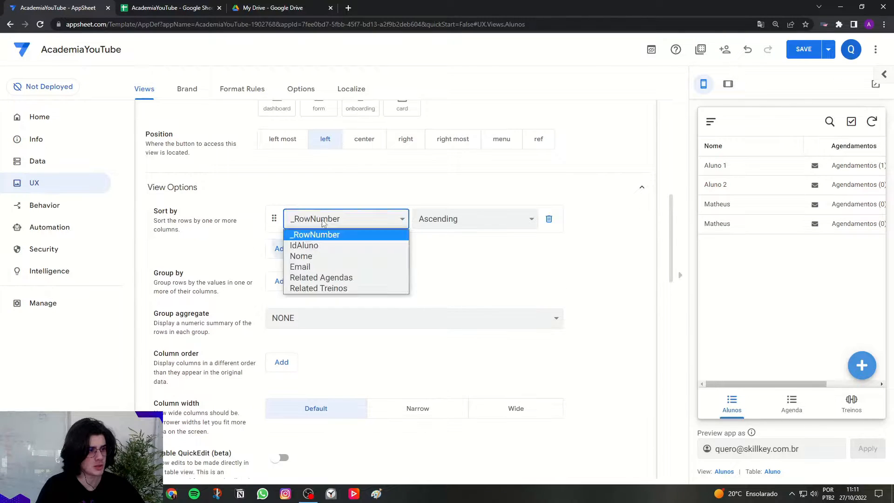
pyautogui.click(334, 255)
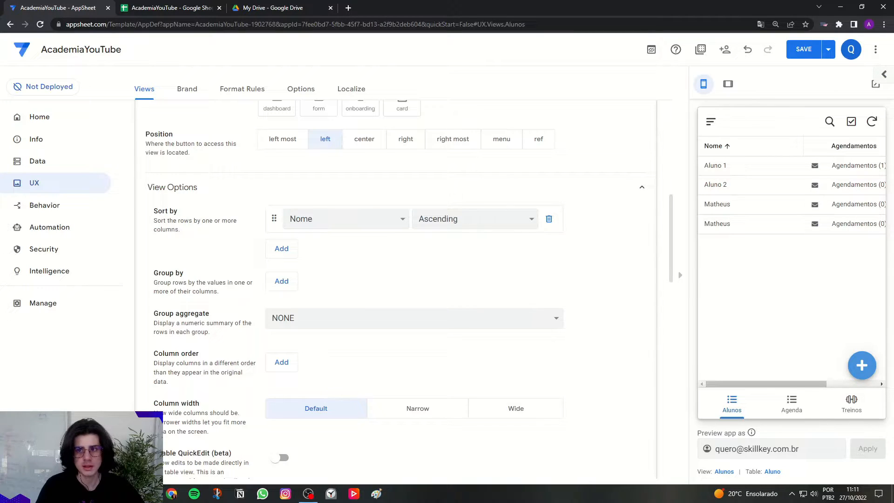
# Define the Alunos view's column order as Nome, Email, Related Agendas and Related Treinos.
pyautogui.scroll(-2, 295, 304)
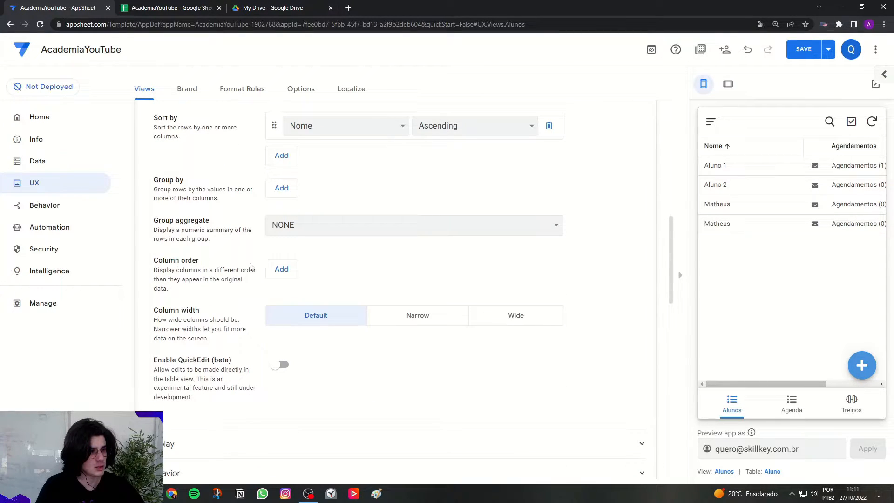
pyautogui.click(289, 275)
pyautogui.click(293, 266)
pyautogui.click(300, 303)
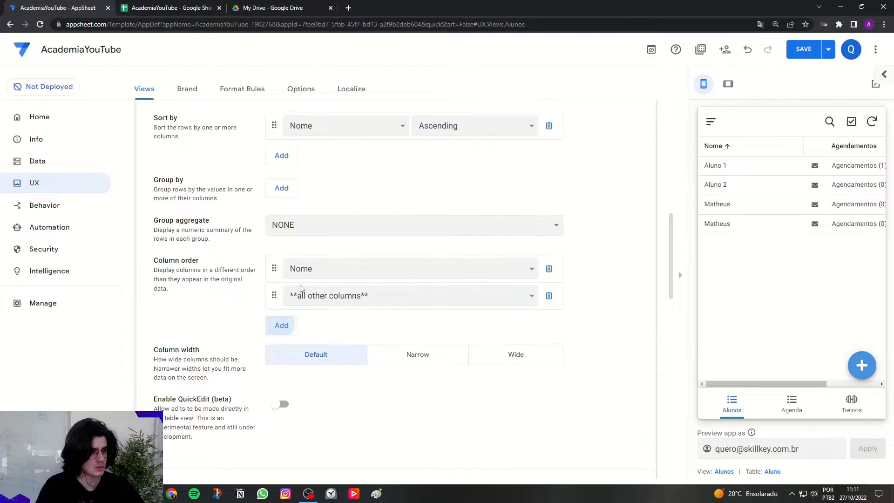
pyautogui.click(304, 298)
pyautogui.click(300, 332)
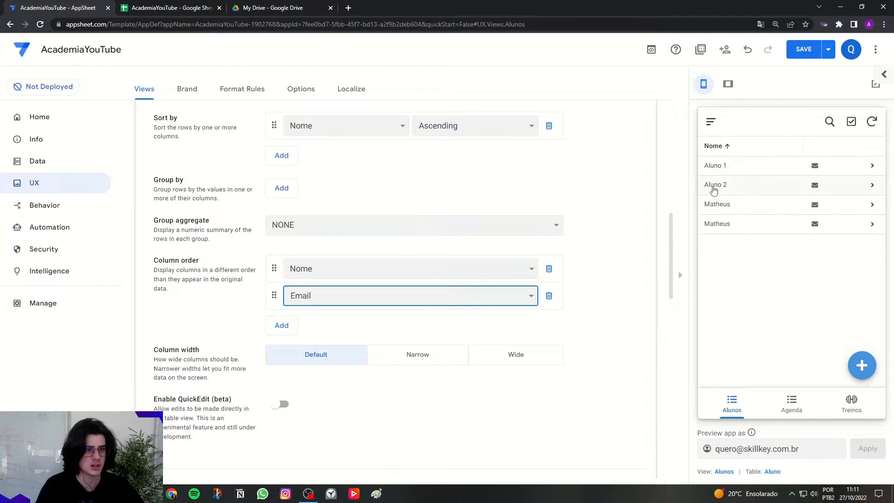
pyautogui.click(293, 328)
pyautogui.click(300, 325)
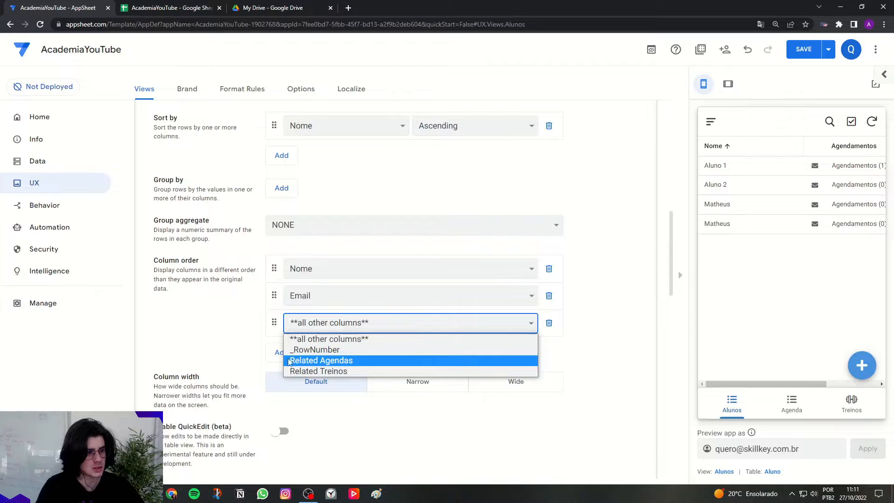
pyautogui.click(456, 361)
pyautogui.click(281, 352)
pyautogui.click(333, 350)
pyautogui.click(333, 386)
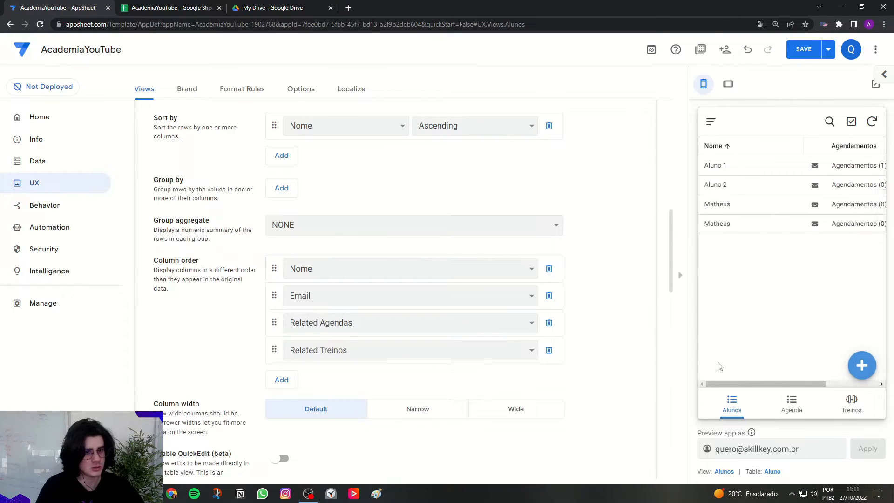
# Check the Agendamentos and Treinos columns in the Alunos preview and set the view's column width to Narrow.
pyautogui.moveTo(731, 384); pyautogui.dragTo(790, 250)
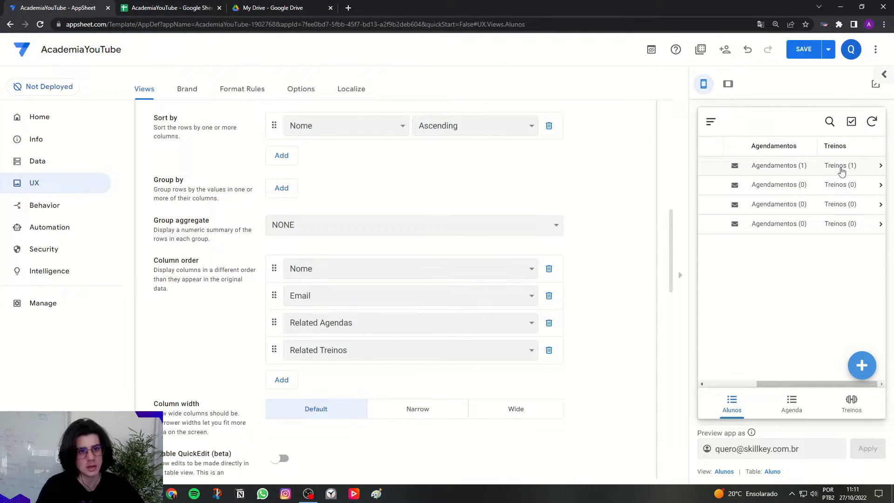
pyautogui.hscroll(-5, 817, 365)
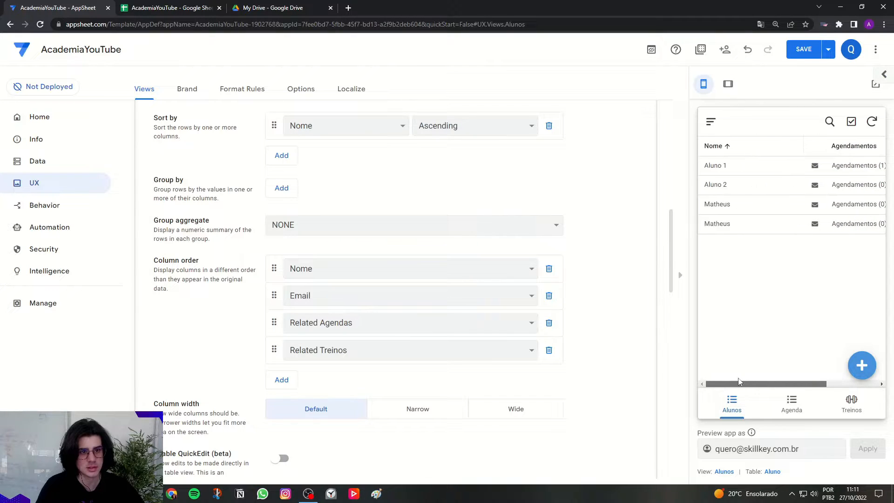
pyautogui.scroll(-3, 470, 422)
pyautogui.click(419, 277)
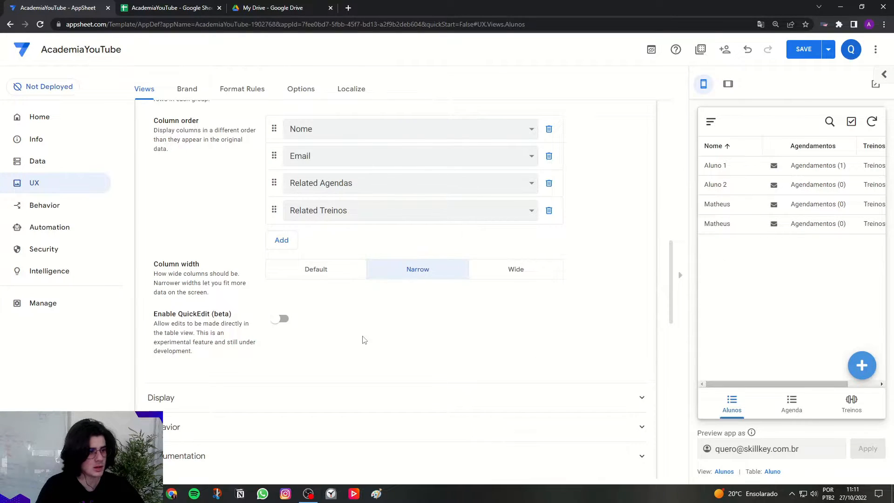
# Search the Alunos view's display icons for "user" and choose the outlined two-person icon.
pyautogui.scroll(-3, 326, 326)
pyautogui.click(196, 263)
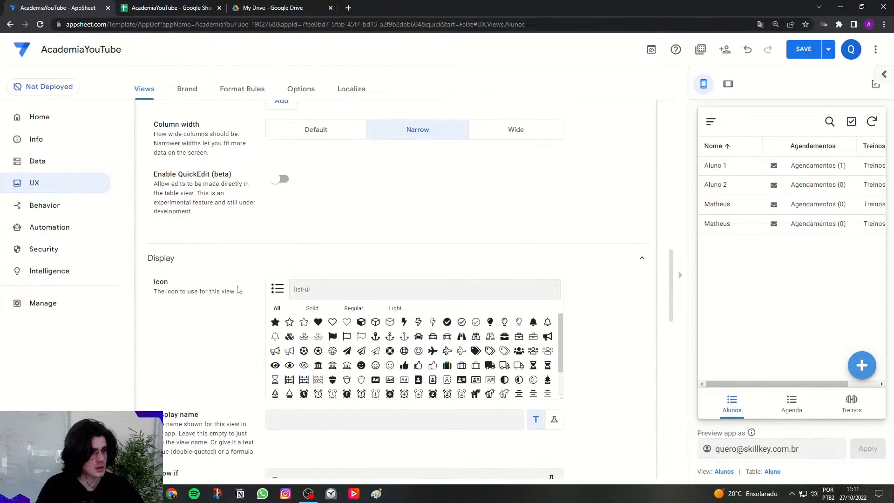
pyautogui.click(336, 289)
pyautogui.write('user')
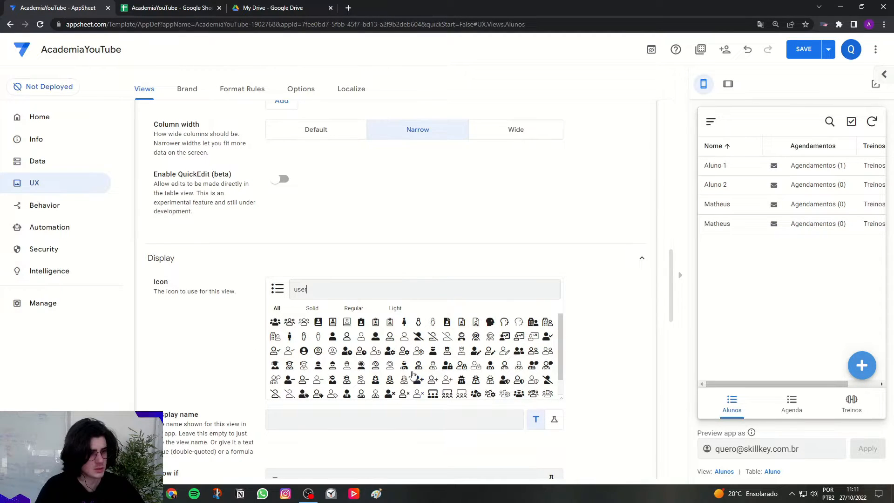
pyautogui.click(533, 352)
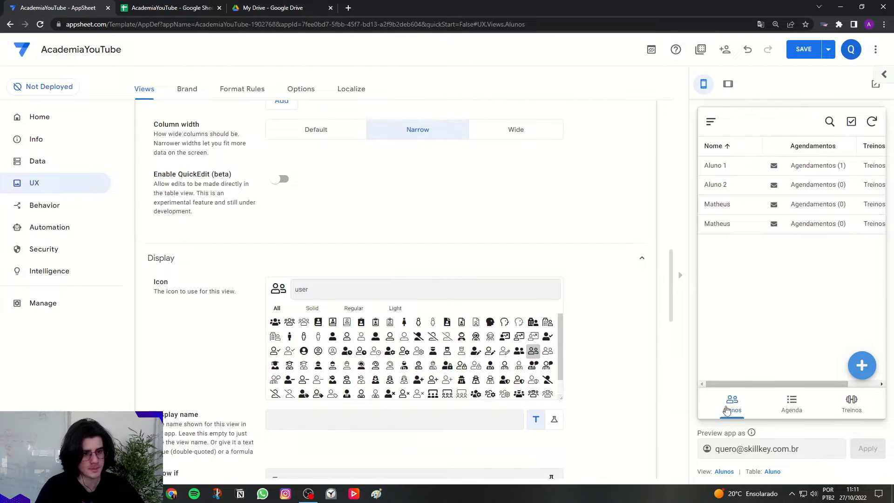
# Leave the Alunos view's settings and open the settings of the Agenda primary view.
pyautogui.scroll(-3, 595, 357)
pyautogui.scroll(10, 598, 354)
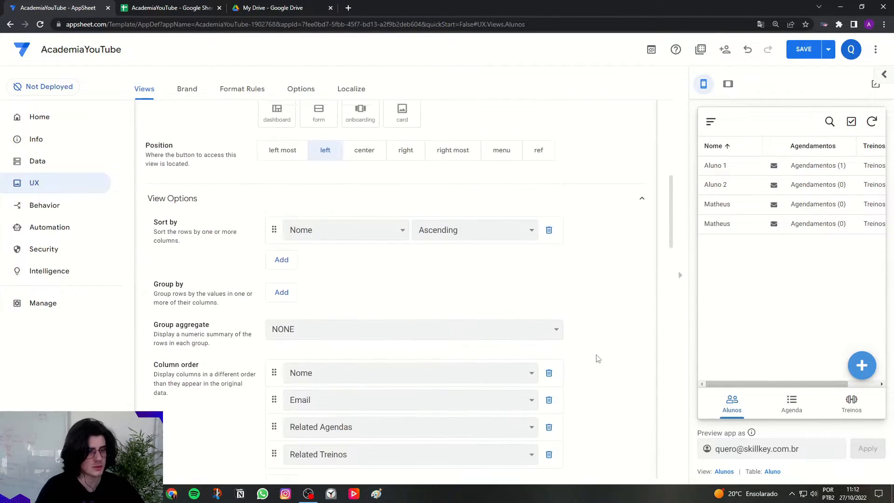
pyautogui.scroll(6, 600, 349)
pyautogui.click(367, 303)
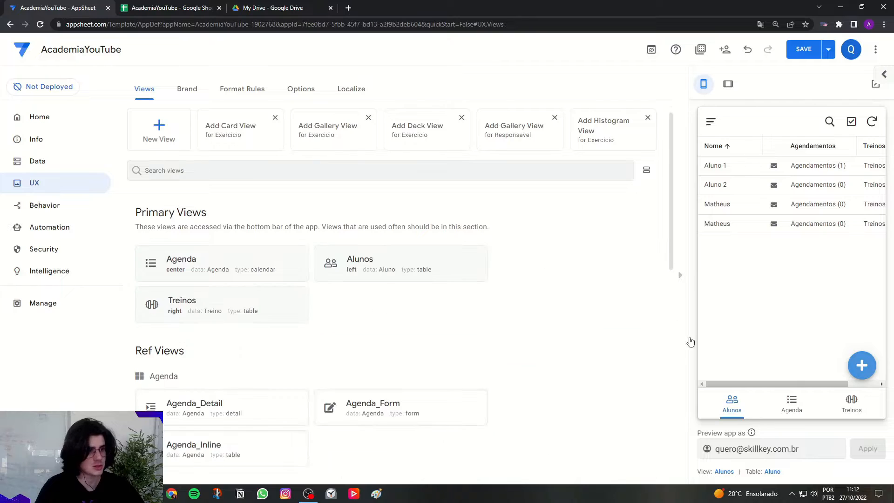
pyautogui.click(178, 278)
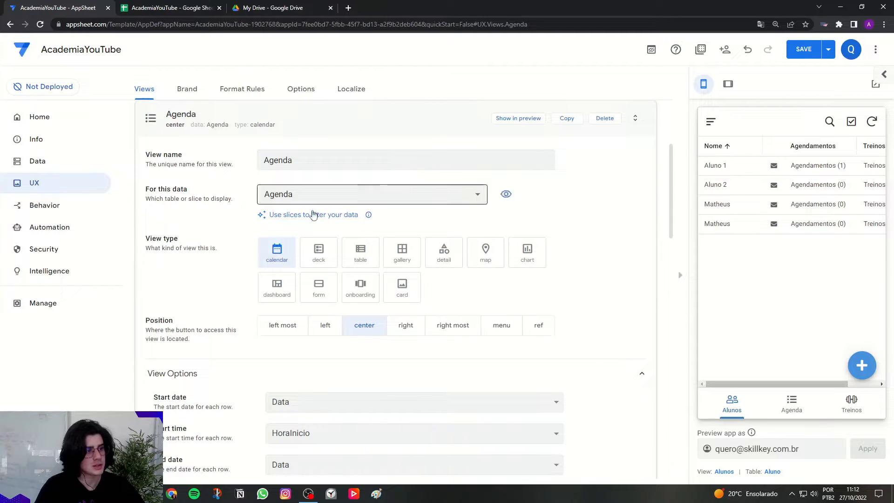
# Show the Agenda view in the preview, find its display icon by searching "calend", choose the outlined calendar-day icon, and leave its settings.
pyautogui.click(794, 407)
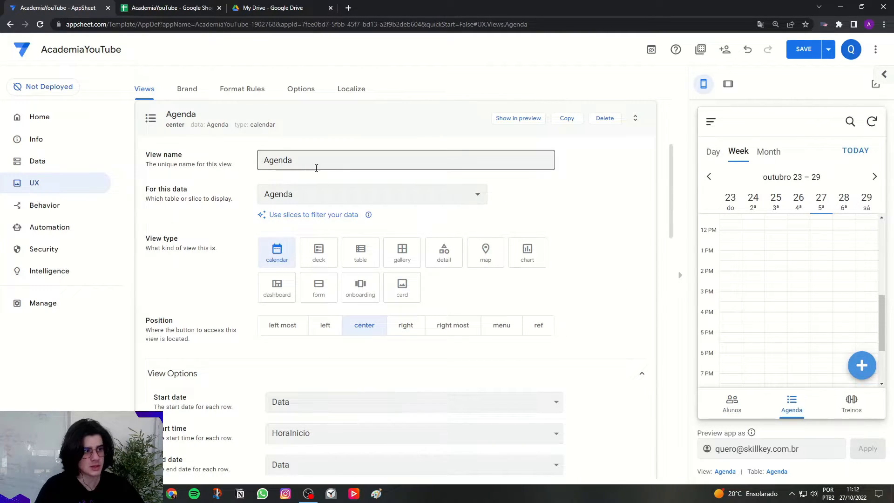
pyautogui.scroll(-7, 238, 345)
pyautogui.click(237, 345)
pyautogui.scroll(-2, 238, 334)
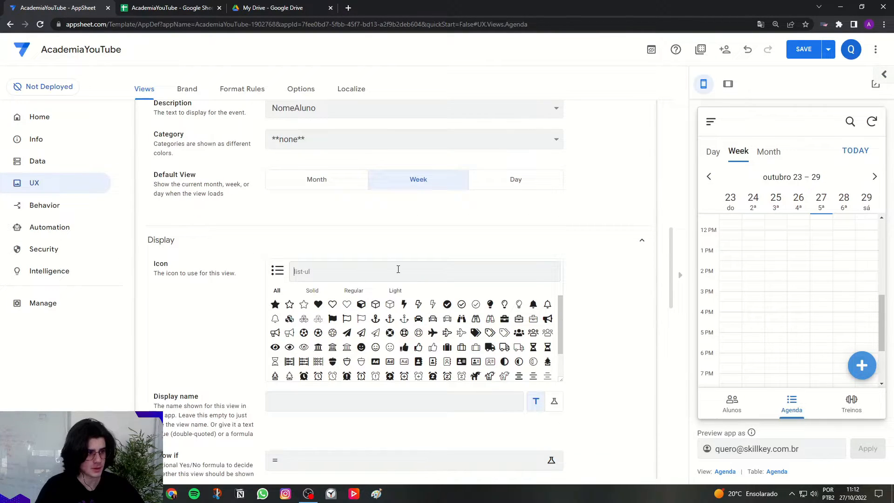
pyautogui.write('calend')
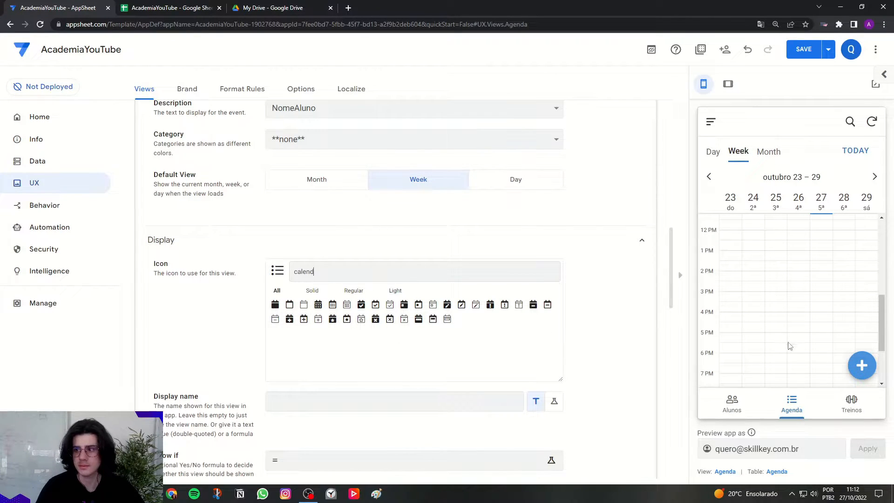
pyautogui.click(418, 308)
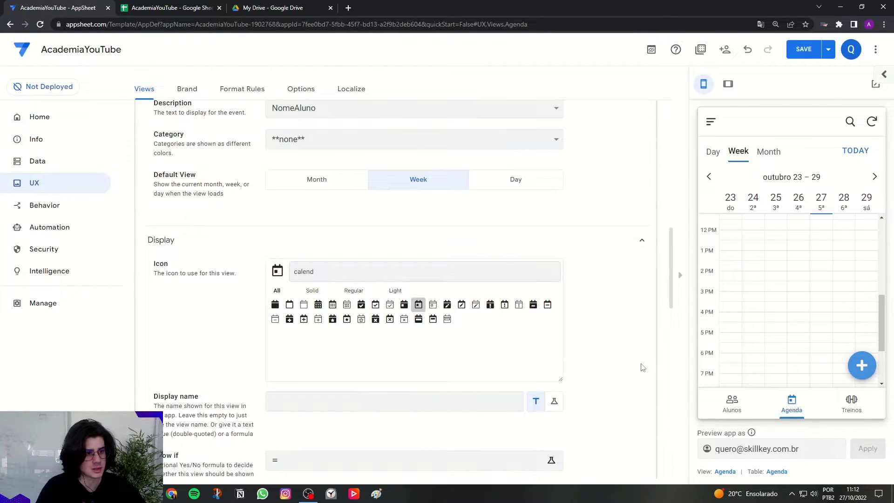
pyautogui.scroll(2, 623, 360)
pyautogui.scroll(10, 619, 360)
pyautogui.click(430, 309)
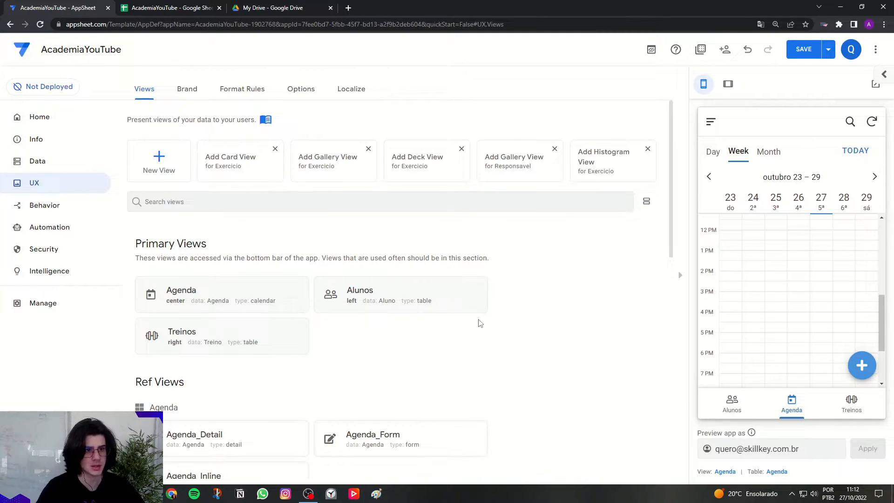
# Create a new view named Responsáveis for the Responsavel table, using the deck type and the menu position.
pyautogui.click(159, 163)
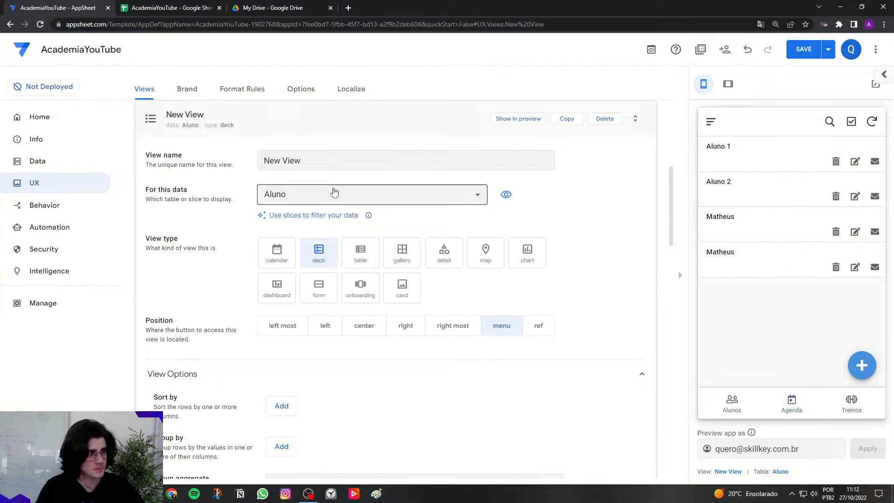
pyautogui.press('capslock')
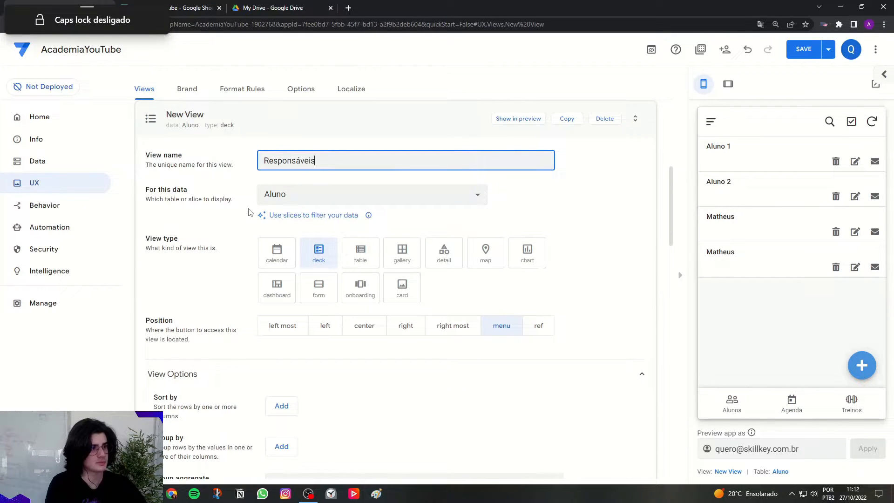
pyautogui.click(234, 176)
pyautogui.moveTo(146, 189); pyautogui.dragTo(189, 192)
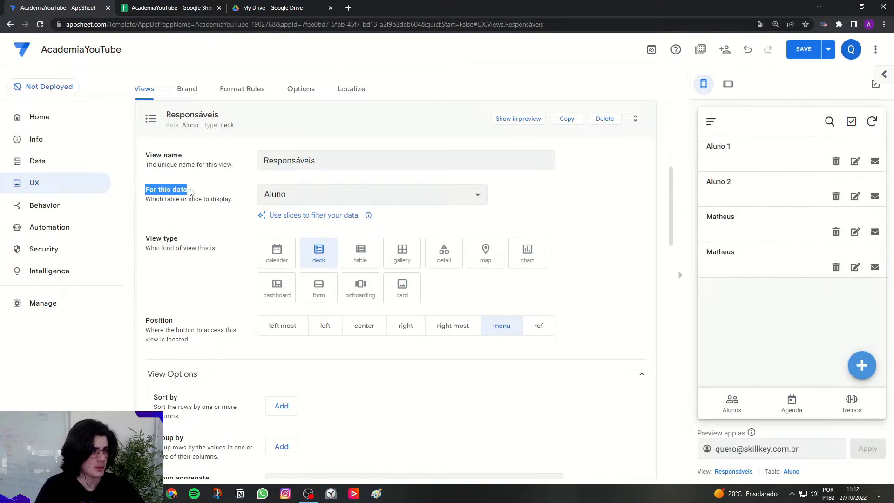
pyautogui.click(212, 194)
pyautogui.click(280, 195)
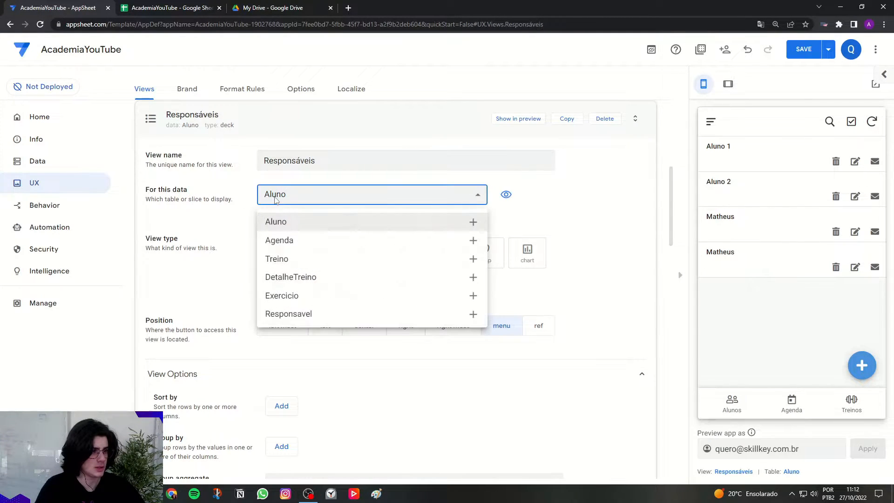
pyautogui.click(289, 314)
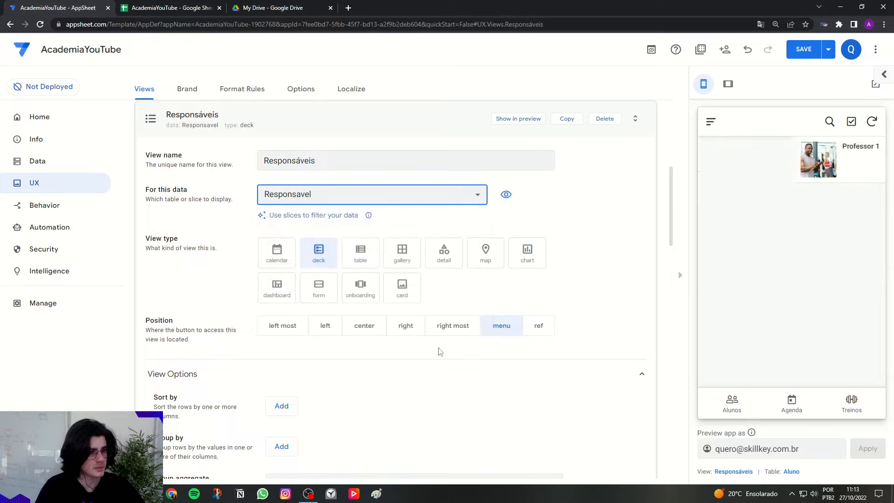
pyautogui.click(503, 336)
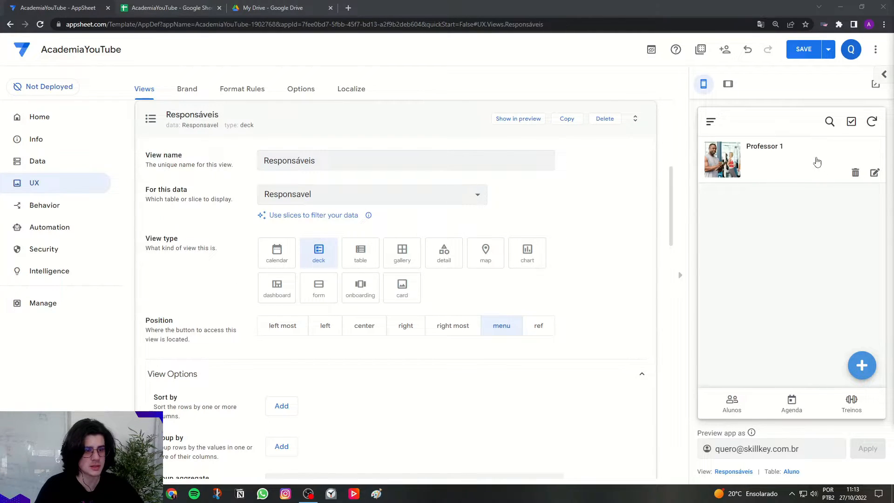
# Switch to the AcademiaYouTube spreadsheet, examine the Foto column of the Responsavel sheet, and return to the AppSheet editor.
pyautogui.click(195, 8)
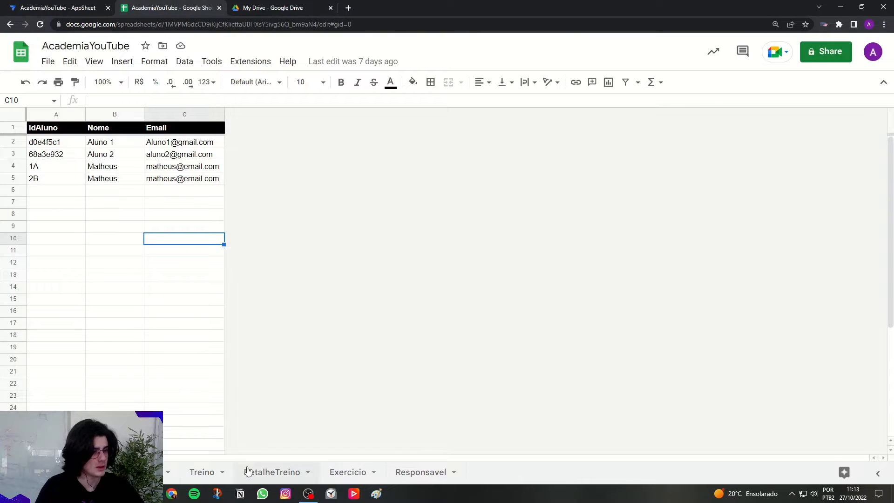
pyautogui.click(420, 472)
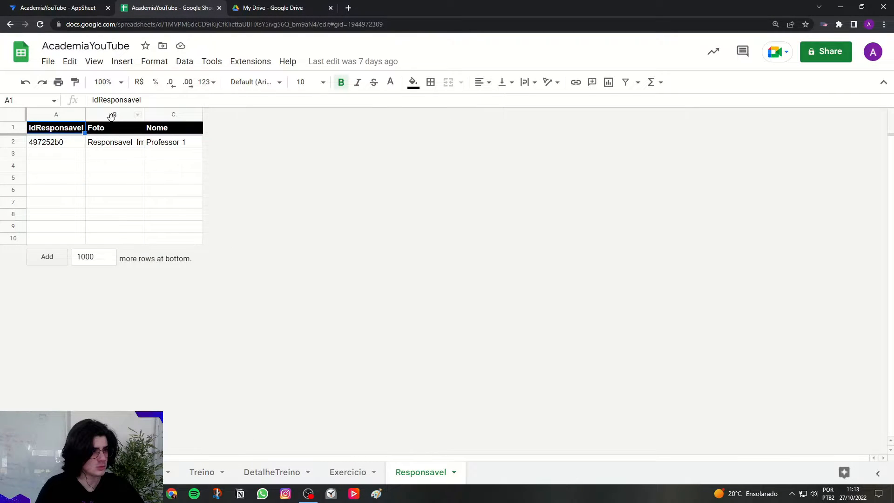
pyautogui.click(112, 115)
pyautogui.moveTo(106, 130); pyautogui.dragTo(104, 242)
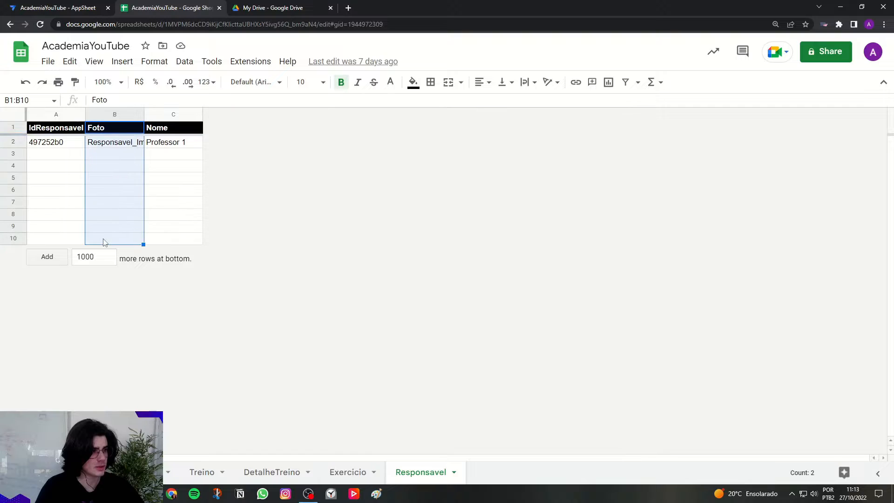
pyautogui.click(70, 8)
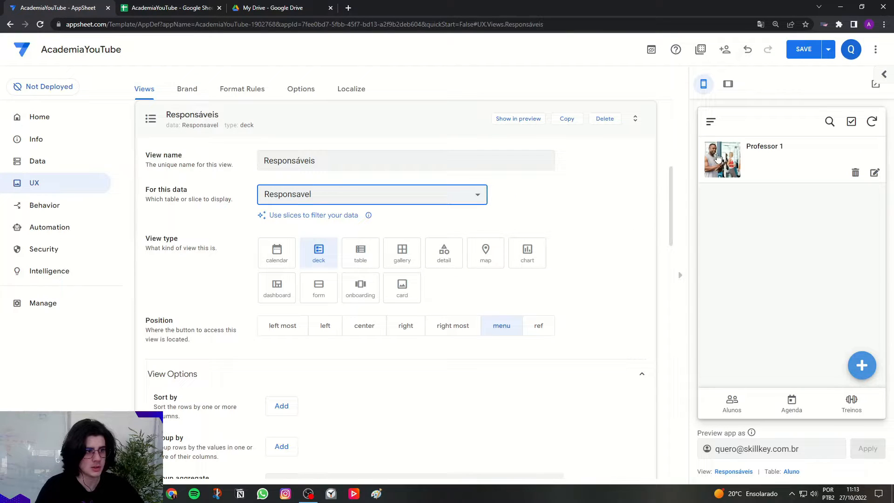
pyautogui.press('ctrl')
pyautogui.press('ctrl')
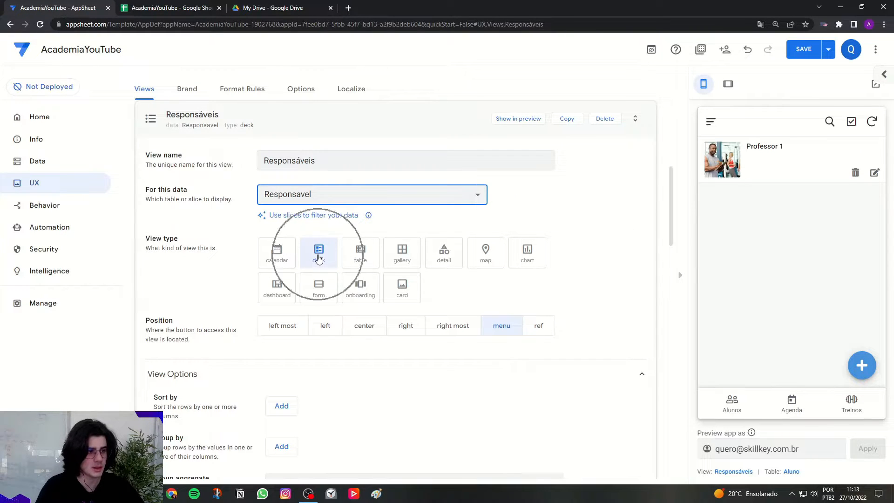
# Sort the Responsáveis view's rows by Nome in ascending order.
pyautogui.scroll(-4, 543, 295)
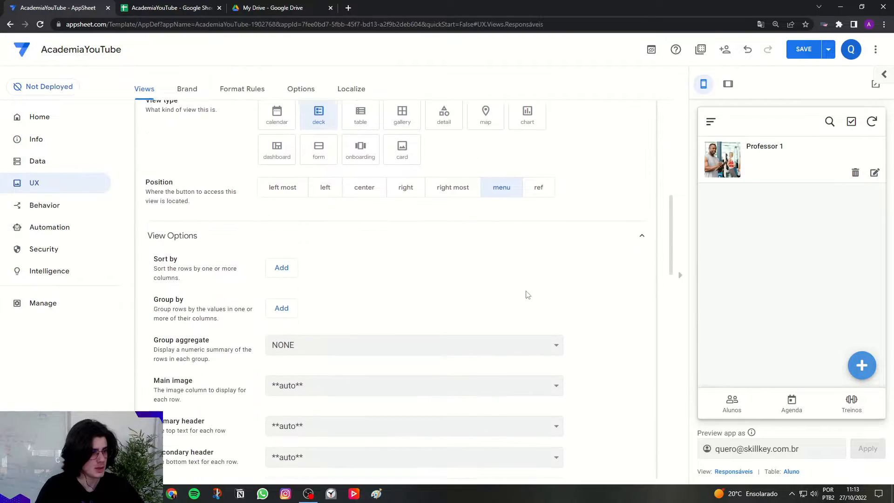
pyautogui.click(279, 220)
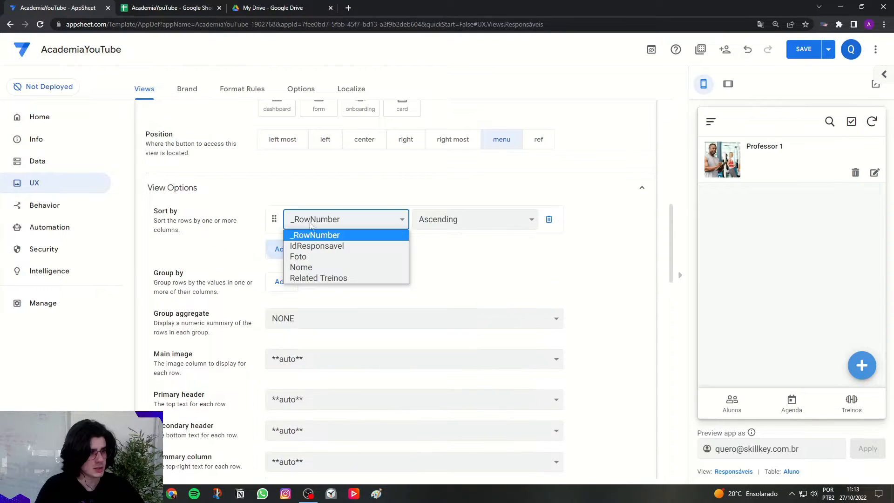
pyautogui.click(320, 266)
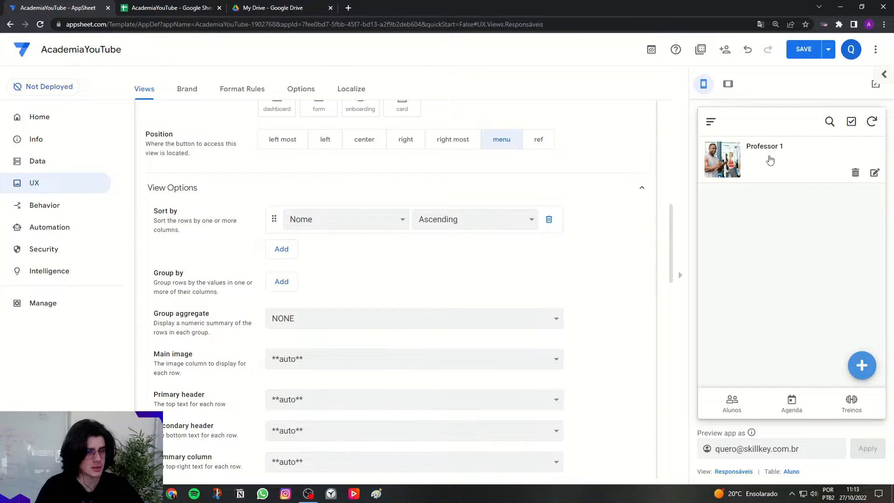
# Use Foto as the Responsáveis view's main image and set the image shape to Round Image.
pyautogui.scroll(-2, 195, 342)
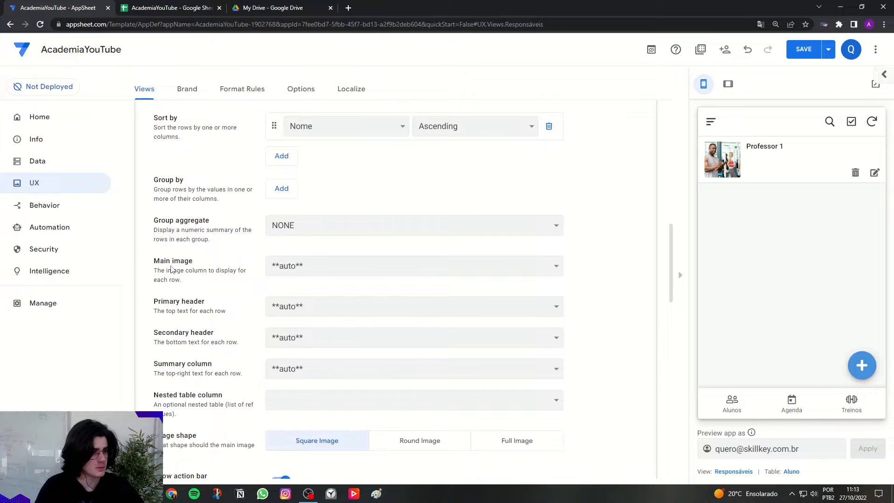
pyautogui.click(323, 265)
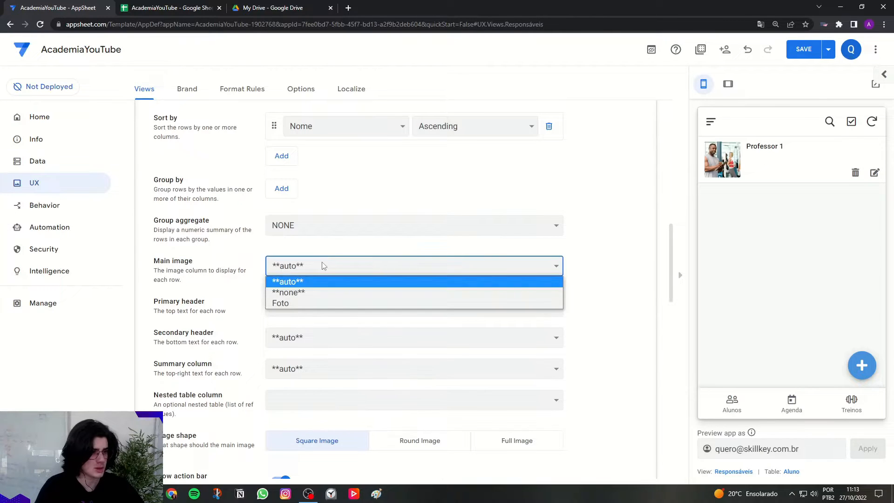
pyautogui.click(302, 303)
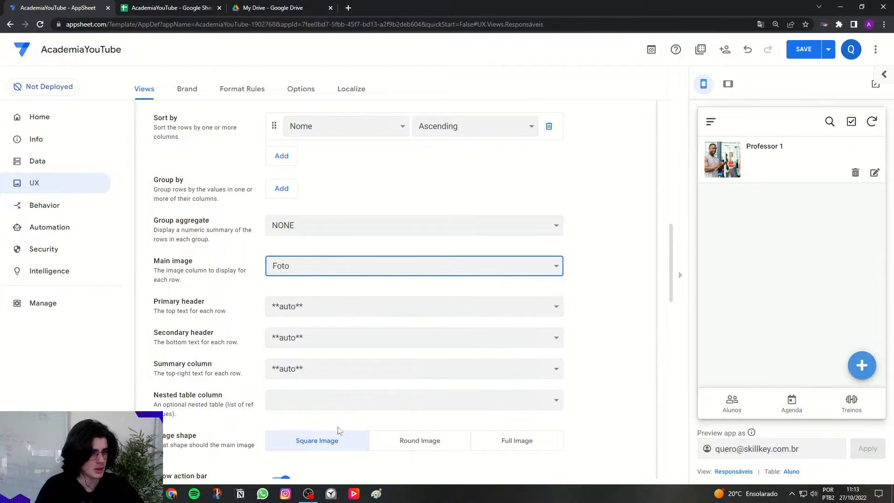
pyautogui.tripleClick(199, 437)
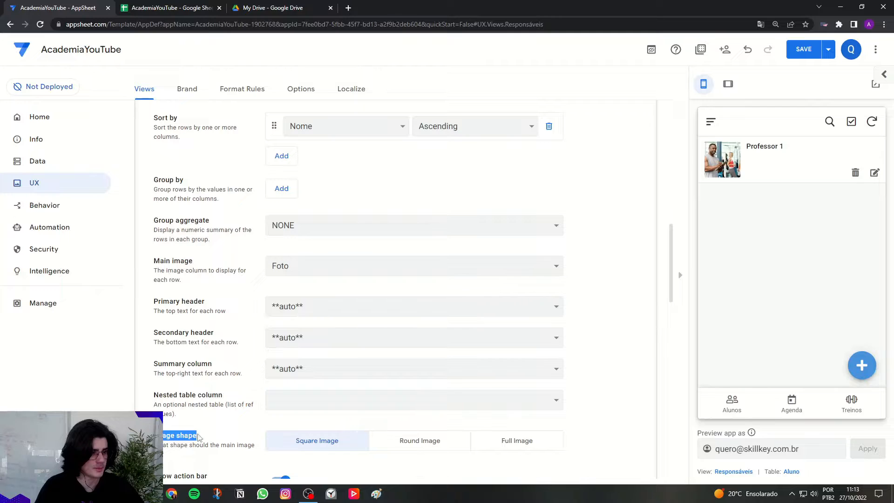
pyautogui.click(445, 446)
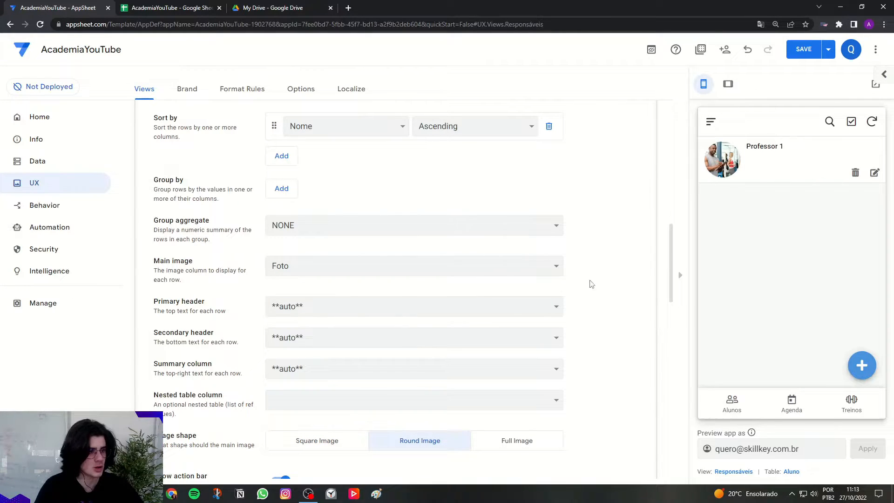
# Set the Responsáveis view's primary header to Nome and both the secondary header and summary column to **none**.
pyautogui.tripleClick(167, 302)
pyautogui.click(205, 303)
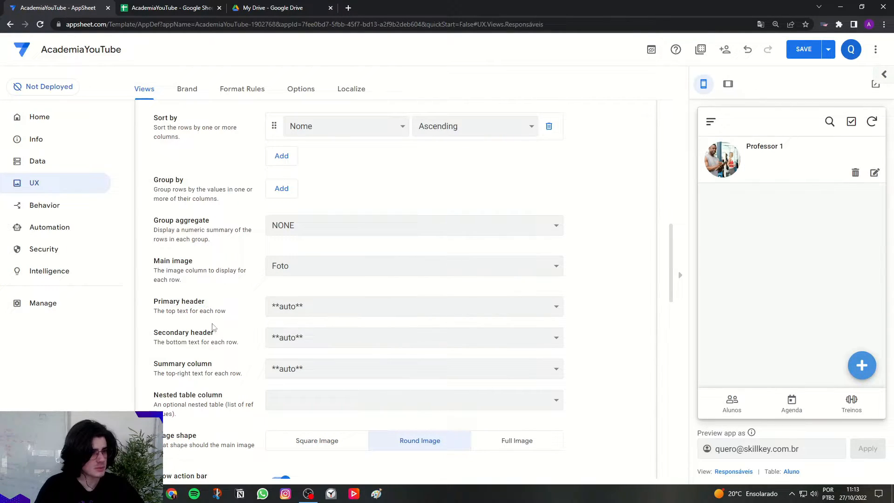
pyautogui.click(329, 305)
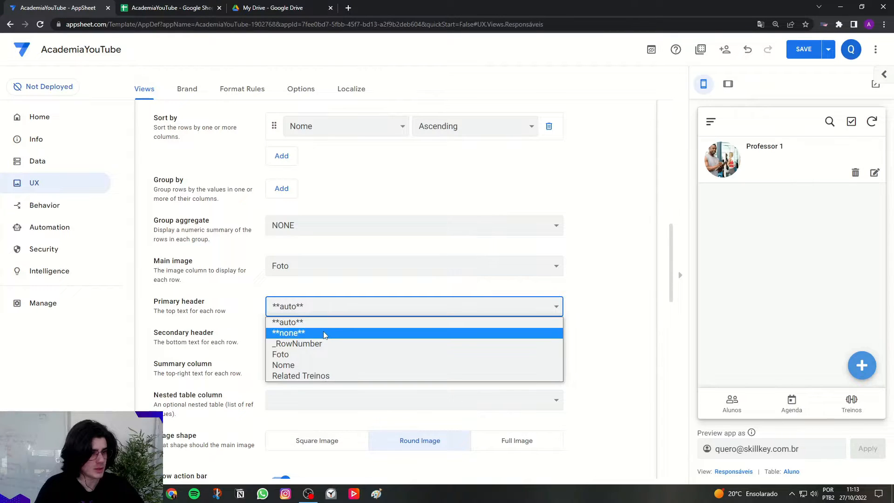
pyautogui.click(323, 367)
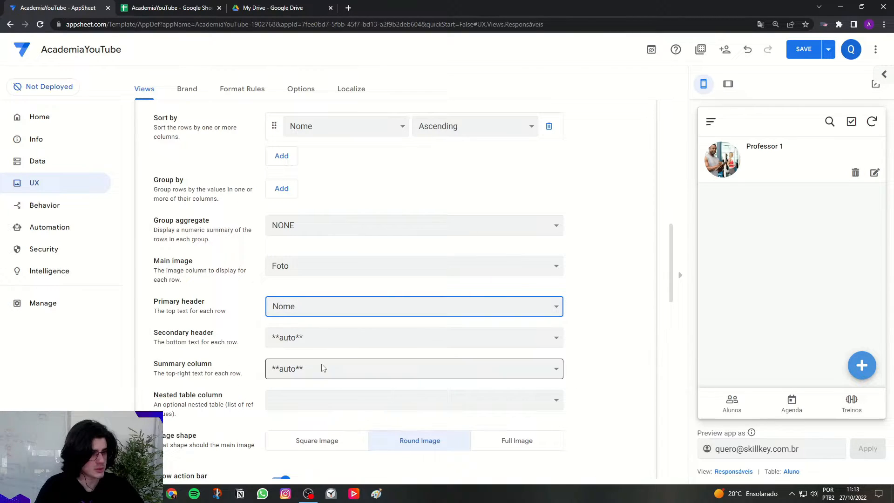
pyautogui.click(284, 338)
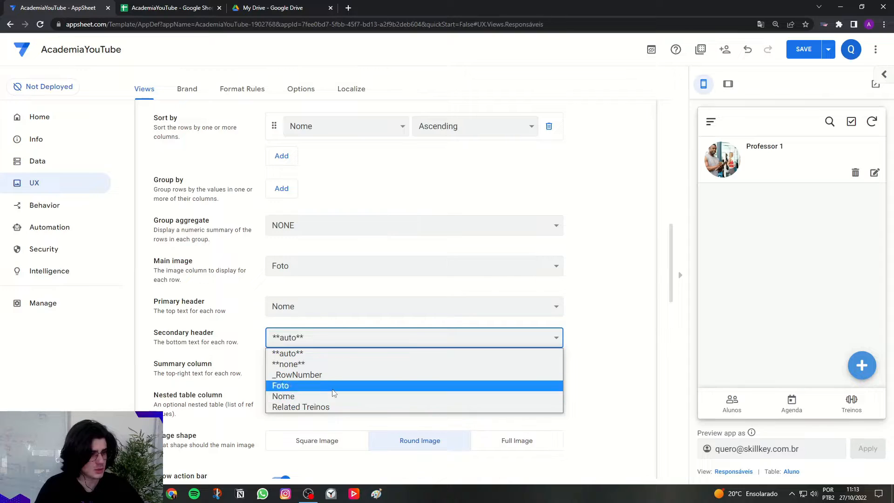
pyautogui.click(288, 364)
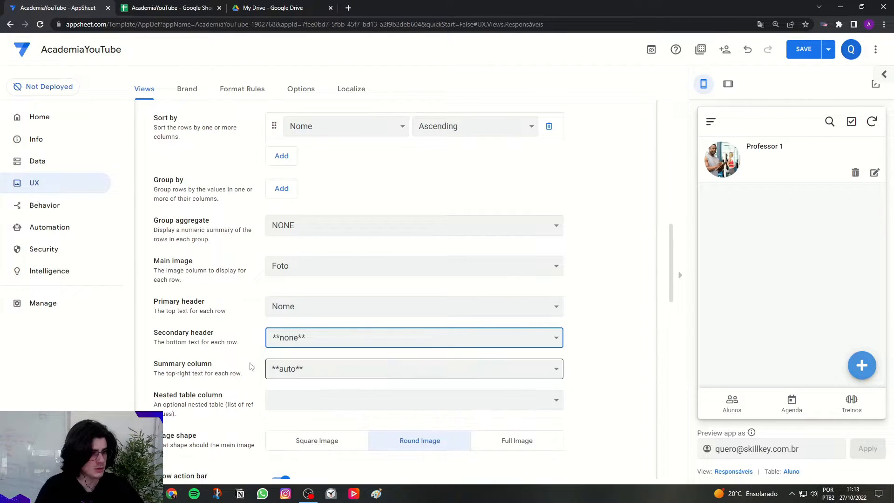
pyautogui.click(303, 368)
pyautogui.click(286, 399)
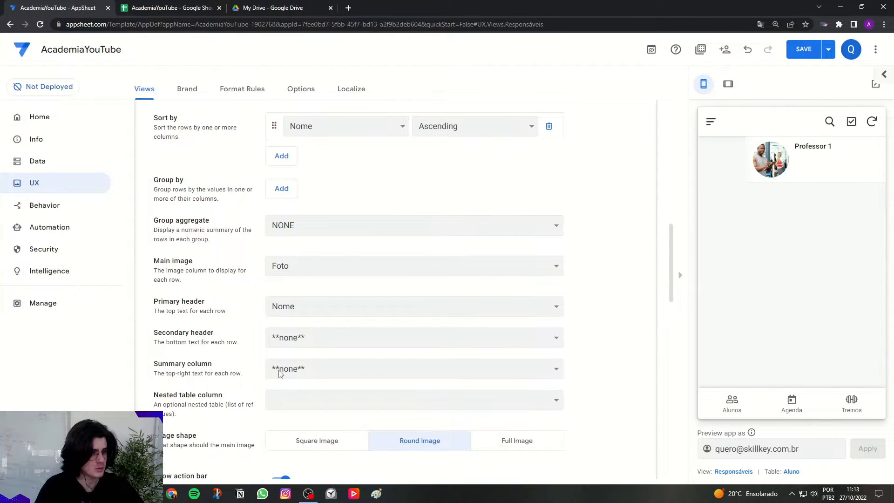
# Try Related Treinos as the Responsáveis view's secondary header, and set the header back to **none**.
pyautogui.moveTo(163, 333); pyautogui.dragTo(215, 334)
pyautogui.click(354, 337)
pyautogui.click(326, 406)
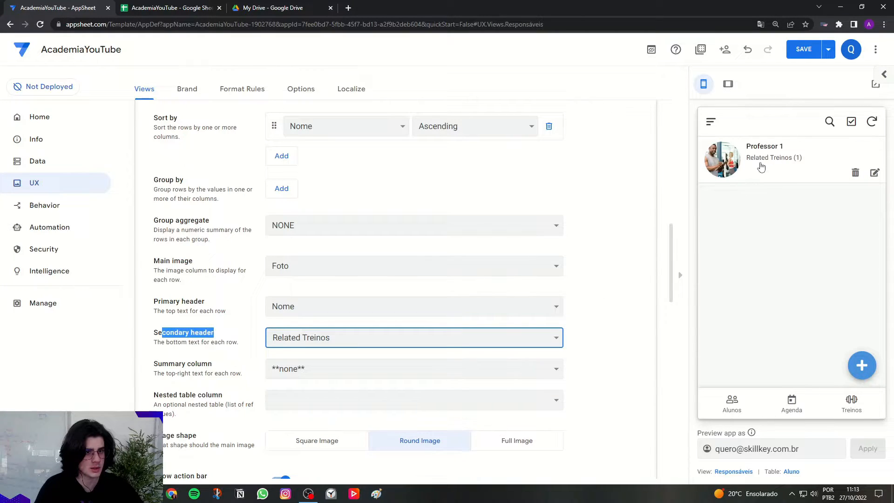
pyautogui.click(650, 296)
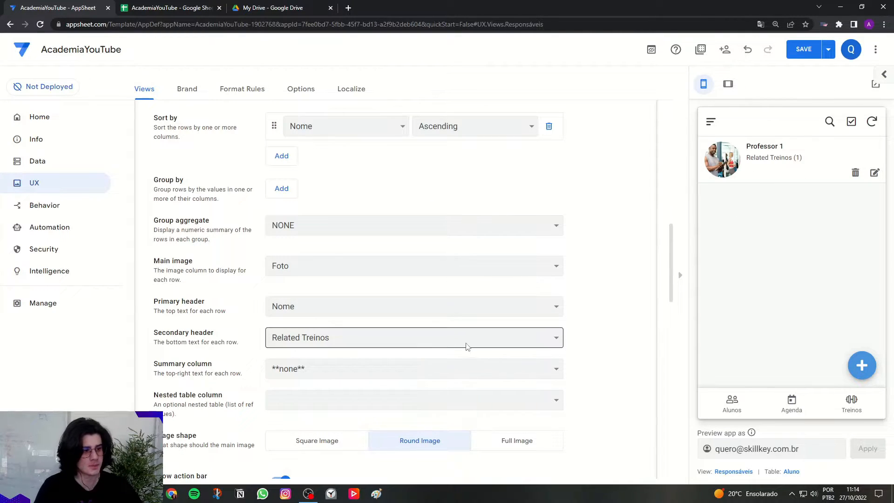
pyautogui.click(416, 341)
pyautogui.click(289, 365)
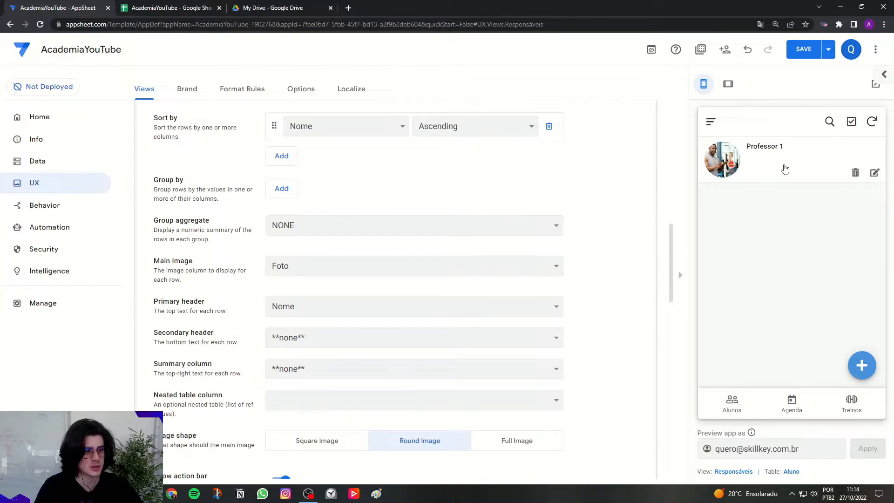
# Turn off the Show action bar option for the Responsáveis view.
pyautogui.scroll(-3, 589, 347)
pyautogui.moveTo(164, 342); pyautogui.dragTo(215, 342)
pyautogui.click(154, 344)
pyautogui.moveTo(154, 340); pyautogui.dragTo(213, 341)
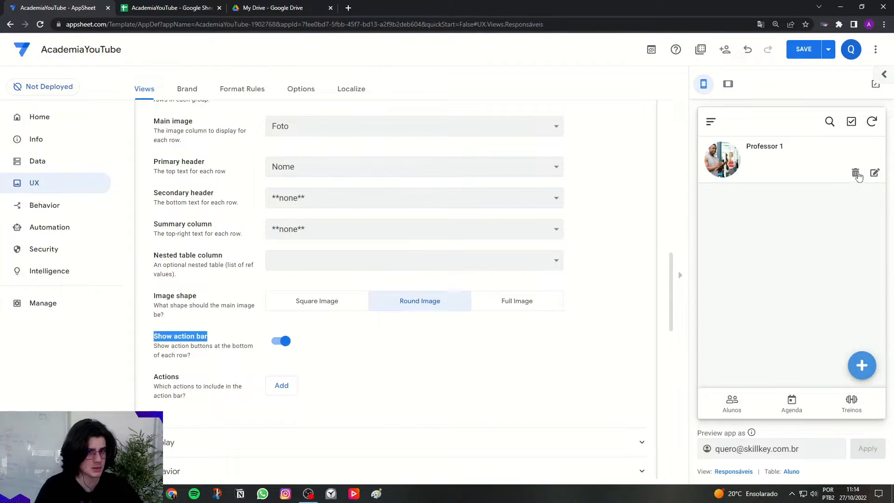
pyautogui.click(391, 343)
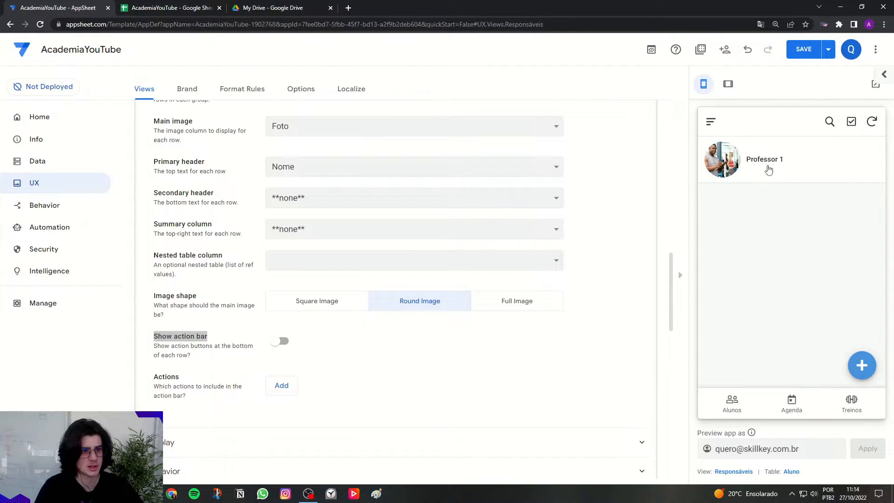
# Give the Responsáveis view the outlined badge icon with a person, found by searching the icons for "user", and collapse its settings.
pyautogui.click(712, 123)
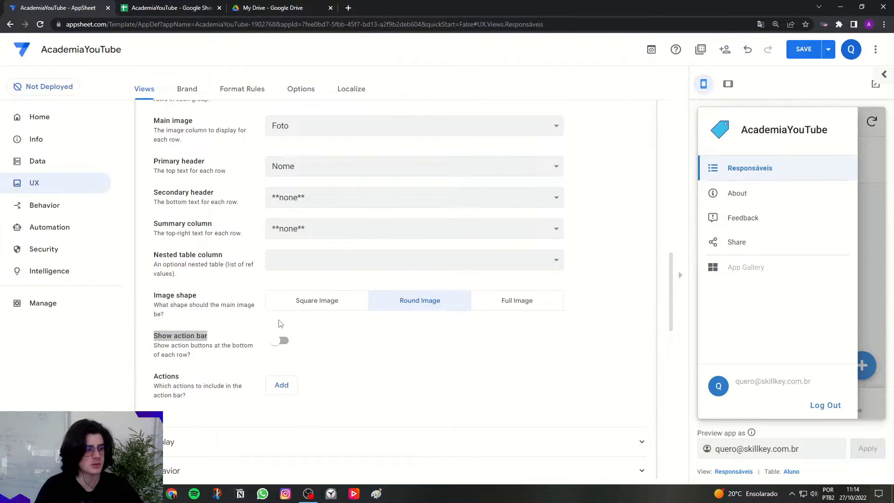
pyautogui.scroll(-3, 268, 337)
pyautogui.click(195, 307)
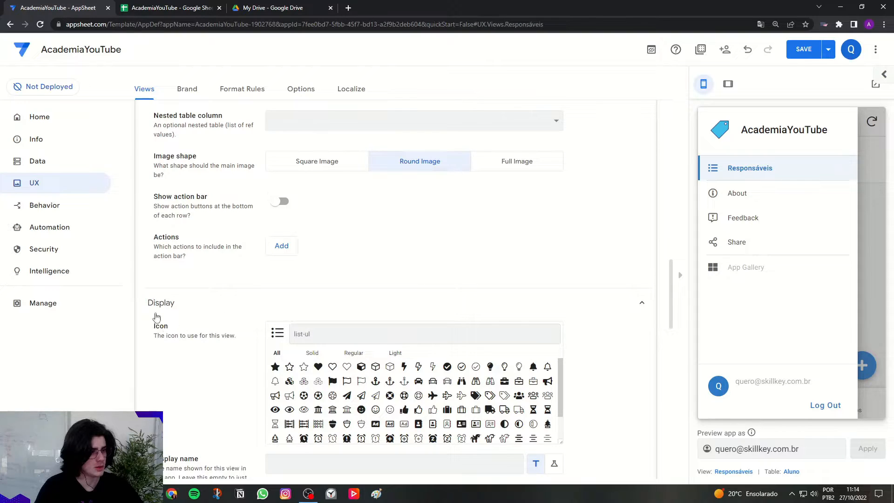
pyautogui.rightClick(349, 327)
pyautogui.click(335, 333)
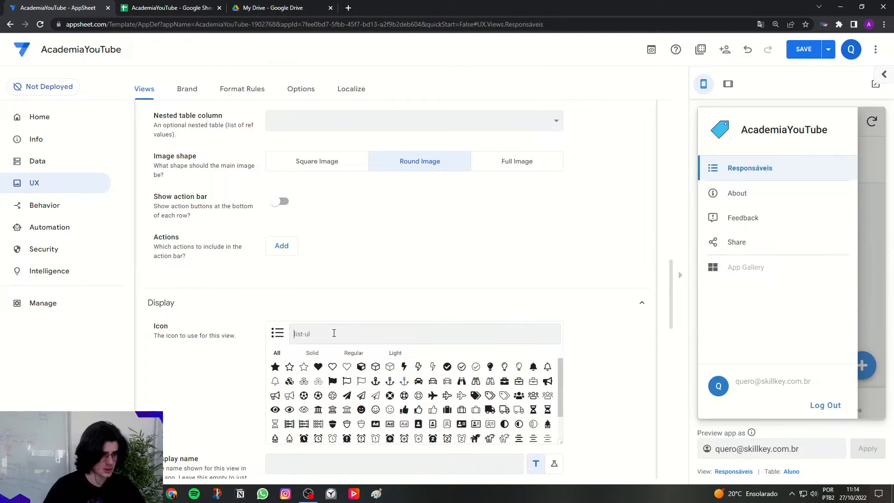
pyautogui.write('user')
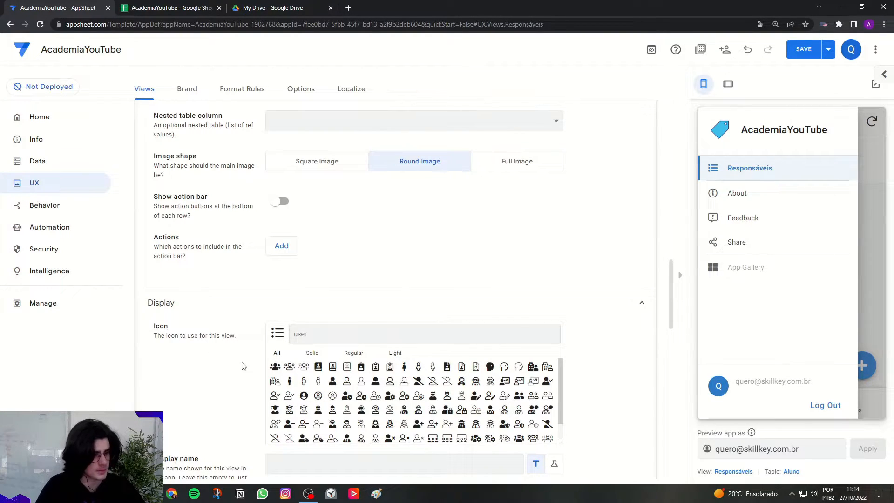
pyautogui.scroll(-1, 326, 340)
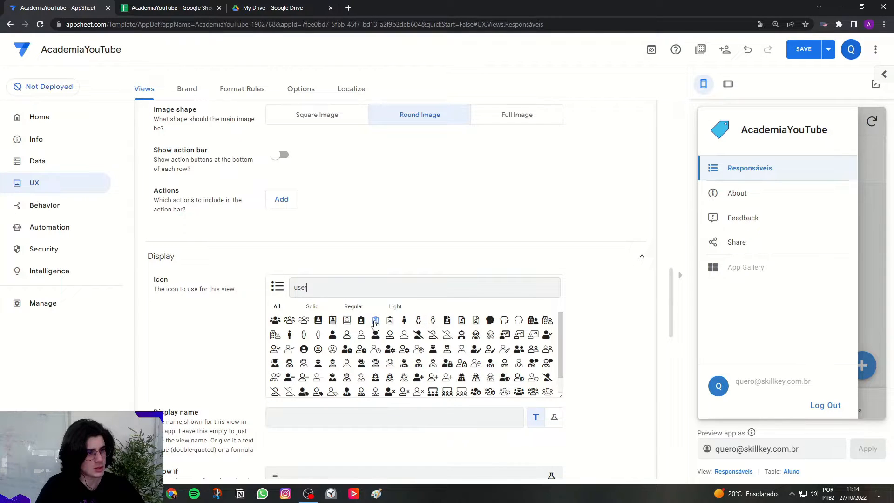
pyautogui.click(376, 320)
pyautogui.click(624, 350)
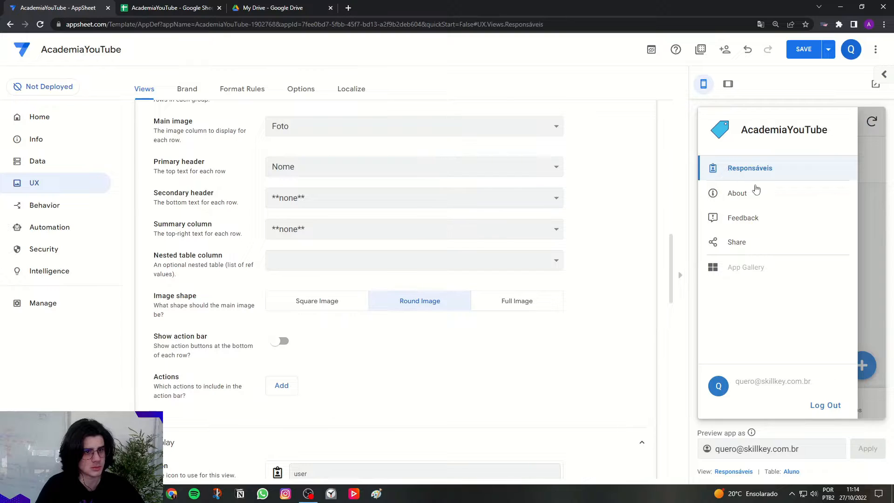
pyautogui.scroll(15, 599, 283)
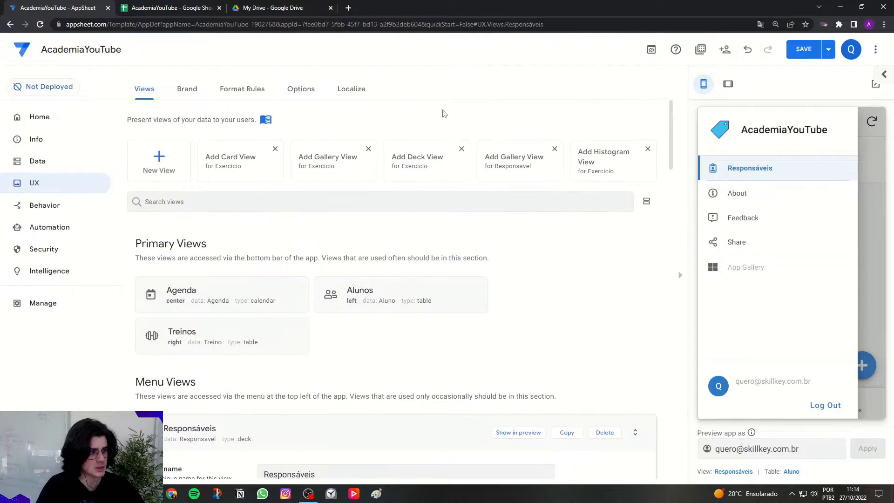
pyautogui.click(390, 434)
# Add a new view and name it Exercícios.
pyautogui.scroll(-2, 335, 379)
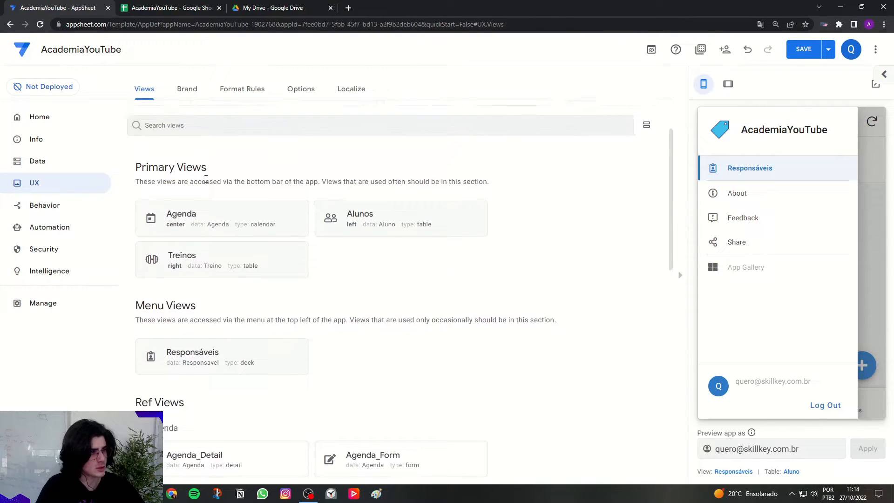
pyautogui.scroll(1, 205, 178)
pyautogui.click(157, 114)
pyautogui.tripleClick(313, 161)
pyautogui.press('capslock')
pyautogui.write('EX')
pyautogui.press('capslock')
pyautogui.press('BackSpace')
pyautogui.write('xercícios')
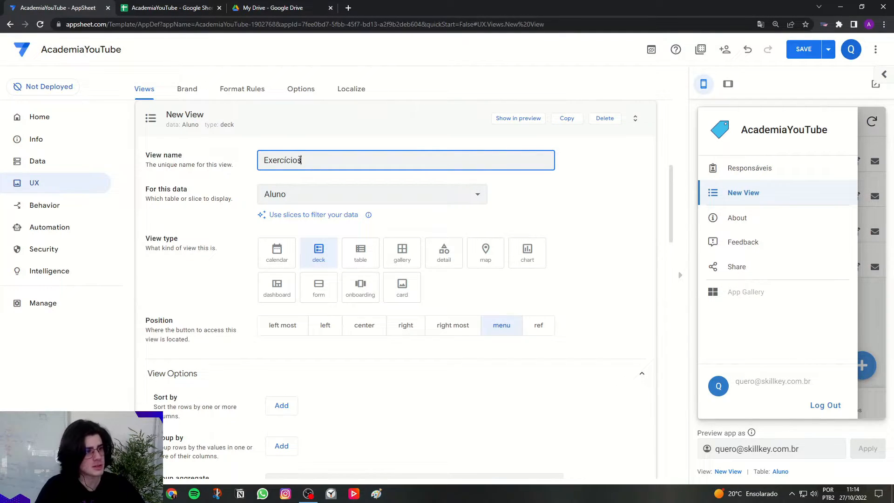
# Set the Exercícios view's data to Exercicio and its view type to table, and view the resulting table in the preview.
pyautogui.moveTo(167, 189); pyautogui.dragTo(303, 195)
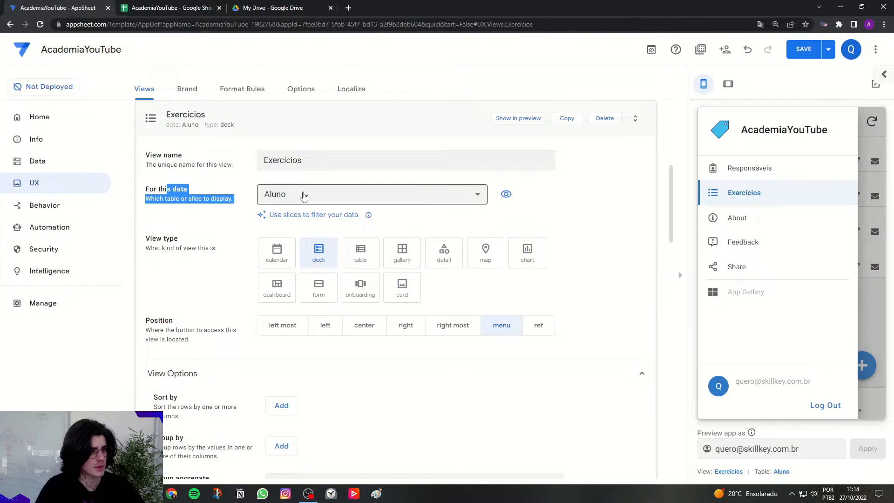
pyautogui.click(303, 195)
pyautogui.click(277, 294)
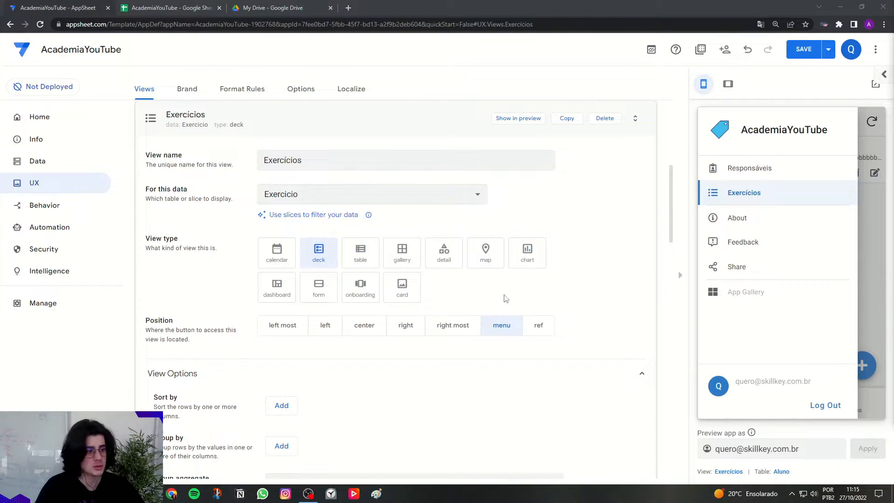
pyautogui.click(374, 265)
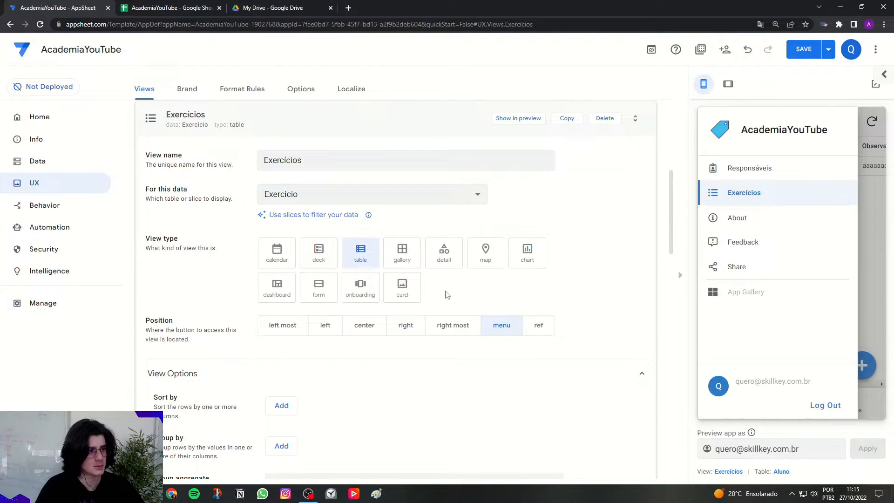
pyautogui.click(866, 222)
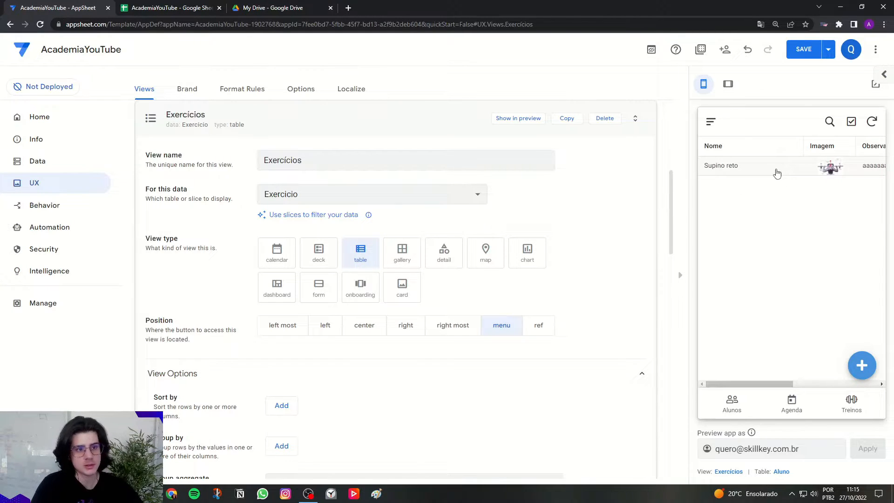
pyautogui.moveTo(754, 379)
pyautogui.mouseDown()
pyautogui.moveTo(854, 384)
pyautogui.moveTo(738, 386)
pyautogui.moveTo(857, 386)
pyautogui.moveTo(742, 386)
pyautogui.mouseUp()
# Keep Exercícios in the menu position and sort its rows by Nome in ascending order.
pyautogui.scroll(-5, 573, 319)
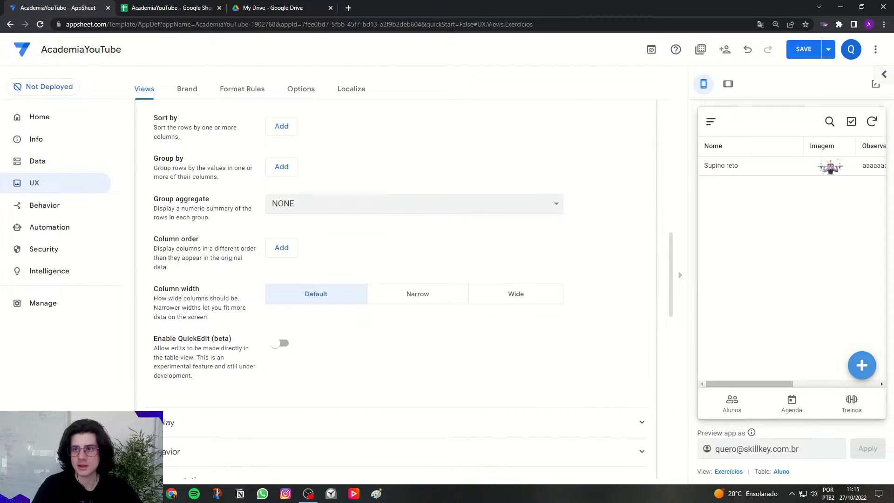
pyautogui.scroll(3, 543, 229)
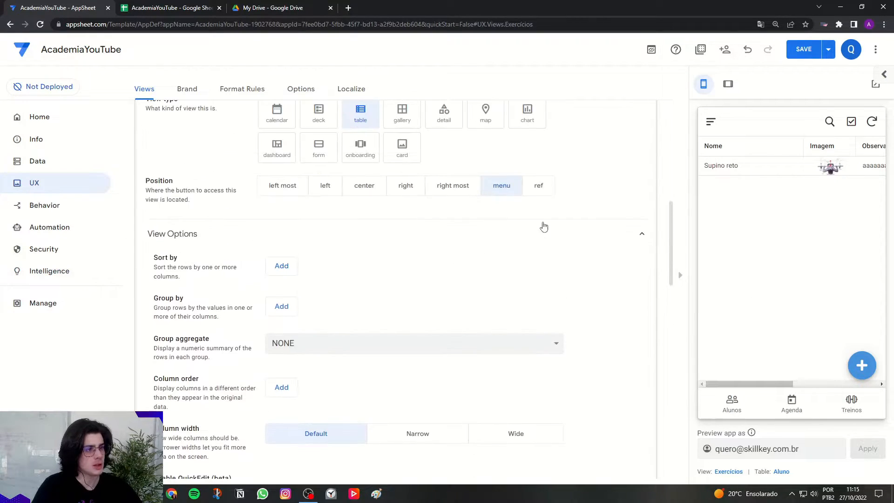
pyautogui.click(711, 122)
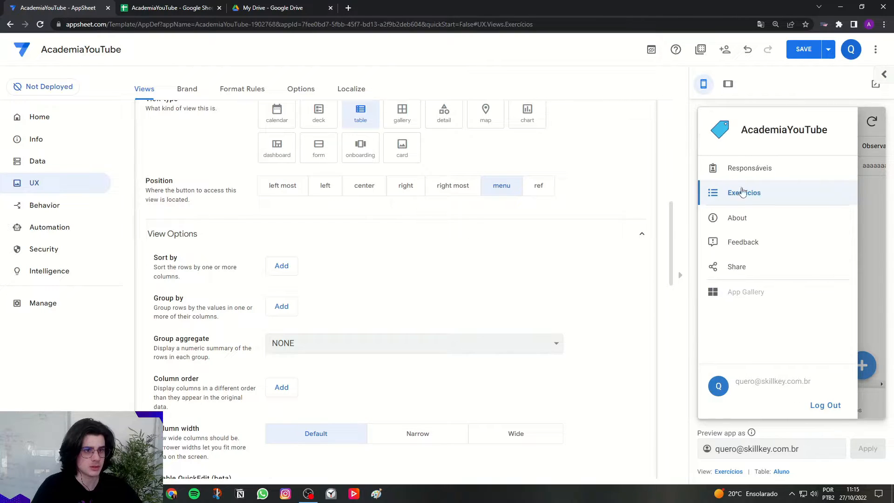
pyautogui.click(859, 202)
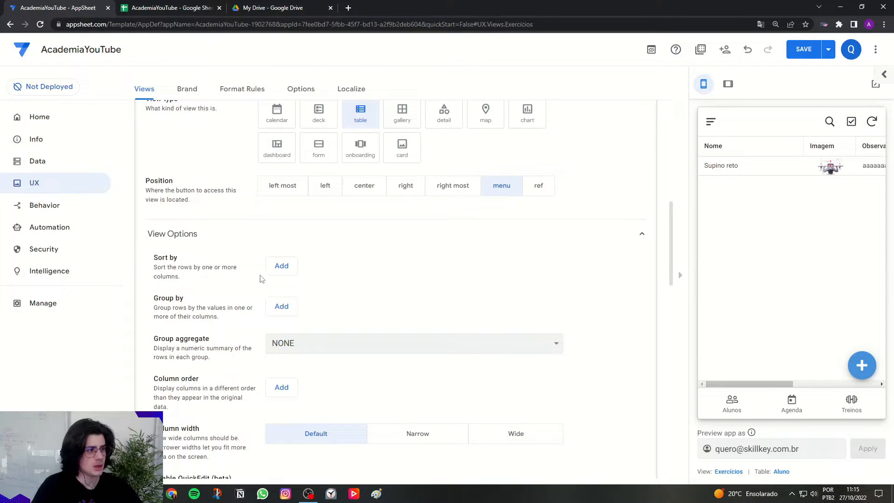
pyautogui.click(281, 265)
pyautogui.click(320, 304)
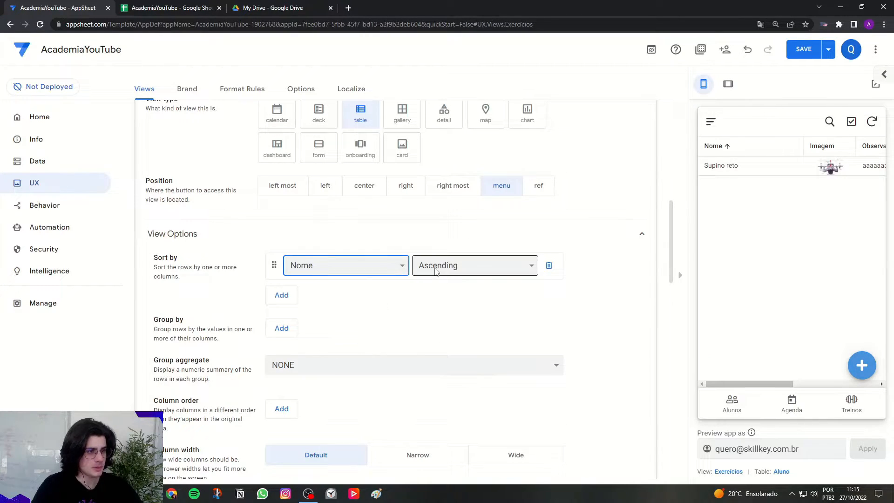
# Set the Exercícios view's column order to Nome followed by Observacao.
pyautogui.scroll(-4, 455, 304)
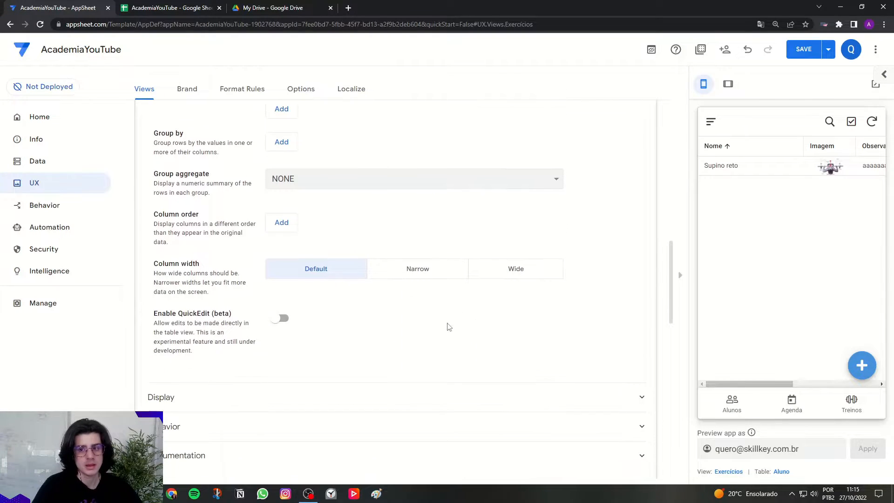
pyautogui.click(281, 223)
pyautogui.click(282, 250)
pyautogui.click(307, 222)
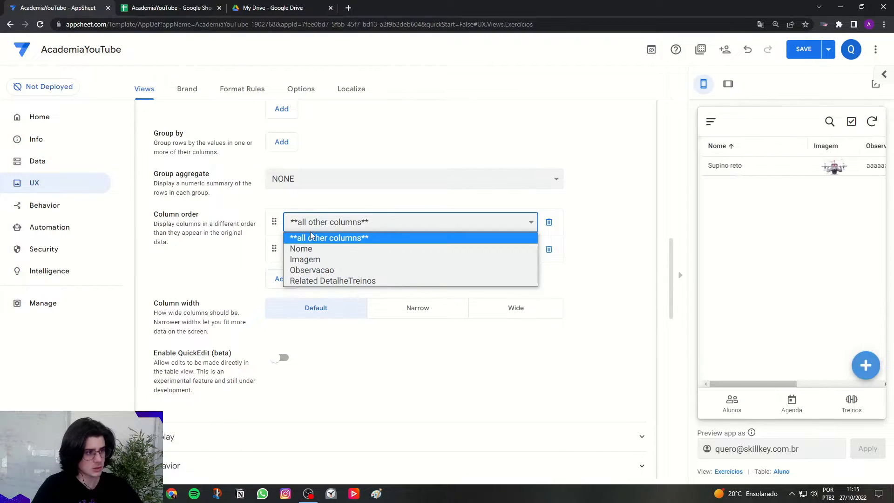
pyautogui.click(311, 249)
pyautogui.click(309, 249)
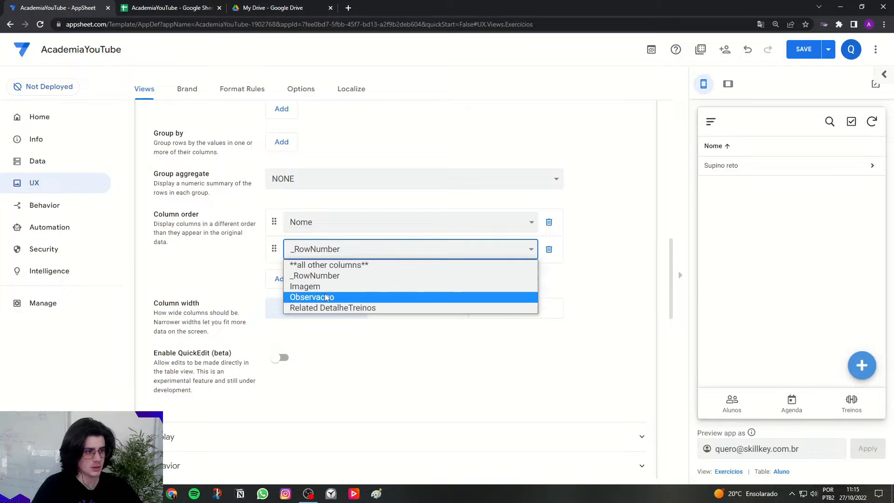
pyautogui.click(326, 296)
# Try Imagem as the third column of the Exercícios view and look at the Supino reto record in the preview.
pyautogui.click(281, 279)
pyautogui.click(305, 277)
pyautogui.click(307, 311)
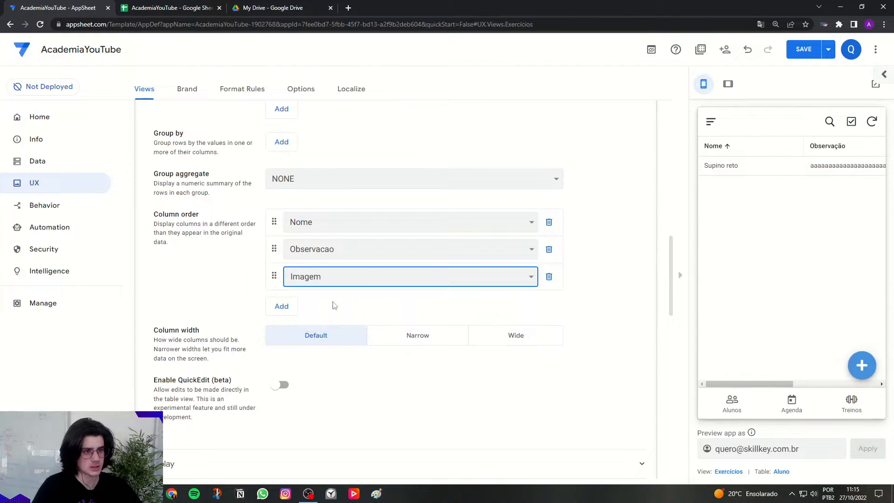
pyautogui.click(784, 180)
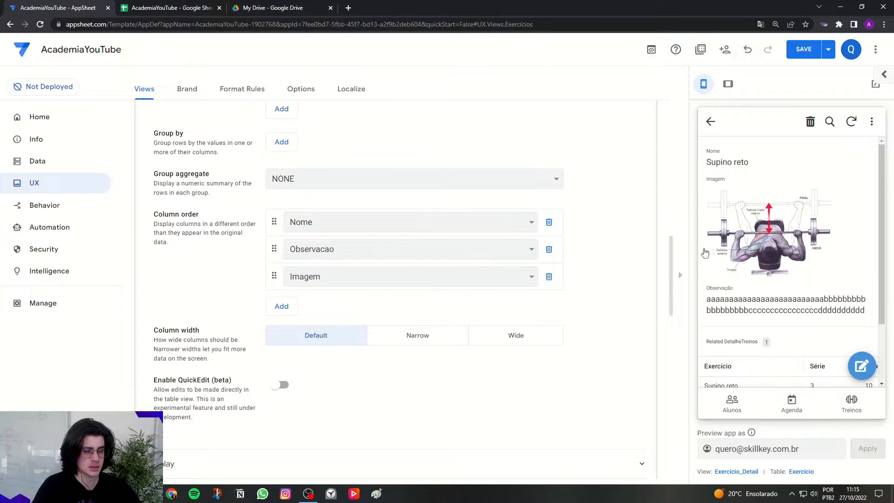
pyautogui.click(704, 126)
# Try Imagem as the first column, check the Exercícios table in the preview, and remove Imagem from the column order.
pyautogui.moveTo(274, 275); pyautogui.dragTo(281, 222)
pyautogui.click(710, 124)
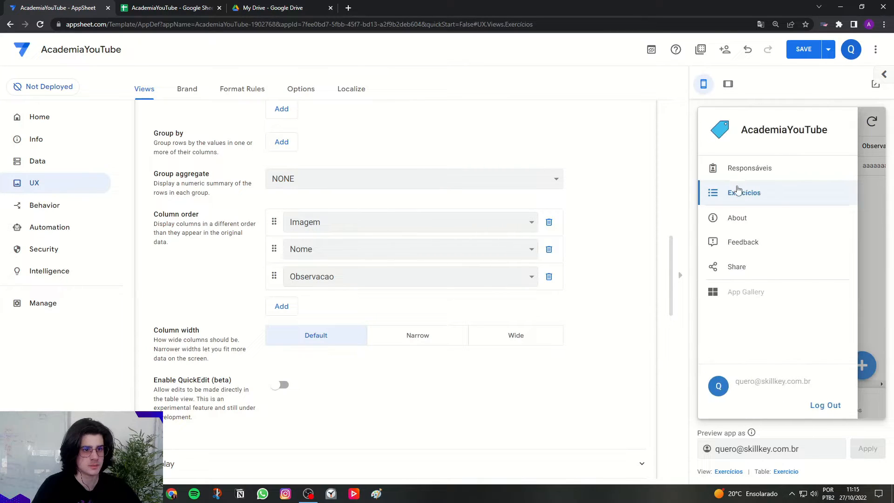
pyautogui.click(736, 189)
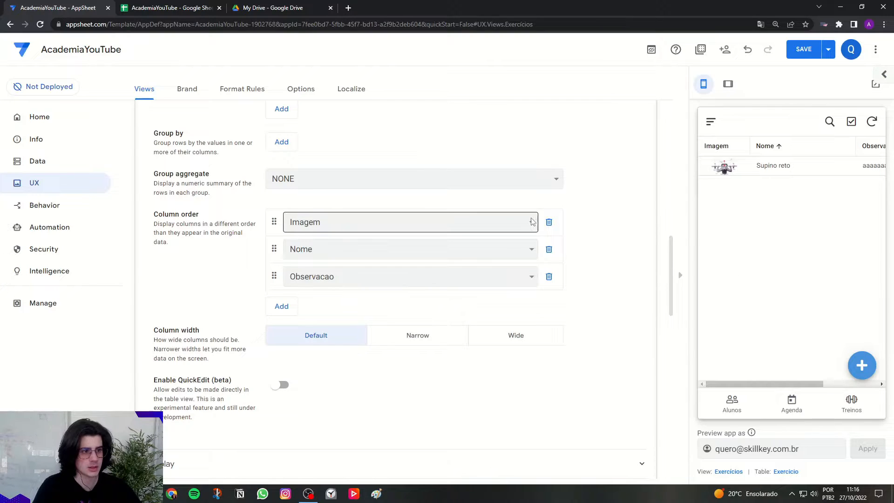
pyautogui.click(549, 222)
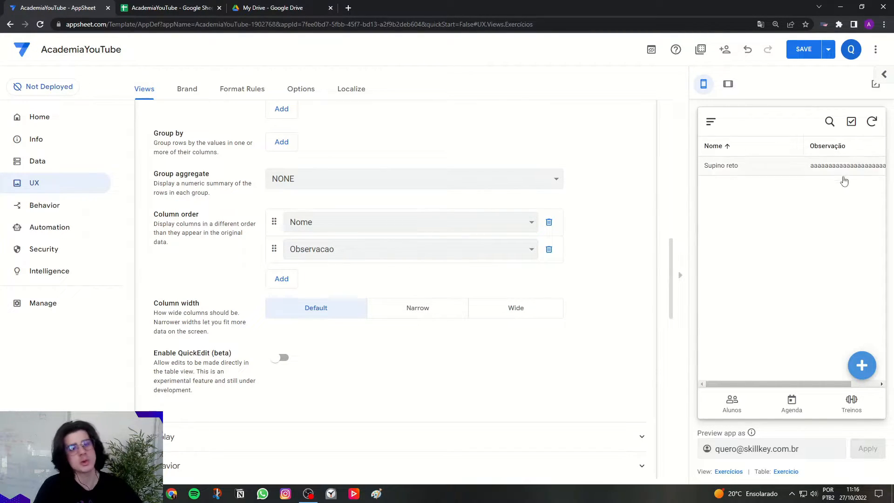
# Open the Supino reto record in the preview and examine its image and Observação text.
pyautogui.click(738, 177)
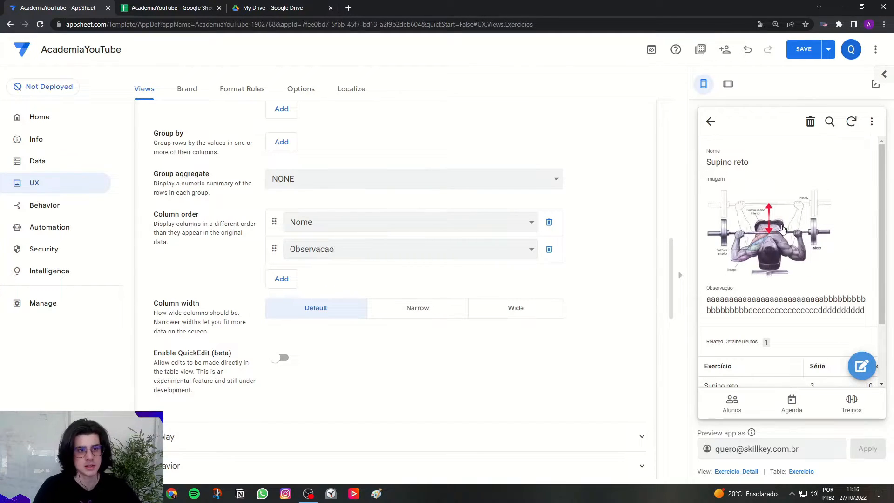
pyautogui.moveTo(722, 296); pyautogui.dragTo(856, 322)
pyautogui.click(857, 323)
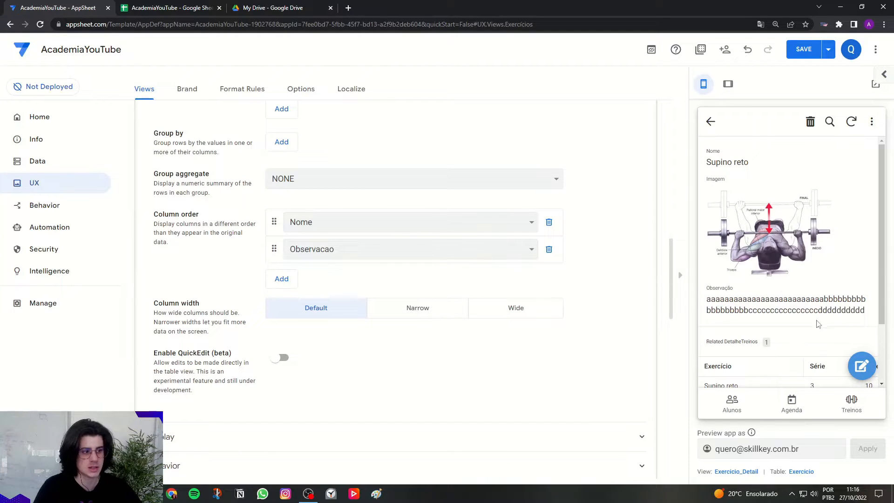
# Search the Exercícios view's display icons for "run" and choose the regular-style running person.
pyautogui.scroll(-3, 559, 334)
pyautogui.click(211, 314)
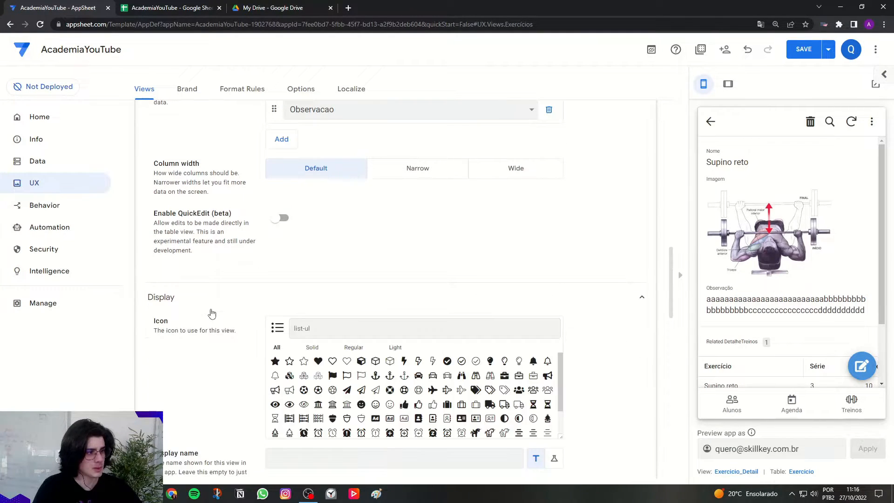
pyautogui.click(428, 321)
pyautogui.write('run')
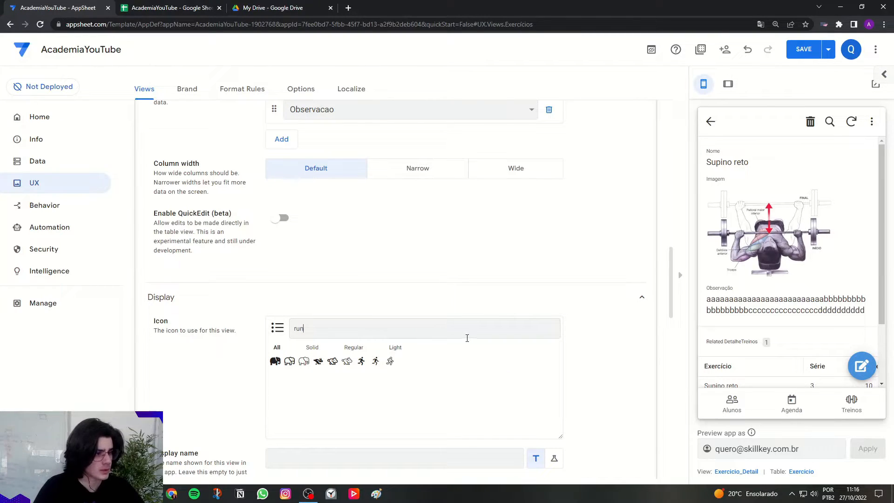
pyautogui.click(376, 362)
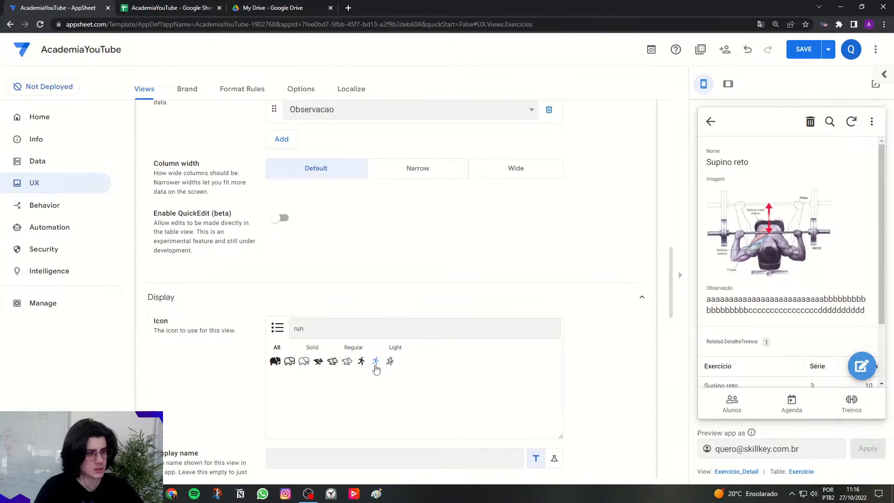
# Check the Exercícios entry in the preview app's menu and collapse the view's settings.
pyautogui.scroll(3, 623, 336)
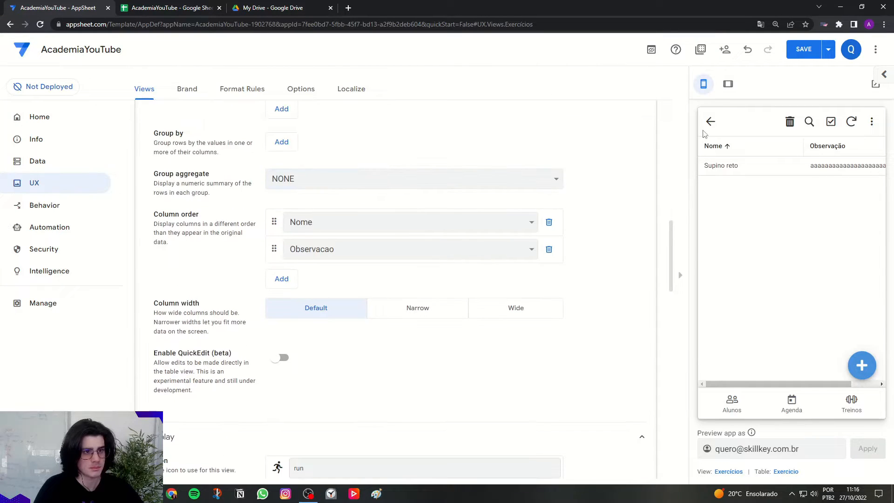
pyautogui.click(709, 124)
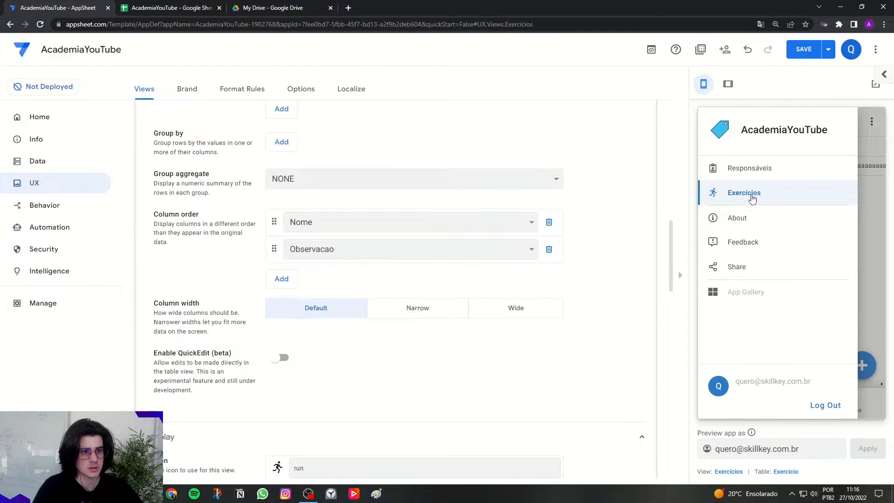
pyautogui.click(862, 198)
pyautogui.scroll(4, 562, 283)
pyautogui.scroll(4, 303, 362)
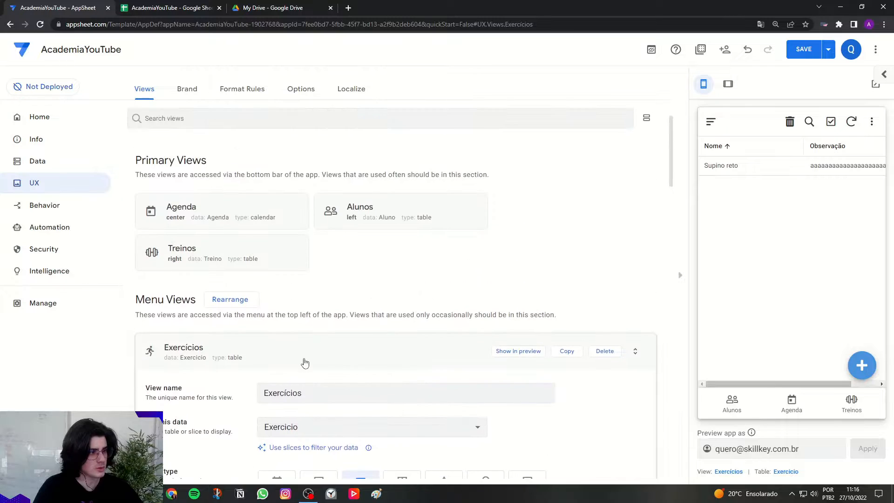
pyautogui.click(303, 361)
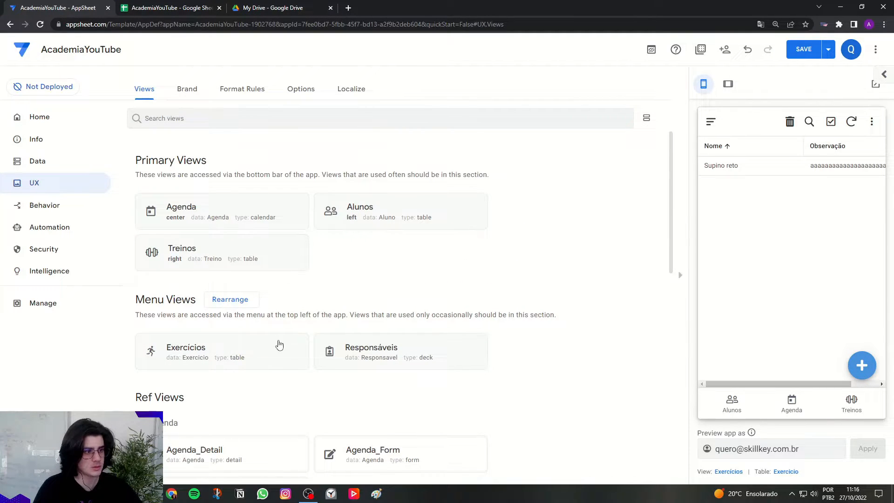
# Open the last student's record from Alunos in the preview and examine its Agendamentos and Treinos sections.
pyautogui.scroll(2, 389, 285)
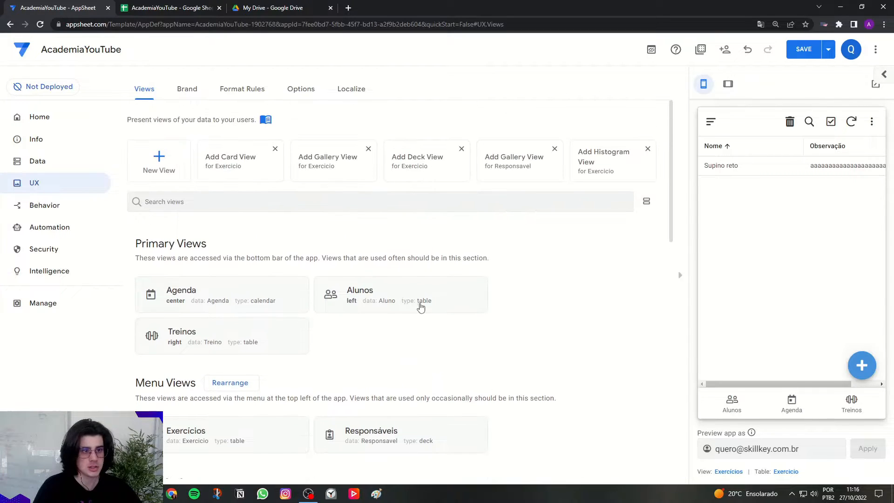
pyautogui.click(754, 399)
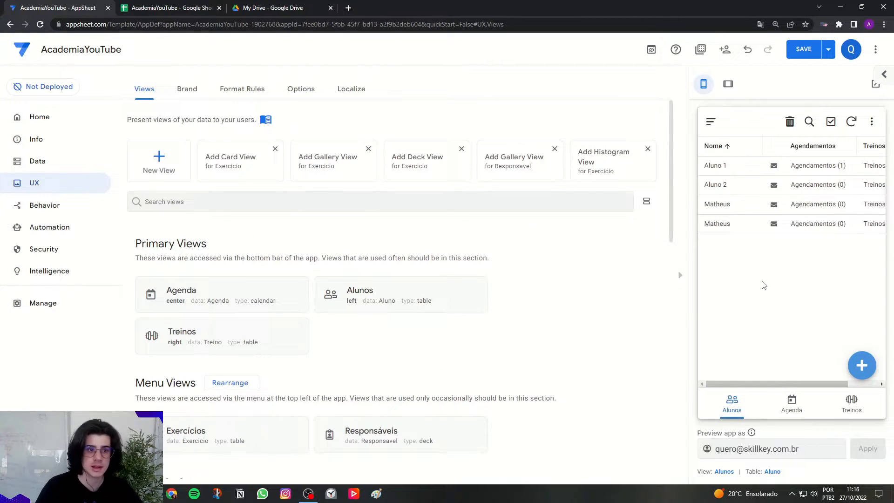
pyautogui.click(745, 229)
pyautogui.scroll(-3, 747, 237)
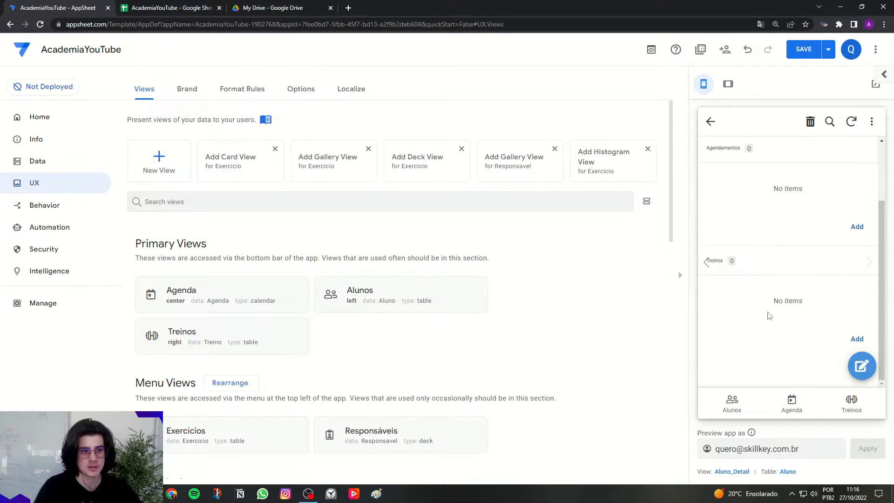
pyautogui.scroll(3, 748, 241)
pyautogui.click(711, 122)
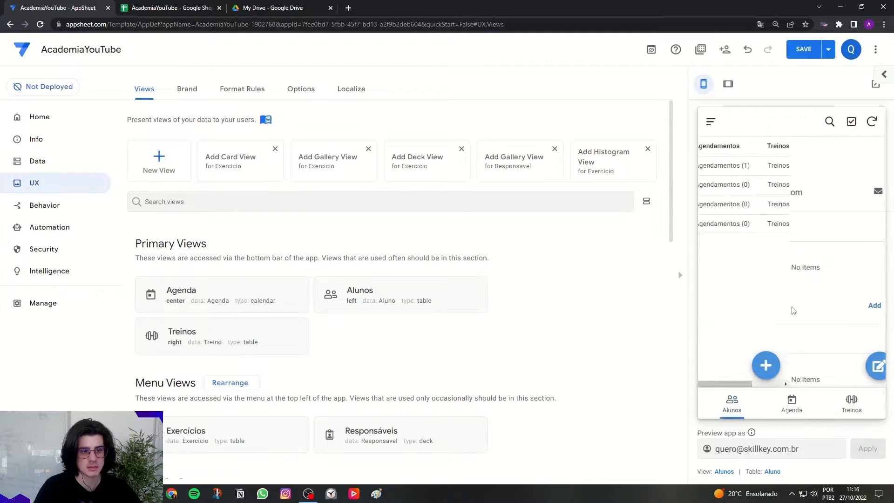
# Examine the fields of a new Agenda entry form in the mobile preview and cancel the entry.
pyautogui.click(792, 399)
pyautogui.click(860, 366)
pyautogui.scroll(-3, 833, 289)
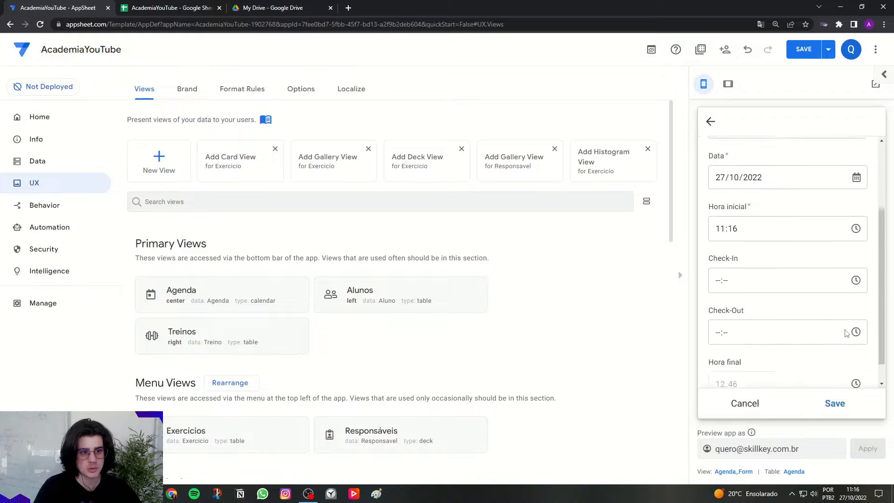
pyautogui.click(757, 407)
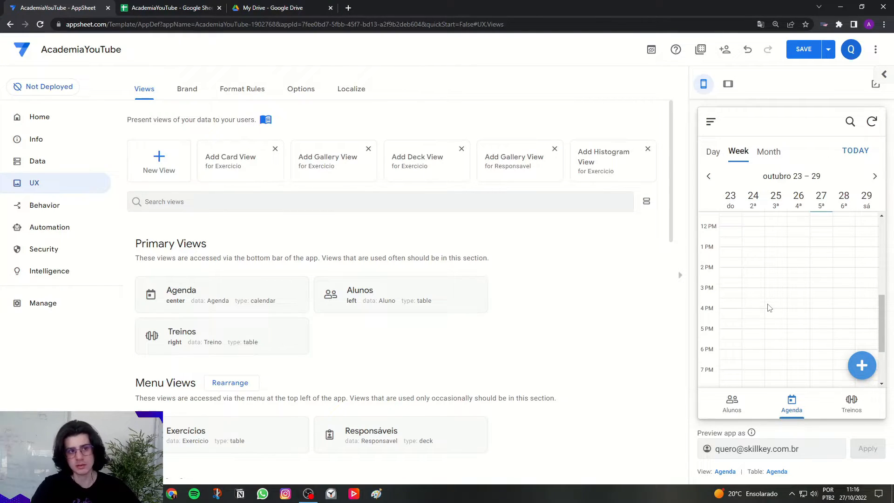
pyautogui.click(861, 366)
pyautogui.scroll(-2, 747, 305)
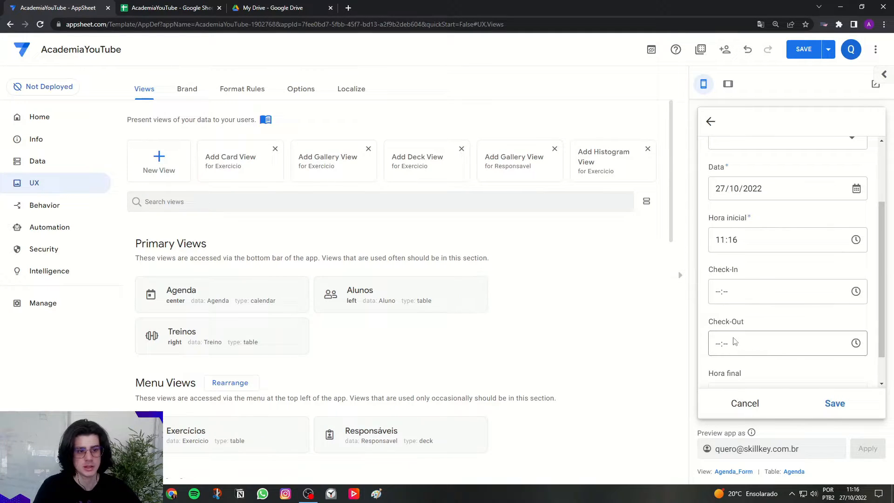
pyautogui.click(744, 404)
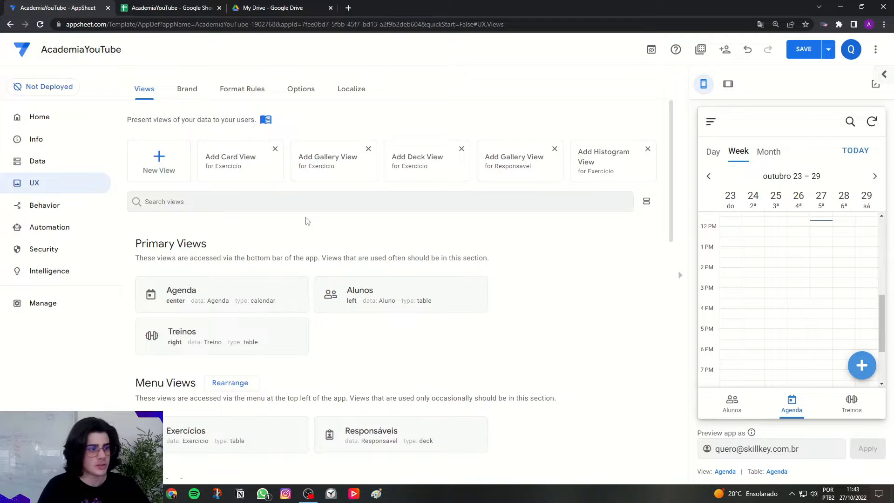
# Switch the preview to tablet size and examine all fields of a new Agenda entry form.
pyautogui.click(728, 84)
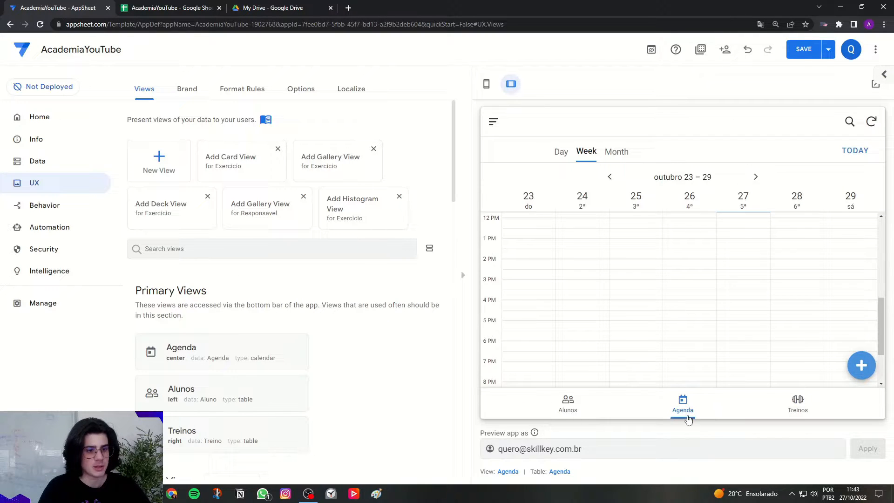
pyautogui.click(862, 368)
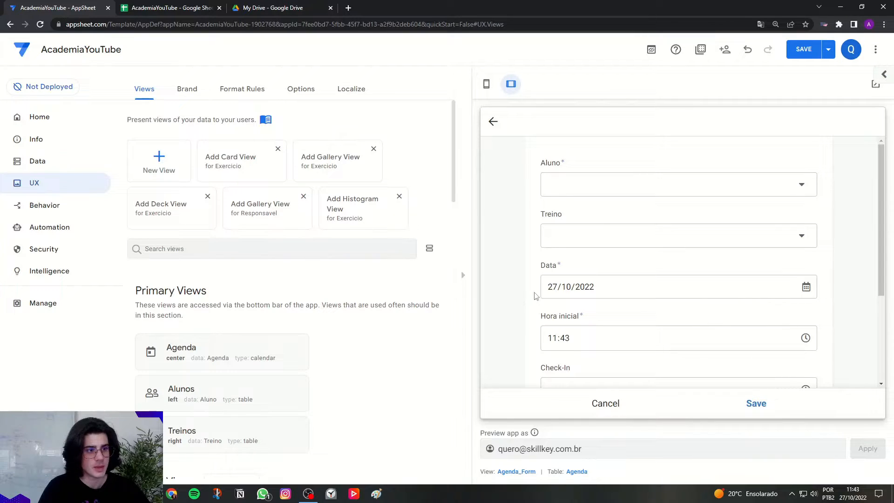
pyautogui.scroll(-2, 574, 235)
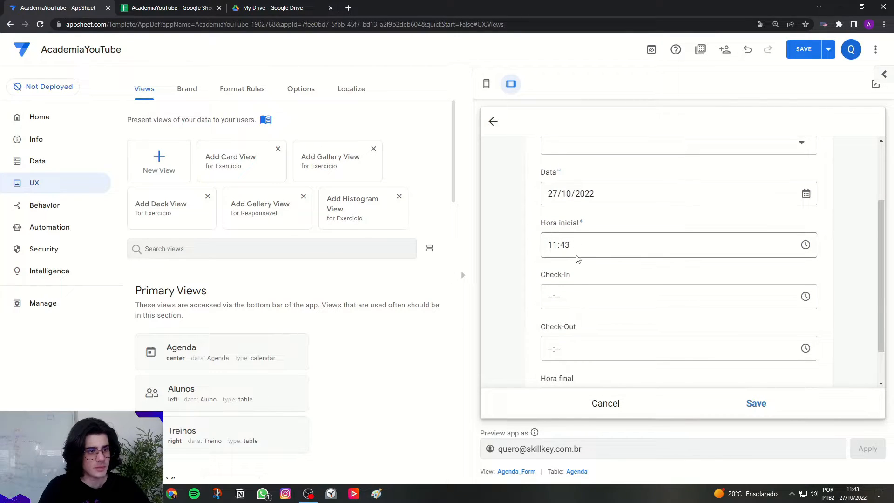
pyautogui.scroll(-1, 577, 259)
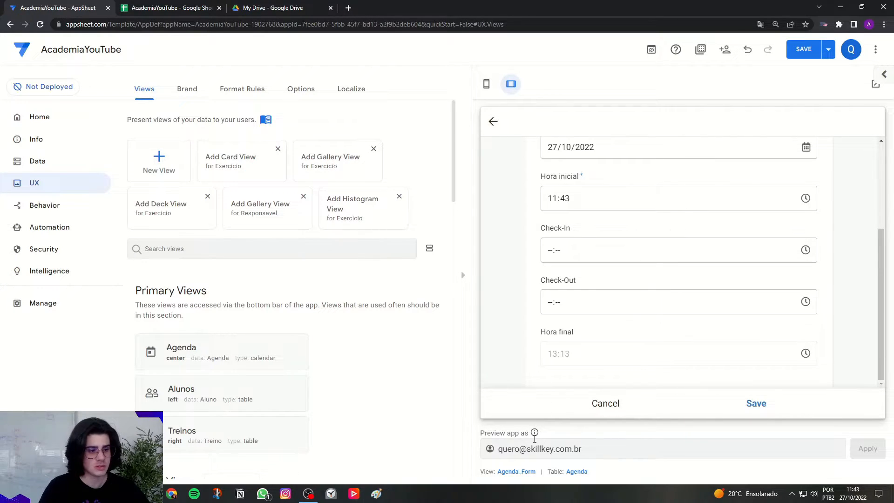
# In the Agenda_Form view's settings, fill the column order with all available entries, from **all other columns** through DetalheTreino, with the preview in mobile size.
pyautogui.click(523, 472)
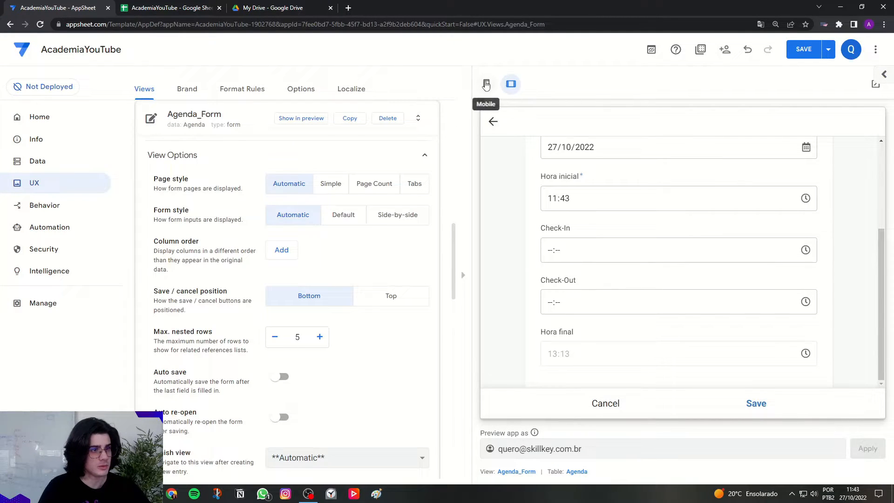
pyautogui.click(486, 85)
pyautogui.moveTo(159, 244); pyautogui.dragTo(200, 243)
pyautogui.click(220, 251)
pyautogui.click(282, 249)
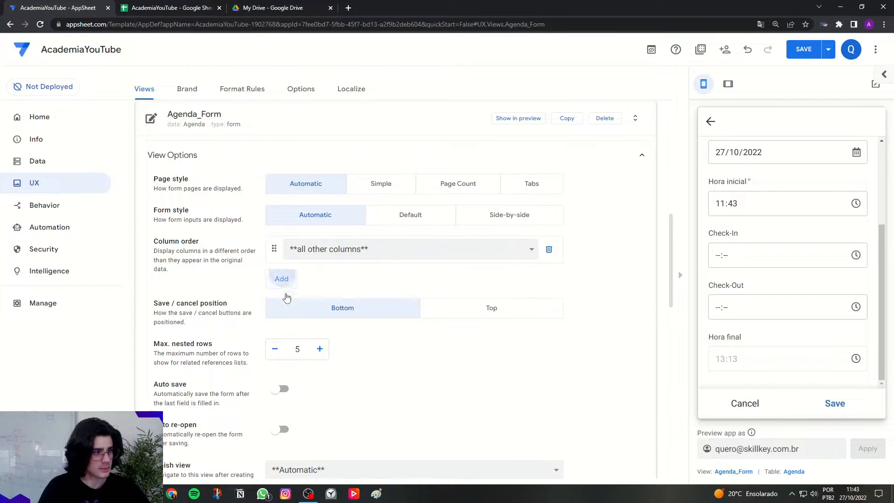
pyautogui.click(282, 278)
pyautogui.click(282, 304)
pyautogui.click(282, 331)
pyautogui.click(282, 360)
pyautogui.click(288, 396)
pyautogui.scroll(-2, 285, 371)
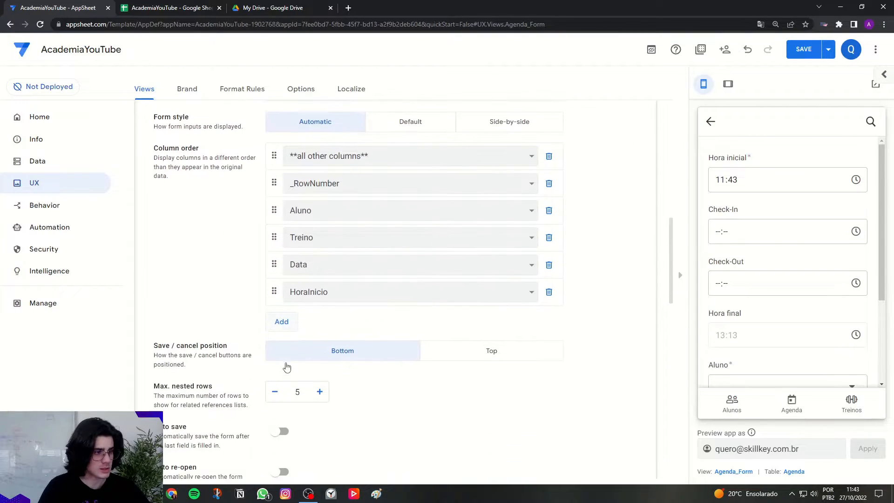
pyautogui.click(282, 328)
pyautogui.click(282, 349)
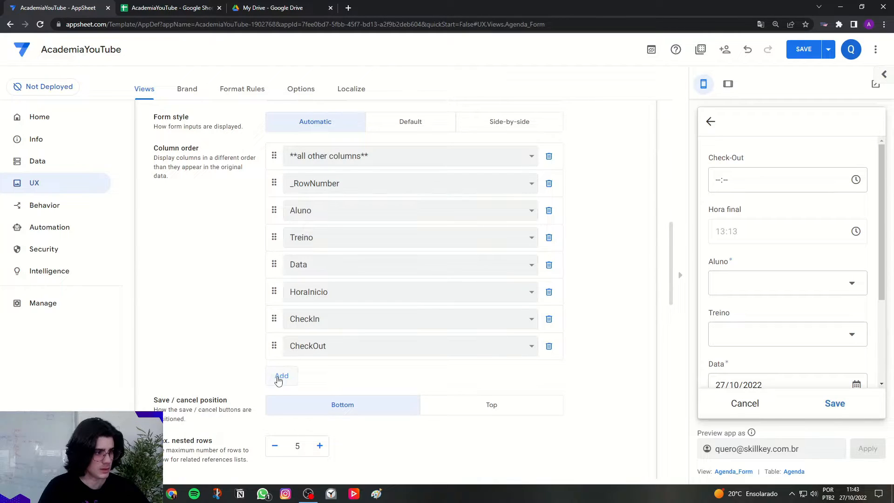
pyautogui.click(281, 375)
pyautogui.click(282, 403)
pyautogui.click(281, 429)
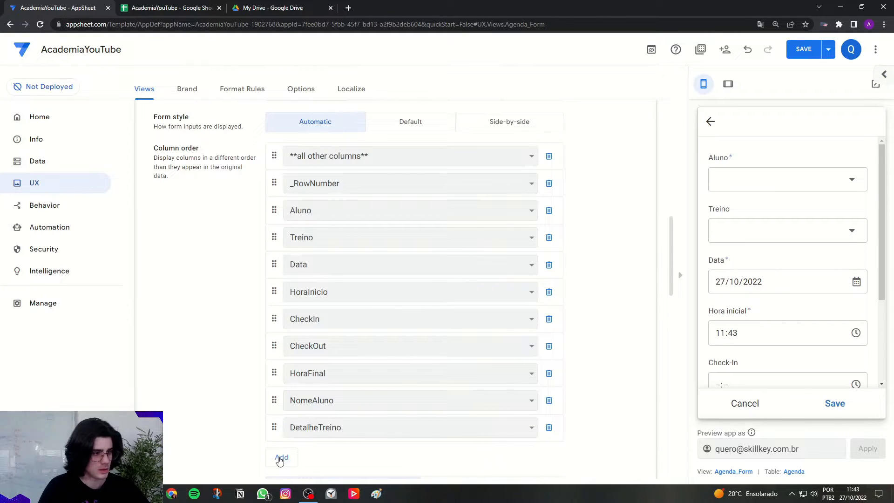
# Remove the **all other columns** and _RowNumber entries from Agenda_Form's column order.
pyautogui.scroll(1, 350, 210)
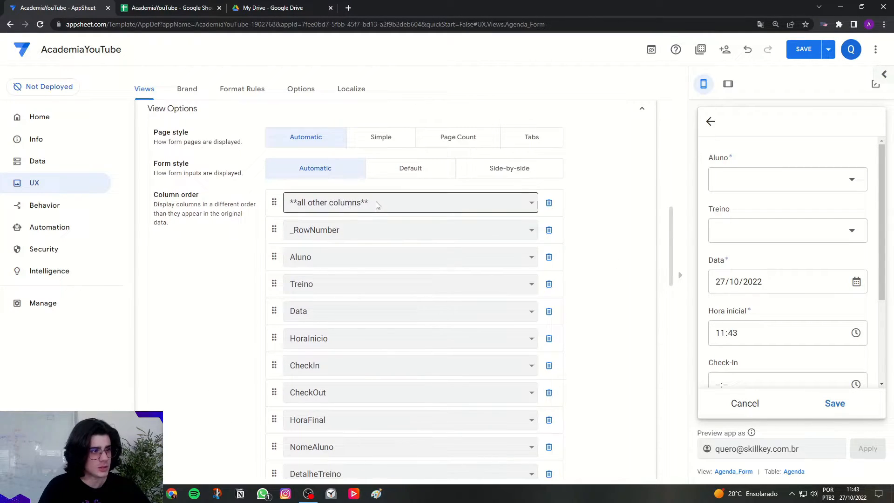
pyautogui.click(549, 202)
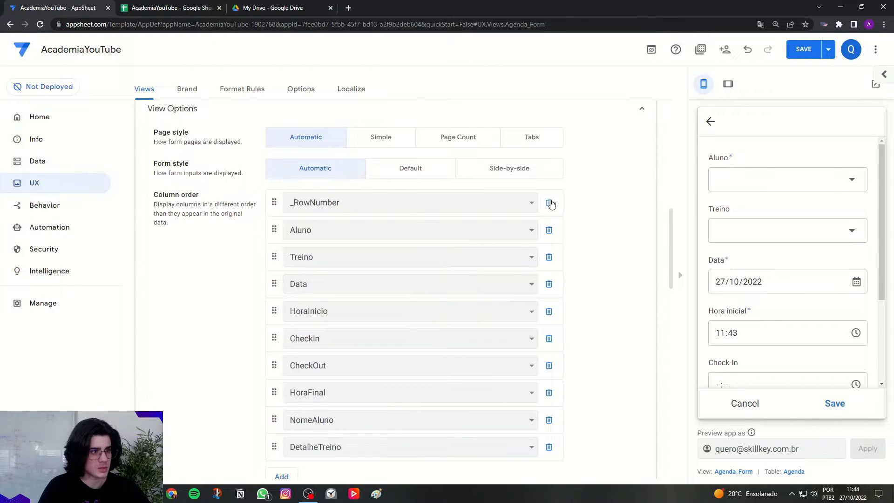
pyautogui.click(548, 203)
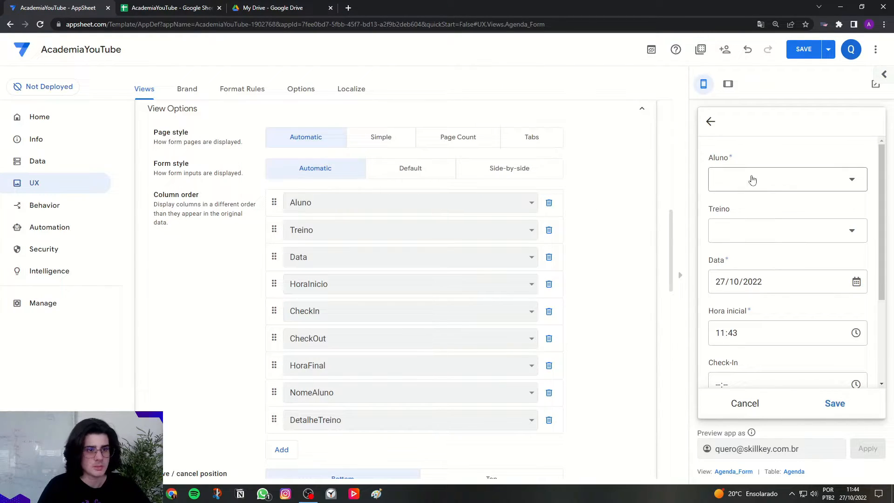
# Review the Agenda form's fields in the preview and remove CheckIn and CheckOut from its column order.
pyautogui.scroll(-1, 745, 186)
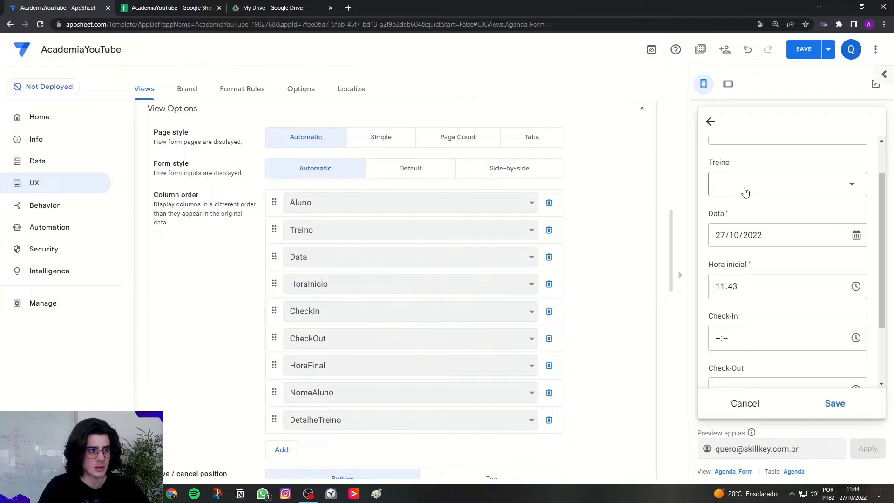
pyautogui.scroll(-1, 748, 189)
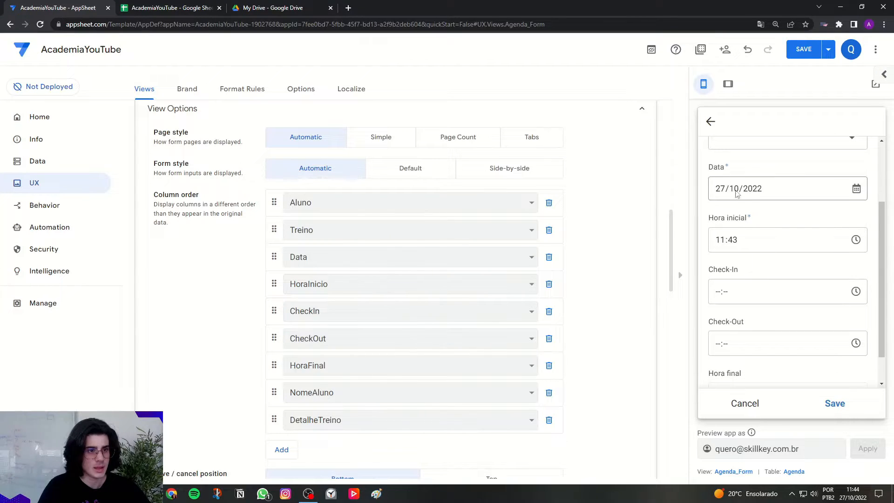
pyautogui.scroll(-1, 746, 195)
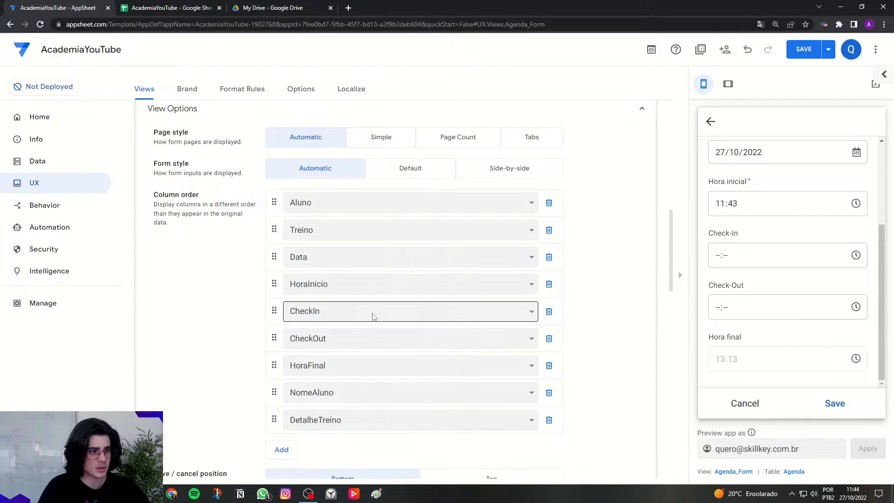
pyautogui.click(549, 311)
pyautogui.click(549, 311)
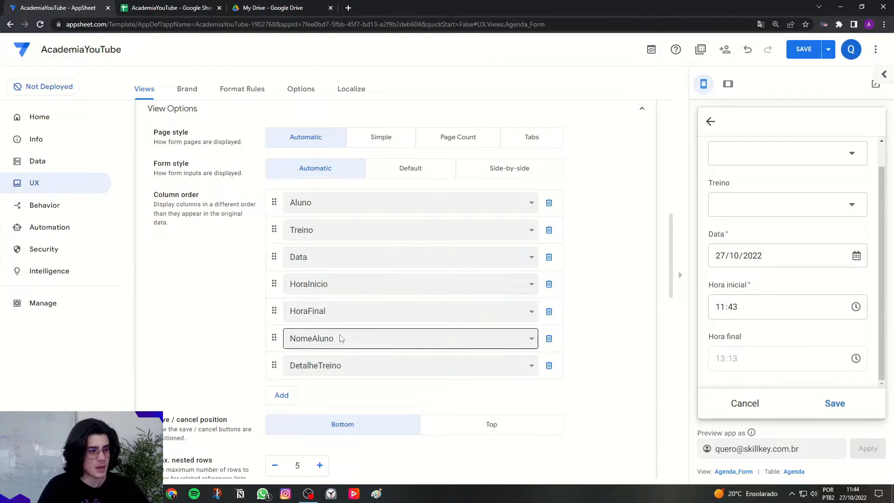
# Remove NomeAluno and DetalheTreino from Agenda_Form's column order.
pyautogui.scroll(-1, 489, 361)
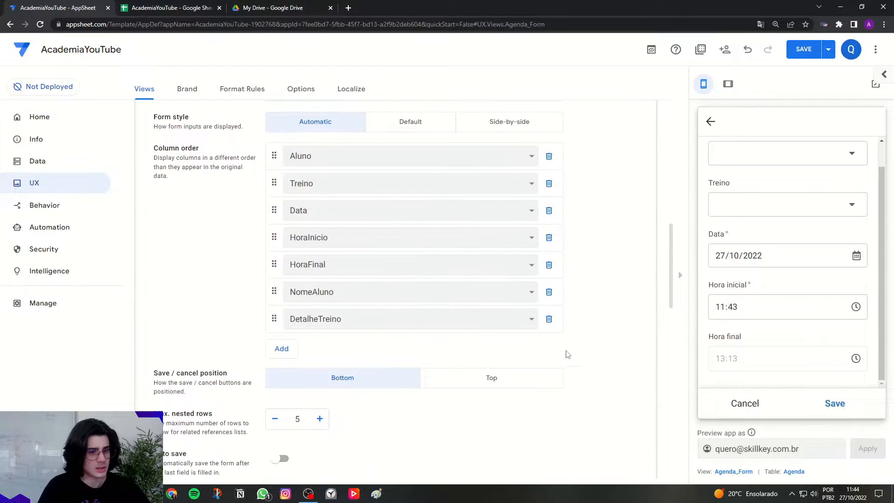
pyautogui.scroll(1, 742, 299)
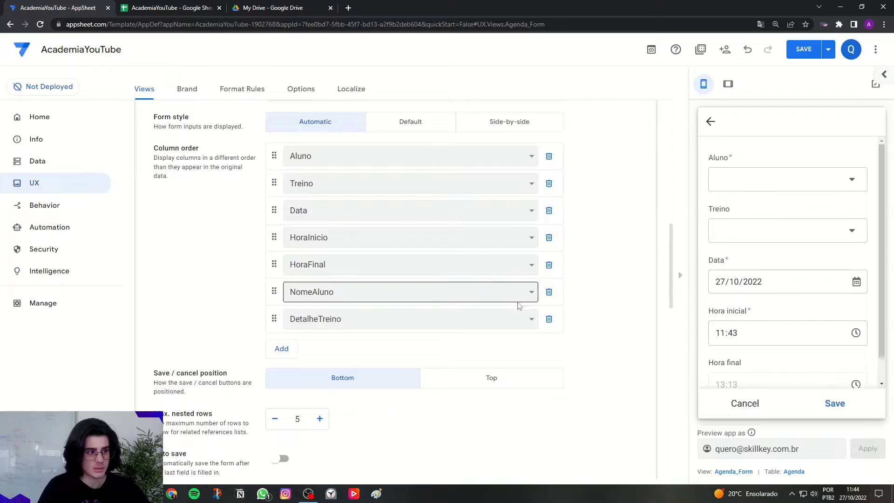
pyautogui.click(549, 292)
pyautogui.click(549, 294)
# Collapse the Agenda_Form view's settings after checking the shortened form, and save the app.
pyautogui.scroll(2, 586, 314)
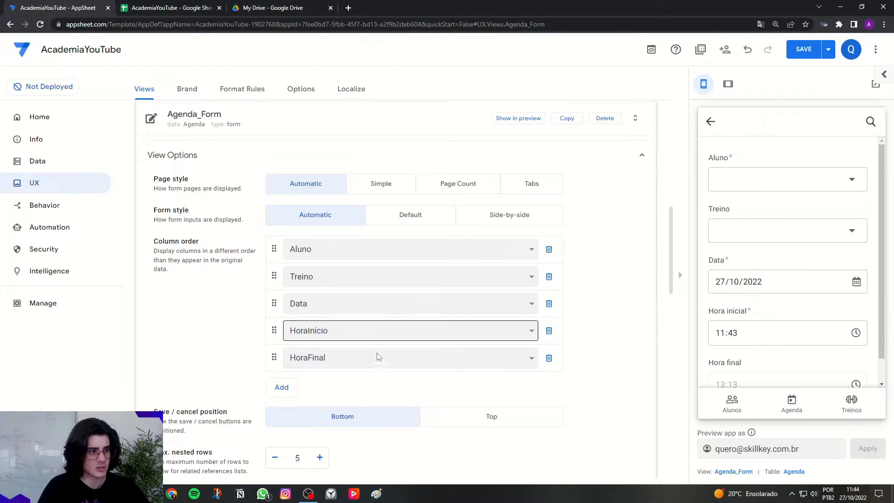
pyautogui.scroll(-1, 766, 361)
pyautogui.scroll(1, 752, 364)
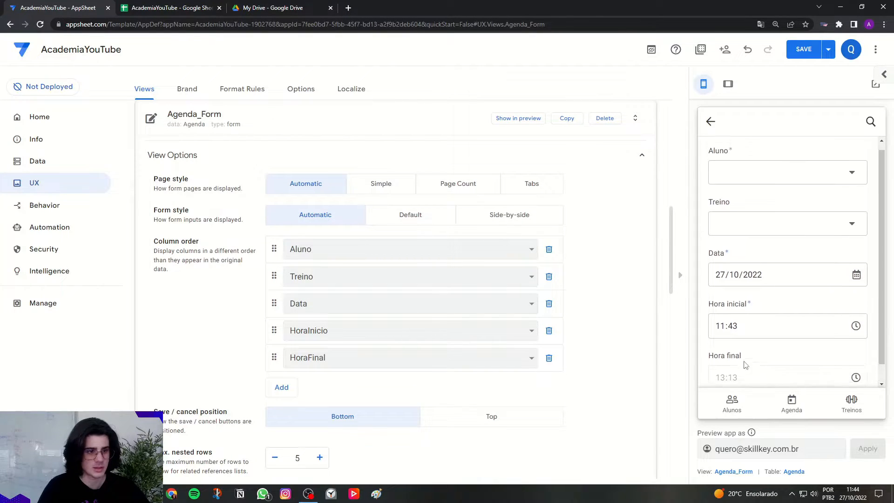
pyautogui.scroll(3, 522, 293)
pyautogui.click(345, 259)
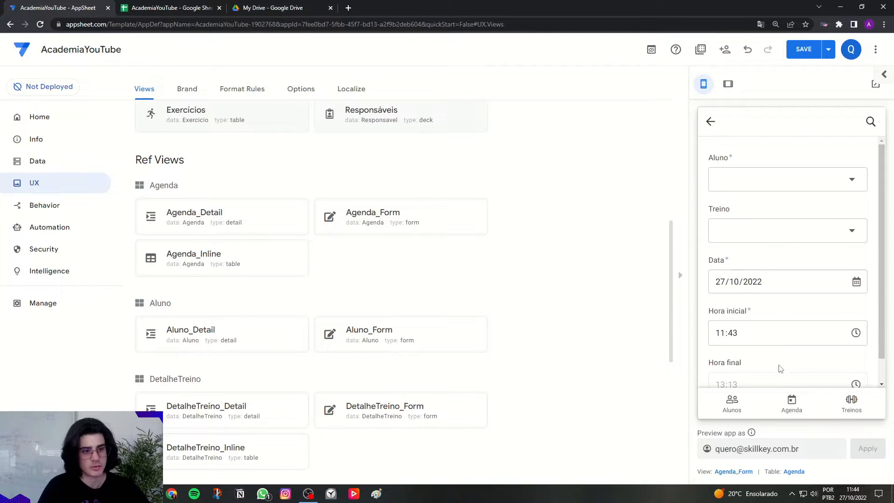
pyautogui.click(803, 48)
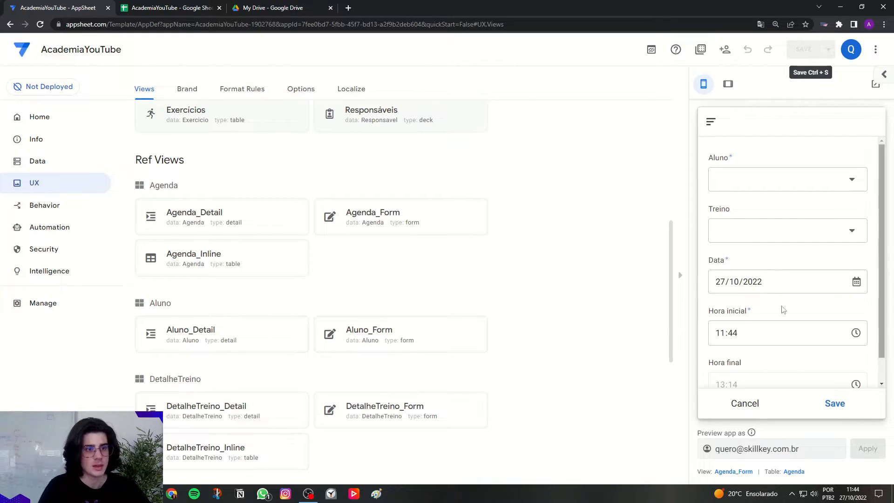
# Switch the preview to tablet layout and start a new Agenda entry with Aluno 1 and Treino padrão.
pyautogui.click(734, 88)
pyautogui.click(613, 405)
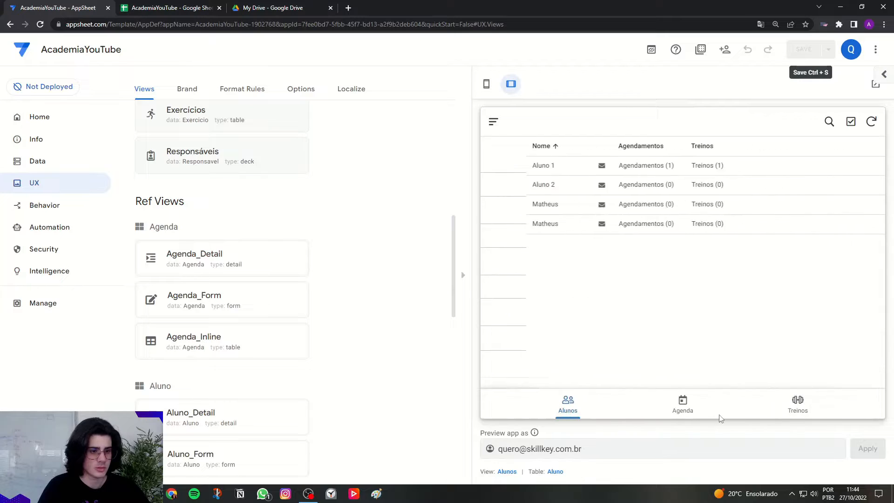
pyautogui.click(684, 406)
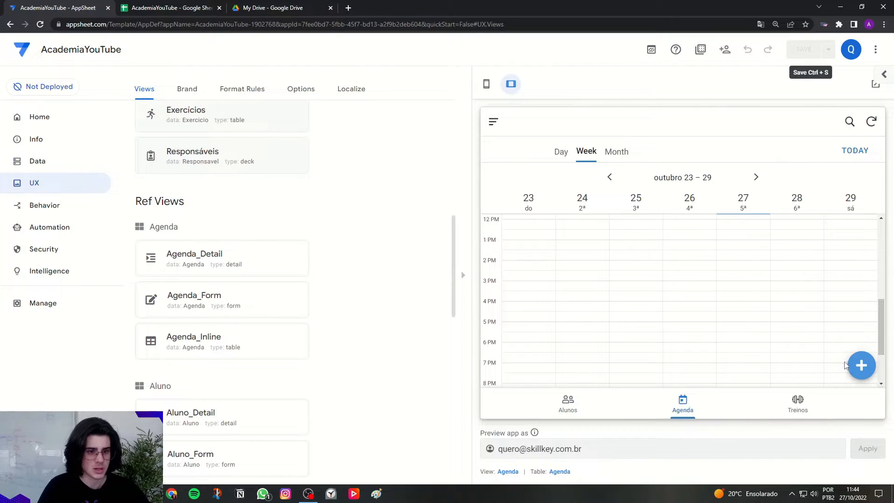
pyautogui.click(857, 366)
pyautogui.click(639, 189)
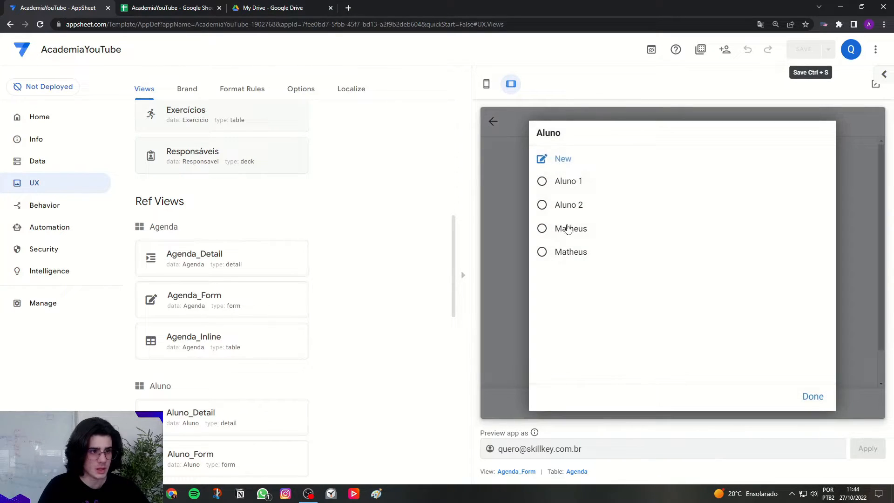
pyautogui.click(584, 190)
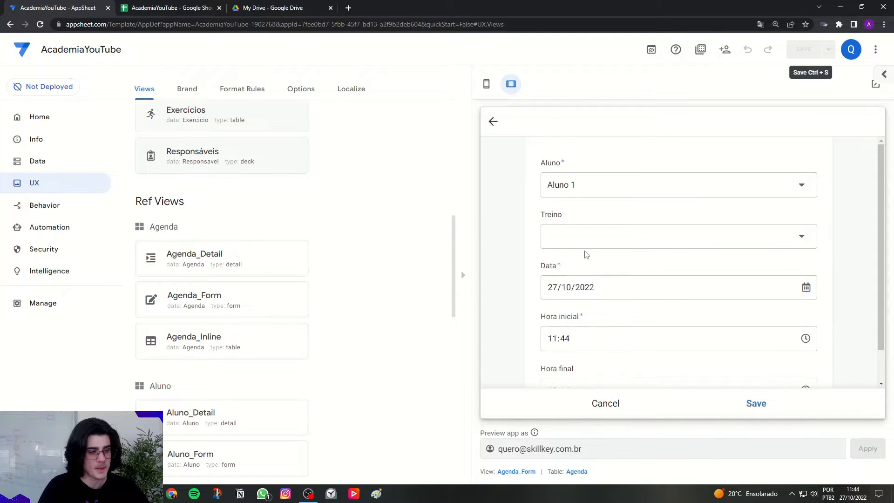
pyautogui.click(601, 239)
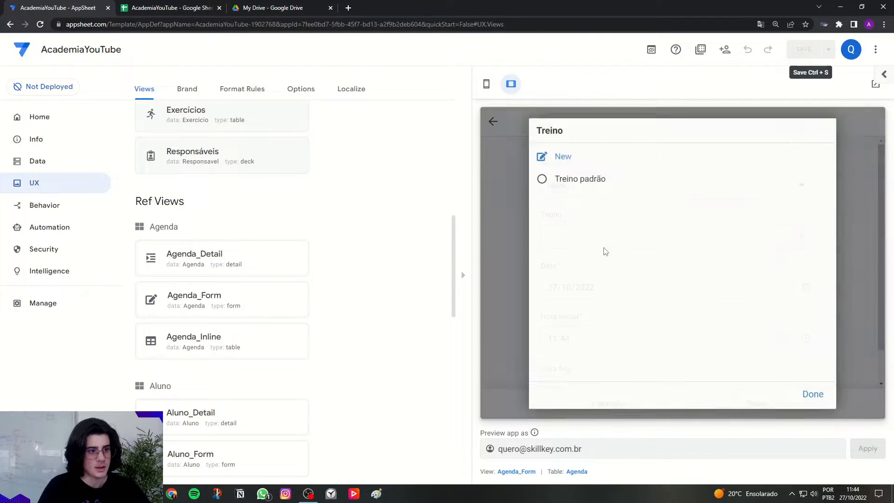
pyautogui.click(619, 189)
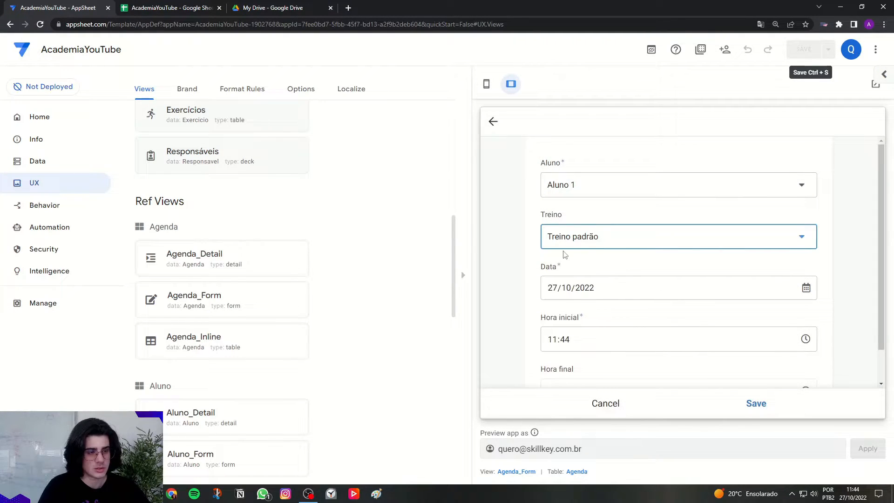
# Set the new entry's Hora inicial to 15:00 and save the entry.
pyautogui.scroll(-1, 606, 252)
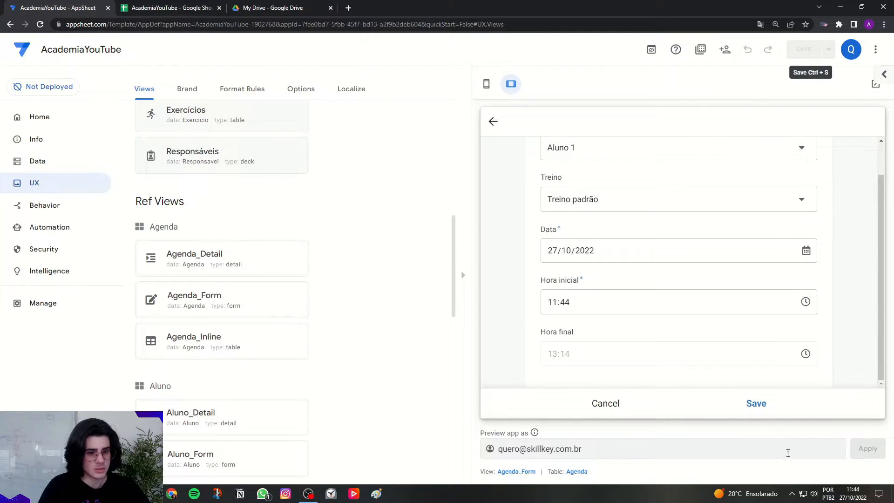
pyautogui.click(551, 304)
pyautogui.write('1200')
pyautogui.click(590, 281)
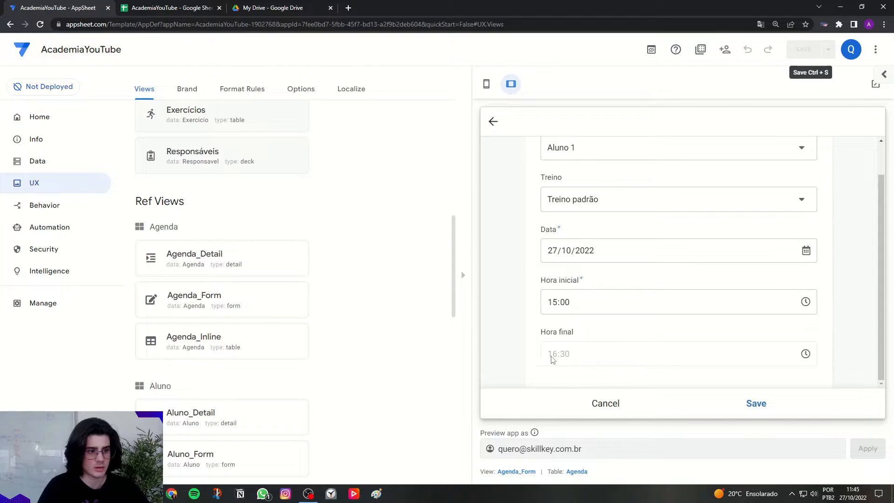
pyautogui.click(756, 402)
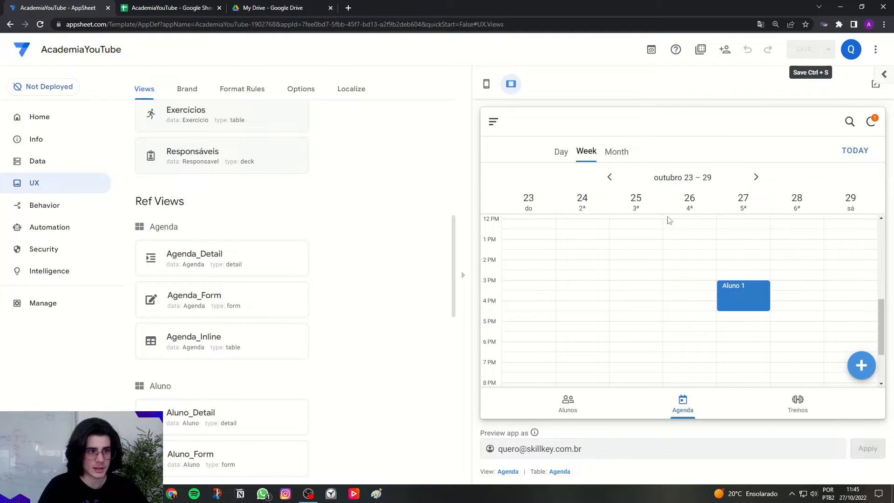
# Check how the new Aluno 1 entry is displayed in the Agenda calendar's month, week and day views.
pyautogui.click(616, 152)
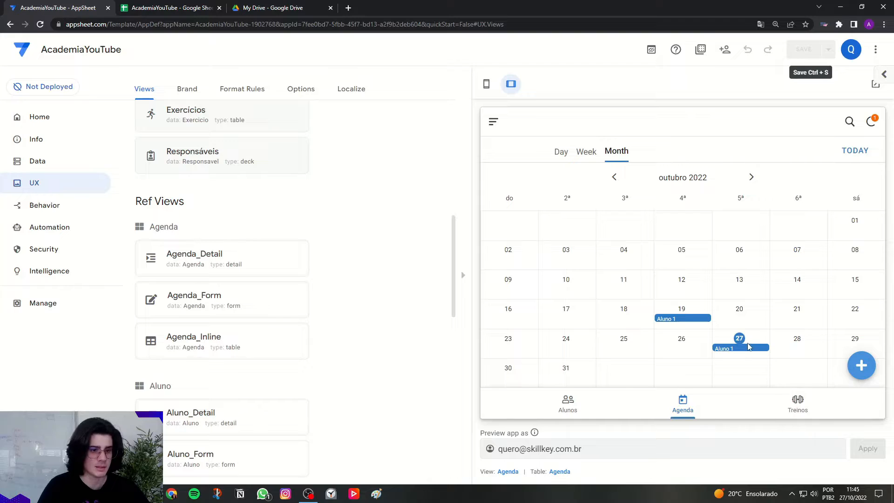
pyautogui.click(587, 152)
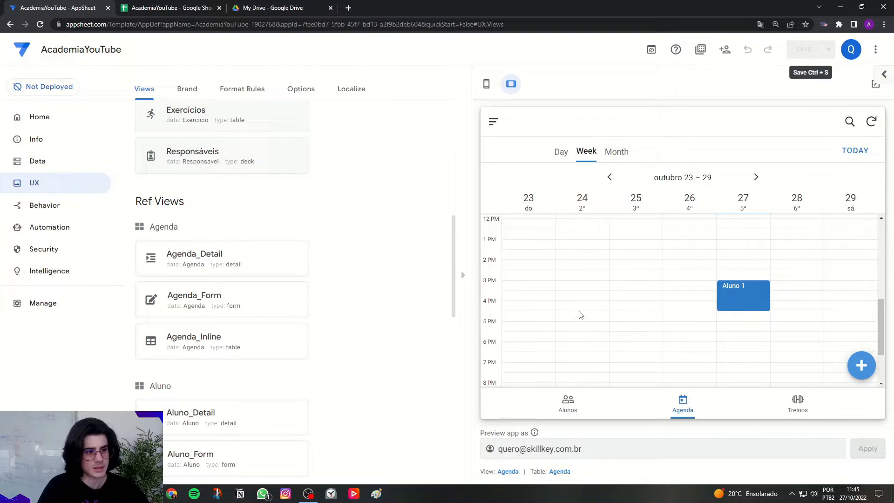
pyautogui.scroll(1, 736, 308)
pyautogui.scroll(-1, 737, 311)
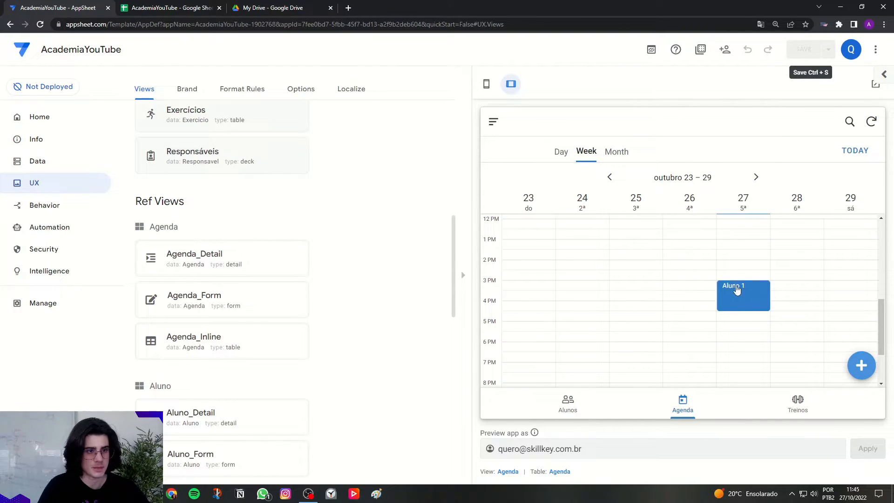
pyautogui.click(560, 154)
pyautogui.scroll(1, 636, 289)
pyautogui.scroll(-2, 636, 289)
pyautogui.scroll(2, 551, 260)
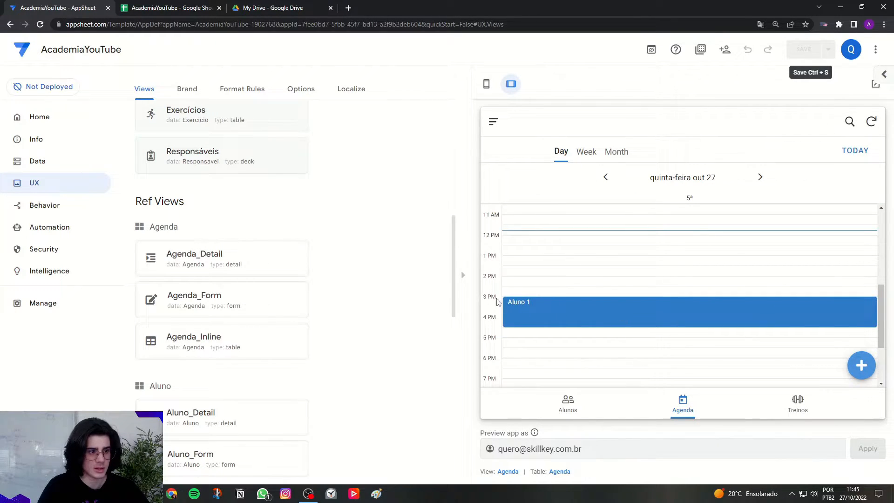
# Open the Aluno 1 entry from the day calendar and review its details and training list.
pyautogui.click(512, 318)
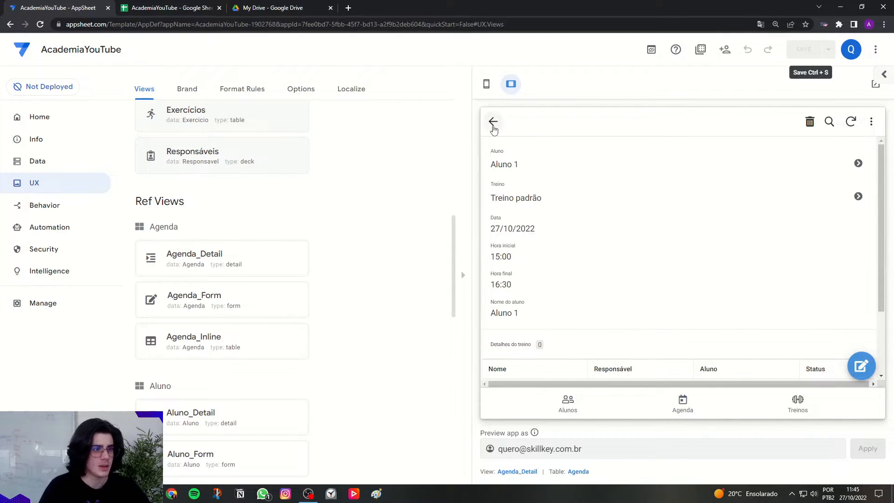
pyautogui.scroll(-3, 661, 308)
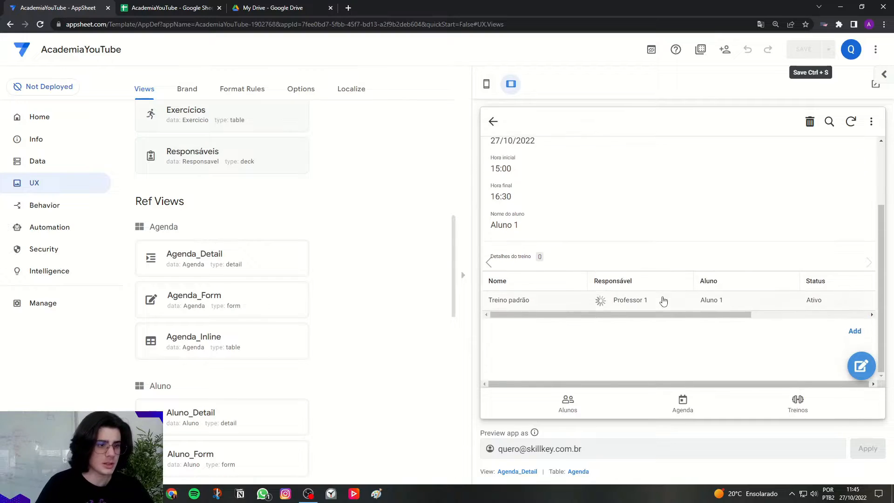
pyautogui.scroll(3, 661, 307)
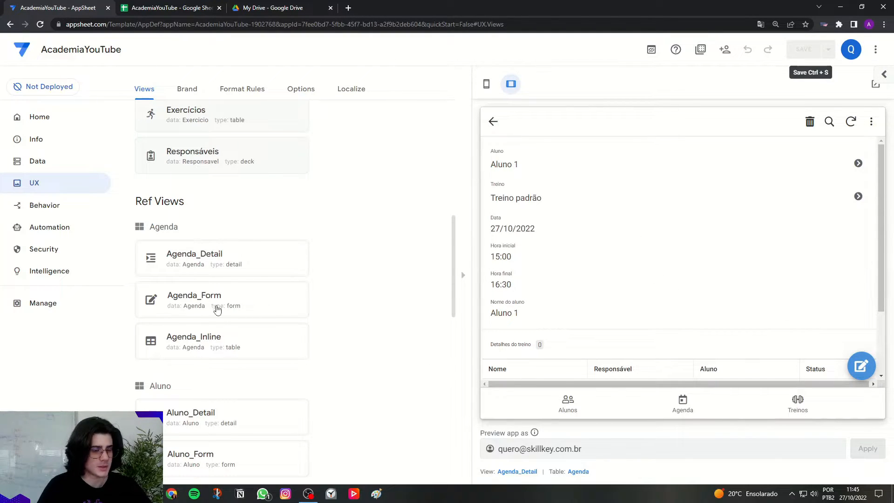
# Set the app's default detail style to Side-by-side in the UX options.
pyautogui.click(47, 183)
pyautogui.click(295, 96)
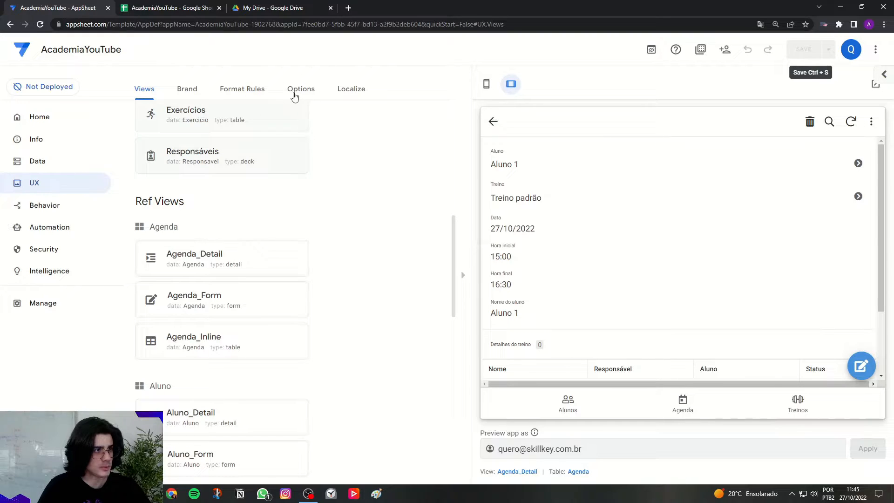
pyautogui.scroll(-6, 333, 242)
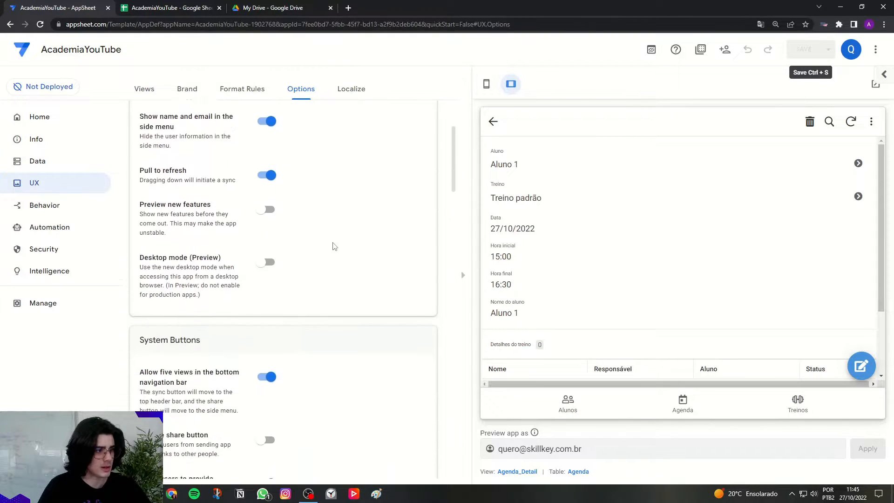
pyautogui.scroll(-15, 189, 222)
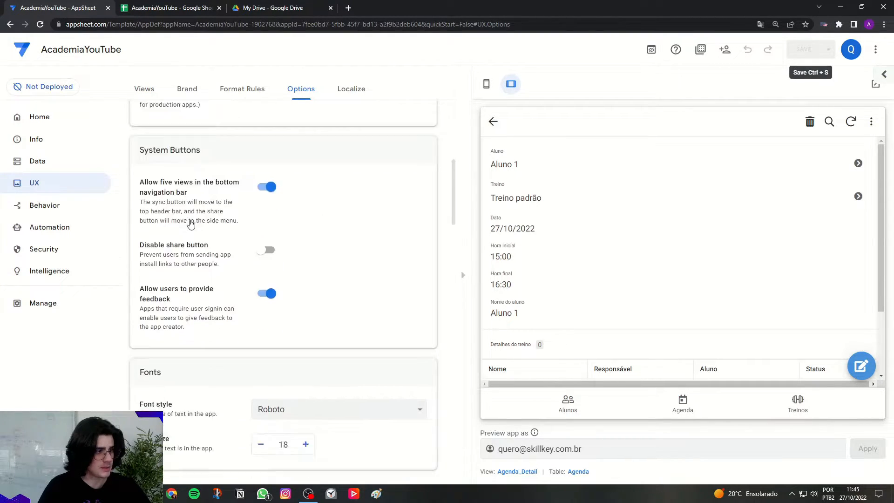
pyautogui.scroll(-10, 186, 224)
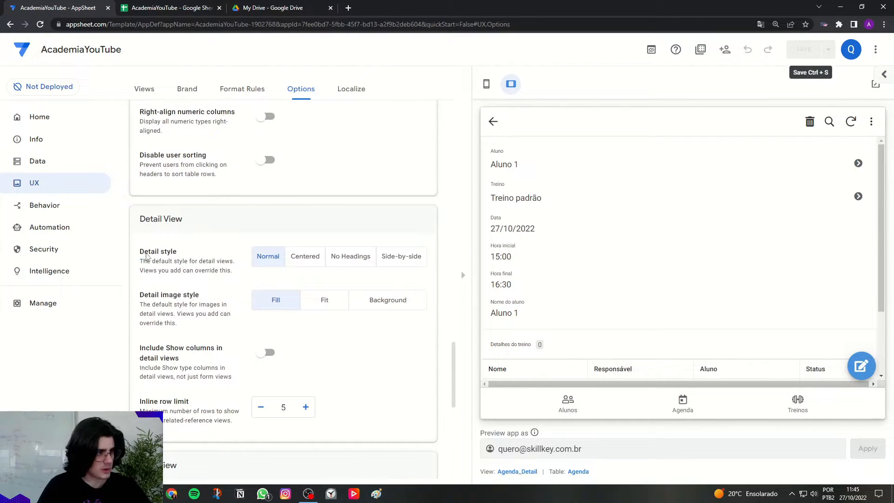
pyautogui.moveTo(140, 254); pyautogui.dragTo(177, 256)
pyautogui.click(177, 255)
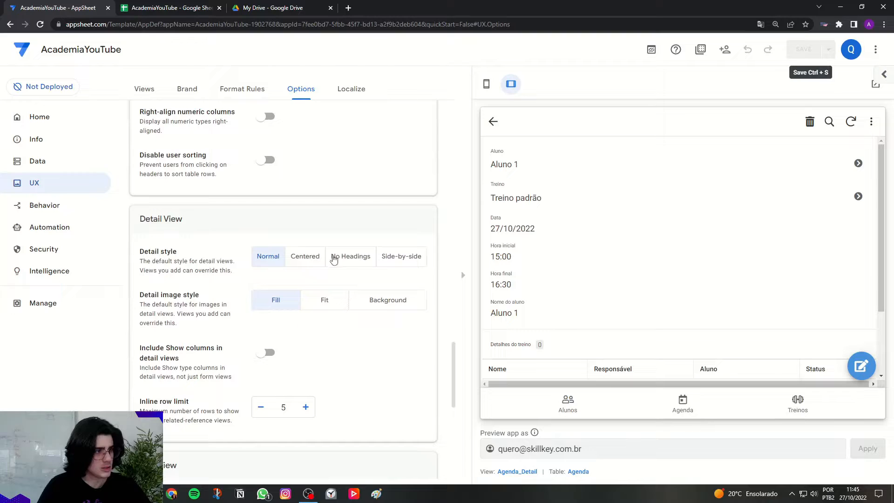
pyautogui.click(402, 263)
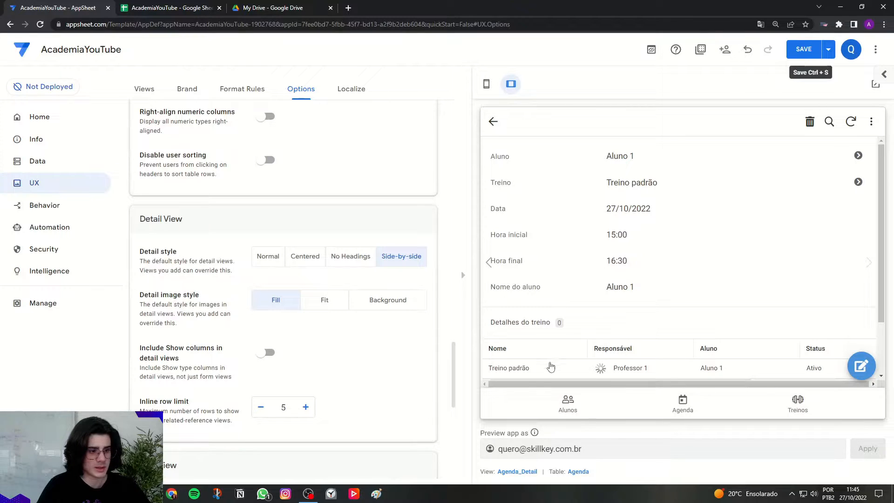
pyautogui.click(527, 473)
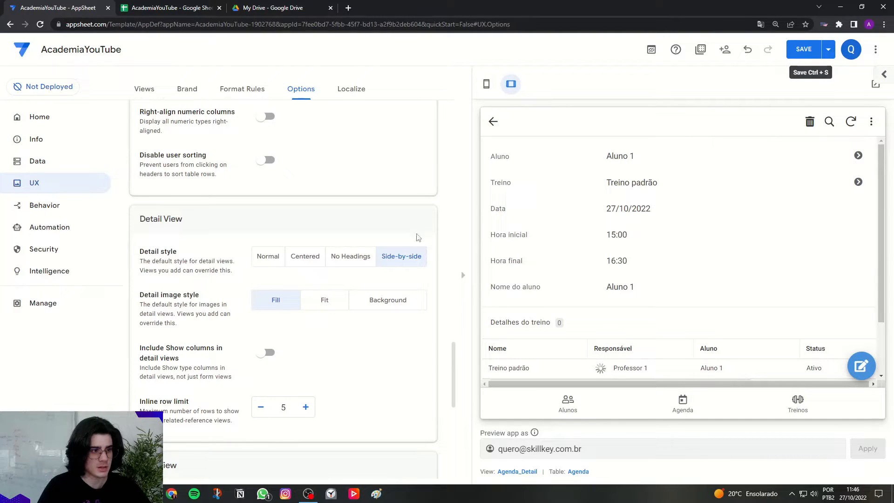
pyautogui.moveTo(489, 236); pyautogui.dragTo(639, 235)
pyautogui.click(637, 235)
pyautogui.moveTo(495, 233); pyautogui.dragTo(678, 237)
pyautogui.click(680, 239)
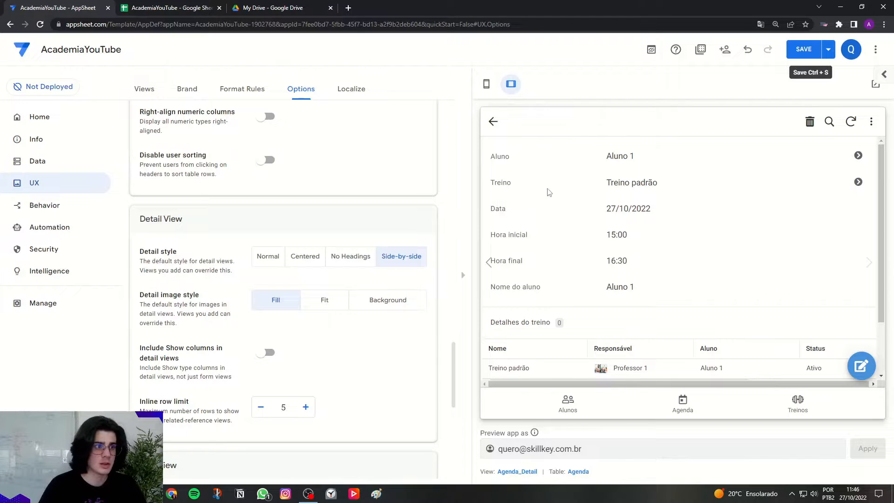
# Switch the preview to phone layout and compare the Normal detail style with Side-by-side, keeping Side-by-side.
pyautogui.click(486, 85)
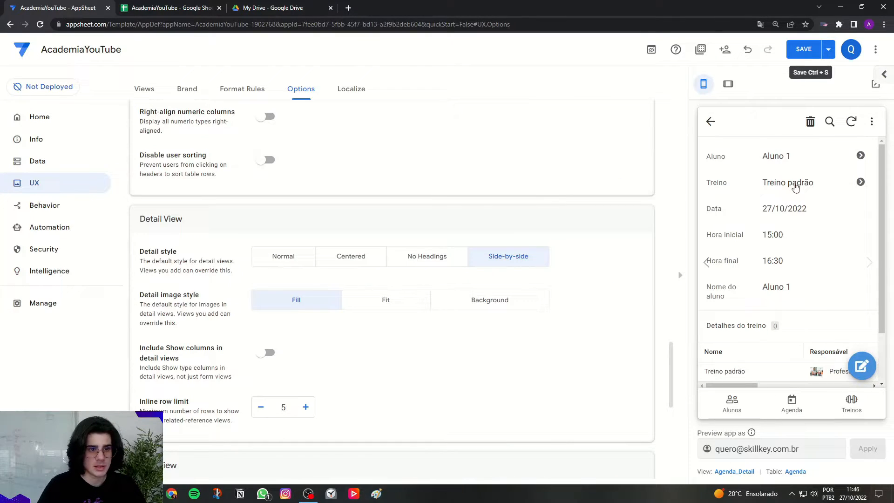
pyautogui.click(295, 261)
pyautogui.scroll(-3, 754, 232)
pyautogui.scroll(3, 760, 230)
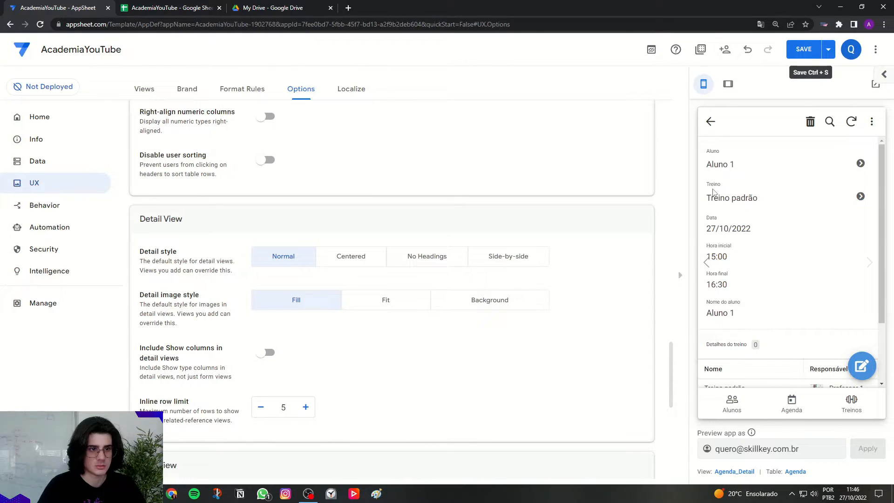
pyautogui.click(498, 260)
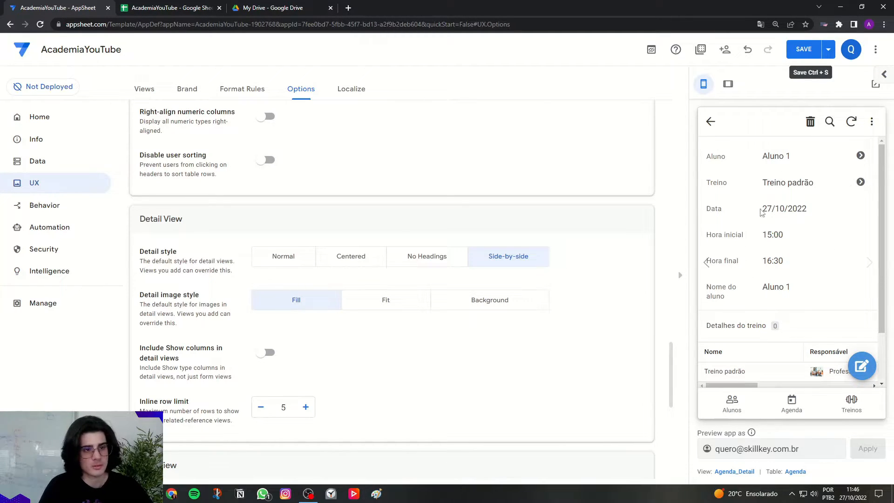
# Review the rest of the previewed Agenda entry and open the Agenda_Detail view's settings.
pyautogui.scroll(15, 585, 317)
pyautogui.scroll(10, 403, 271)
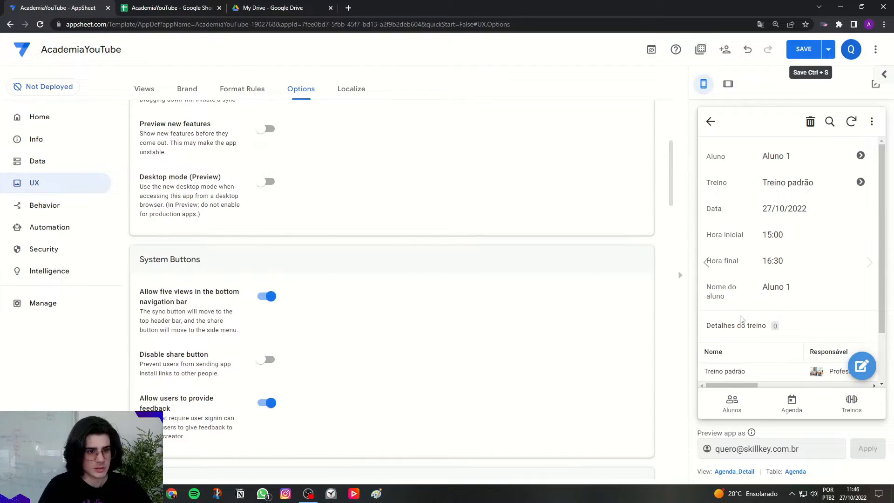
pyautogui.click(776, 288)
pyautogui.click(776, 288)
pyautogui.scroll(-2, 776, 288)
pyautogui.press('ctrl')
pyautogui.press('ctrl')
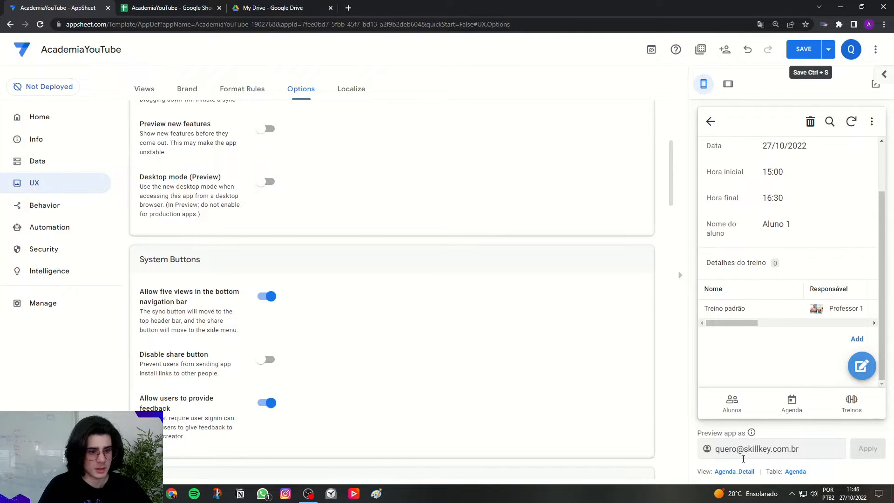
pyautogui.click(740, 471)
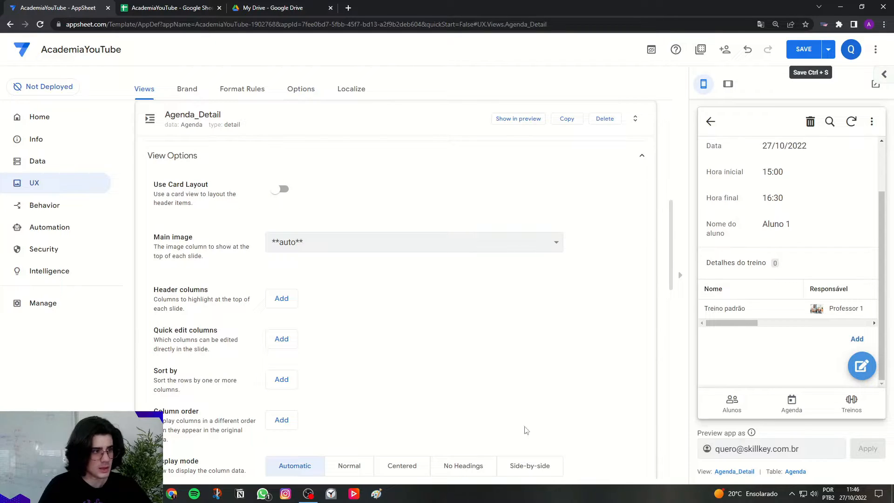
# Add every available entry to Agenda_Detail's column order, from **all other columns** and _RowNumber through DetalheTreino.
pyautogui.scroll(-2, 454, 284)
pyautogui.moveTo(157, 321); pyautogui.dragTo(206, 324)
pyautogui.click(282, 326)
pyautogui.click(281, 354)
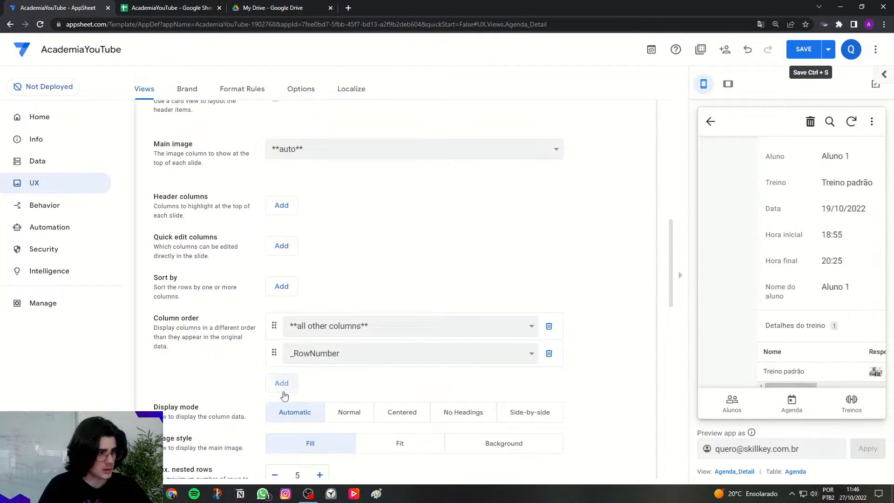
pyautogui.click(283, 386)
pyautogui.click(281, 411)
pyautogui.scroll(-2, 282, 410)
pyautogui.click(282, 343)
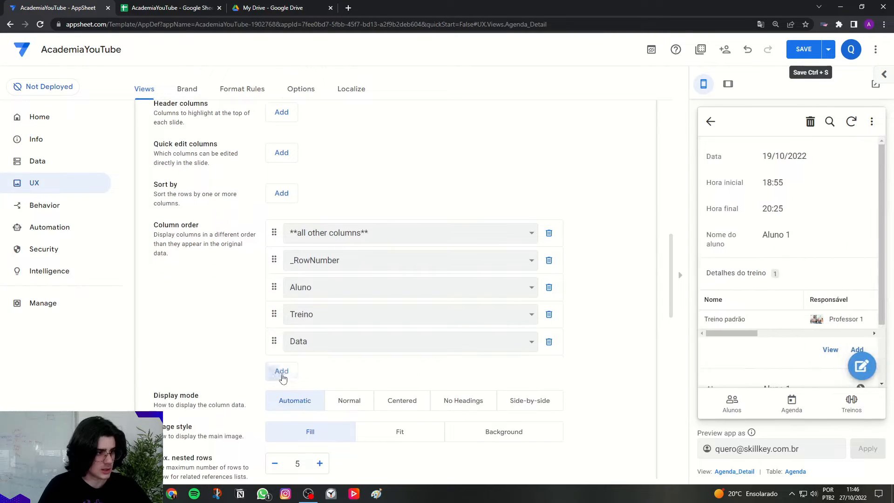
pyautogui.click(281, 371)
pyautogui.click(281, 397)
pyautogui.click(282, 424)
pyautogui.scroll(-2, 282, 419)
pyautogui.click(282, 356)
pyautogui.click(288, 388)
pyautogui.click(281, 414)
pyautogui.scroll(-1, 282, 409)
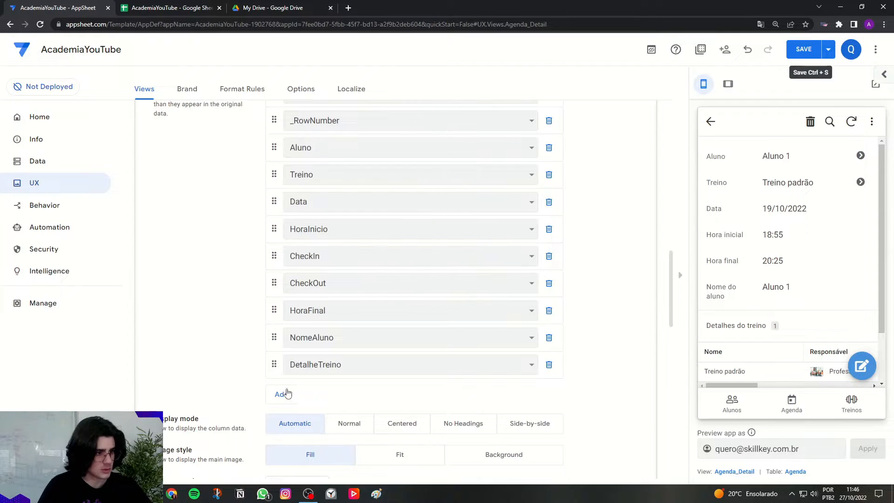
# Remove the **all other columns** and _RowNumber entries from Agenda_Detail's column order.
pyautogui.scroll(2, 611, 375)
pyautogui.scroll(-1, 610, 373)
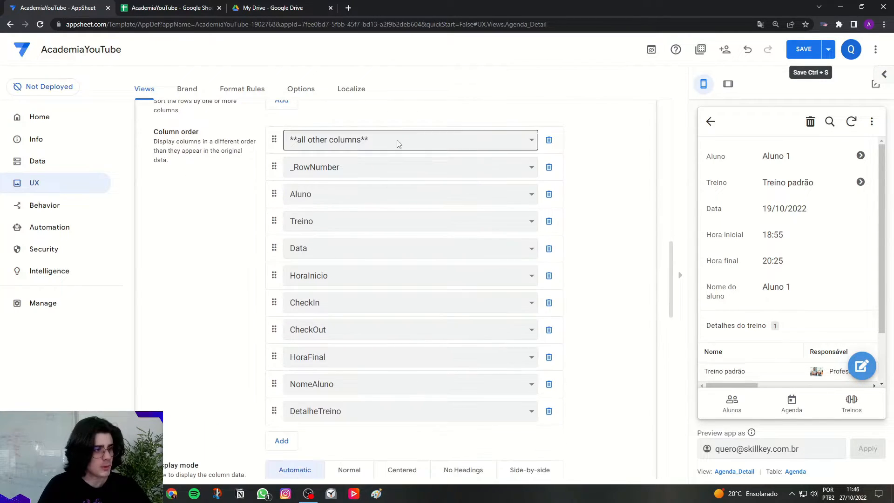
pyautogui.click(549, 140)
pyautogui.click(549, 140)
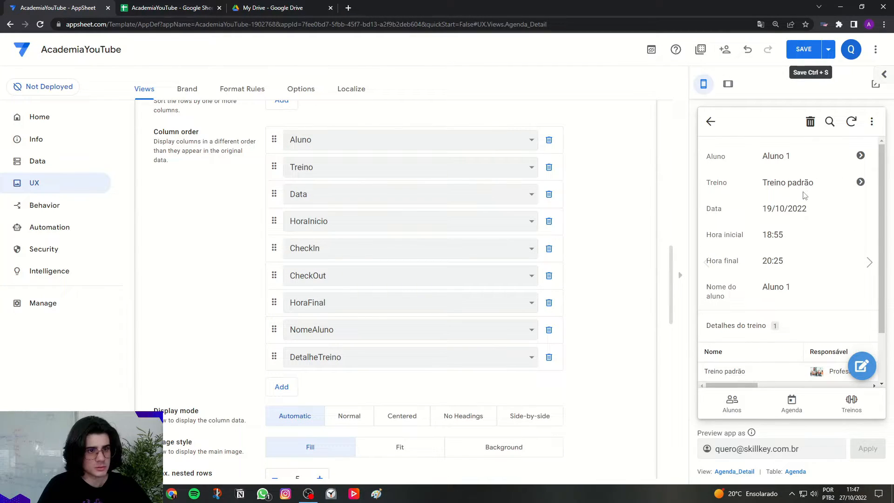
# Move HoraFinal directly below HoraInicio in Agenda_Detail's column order and remove NomeAluno from it.
pyautogui.moveTo(760, 214); pyautogui.dragTo(815, 209)
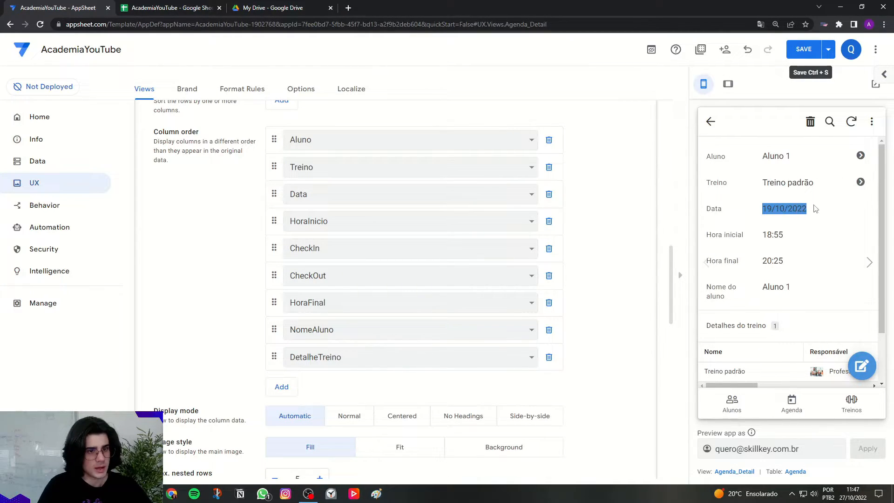
pyautogui.moveTo(761, 238); pyautogui.dragTo(792, 263)
pyautogui.click(797, 264)
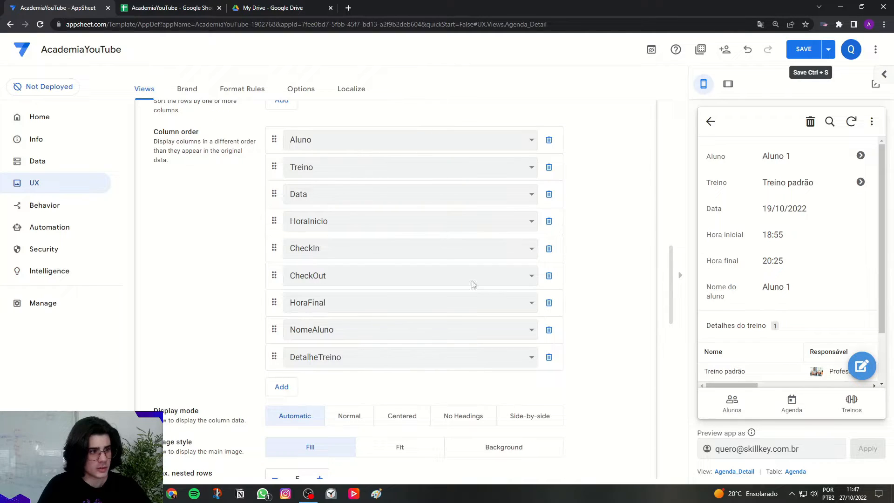
pyautogui.moveTo(275, 301); pyautogui.dragTo(282, 244)
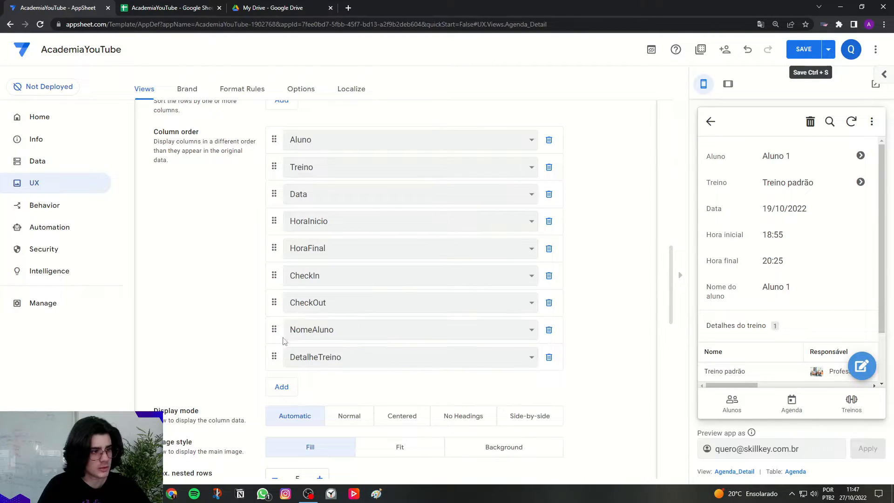
pyautogui.click(548, 330)
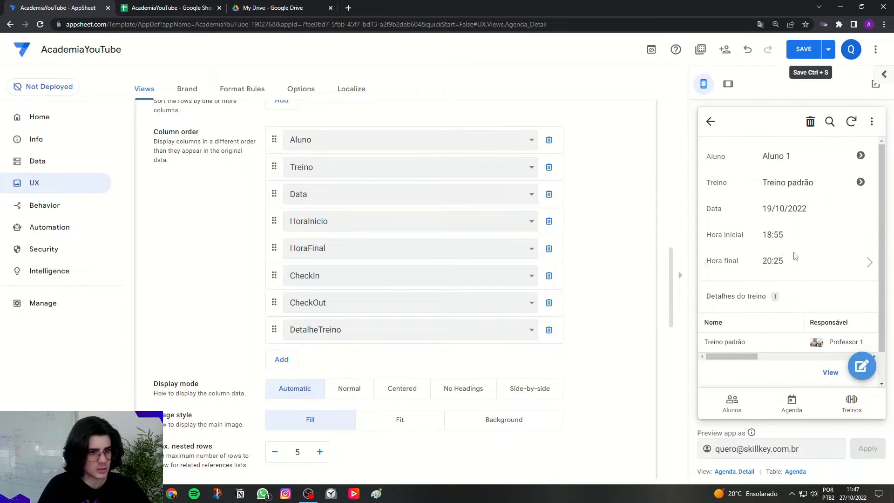
pyautogui.scroll(9, 618, 288)
pyautogui.click(445, 273)
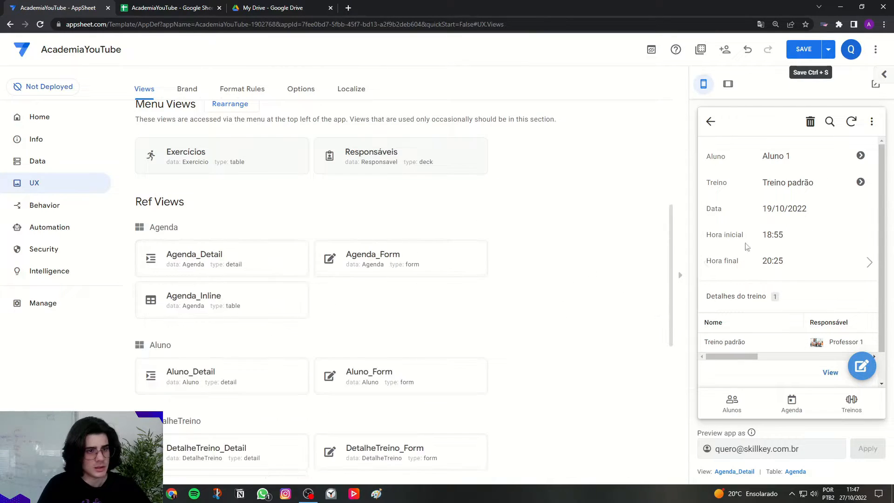
# Switch the preview to tablet layout, review the Agenda entry's details, and save the app.
pyautogui.click(728, 84)
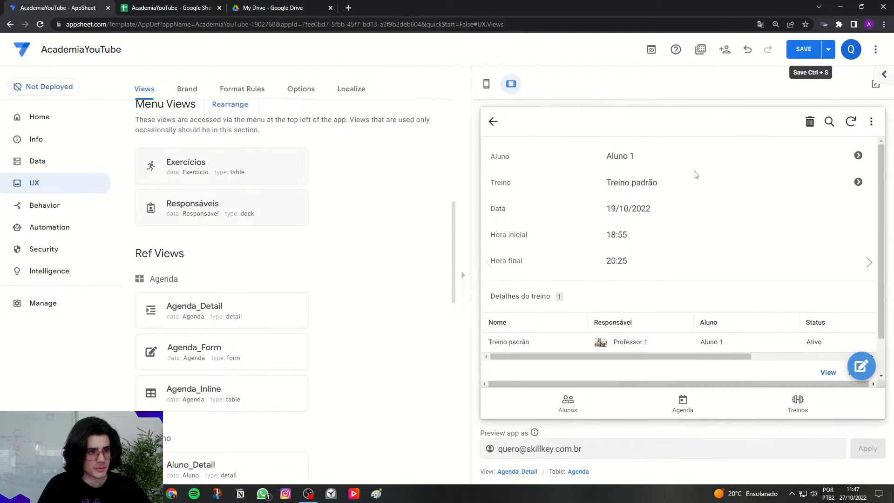
pyautogui.scroll(-1, 685, 309)
pyautogui.scroll(1, 685, 309)
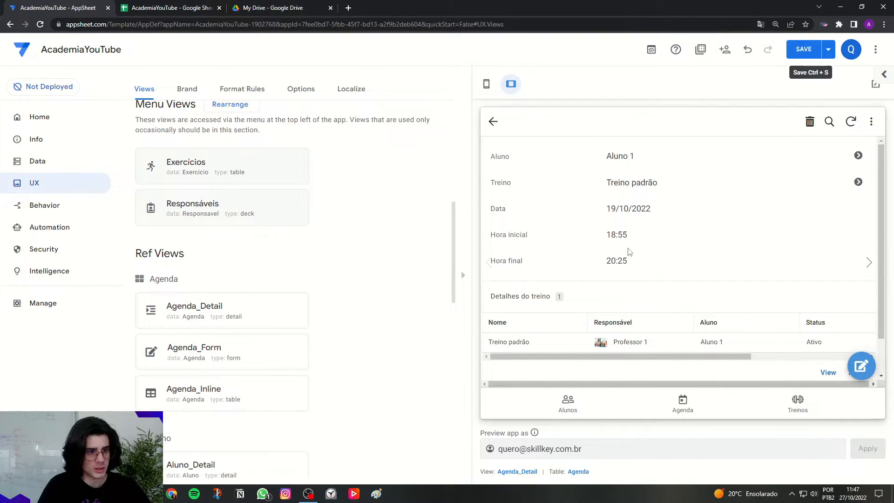
pyautogui.scroll(-1, 628, 252)
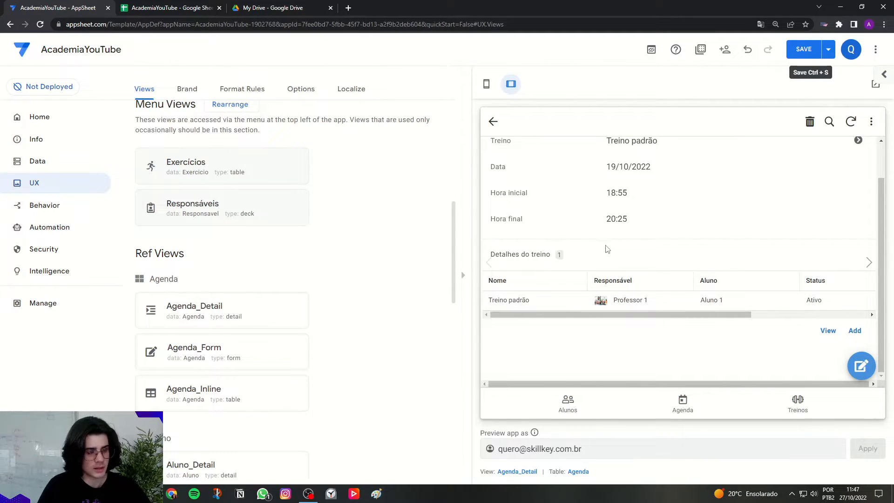
pyautogui.click(798, 50)
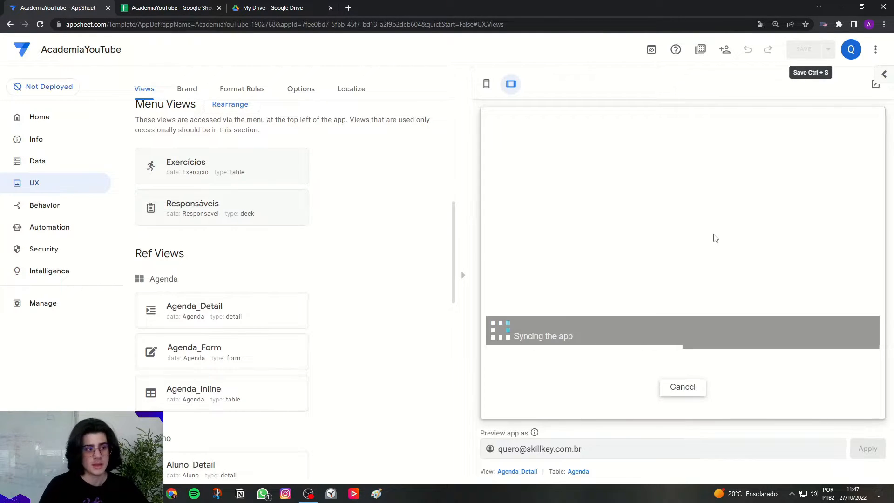
# Inspect the Agenda table's columns, including the settings of the virtual DetalheTreino column.
pyautogui.click(85, 154)
pyautogui.click(194, 89)
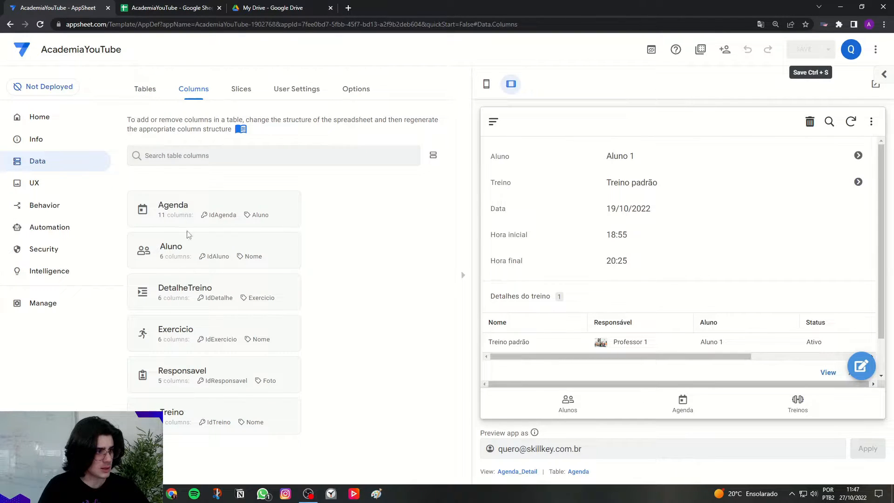
pyautogui.click(188, 207)
pyautogui.scroll(-4, 321, 326)
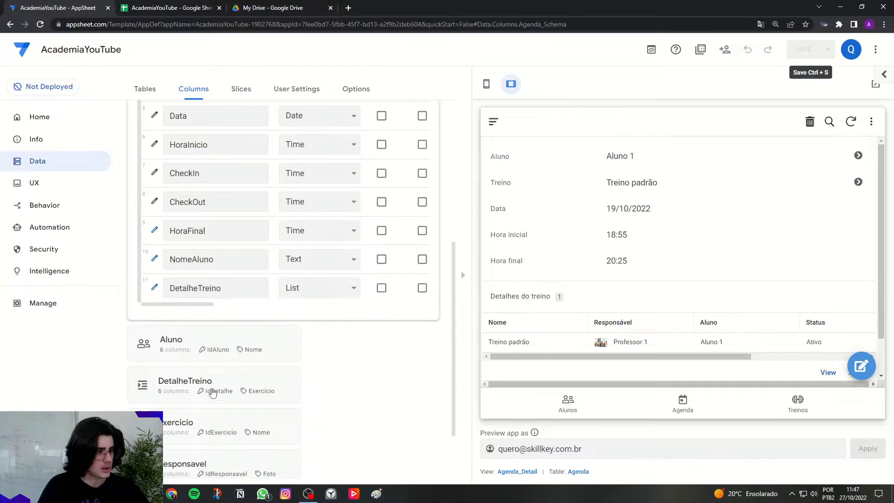
pyautogui.click(155, 289)
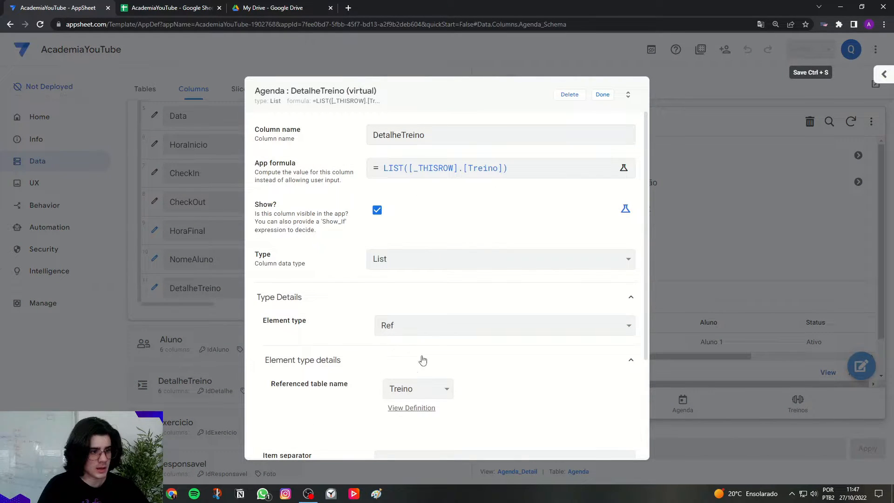
pyautogui.click(602, 95)
pyautogui.scroll(5, 210, 251)
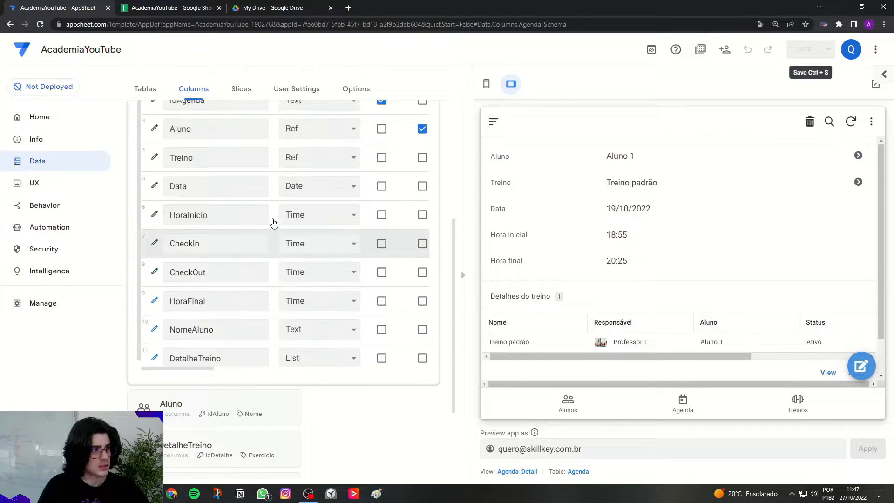
pyautogui.moveTo(207, 280); pyautogui.dragTo(172, 268)
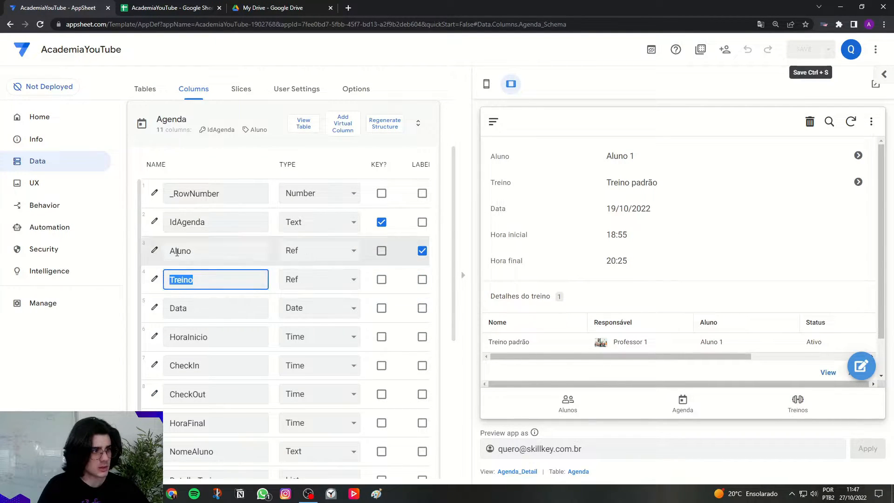
pyautogui.click(216, 139)
# Open Treino padrão from the previewed entry's Detalhes do treino list and review its exercises and related agendas.
pyautogui.scroll(-2, 520, 300)
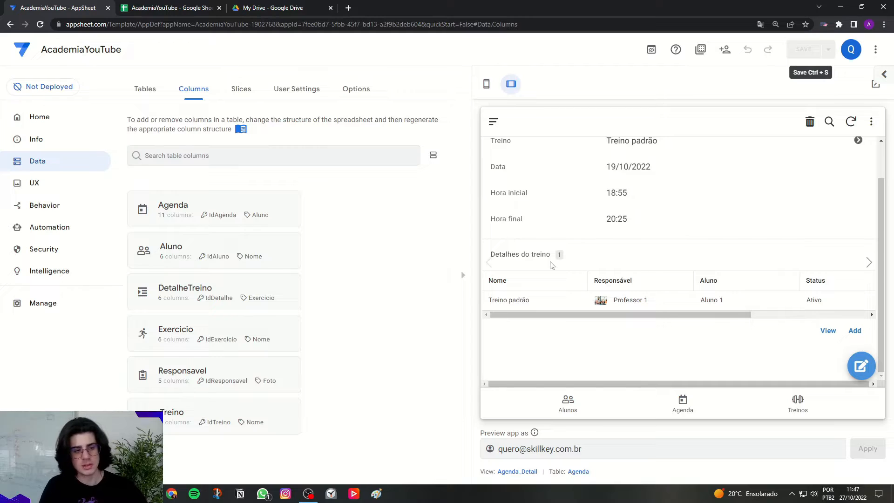
pyautogui.click(550, 300)
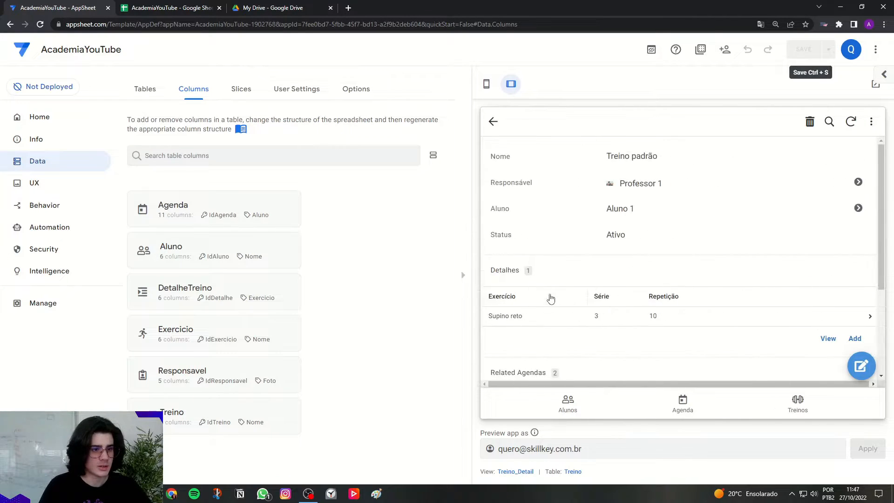
pyautogui.scroll(-1, 548, 250)
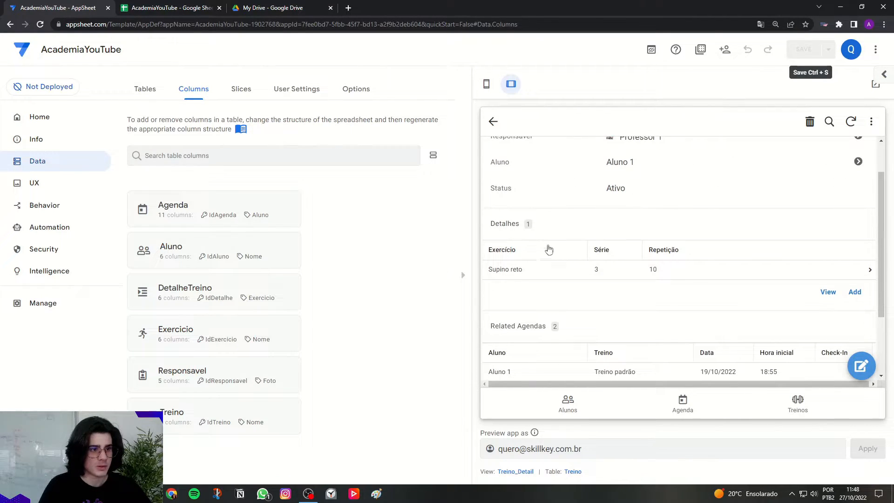
pyautogui.scroll(-2, 566, 290)
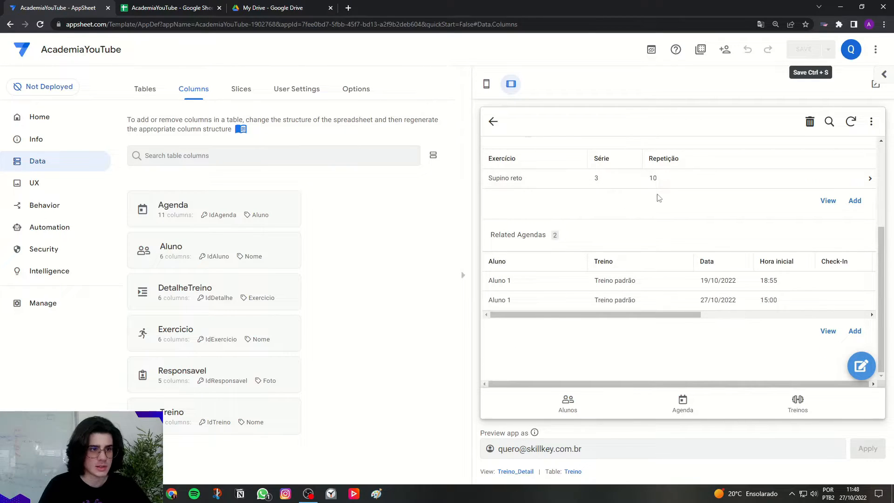
pyautogui.scroll(3, 679, 235)
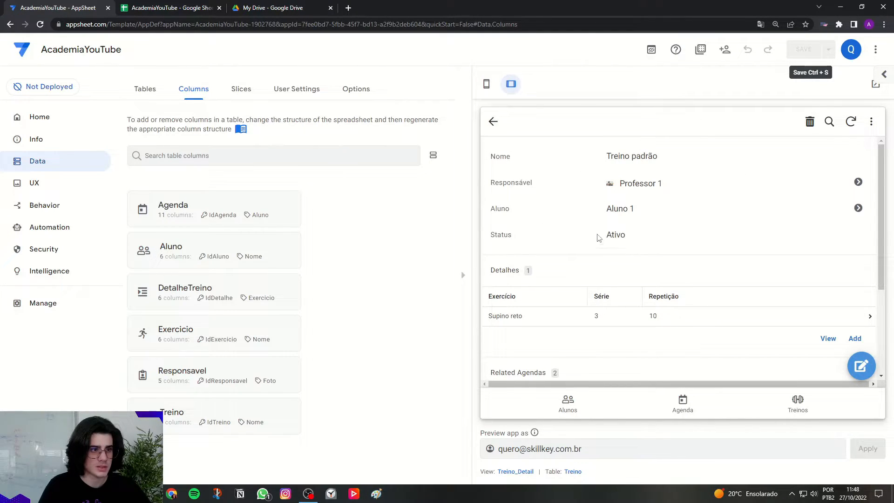
pyautogui.click(493, 129)
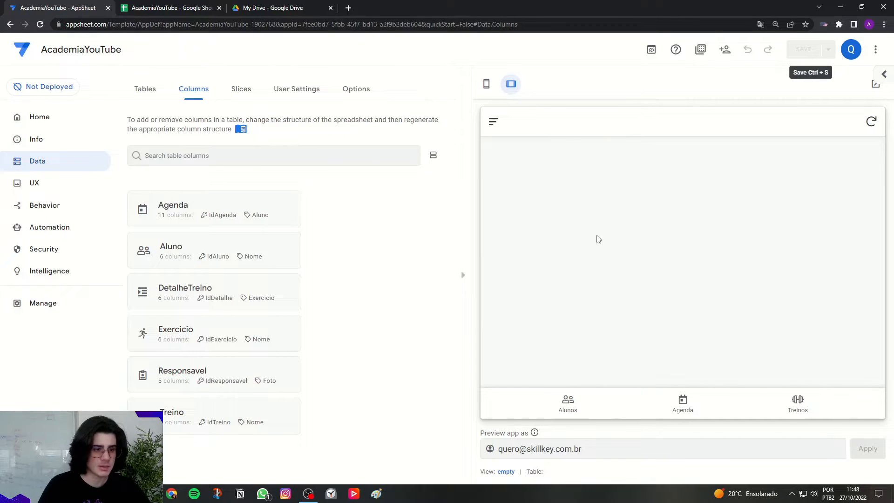
# Open the 27/10/2022 Agenda entry in the preview, review its linked Treino padrão, and return to the entry.
pyautogui.click(708, 401)
pyautogui.click(741, 295)
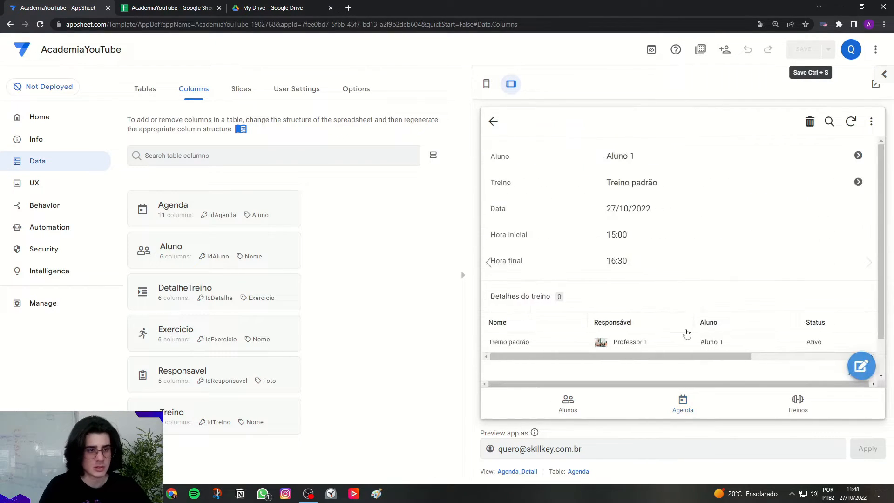
pyautogui.click(636, 184)
pyautogui.scroll(-3, 670, 279)
pyautogui.scroll(3, 567, 193)
pyautogui.click(493, 121)
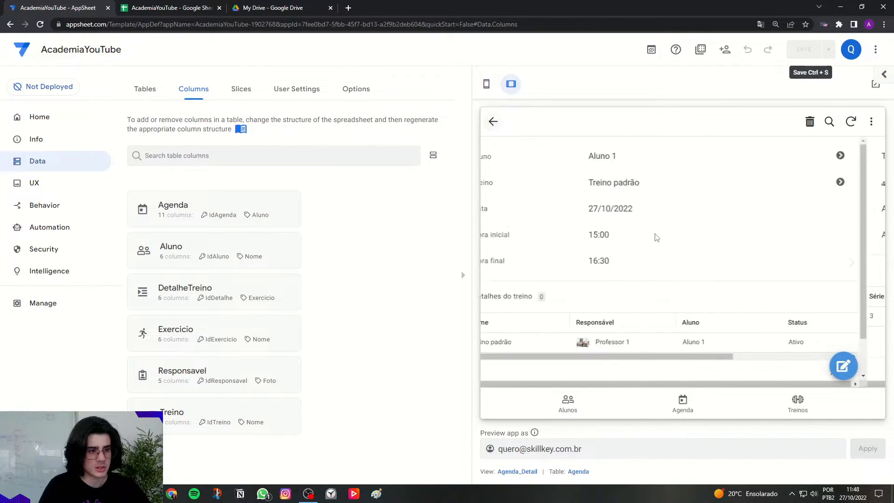
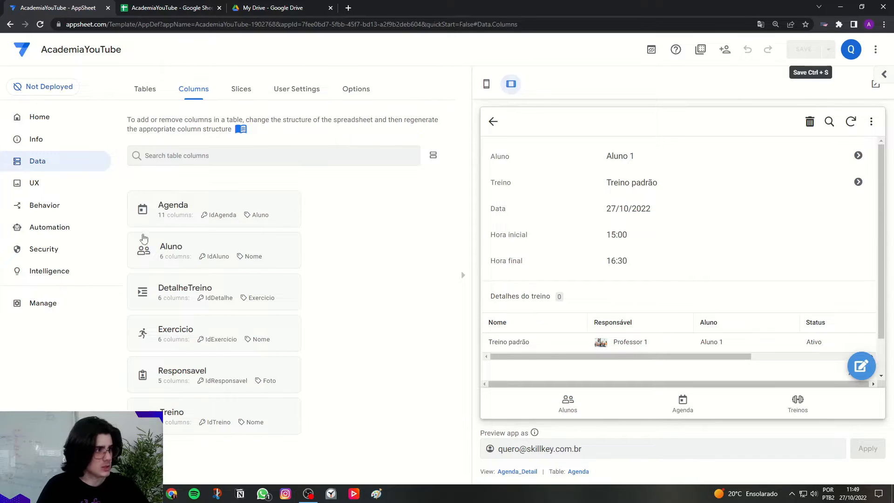
# Switch the preview to phone layout and create a new behavior action named Check-In.
pyautogui.click(36, 209)
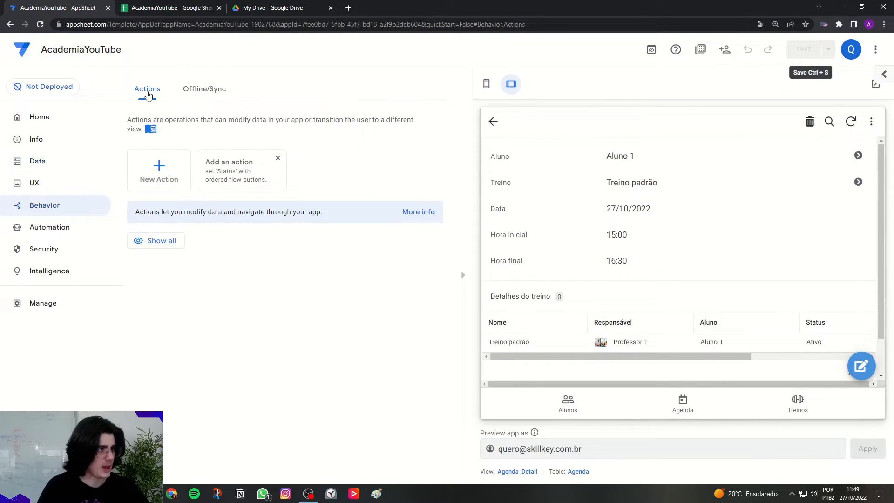
pyautogui.click(486, 83)
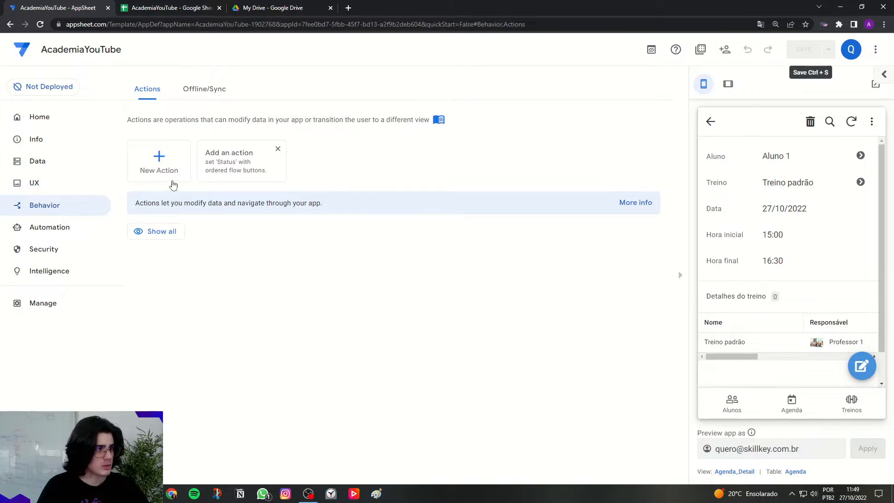
pyautogui.click(164, 169)
pyautogui.doubleClick(339, 164)
pyautogui.hotkey('ctrl', 'a')
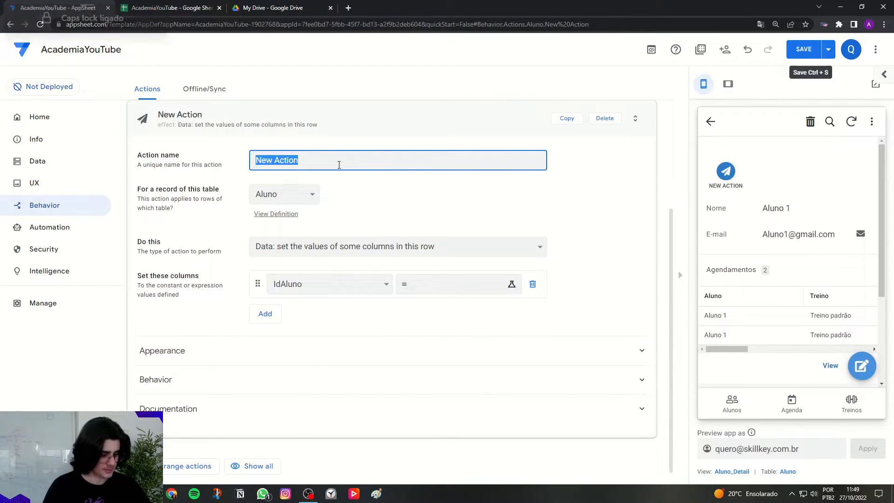
pyautogui.press('capslock')
pyautogui.write('C')
pyautogui.press('capslock')
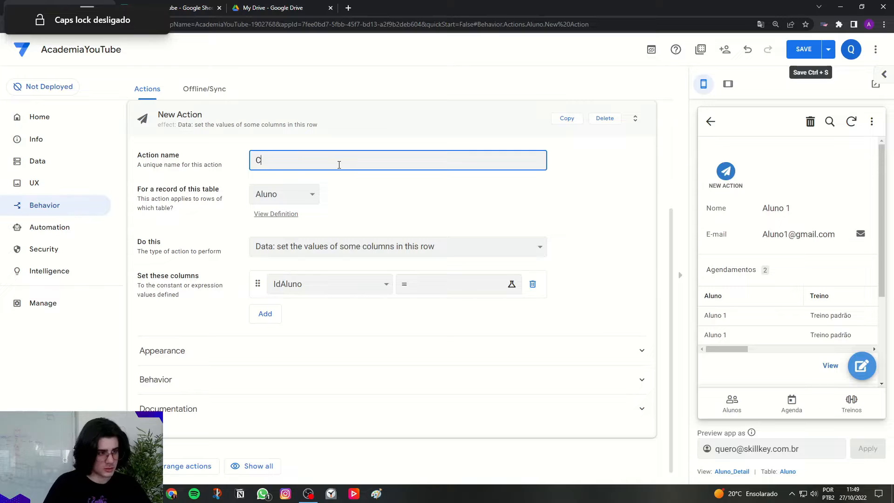
pyautogui.write('heck-')
pyautogui.press('capslock')
pyautogui.write('In')
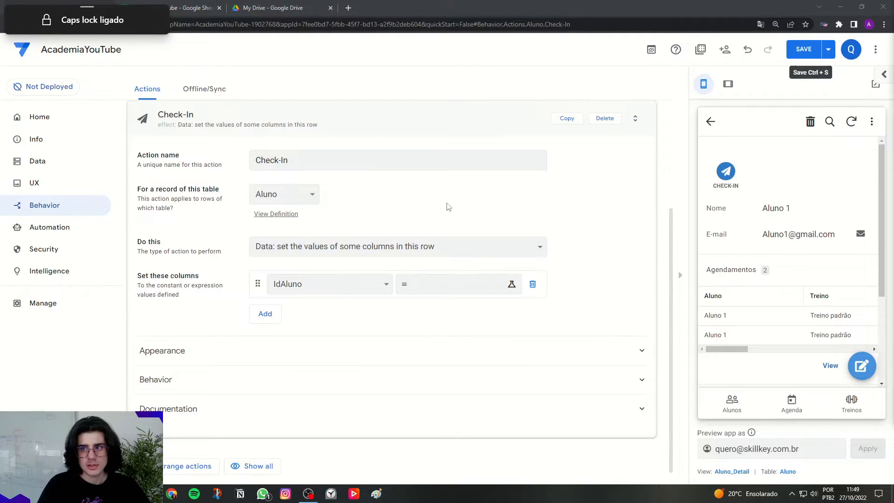
# Apply the Check-In action to the Agenda table and choose CheckIn as the column it sets.
pyautogui.click(314, 196)
pyautogui.click(279, 209)
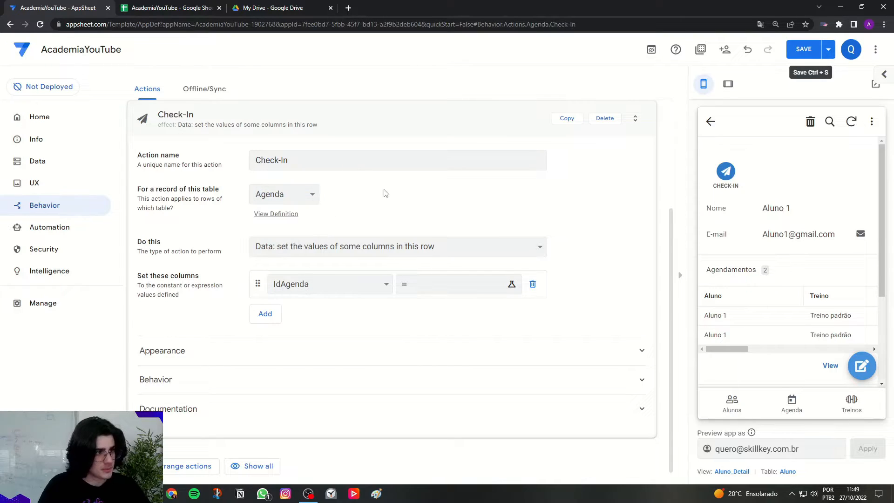
pyautogui.click(379, 285)
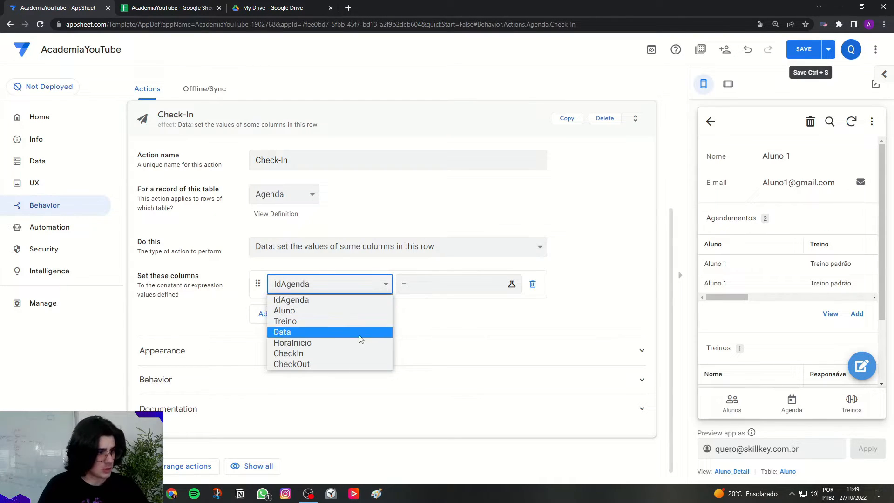
pyautogui.click(359, 352)
# Set the CheckIn column's new value to the expression TIMENOW() and save the expression.
pyautogui.click(439, 285)
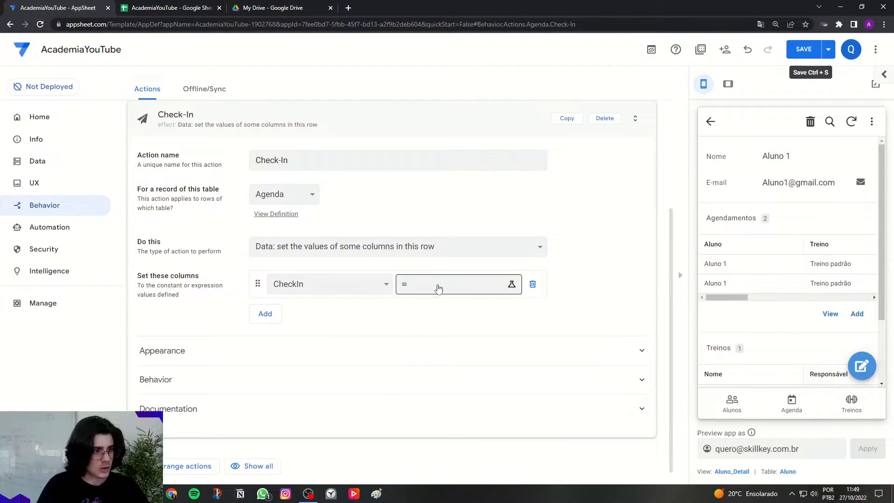
pyautogui.click(461, 289)
pyautogui.press('capslock')
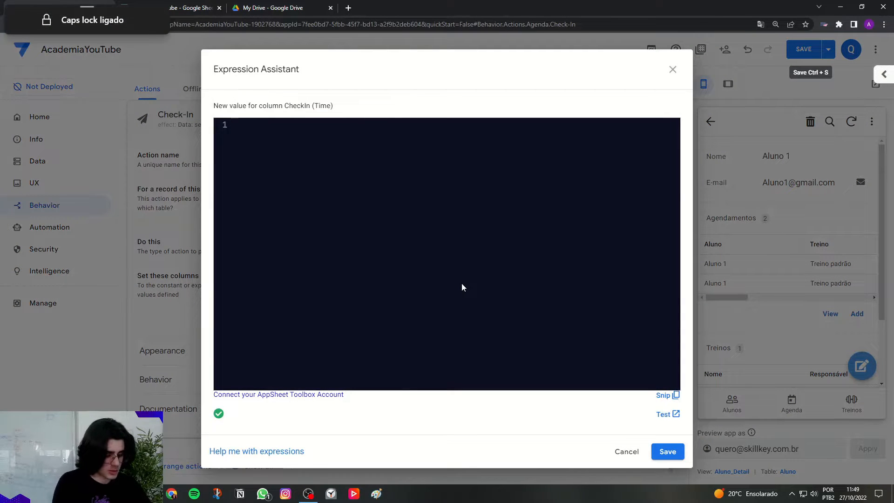
pyautogui.write('TIMENOW')
pyautogui.press('Return')
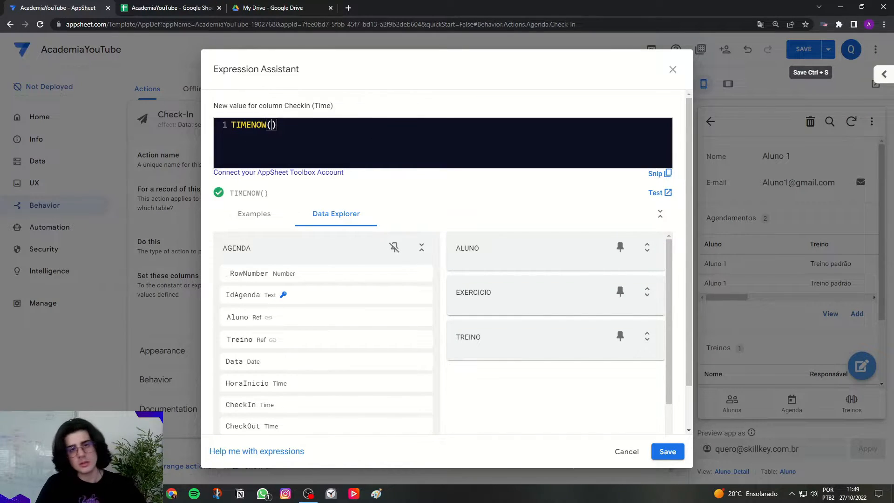
pyautogui.moveTo(285, 105); pyautogui.dragTo(305, 104)
pyautogui.click(309, 107)
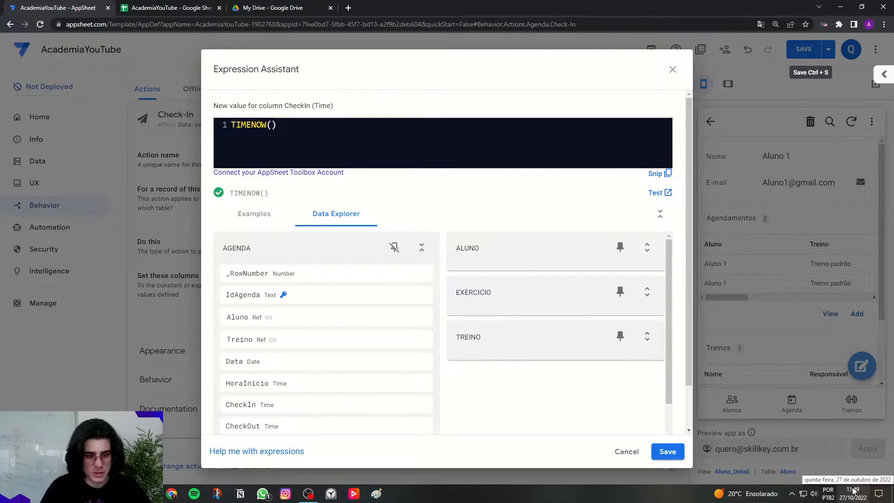
pyautogui.click(297, 147)
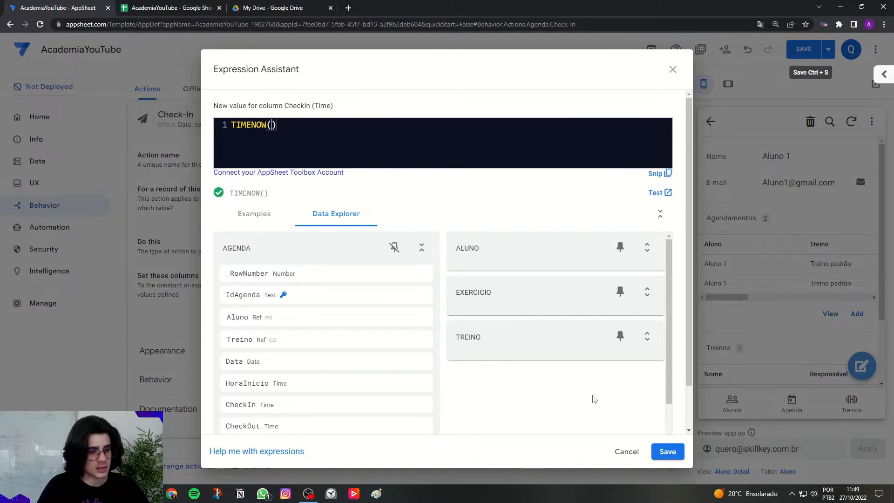
pyautogui.click(665, 451)
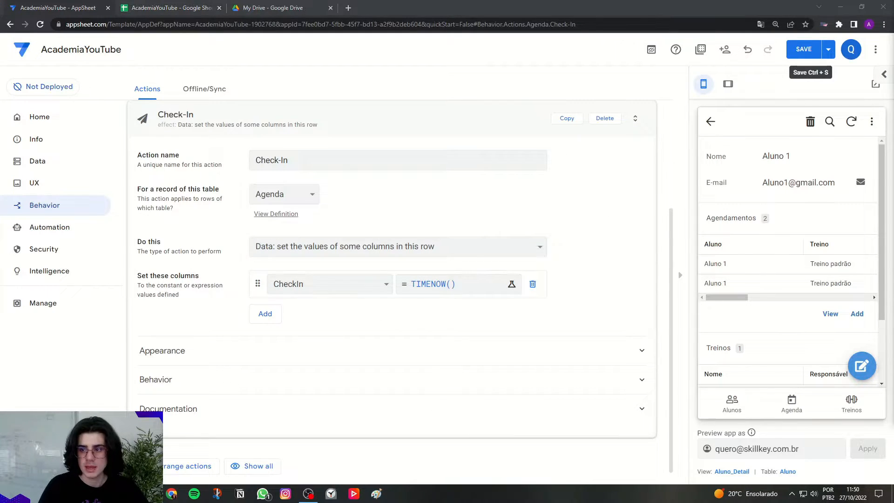
# Find check icons and give the Check-In action the solid check-circle icon.
pyautogui.click(266, 351)
pyautogui.scroll(-3, 385, 345)
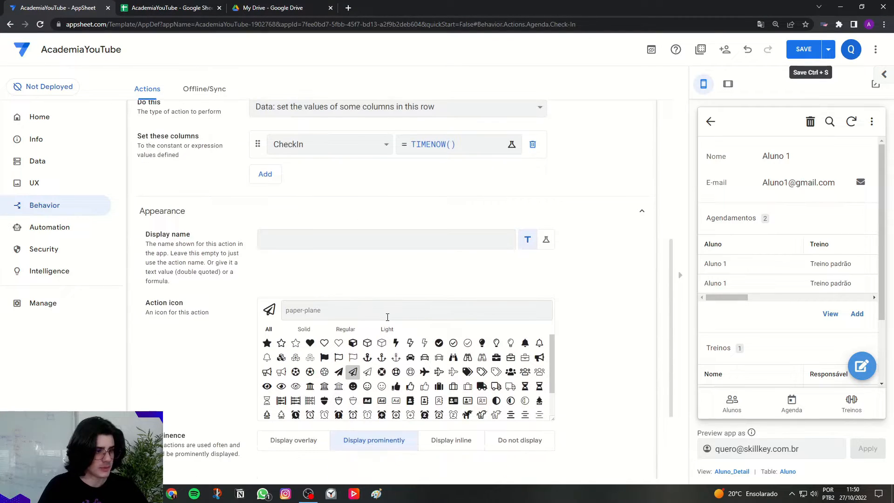
pyautogui.write('check')
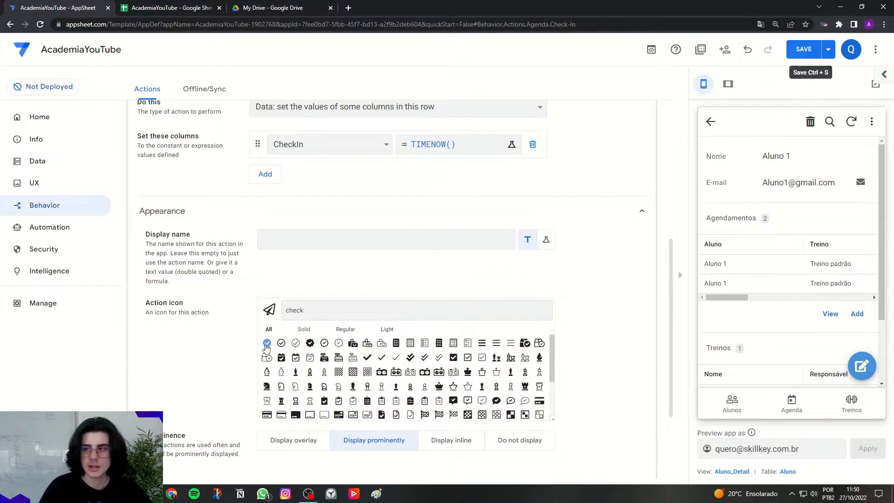
pyautogui.click(267, 343)
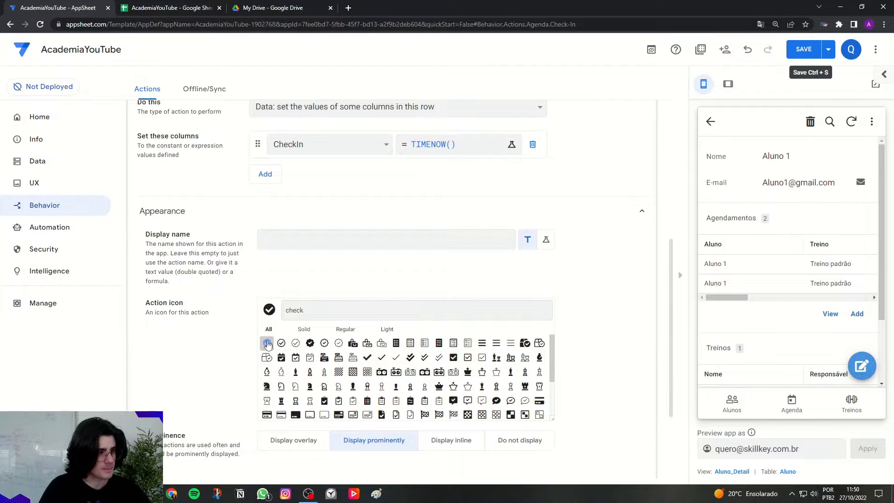
pyautogui.press('BackSpace')
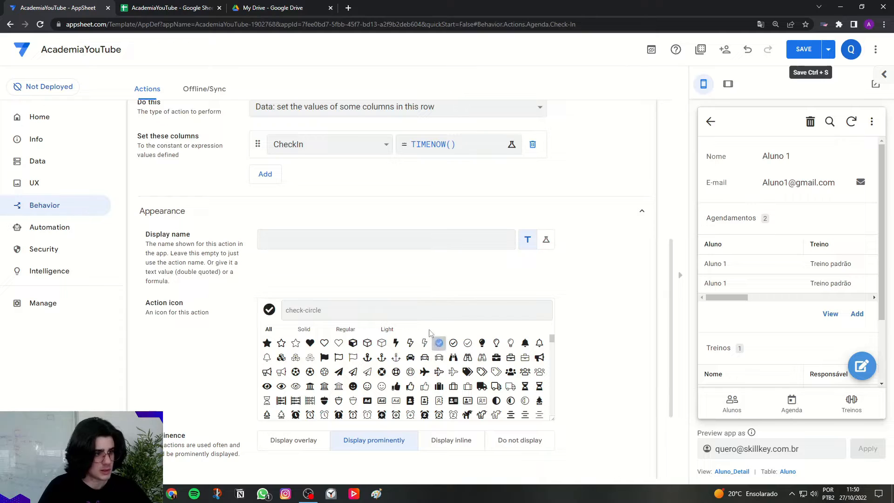
pyautogui.scroll(5, 397, 292)
pyautogui.scroll(2, 397, 292)
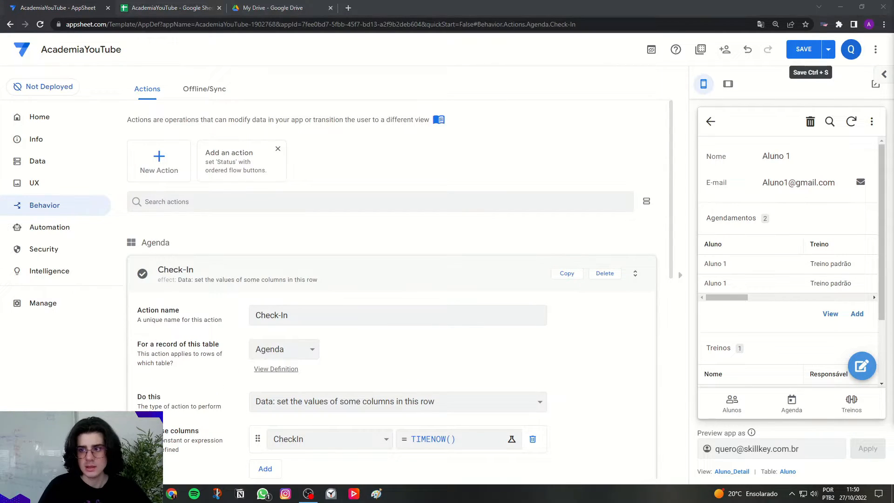
# Restrict the Check-In action with the condition ISBLANK([CheckIn]) and save the expression.
pyautogui.scroll(-9, 307, 298)
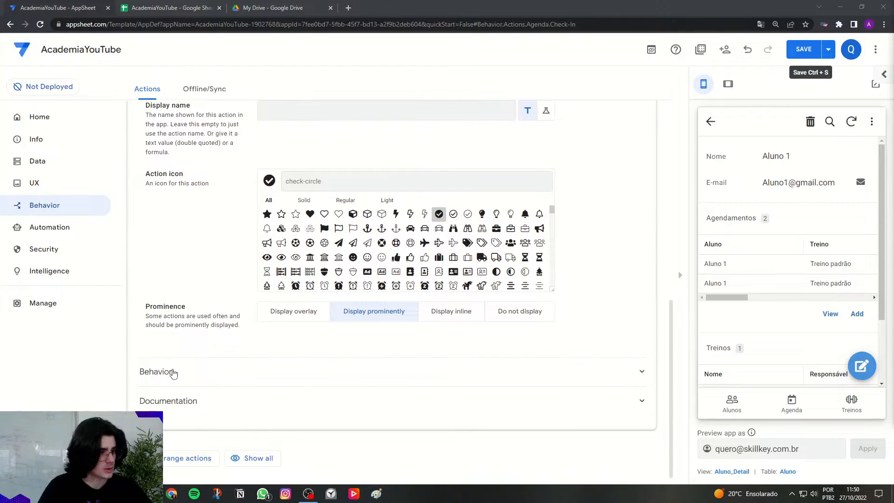
pyautogui.click(170, 375)
pyautogui.scroll(-1, 194, 387)
pyautogui.moveTo(150, 350); pyautogui.dragTo(235, 354)
pyautogui.click(284, 361)
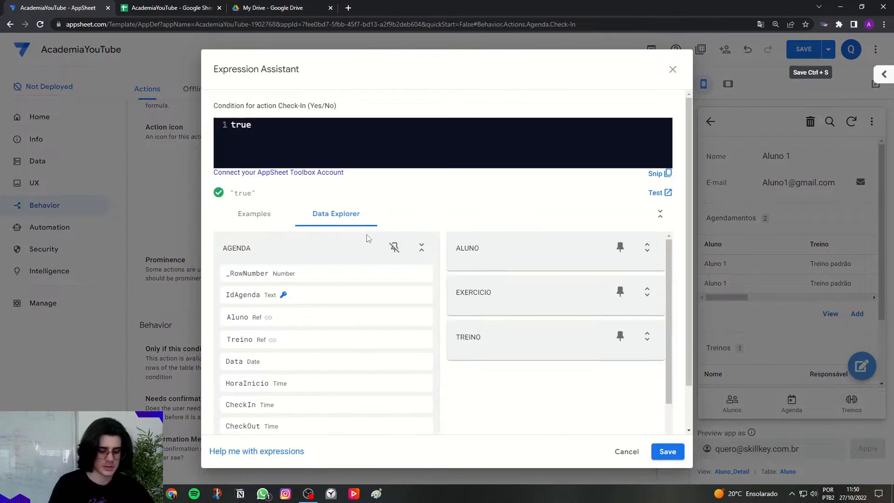
pyautogui.press('capslock')
pyautogui.write('isbla')
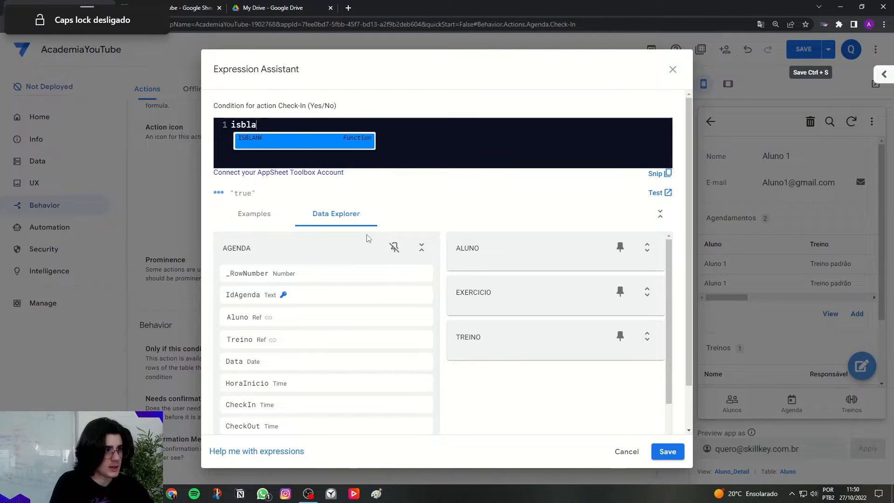
pyautogui.press('Return')
pyautogui.press('capslock')
pyautogui.write('[')
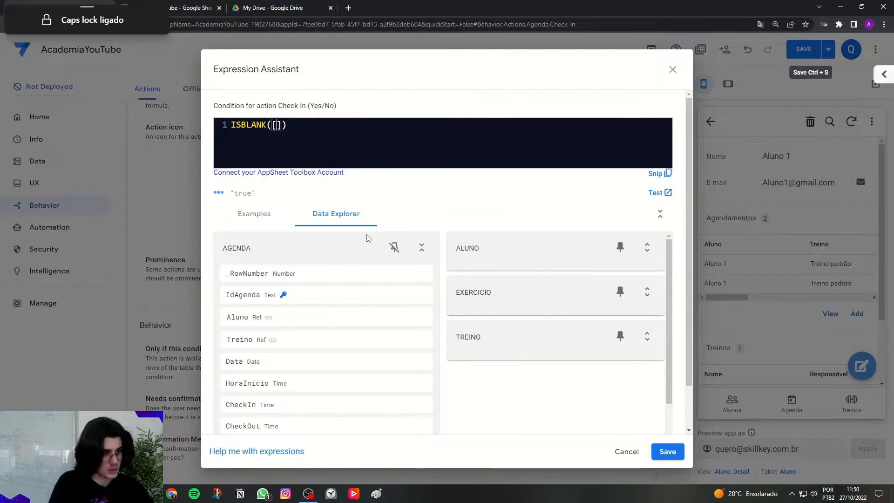
pyautogui.write('C')
pyautogui.press('capslock')
pyautogui.write('heckIn')
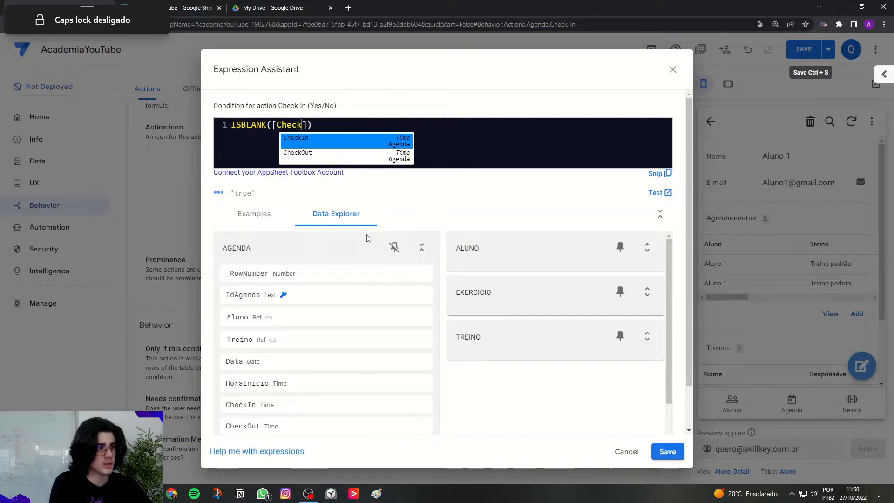
pyautogui.press('capslock')
pyautogui.click(450, 134)
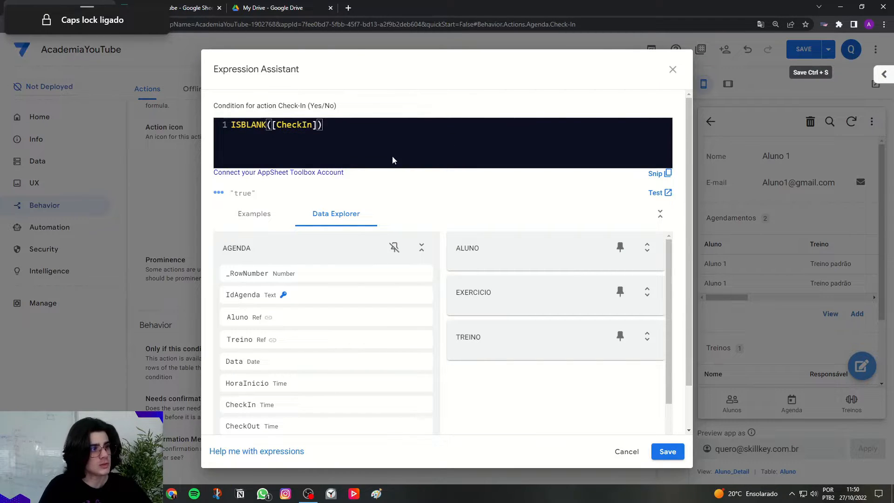
pyautogui.moveTo(312, 125); pyautogui.dragTo(266, 125)
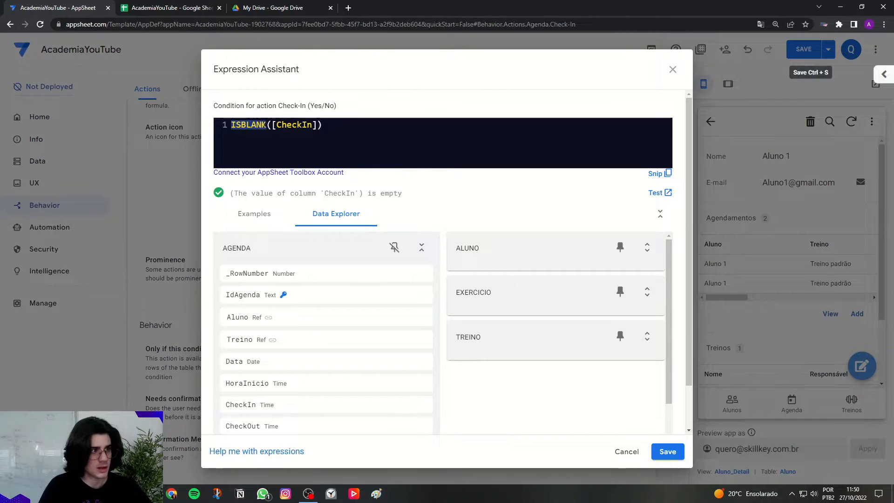
pyautogui.click(668, 451)
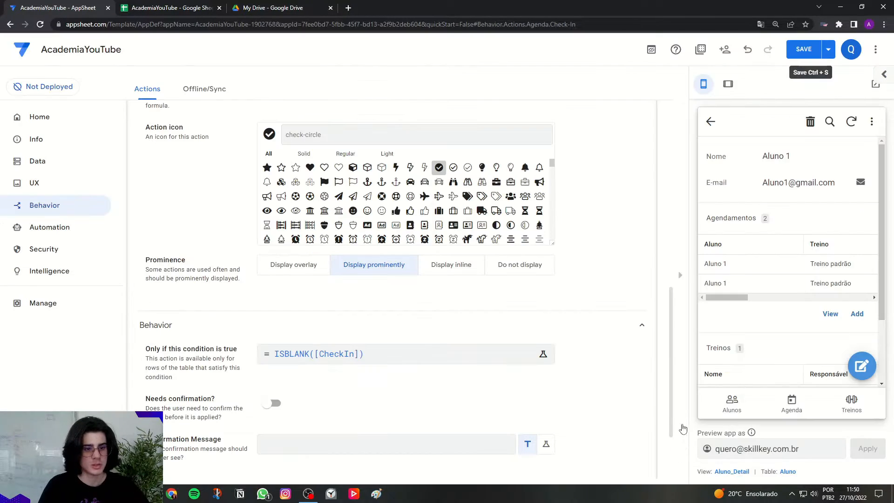
# Collapse the Check-In action and create another action named Check-Out.
pyautogui.scroll(10, 569, 319)
pyautogui.scroll(1, 571, 322)
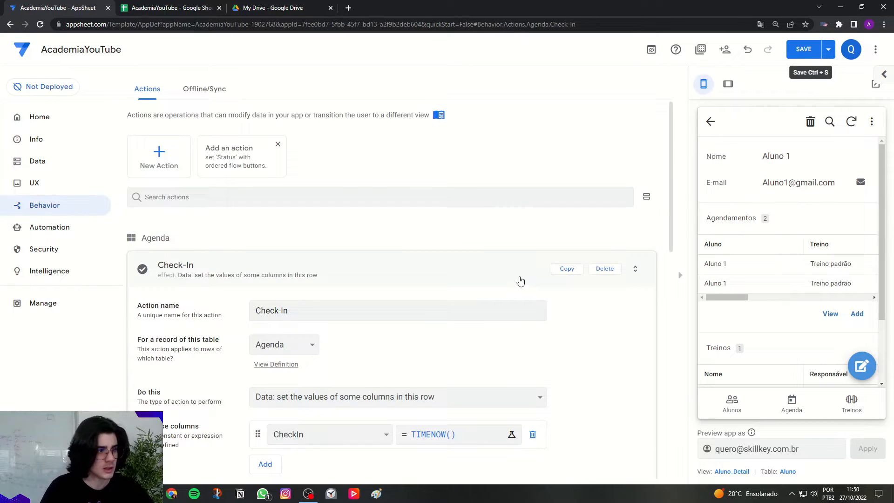
pyautogui.click(521, 279)
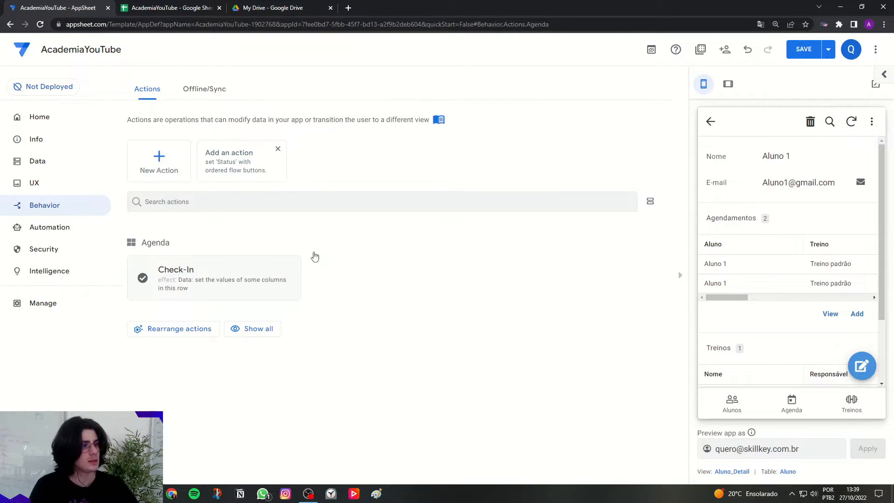
pyautogui.click(160, 167)
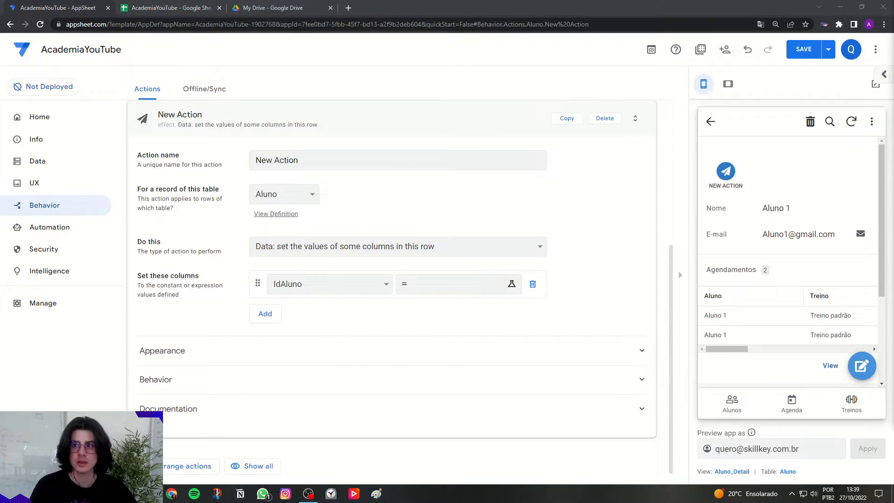
pyautogui.tripleClick(280, 160)
pyautogui.write('Check-Out')
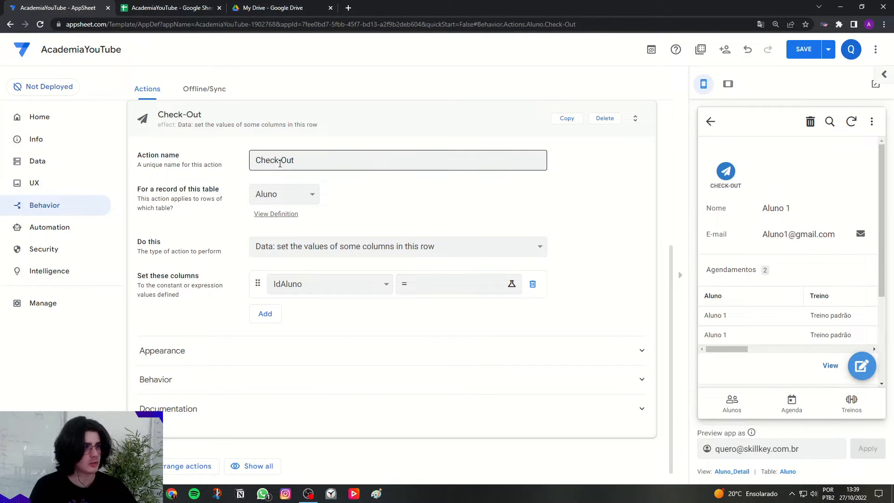
# Apply the Check-Out action to the Agenda table and choose CheckOut as the column it sets.
pyautogui.moveTo(141, 189); pyautogui.dragTo(284, 195)
pyautogui.click(284, 194)
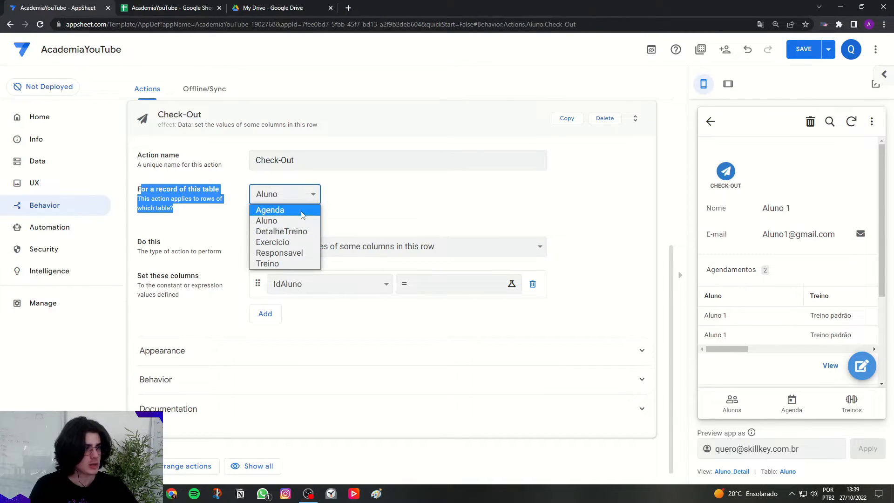
pyautogui.click(302, 212)
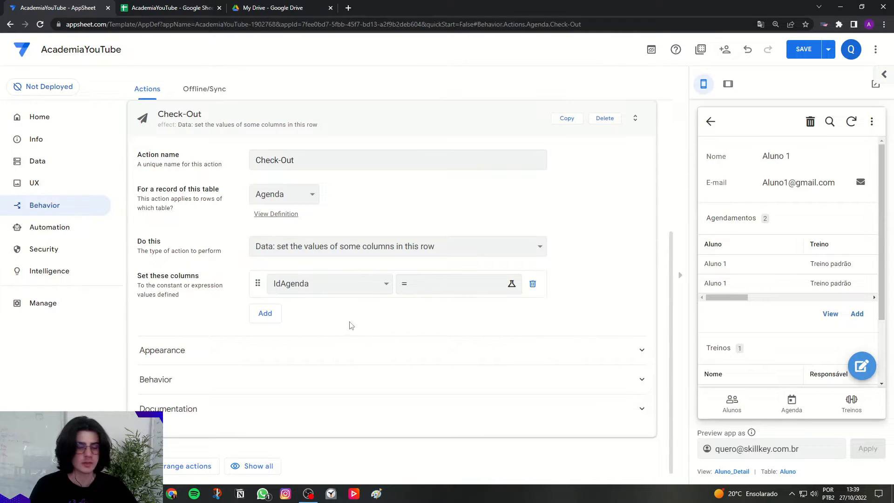
pyautogui.click(342, 284)
pyautogui.click(323, 370)
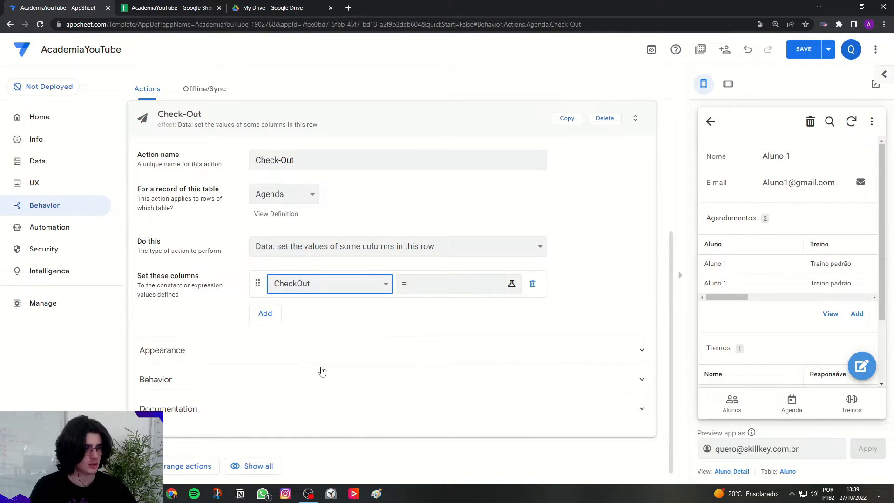
# Set the Check-Out action's CheckOut column value to TIMENOW() and save the expression.
pyautogui.click(430, 286)
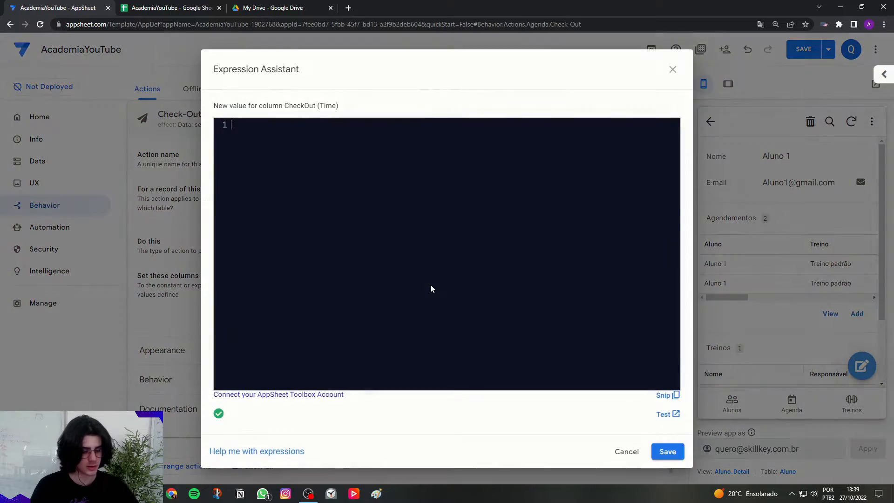
pyautogui.press('capslock')
pyautogui.write('TIMENOW()')
pyautogui.press('capslock')
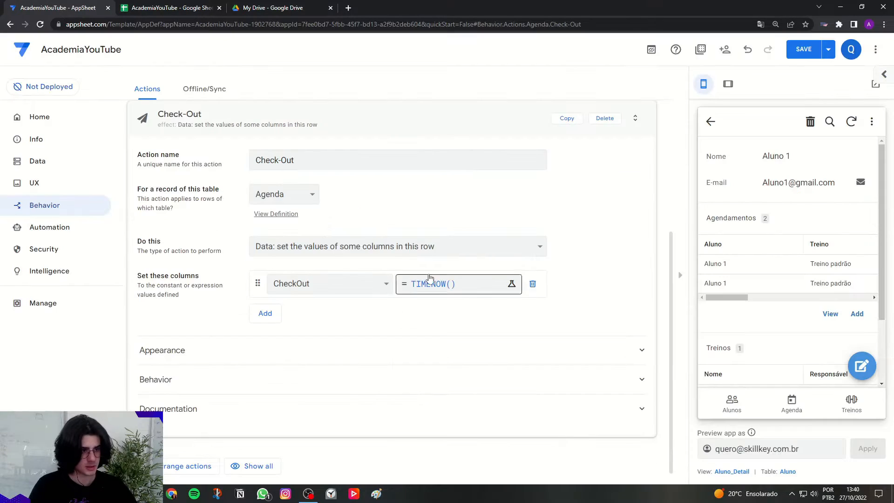
pyautogui.click(670, 448)
# Give the Check-Out action the solid check-circle icon and collapse its appearance settings.
pyautogui.click(236, 352)
pyautogui.scroll(-3, 209, 335)
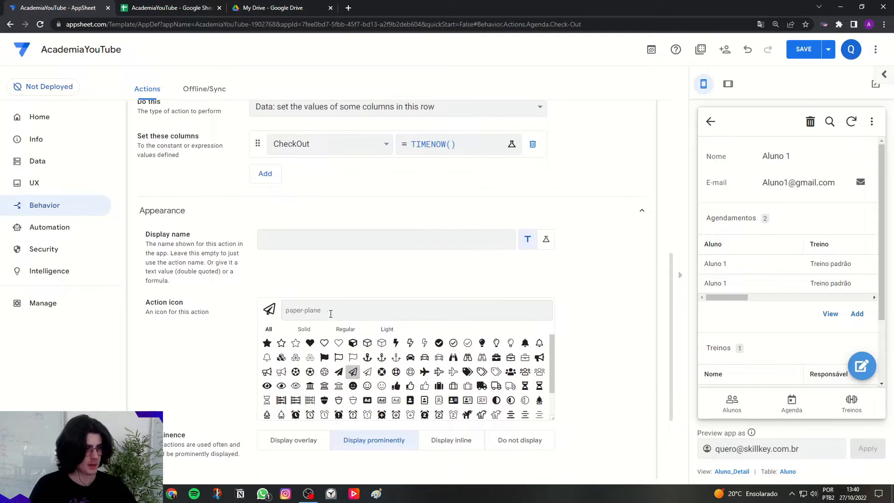
pyautogui.click(438, 342)
pyautogui.scroll(6, 502, 305)
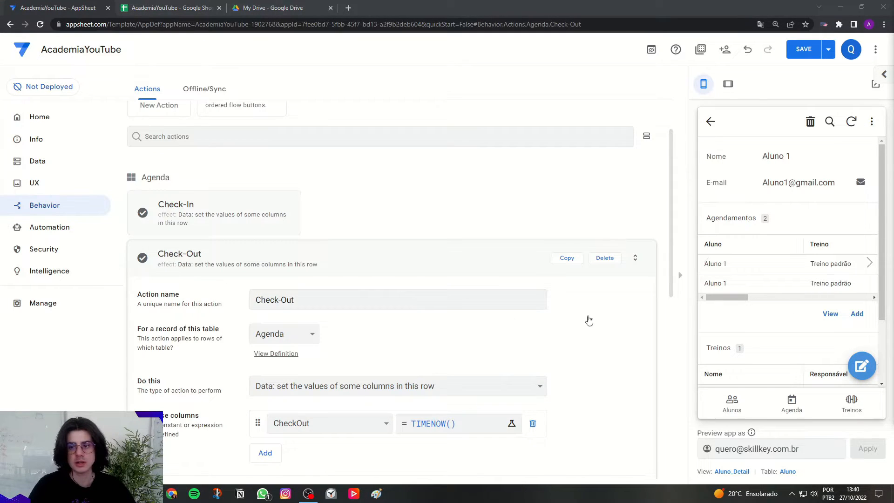
pyautogui.scroll(-7, 185, 302)
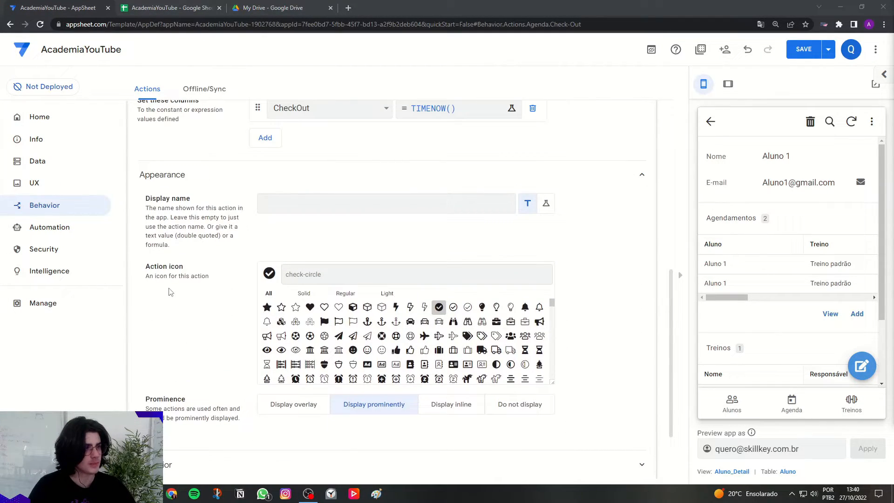
pyautogui.click(169, 182)
# Enter ISBLANK([CheckOut]) as the condition that makes the Check-Out action available.
pyautogui.click(180, 378)
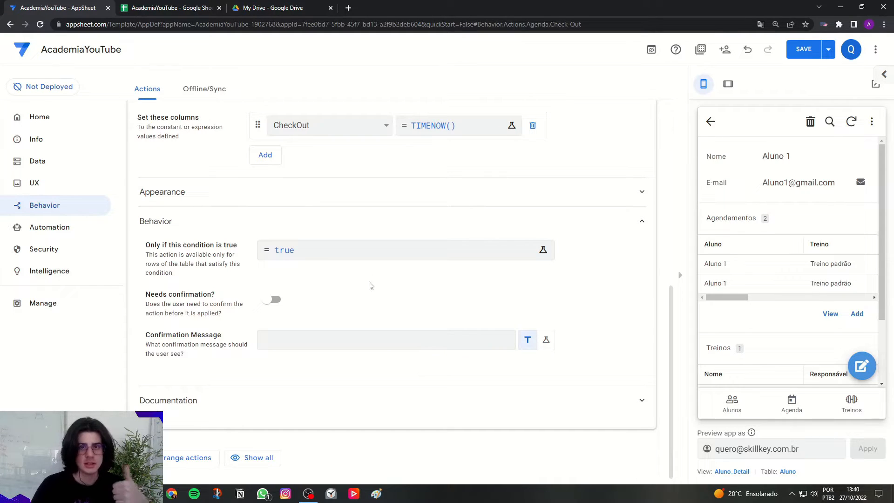
pyautogui.click(409, 257)
pyautogui.hotkey('ctrl', 'a')
pyautogui.press('capslock')
pyautogui.write('IS')
pyautogui.press('Return')
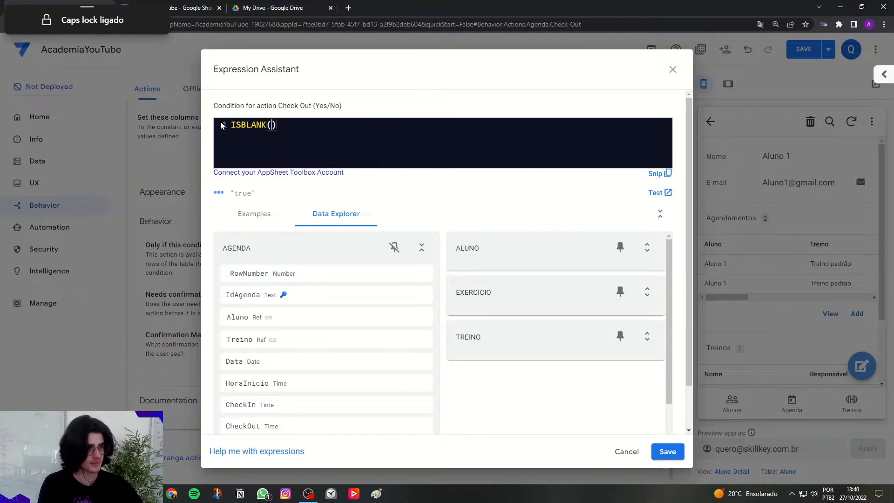
pyautogui.press('capslock')
pyautogui.write('Chec')
pyautogui.press('Down')
pyautogui.press('Return')
pyautogui.click(349, 133)
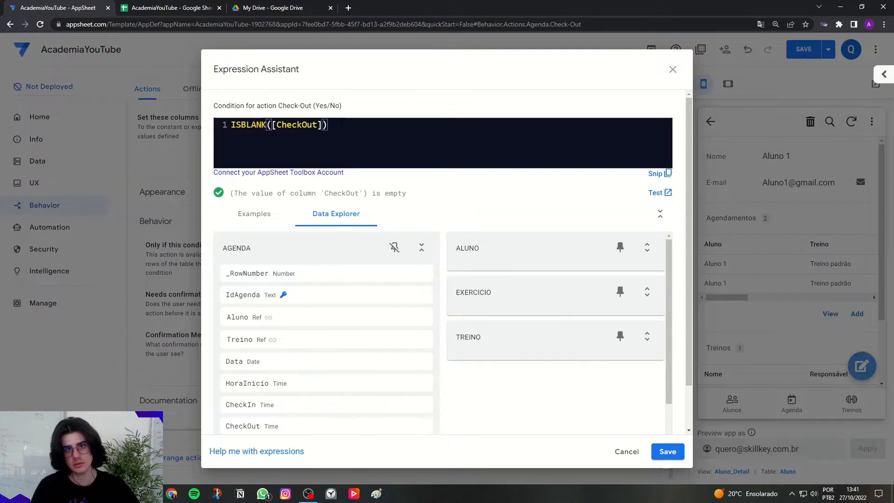
# Add ISNOTBLANK([CheckOut]) as a second line of the Check-Out condition.
pyautogui.press('Return')
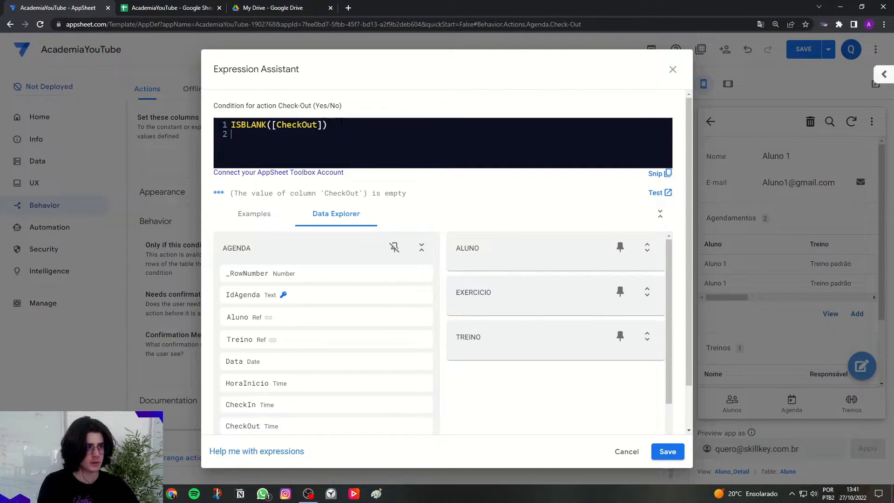
pyautogui.press('capslock')
pyautogui.write('ISNOTBLANK()')
pyautogui.press('capslock')
pyautogui.write('[CheckOut')
pyautogui.hotkey('ctrl', 'a')
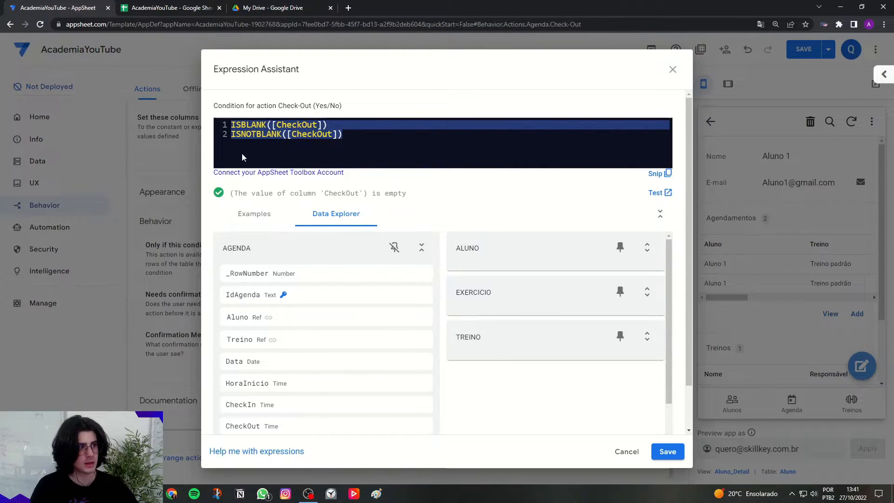
# Insert AND( before ISBLANK([CheckOut]) to start combining the two conditions.
pyautogui.click(233, 124)
pyautogui.press('capslock')
pyautogui.write('AND(')
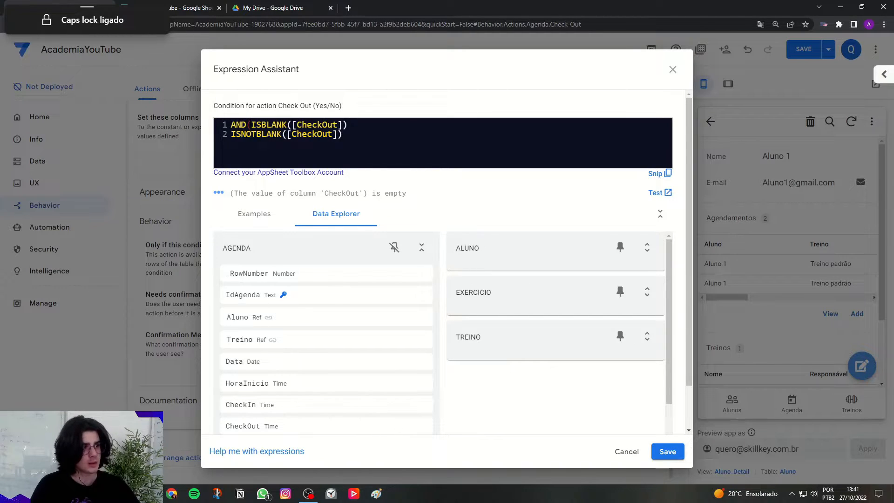
pyautogui.moveTo(251, 124); pyautogui.dragTo(347, 125)
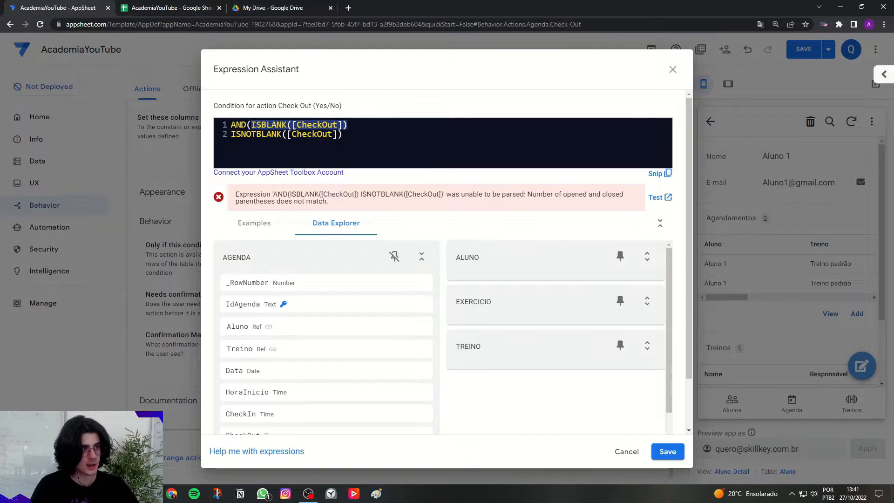
pyautogui.click(245, 124)
# Change the column inside the ISNOTBLANK condition to Checkin.
pyautogui.moveTo(232, 134); pyautogui.dragTo(333, 135)
pyautogui.doubleClick(323, 135)
pyautogui.click(318, 134)
pyautogui.press('BackSpace')
pyautogui.press('capslock')
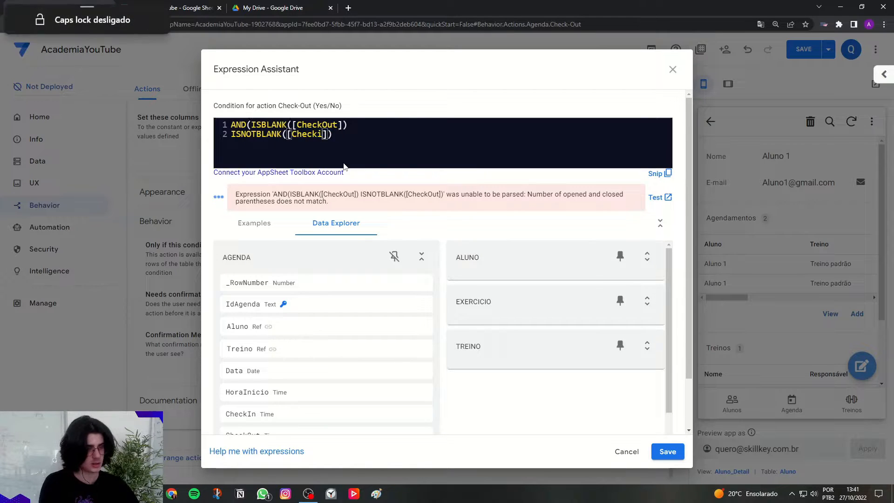
pyautogui.write('in')
pyautogui.press('Left')
pyautogui.press('BackSpace')
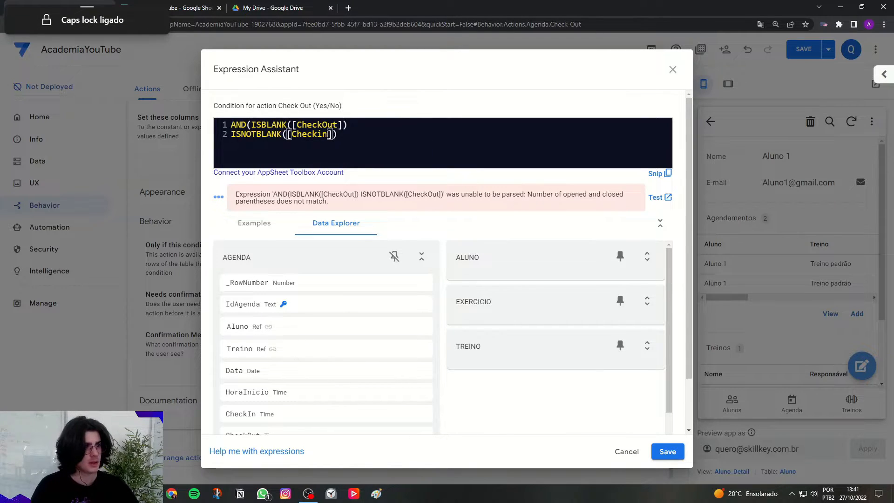
pyautogui.write('i')
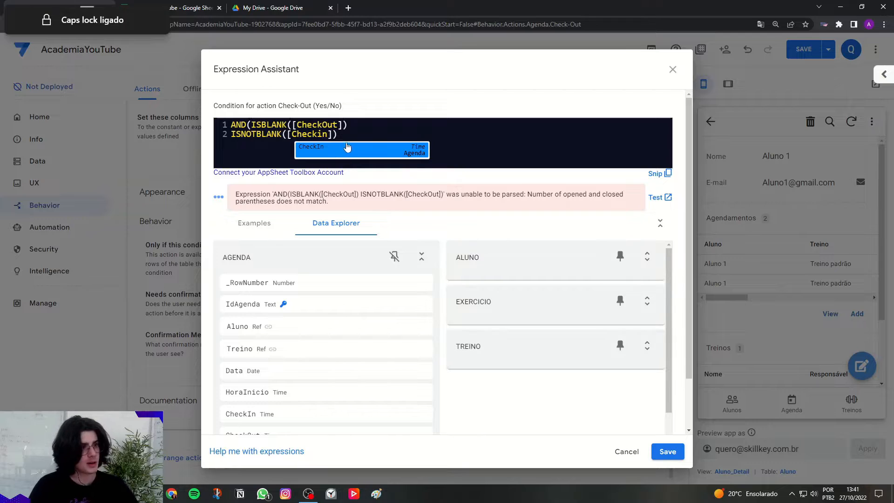
# Separate the two conditions with a comma, close the AND parenthesis and save the expression.
pyautogui.click(351, 126)
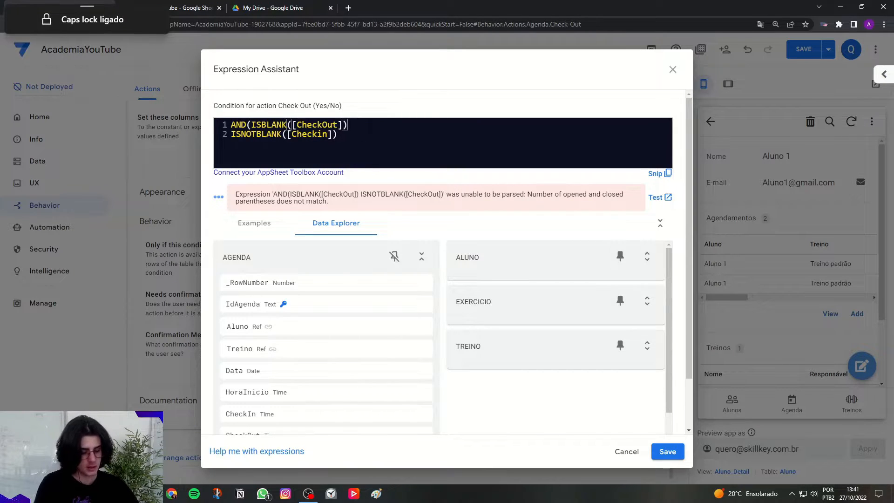
pyautogui.write(',')
pyautogui.click(338, 134)
pyautogui.write(')')
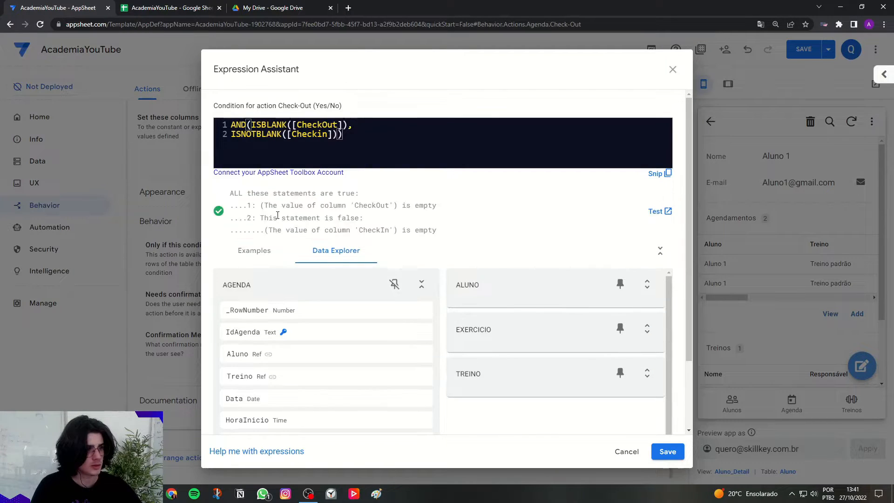
pyautogui.click(664, 450)
# Collapse the Check-Out action and save the app.
pyautogui.scroll(5, 485, 368)
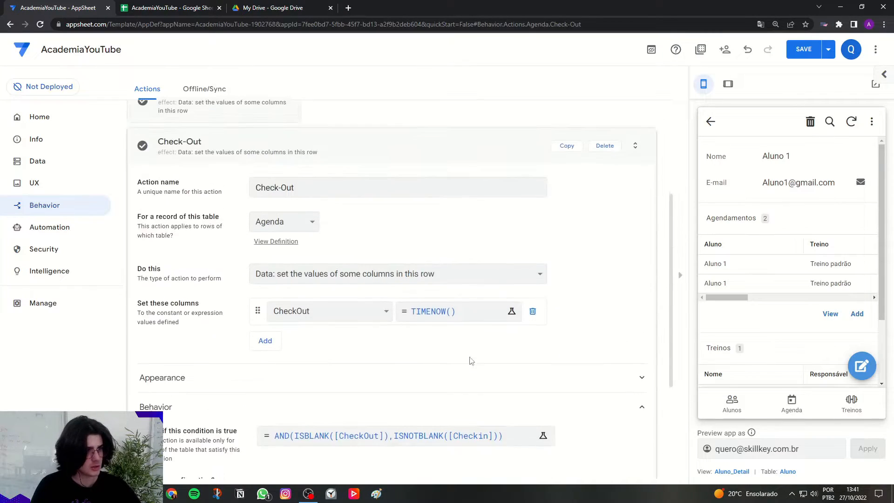
pyautogui.click(274, 303)
pyautogui.click(803, 49)
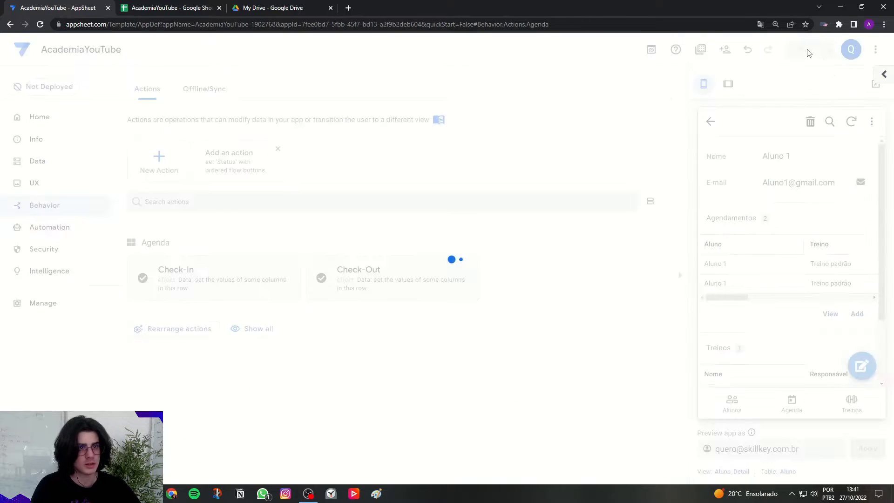
# Switch the preview to tablet size and open Aluno 1's Agenda entry for 27 October.
pyautogui.click(728, 84)
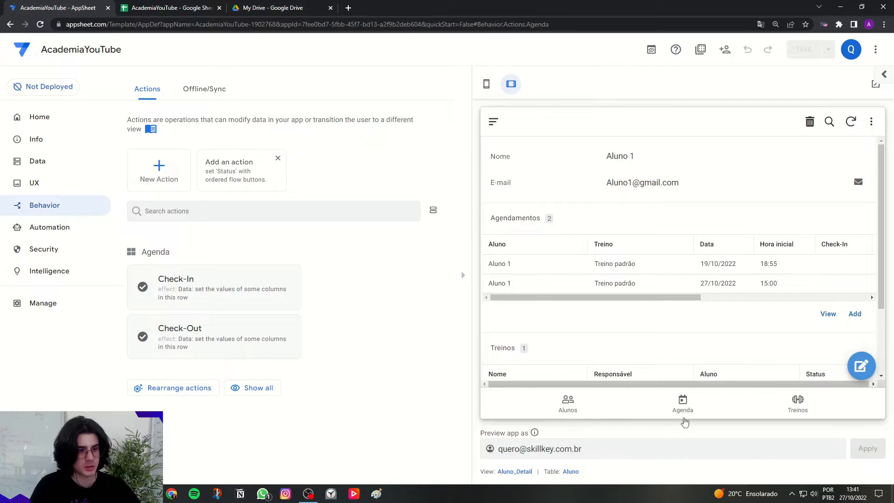
pyautogui.click(683, 419)
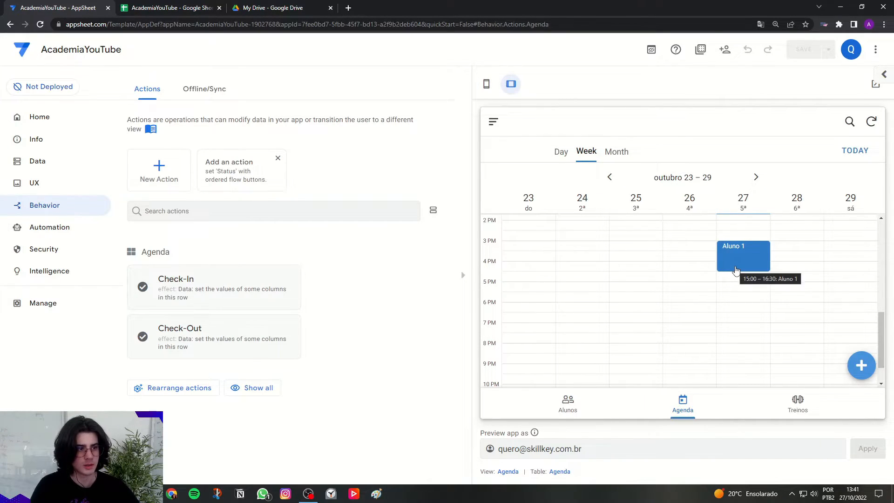
pyautogui.click(736, 271)
pyautogui.scroll(-2, 737, 270)
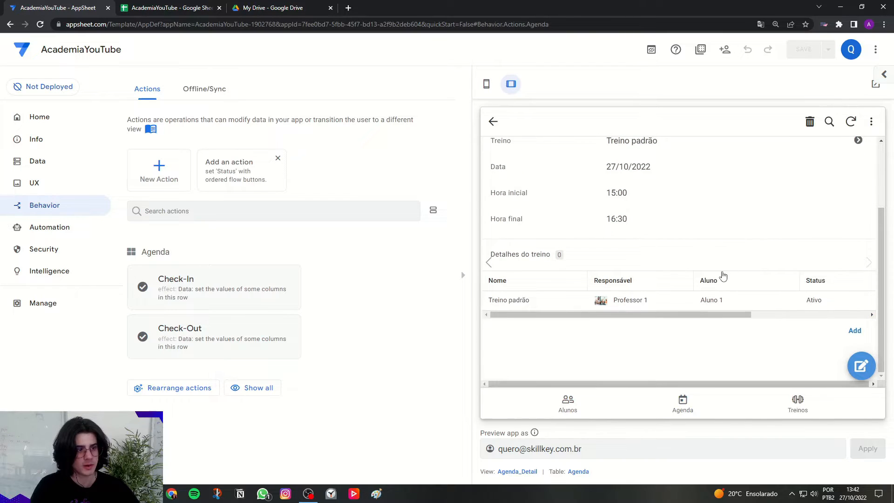
pyautogui.scroll(2, 723, 276)
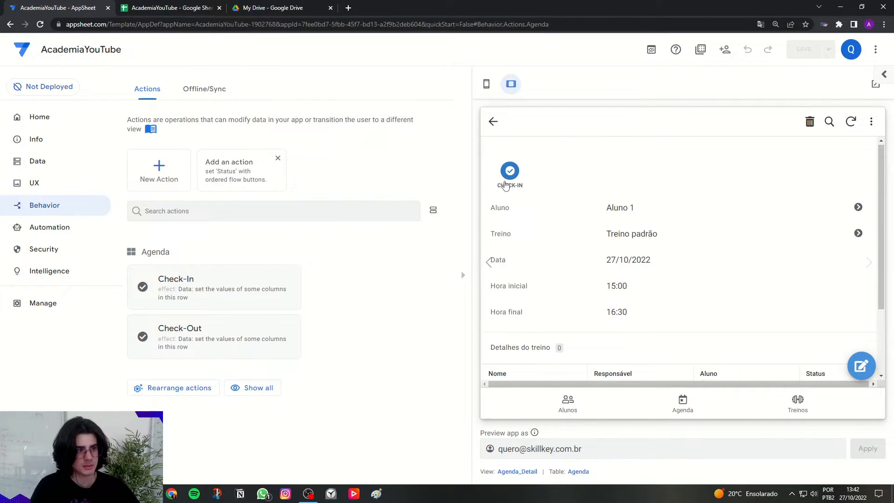
# Run Check-In on the opened Agenda entry and review the recorded Check-In time.
pyautogui.click(508, 174)
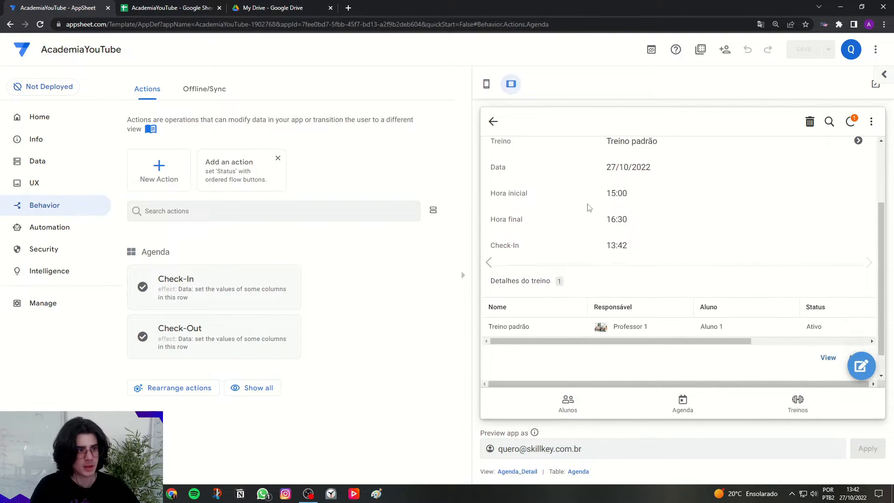
pyautogui.scroll(-2, 523, 275)
pyautogui.moveTo(608, 245); pyautogui.dragTo(638, 250)
pyautogui.click(611, 246)
pyautogui.click(639, 251)
pyautogui.scroll(2, 728, 359)
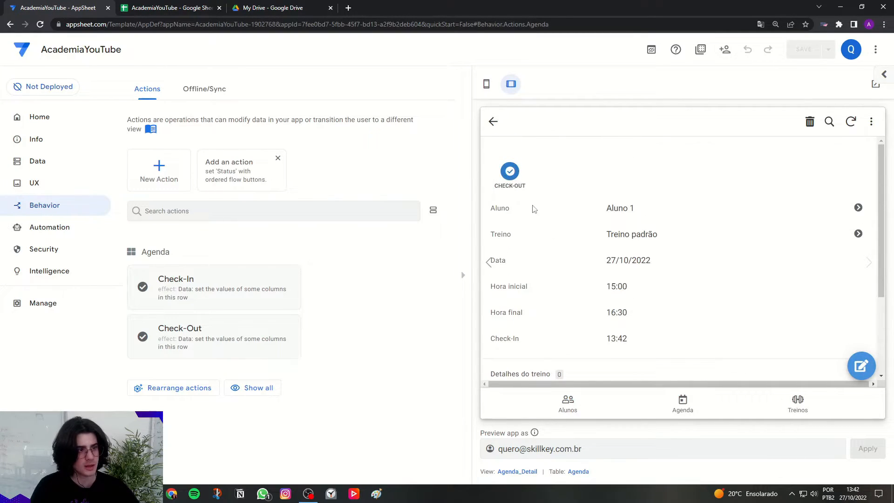
# Run Check-Out on the Agenda entry, review the recorded time and return to the Agenda calendar.
pyautogui.click(514, 179)
pyautogui.moveTo(499, 312); pyautogui.dragTo(634, 315)
pyautogui.click(631, 322)
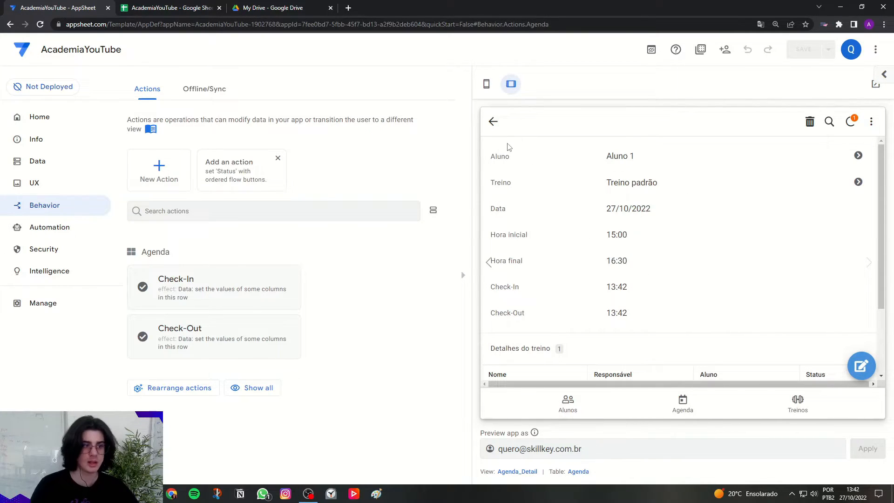
pyautogui.scroll(-2, 643, 198)
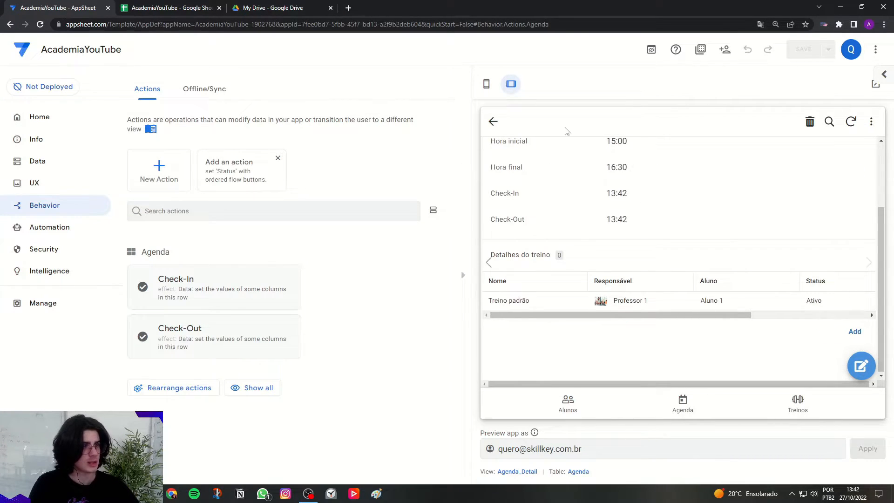
pyautogui.scroll(2, 571, 295)
pyautogui.click(682, 402)
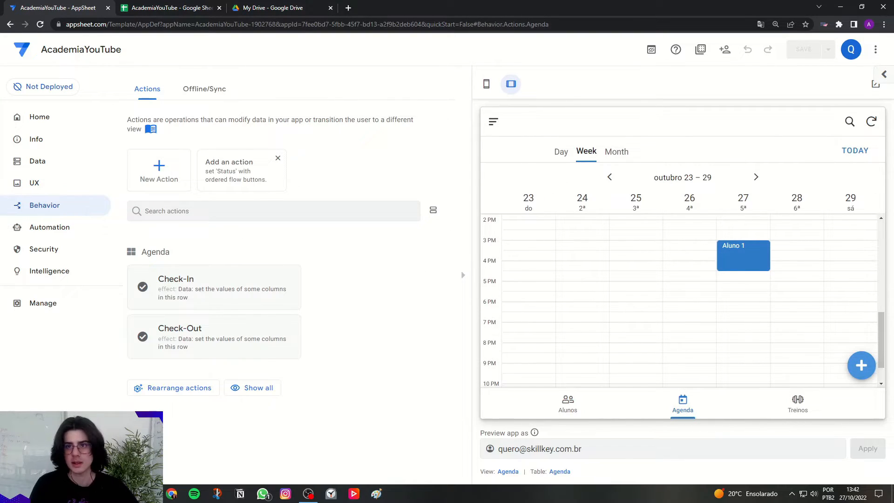
# Open the app's Brand settings under UX and switch the preview back to phone size.
pyautogui.click(41, 186)
pyautogui.click(181, 95)
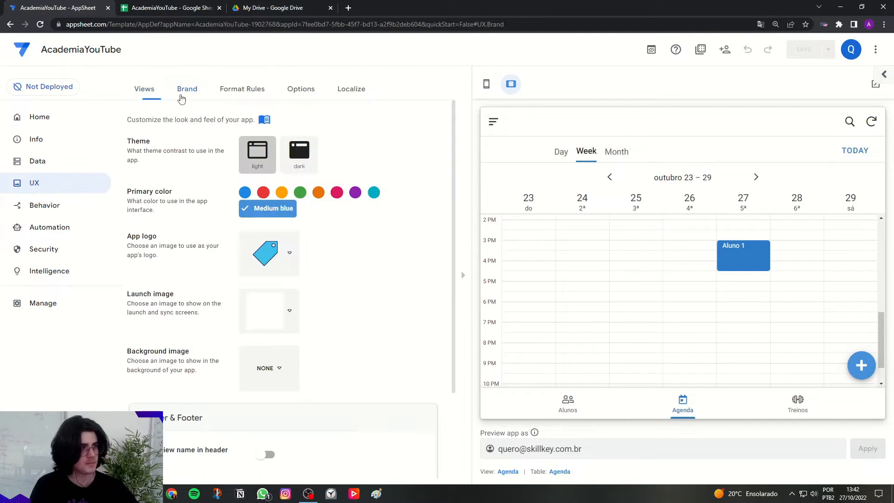
pyautogui.click(486, 84)
pyautogui.moveTo(128, 192); pyautogui.dragTo(172, 195)
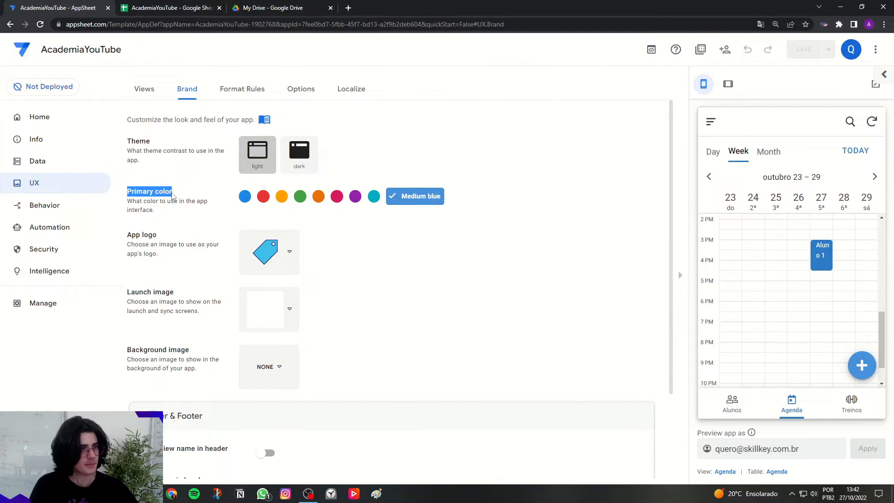
# Set the app's primary color to the custom hex value #001121.
pyautogui.click(398, 201)
pyautogui.click(361, 336)
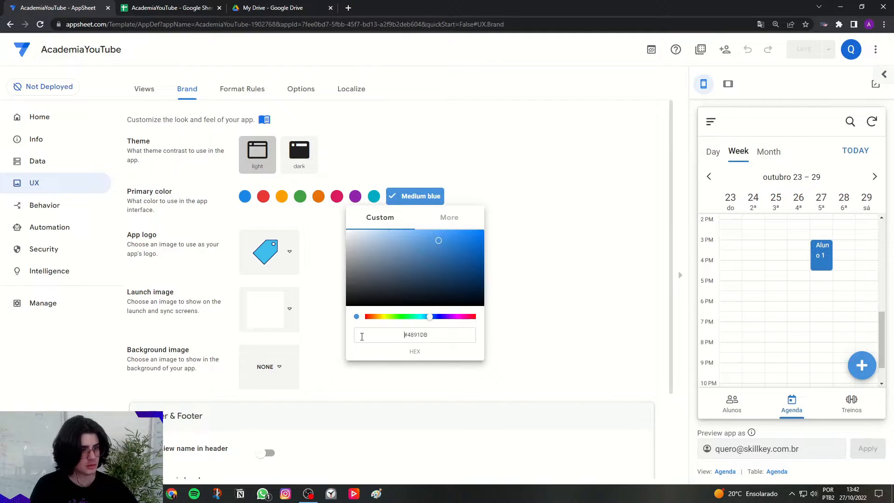
pyautogui.moveTo(436, 336); pyautogui.dragTo(333, 340)
pyautogui.write('#')
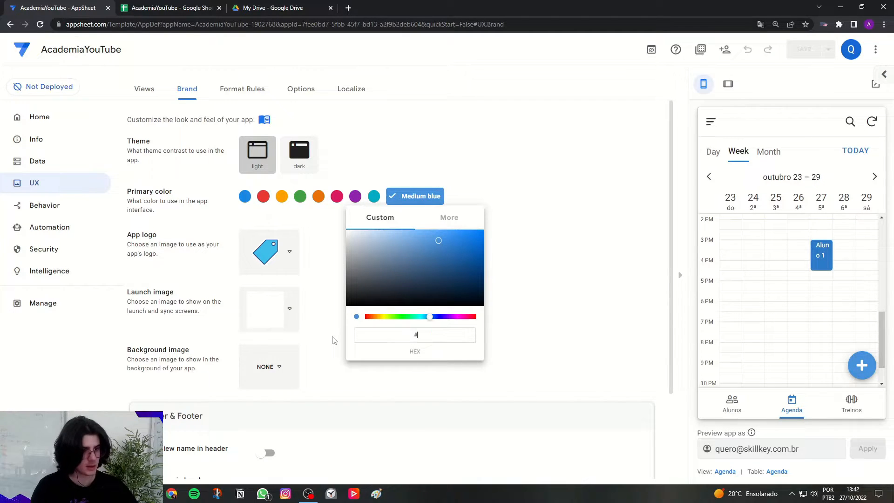
pyautogui.write('001121')
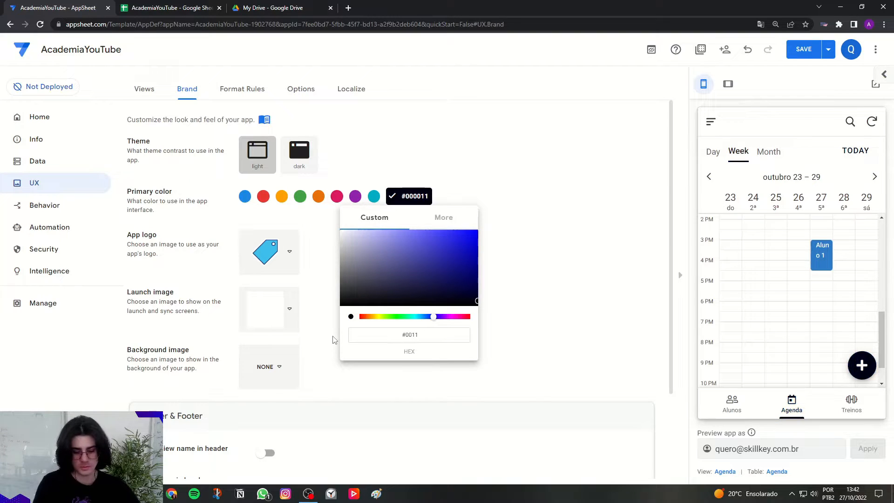
pyautogui.click(499, 329)
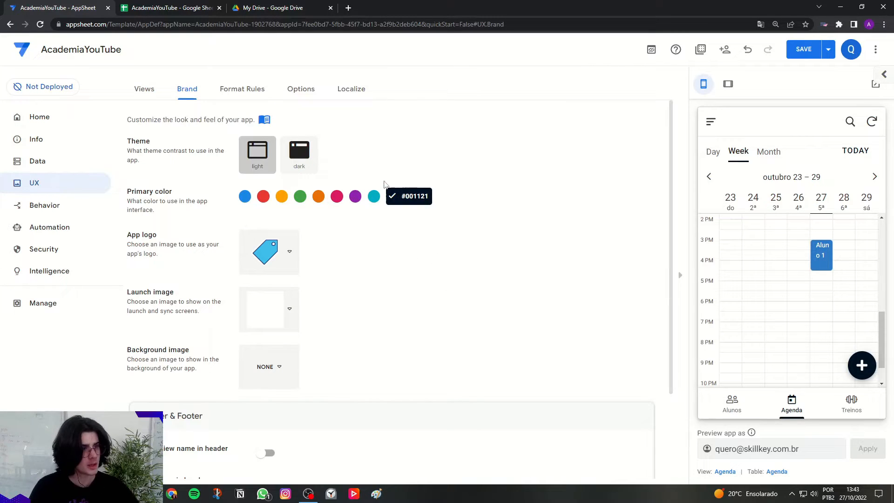
pyautogui.scroll(-3, 423, 259)
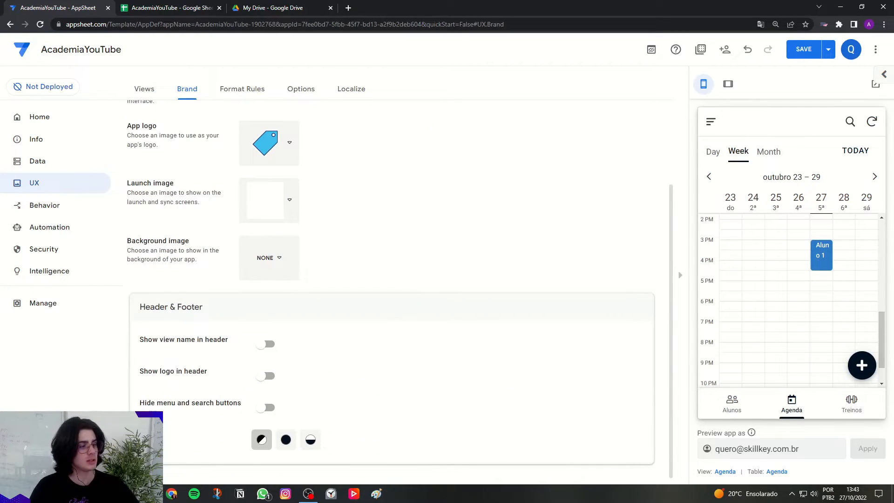
# Apply the solid dark style to the app's header and footer and check it in the Alunos, Treinos and Agenda previews.
pyautogui.click(286, 440)
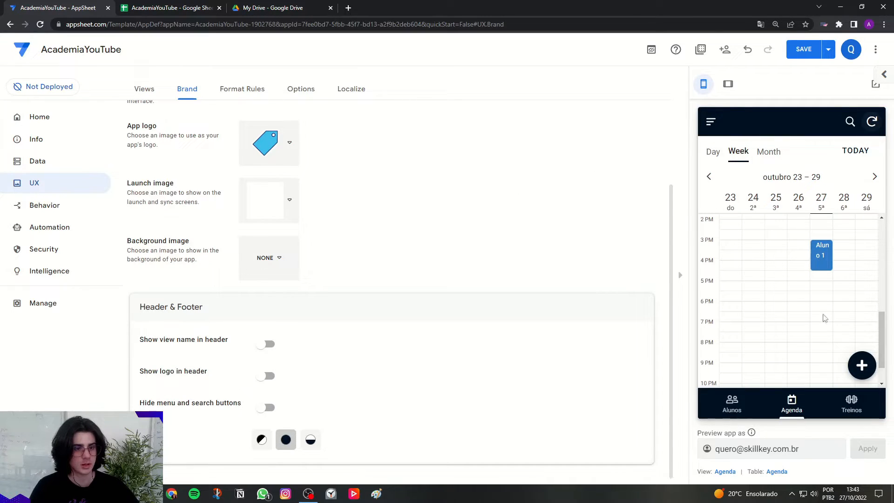
pyautogui.click(711, 123)
pyautogui.click(870, 246)
pyautogui.click(735, 401)
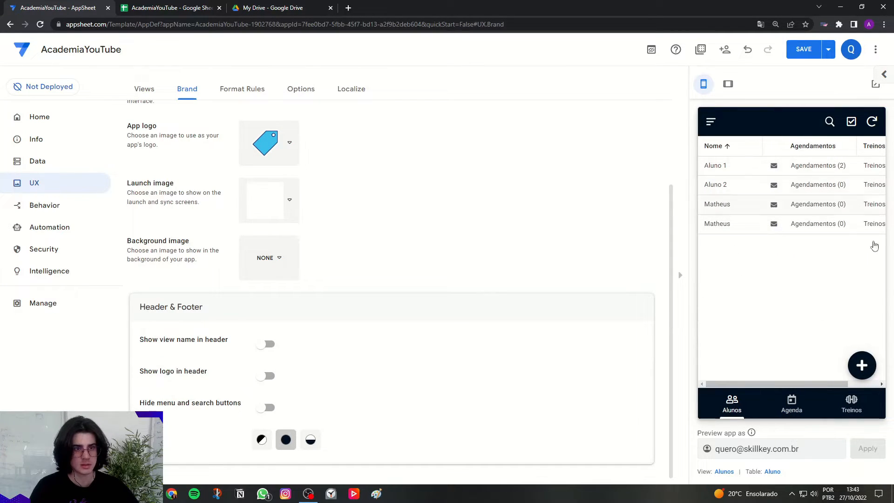
pyautogui.click(851, 400)
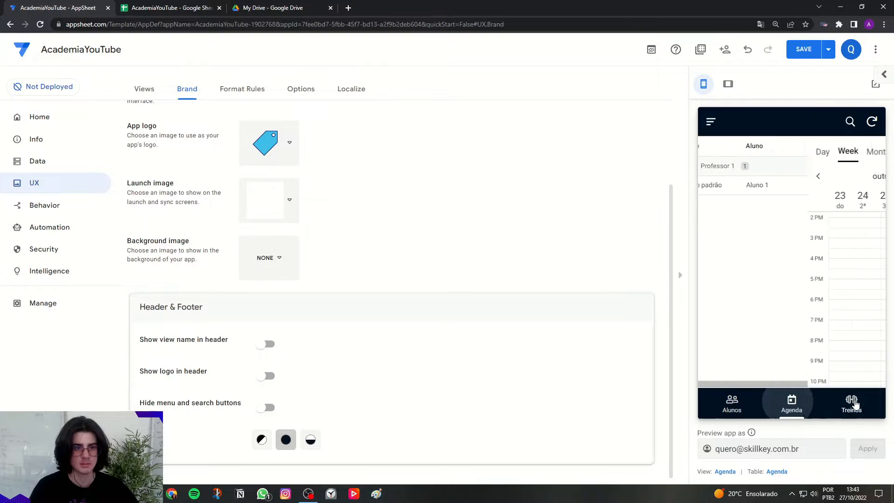
pyautogui.click(797, 403)
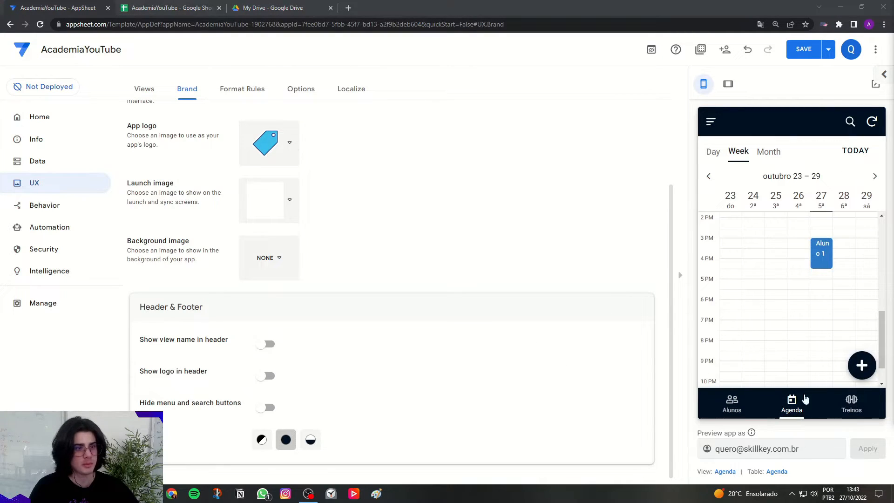
# Open the format rules, examine the Alunos and Agenda views in tablet preview, and return to phone size.
pyautogui.click(232, 91)
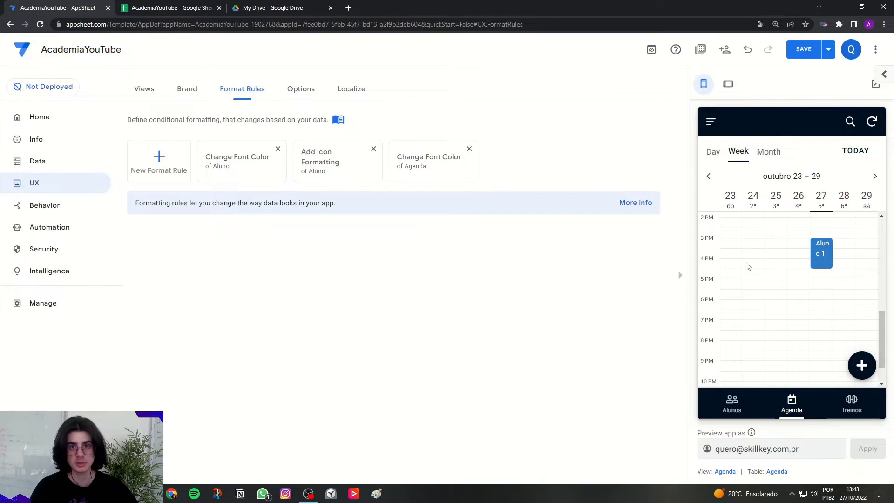
pyautogui.click(729, 404)
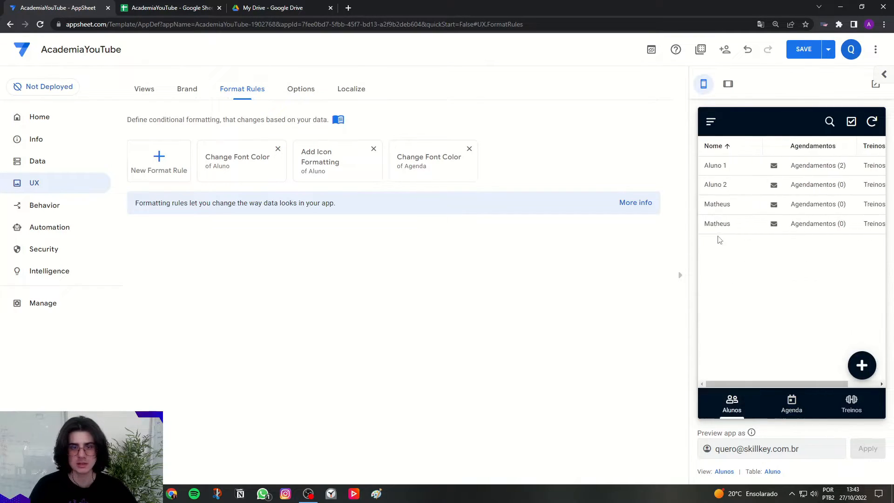
pyautogui.click(727, 84)
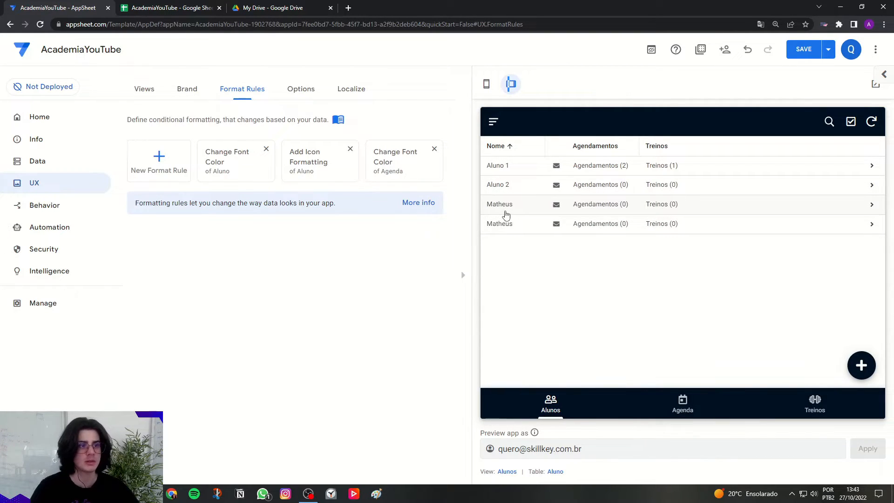
pyautogui.click(676, 409)
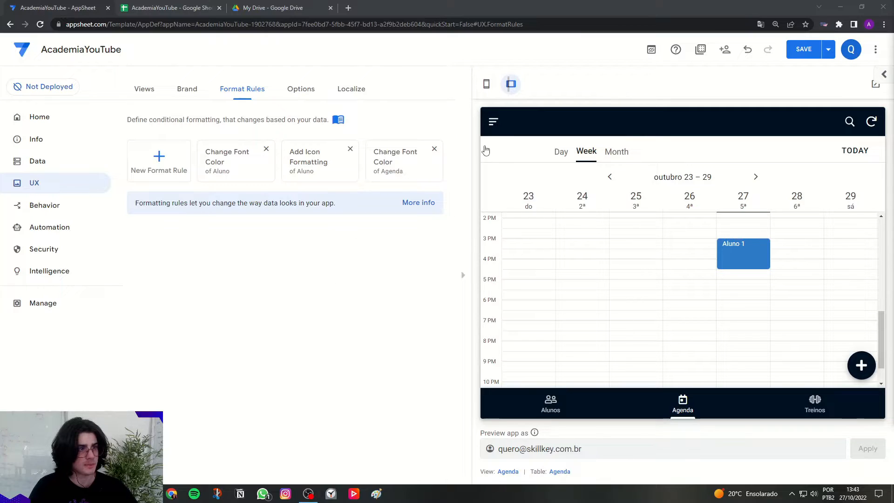
pyautogui.click(486, 84)
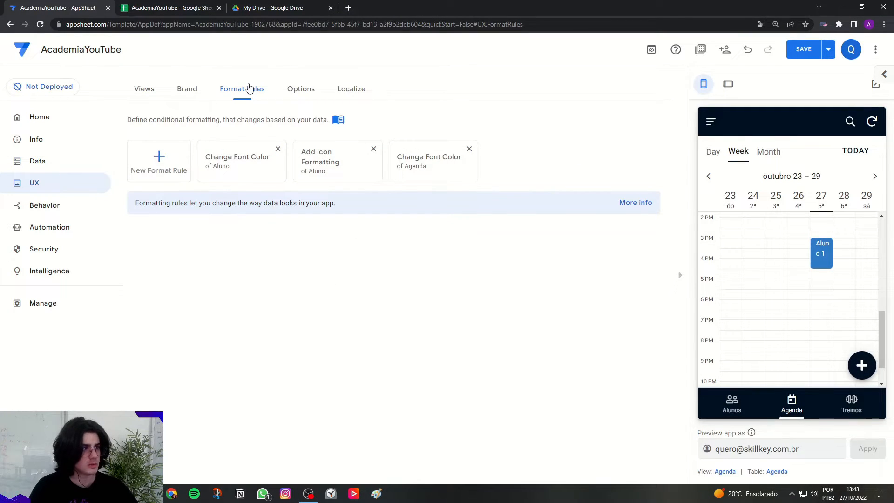
# Create a format rule named Data that applies to the Agenda table.
pyautogui.click(177, 174)
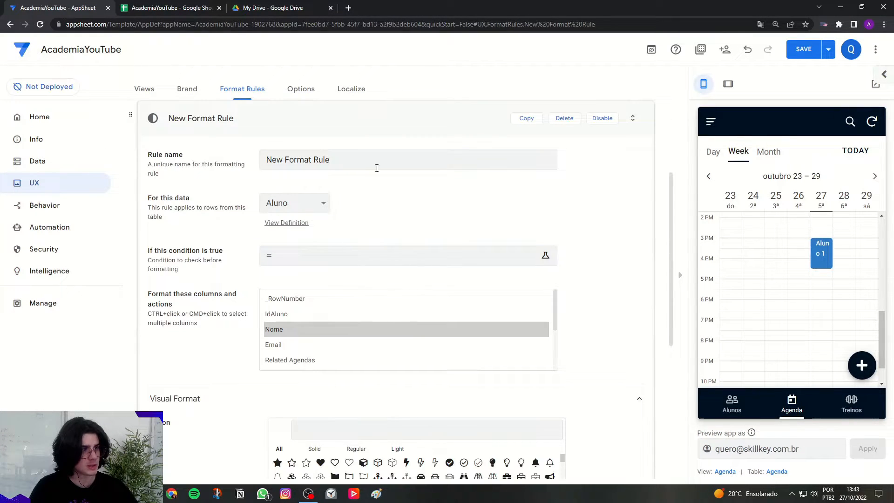
pyautogui.press('capslock')
pyautogui.write('d')
pyautogui.press('capslock')
pyautogui.write('ATA')
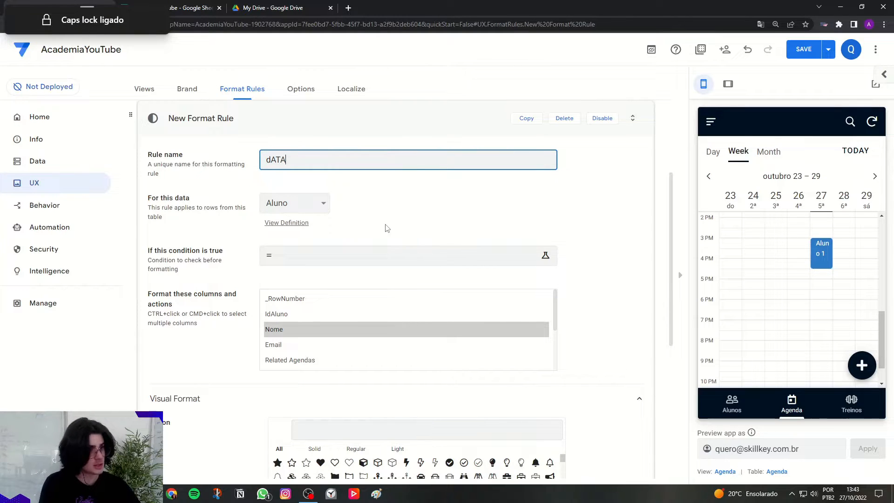
pyautogui.press('capslock')
pyautogui.write('ata')
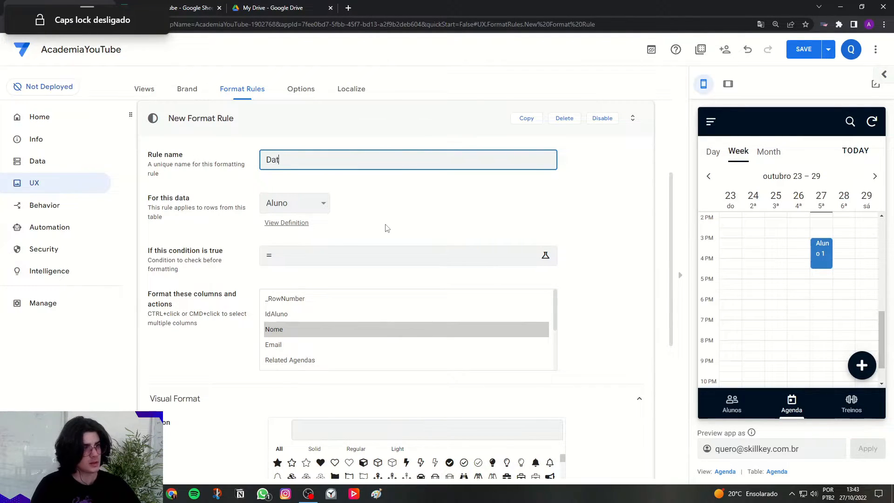
pyautogui.click(390, 227)
pyautogui.moveTo(148, 201); pyautogui.dragTo(190, 200)
pyautogui.press('capslock')
pyautogui.click(295, 203)
pyautogui.click(279, 222)
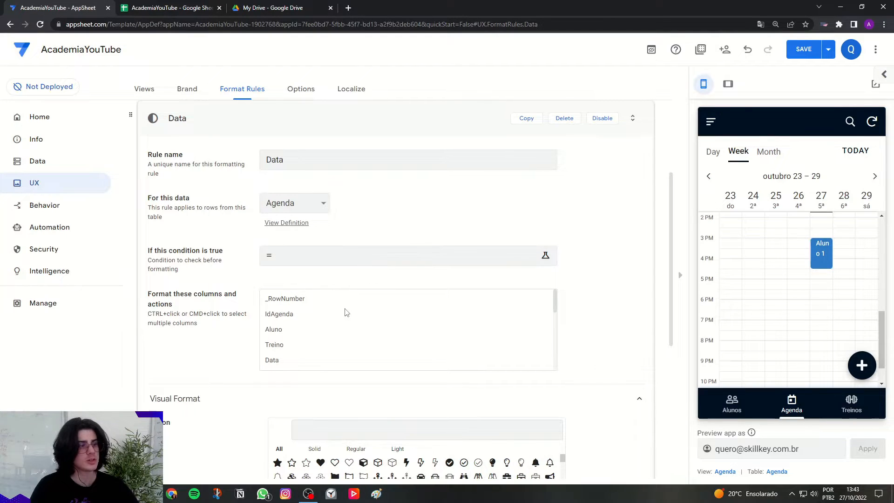
# Make the Data rule format the Data column in bold text.
pyautogui.click(279, 360)
pyautogui.scroll(-4, 226, 347)
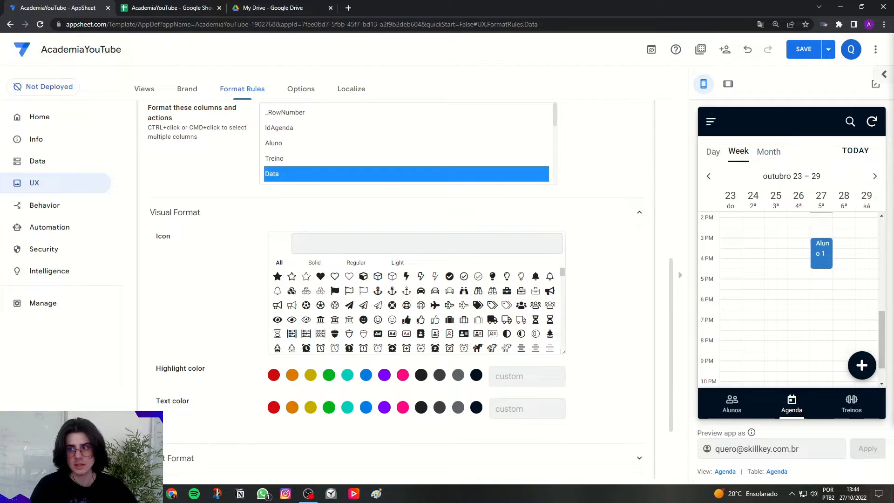
pyautogui.scroll(-2, 186, 379)
pyautogui.click(184, 366)
pyautogui.scroll(-2, 233, 391)
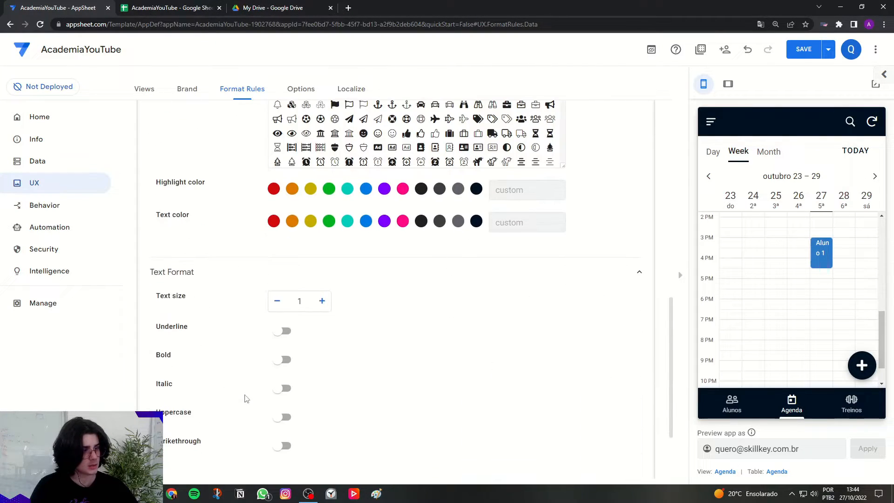
pyautogui.moveTo(153, 355); pyautogui.dragTo(184, 360)
pyautogui.click(284, 360)
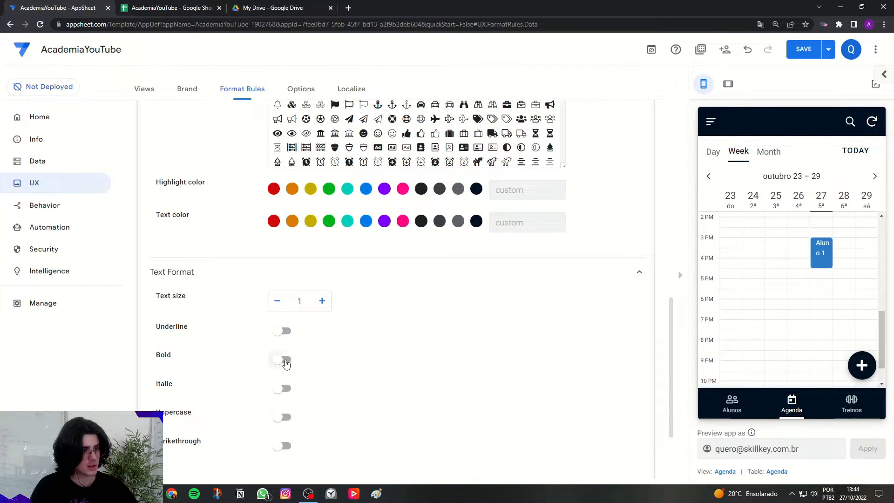
# Open the Aluno 1 appointment in the preview and examine how its date and start and end times are formatted.
pyautogui.click(820, 251)
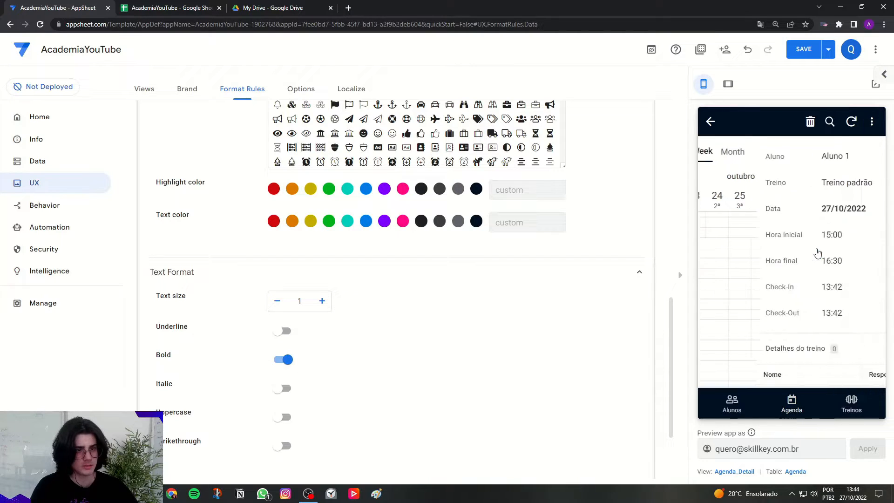
pyautogui.doubleClick(770, 209)
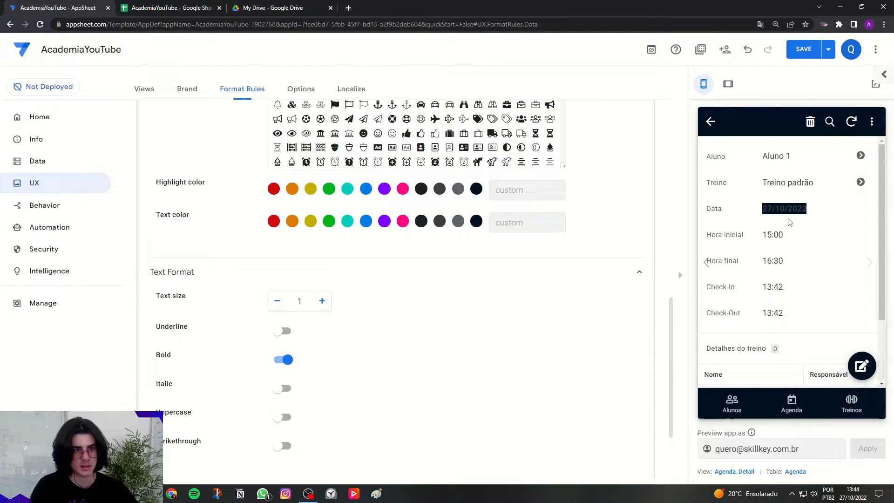
pyautogui.click(764, 209)
pyautogui.moveTo(764, 208); pyautogui.dragTo(814, 210)
pyautogui.click(813, 210)
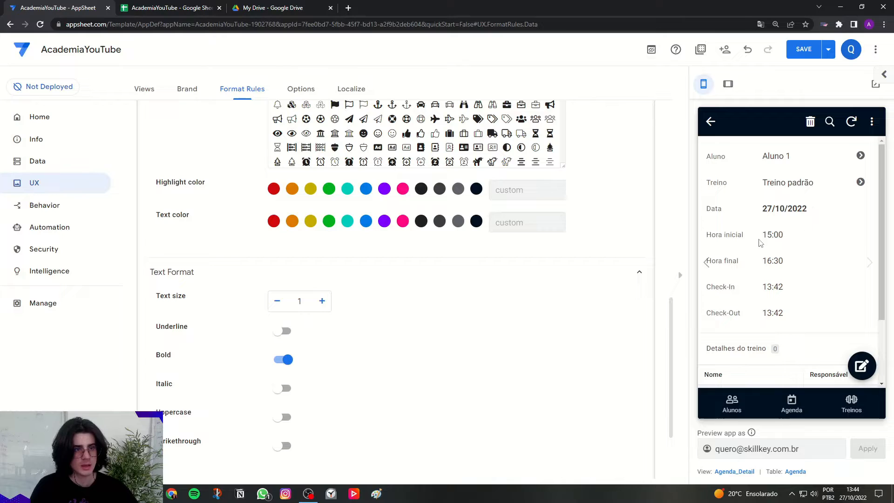
pyautogui.moveTo(755, 238); pyautogui.dragTo(786, 261)
pyautogui.click(785, 261)
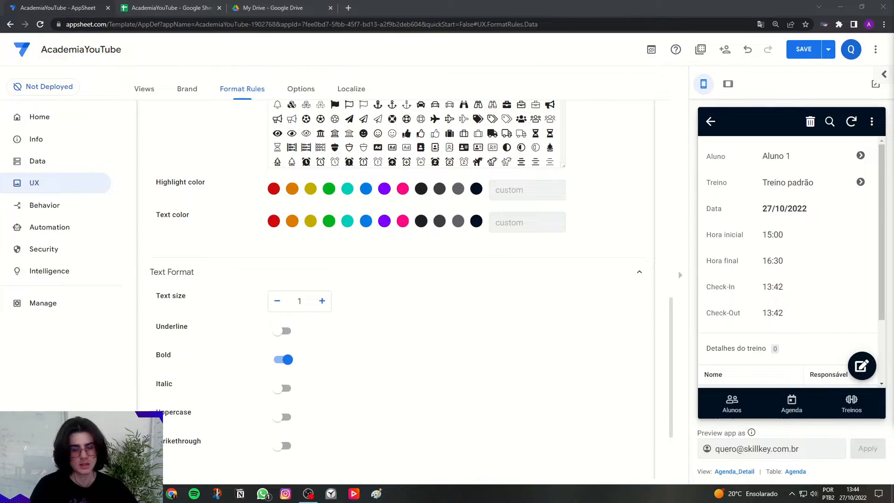
# Duplicate the Data format rule and name the copy "Hora agendamento".
pyautogui.scroll(11, 425, 315)
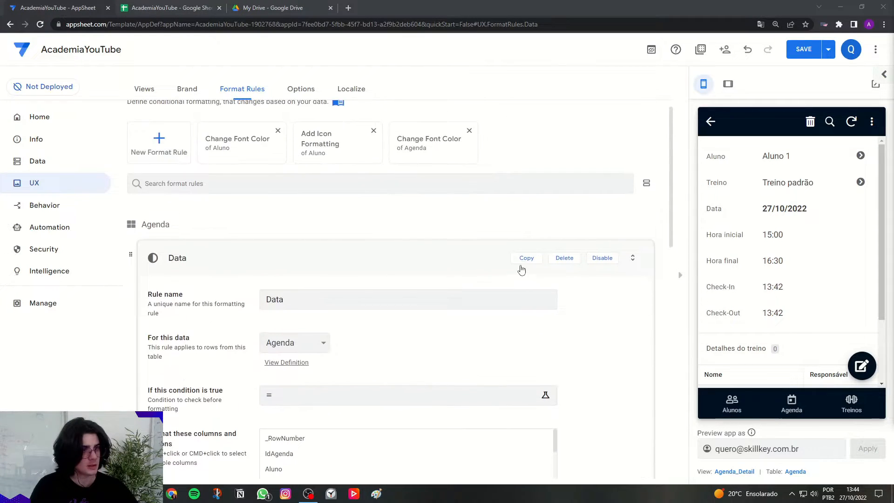
pyautogui.click(527, 259)
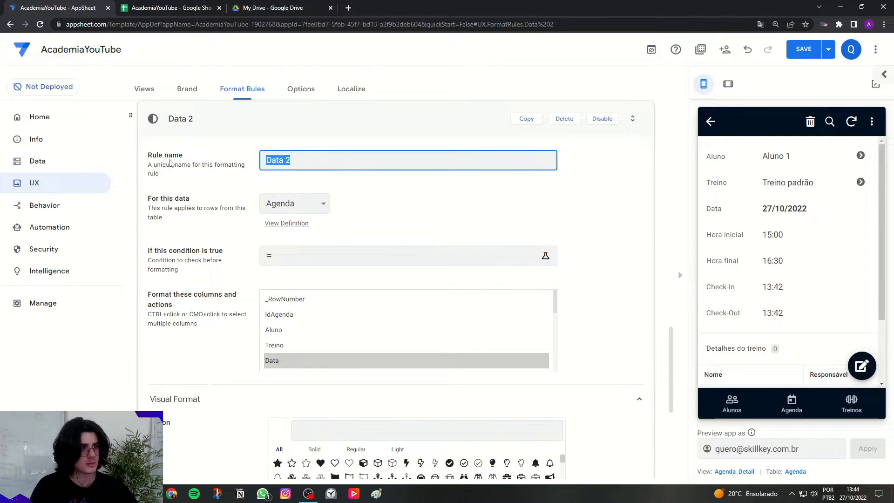
pyautogui.press('capslock')
pyautogui.write('HORA')
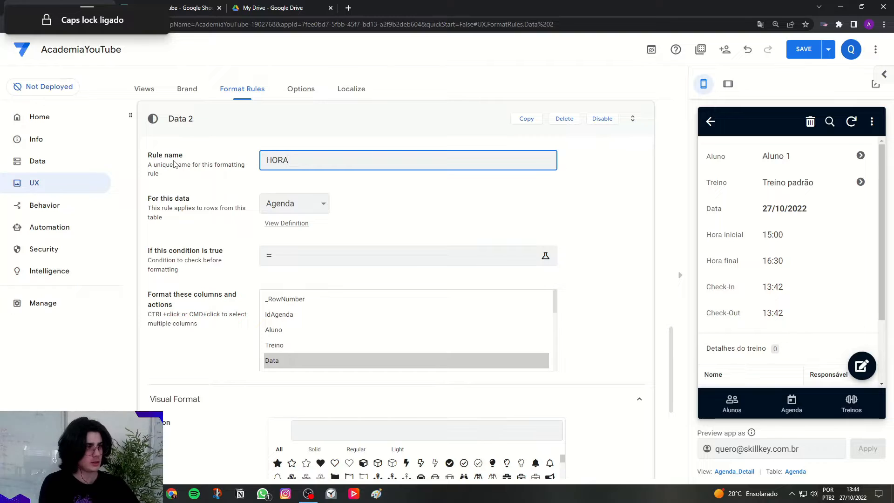
pyautogui.press('BackSpace')
pyautogui.press('BackSpace')
pyautogui.press('BackSpace')
pyautogui.press('capslock')
pyautogui.write('ora')
pyautogui.write(' tr')
pyautogui.press('BackSpace')
pyautogui.press('BackSpace')
pyautogui.write('agendamento')
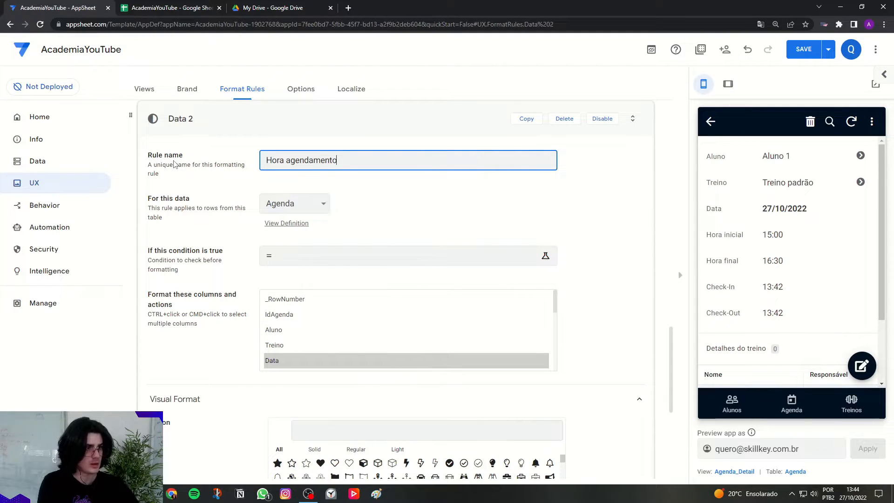
pyautogui.moveTo(179, 210); pyautogui.dragTo(182, 210)
# Set the Hora agendamento rule to format the HoraInicio and HoraFinal columns instead of Data.
pyautogui.scroll(-1, 289, 344)
pyautogui.scroll(-2, 288, 343)
pyautogui.scroll(2, 289, 338)
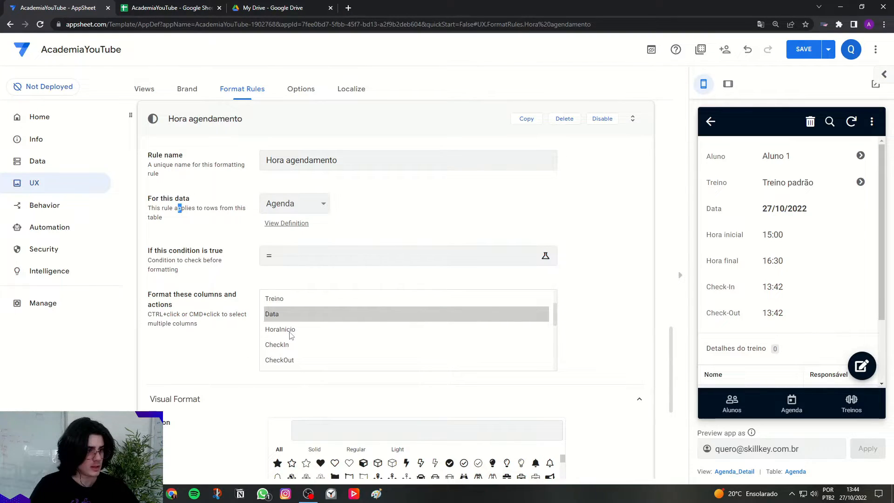
pyautogui.scroll(-1, 291, 335)
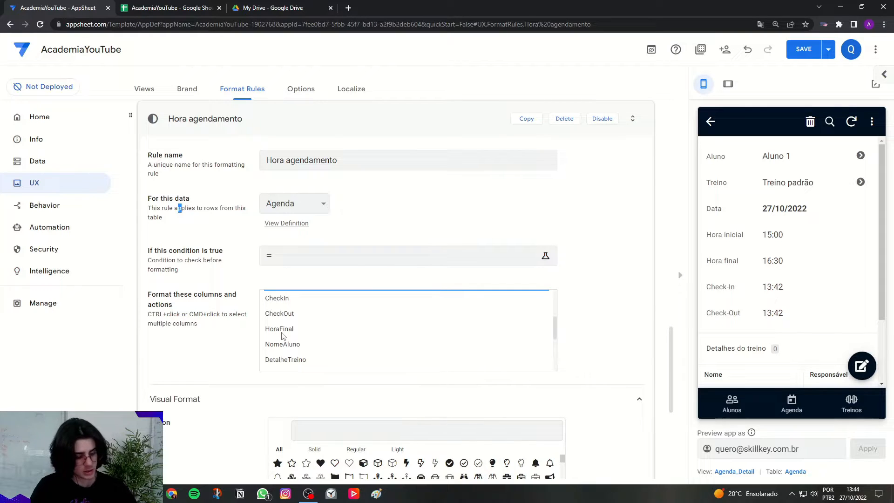
pyautogui.click(282, 331)
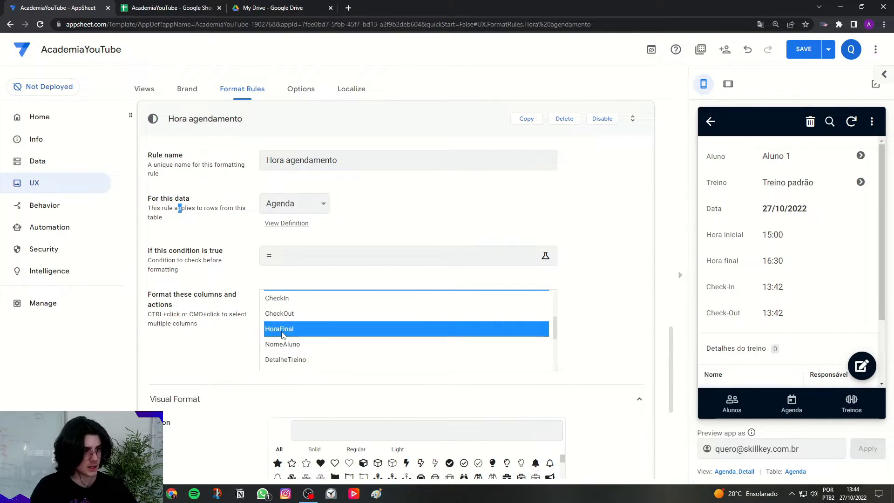
pyautogui.scroll(1, 540, 323)
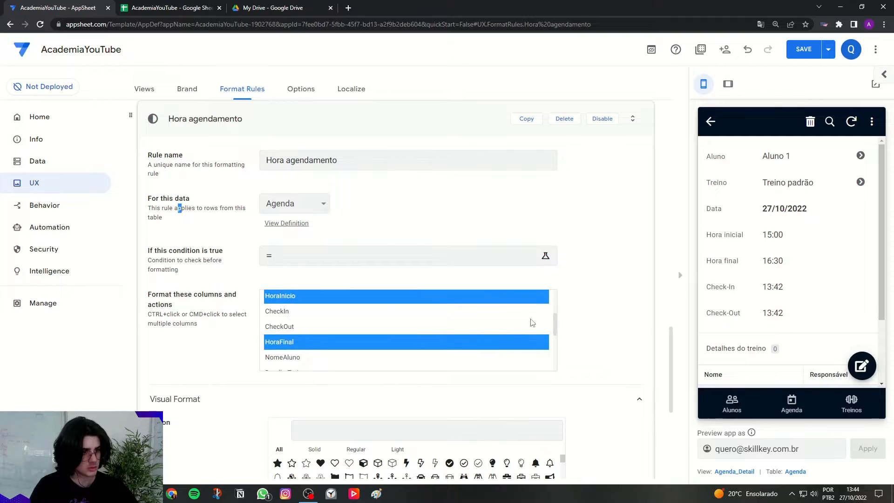
pyautogui.scroll(-1, 250, 298)
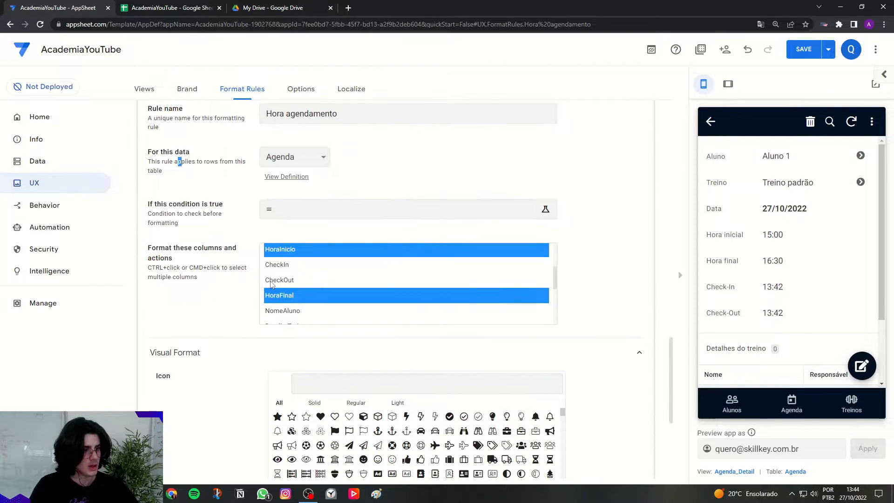
# Find icons matching "clock", give the Hora agendamento rule the outlined alarm clock, and review its text format and preview.
pyautogui.scroll(-2, 334, 310)
pyautogui.click(335, 292)
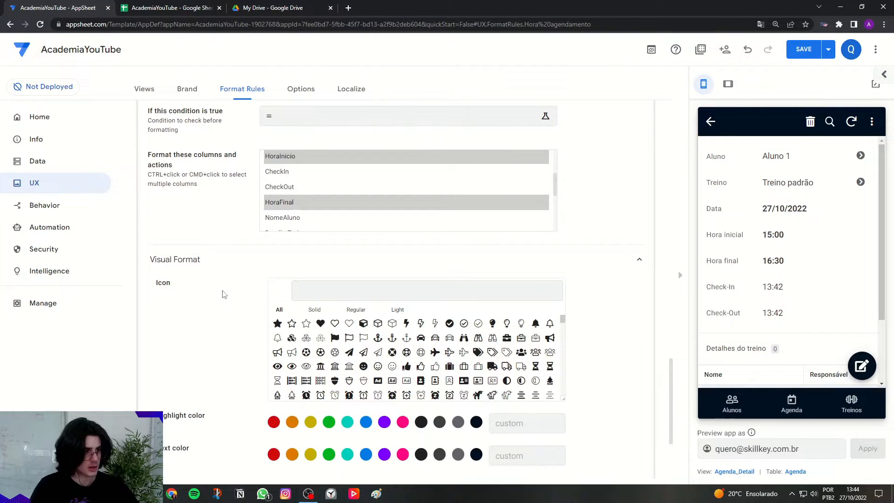
pyautogui.write('clock')
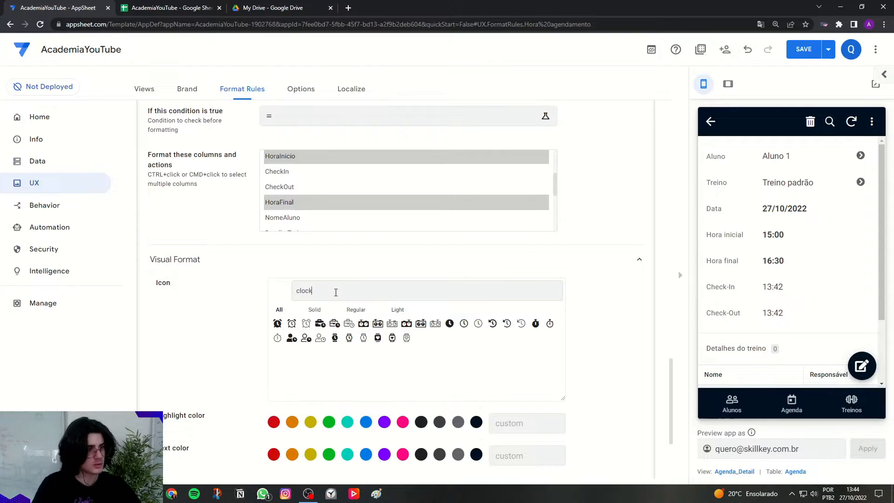
pyautogui.click(291, 324)
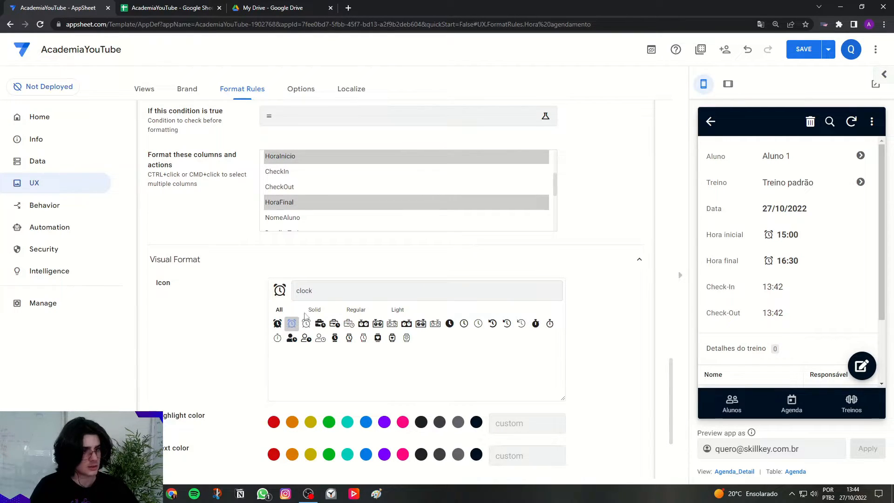
pyautogui.scroll(-3, 213, 341)
pyautogui.click(235, 362)
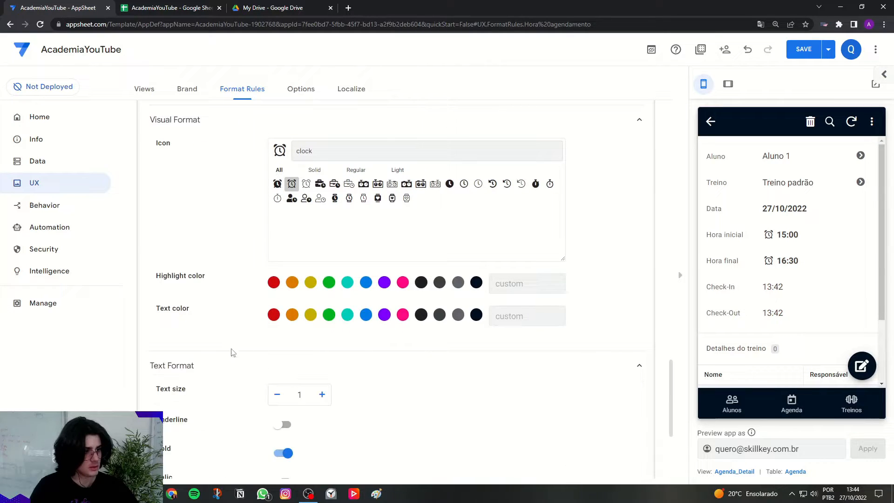
pyautogui.scroll(-2, 279, 368)
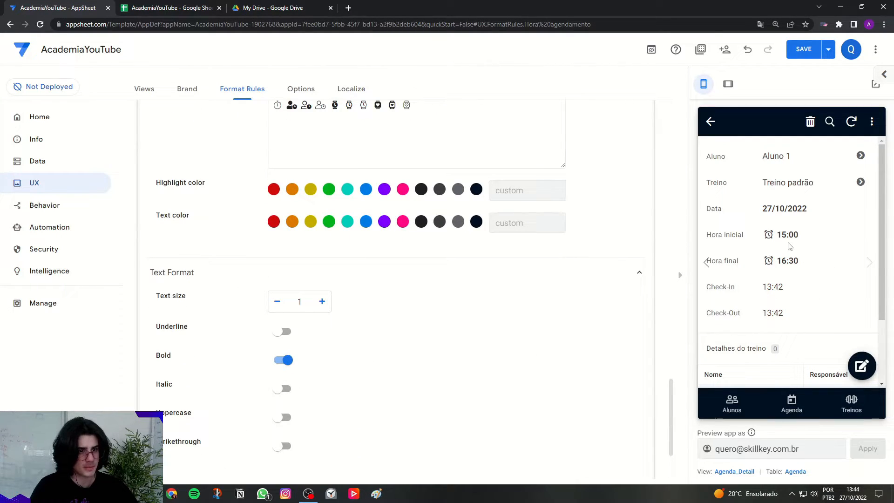
pyautogui.scroll(1, 404, 317)
pyautogui.scroll(4, 404, 317)
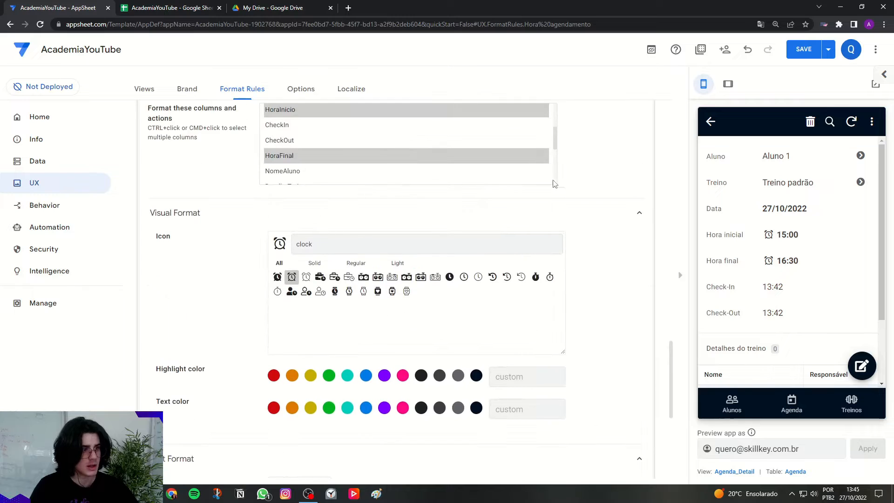
# Give the Hora agendamento rule an orange highlight color and collapse the expanded format rules.
pyautogui.moveTo(157, 369); pyautogui.dragTo(205, 369)
pyautogui.click(292, 375)
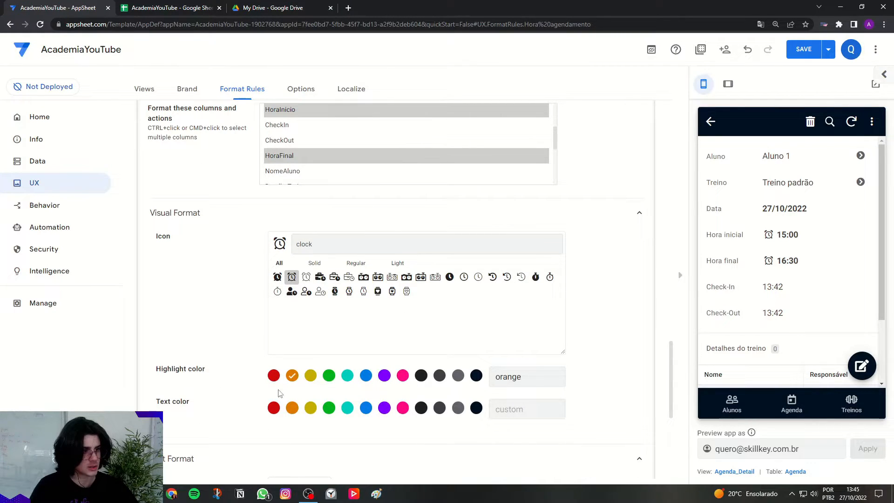
pyautogui.scroll(10, 590, 307)
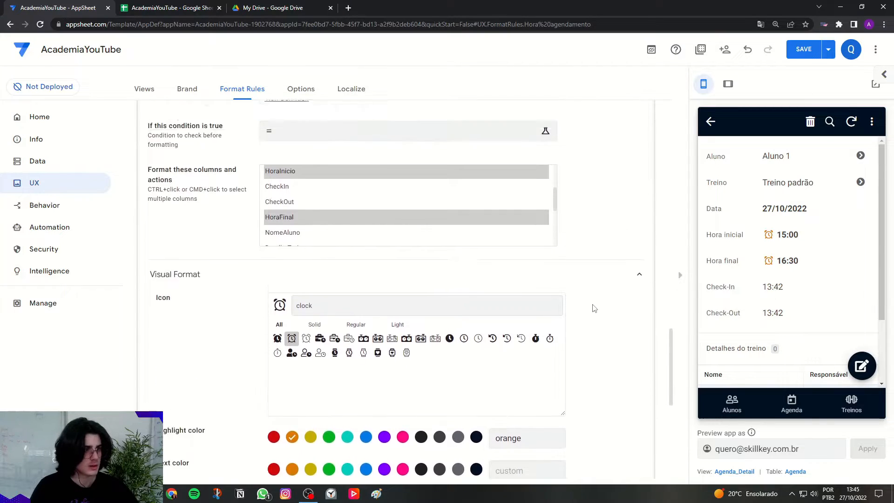
pyautogui.scroll(15, 333, 378)
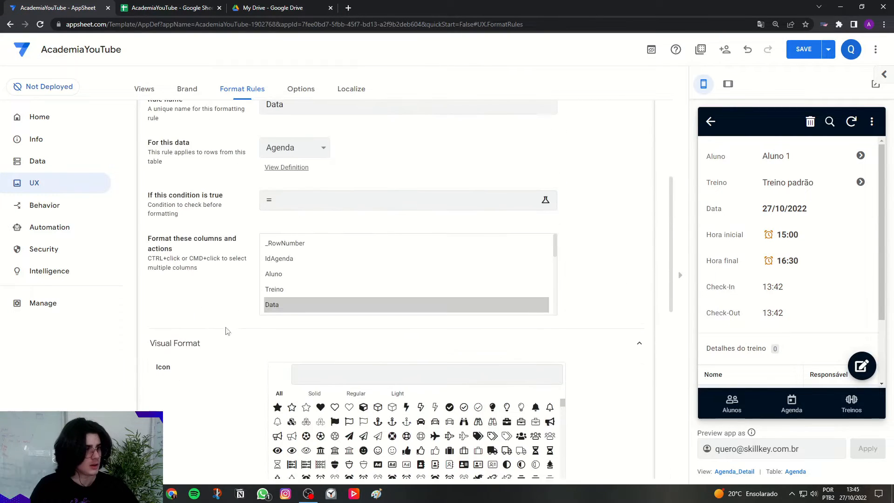
pyautogui.click(216, 286)
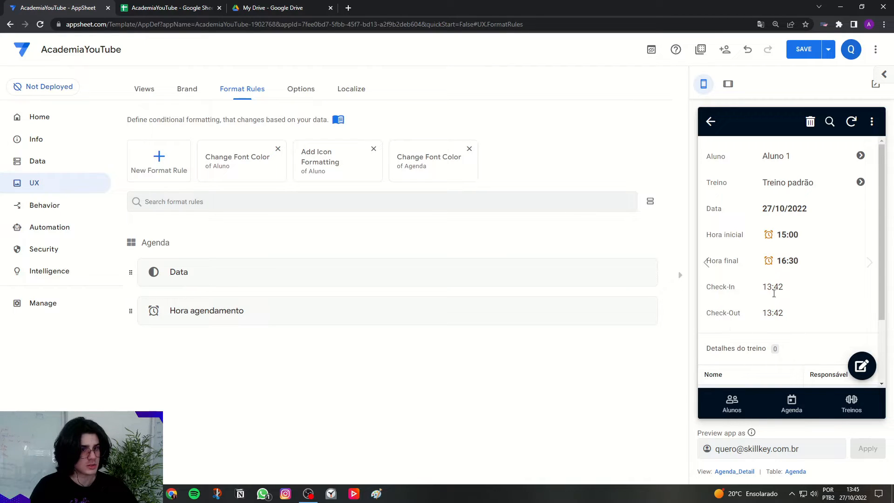
# Add an Agenda appointment for Aluno 1 with Treino padrão in the preview, and bring up an existing appointment that offers Check-In.
pyautogui.click(792, 405)
pyautogui.click(858, 368)
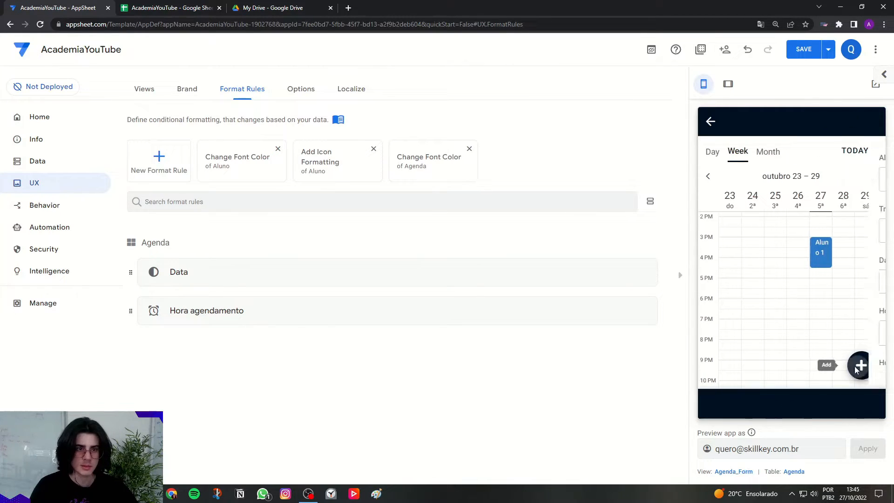
pyautogui.click(741, 180)
pyautogui.click(757, 235)
pyautogui.click(748, 180)
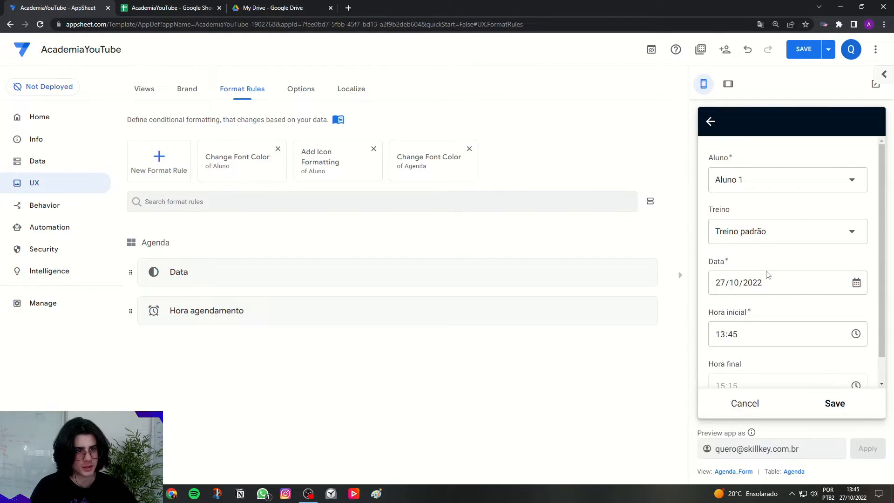
pyautogui.scroll(-1, 750, 265)
pyautogui.scroll(-1, 749, 266)
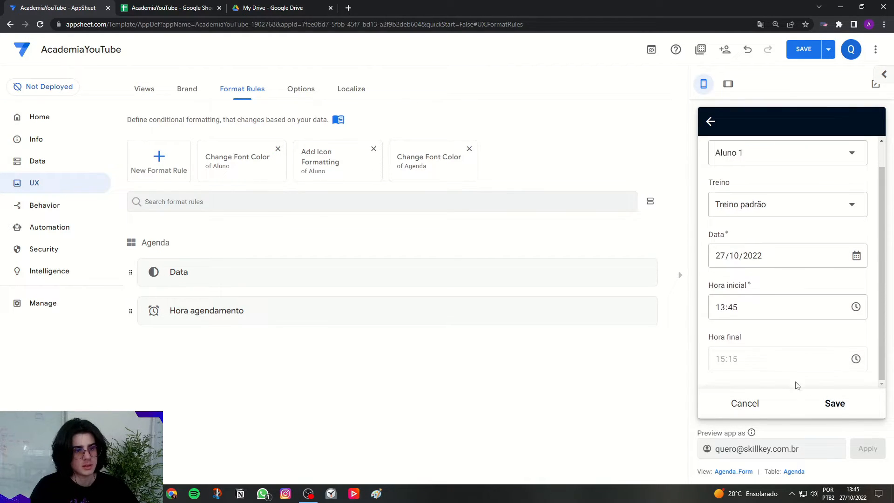
pyautogui.click(833, 404)
pyautogui.click(825, 270)
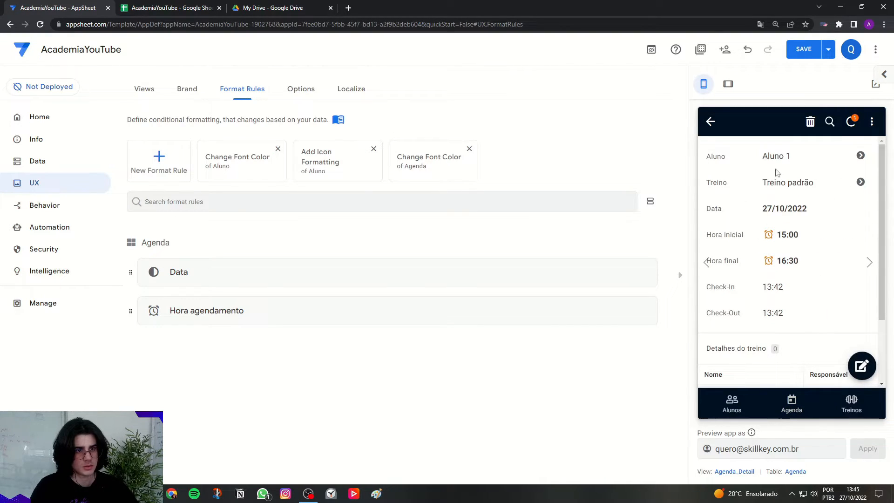
pyautogui.click(706, 262)
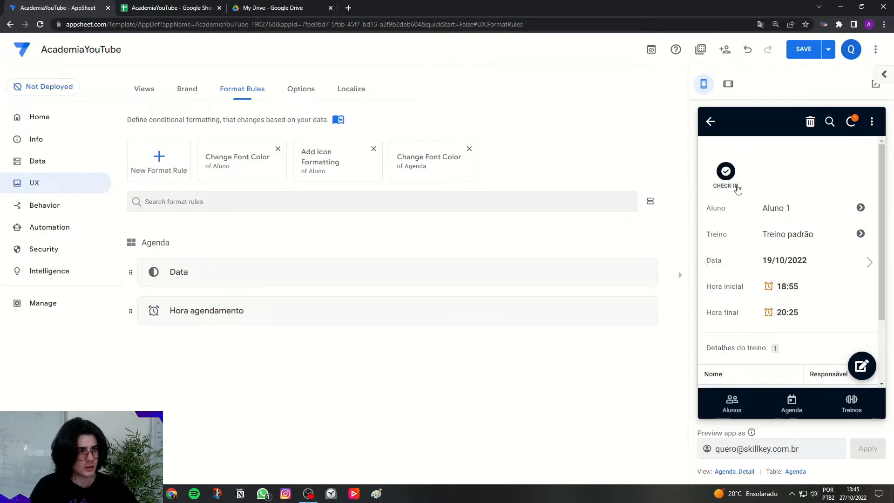
# Create a new format rule for the Agenda table and name it "Action check in".
pyautogui.click(188, 163)
pyautogui.click(298, 204)
pyautogui.click(292, 219)
pyautogui.moveTo(335, 157); pyautogui.dragTo(221, 163)
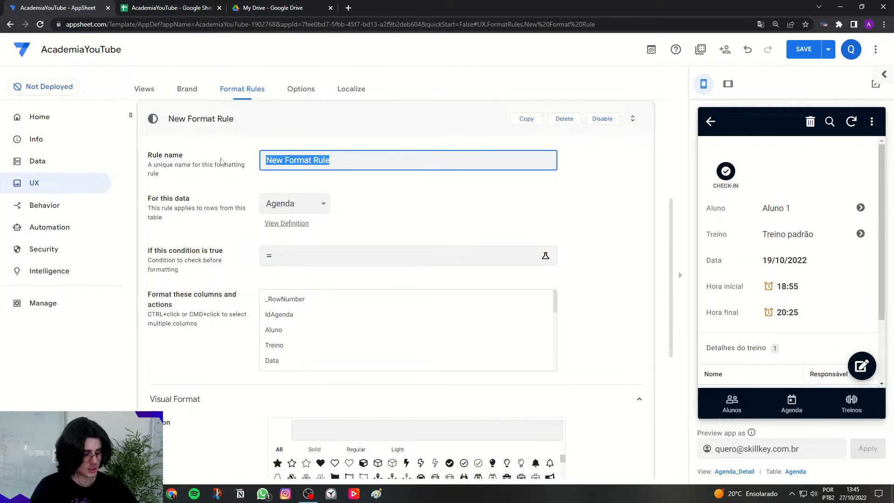
pyautogui.press('capslock')
pyautogui.write('Action ')
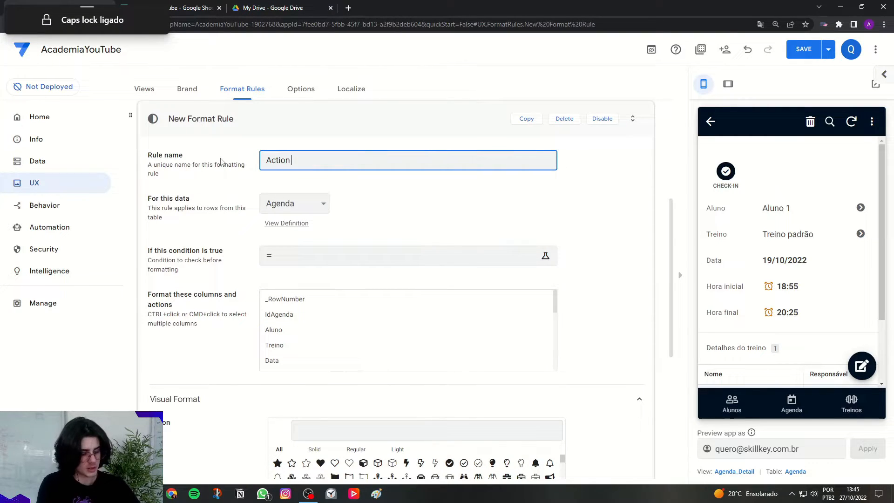
pyautogui.write('check in')
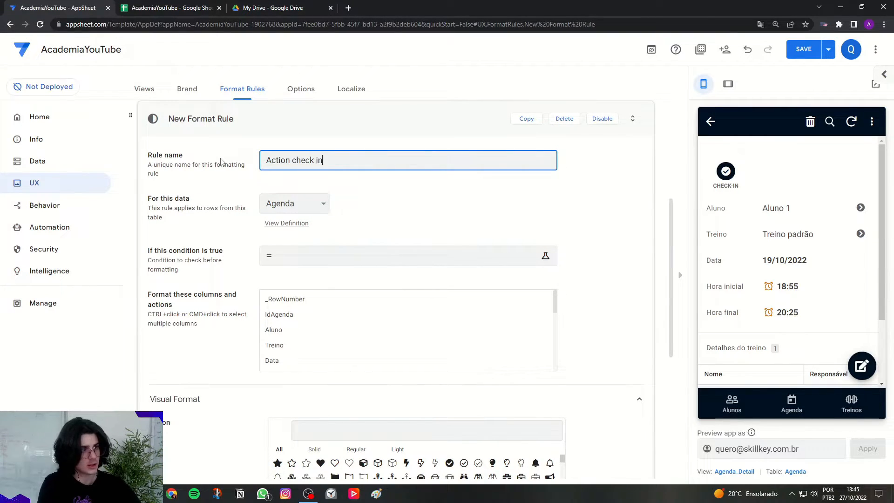
pyautogui.click(190, 149)
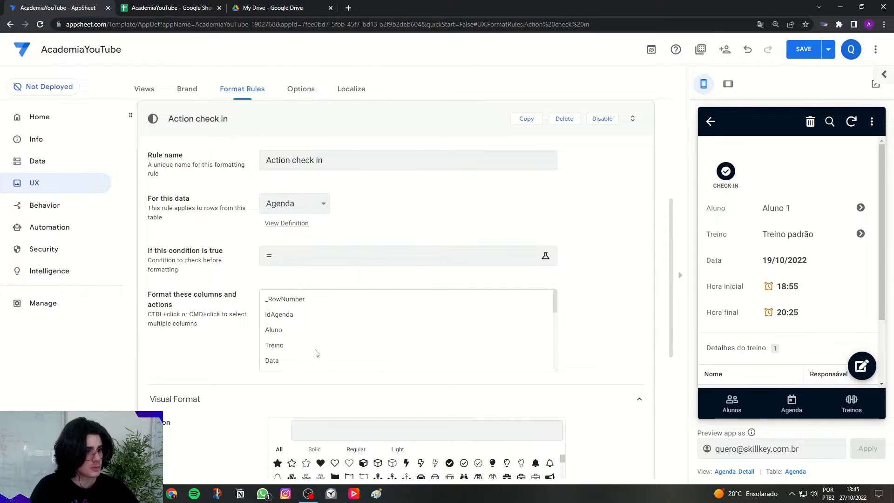
# Set the Action check in rule to format the Check-In action.
pyautogui.scroll(-2, 301, 278)
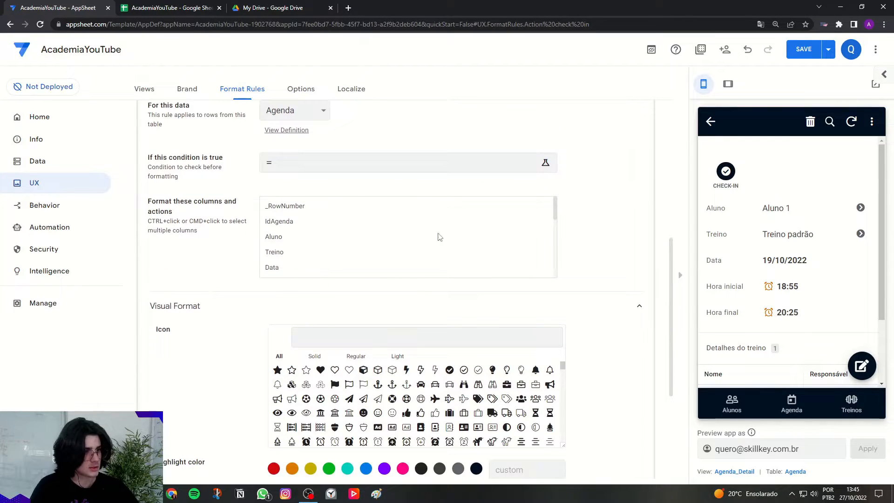
pyautogui.moveTo(551, 215); pyautogui.dragTo(559, 259)
pyautogui.click(278, 233)
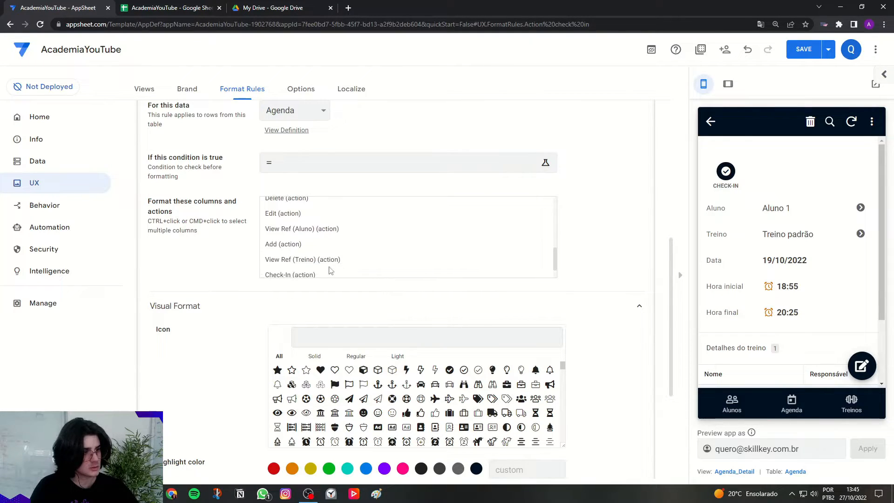
pyautogui.scroll(-1, 312, 275)
pyautogui.click(299, 257)
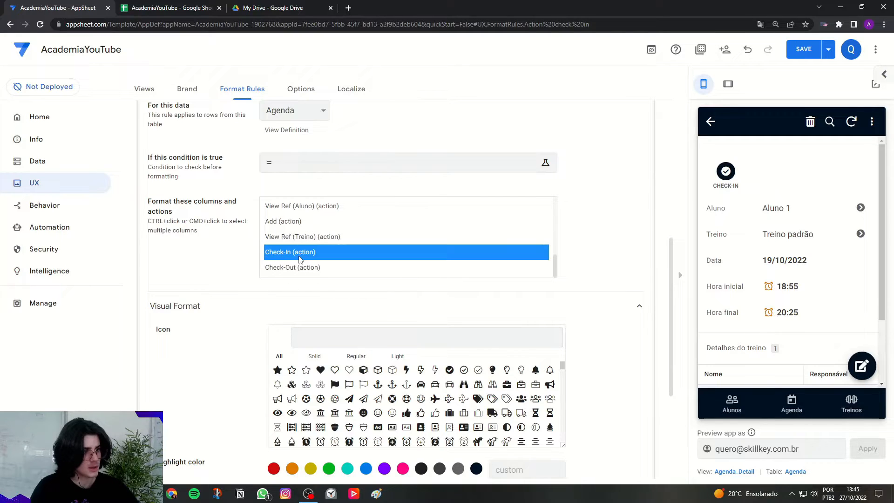
# Give the Action check in rule a green highlight color.
pyautogui.scroll(-3, 242, 331)
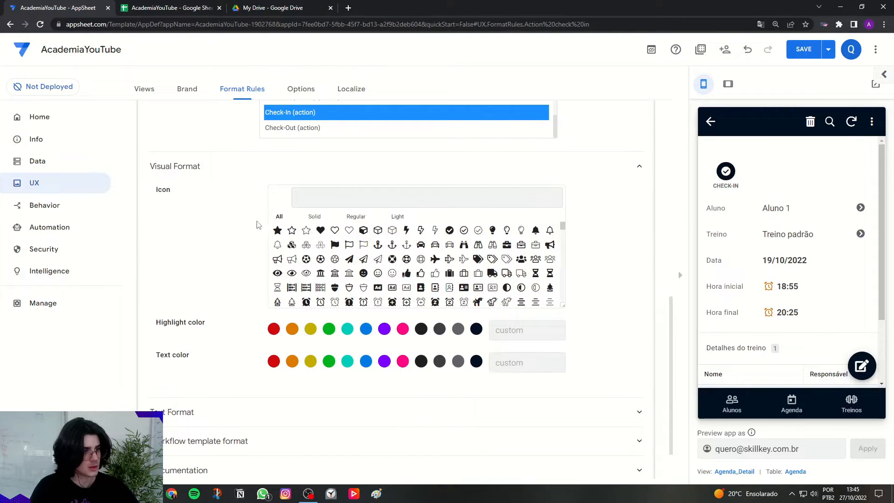
pyautogui.click(329, 329)
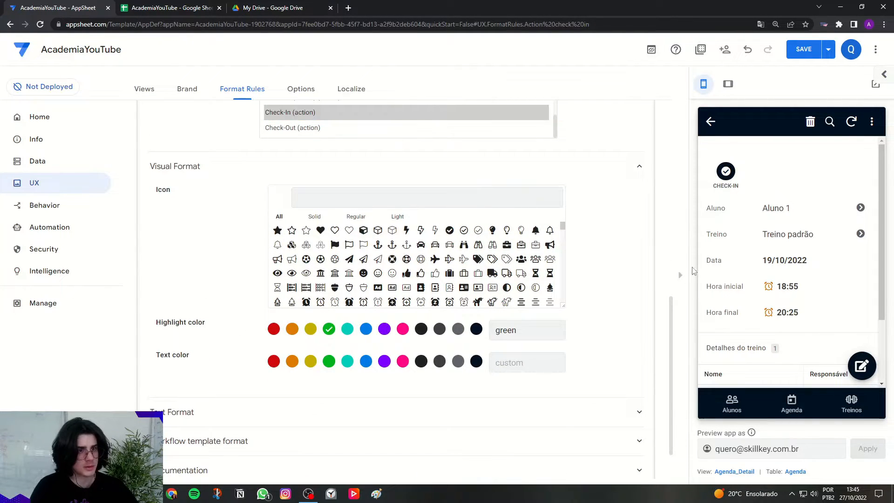
pyautogui.scroll(1, 538, 260)
pyautogui.scroll(10, 538, 260)
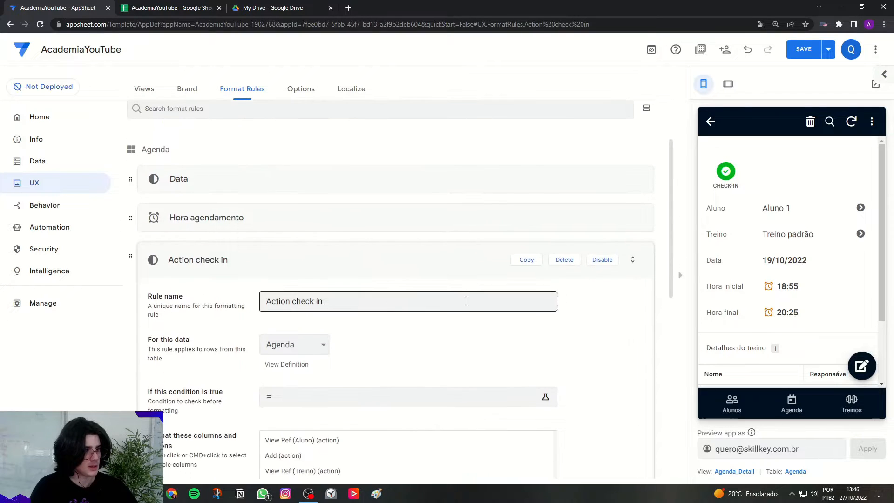
# Duplicate the Action check in rule and name the copy "Action check out".
pyautogui.click(525, 259)
pyautogui.scroll(2, 548, 272)
pyautogui.moveTo(377, 253); pyautogui.dragTo(319, 249)
pyautogui.write('out')
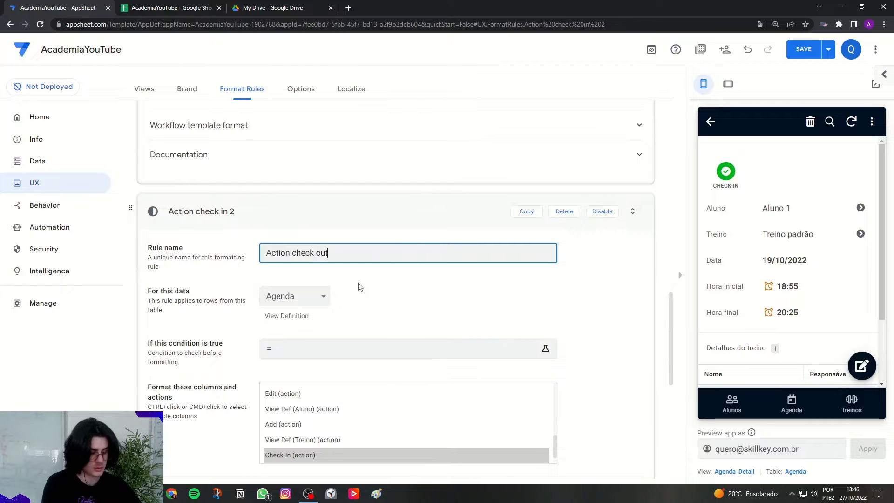
pyautogui.click(360, 287)
# Set the Action check out rule's highlight color to purple and save the app.
pyautogui.scroll(15, 209, 251)
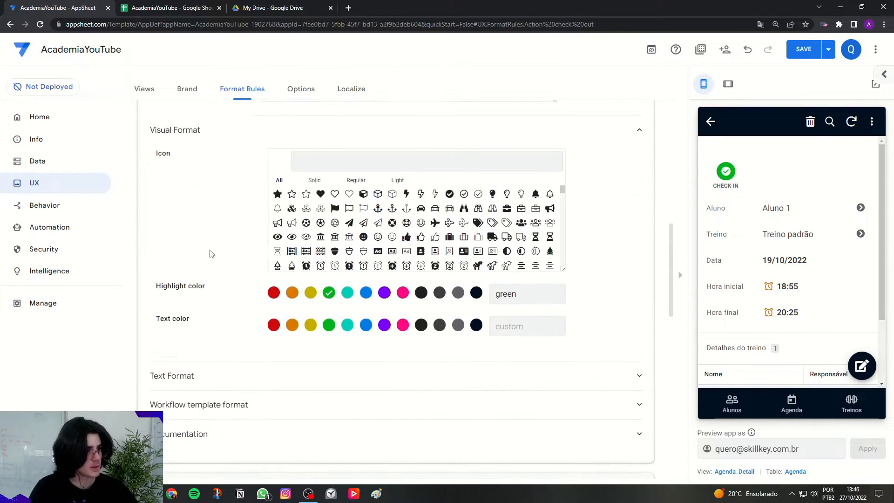
pyautogui.click(219, 177)
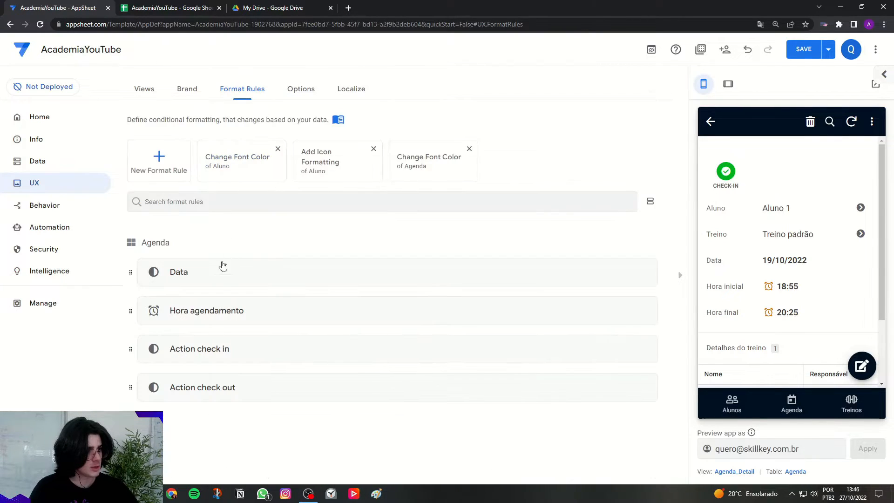
pyautogui.click(218, 386)
pyautogui.scroll(-10, 210, 335)
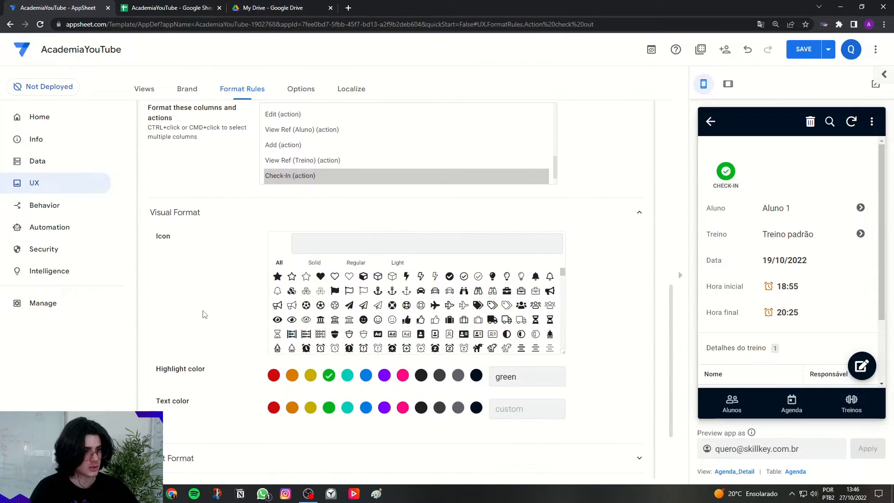
pyautogui.click(383, 376)
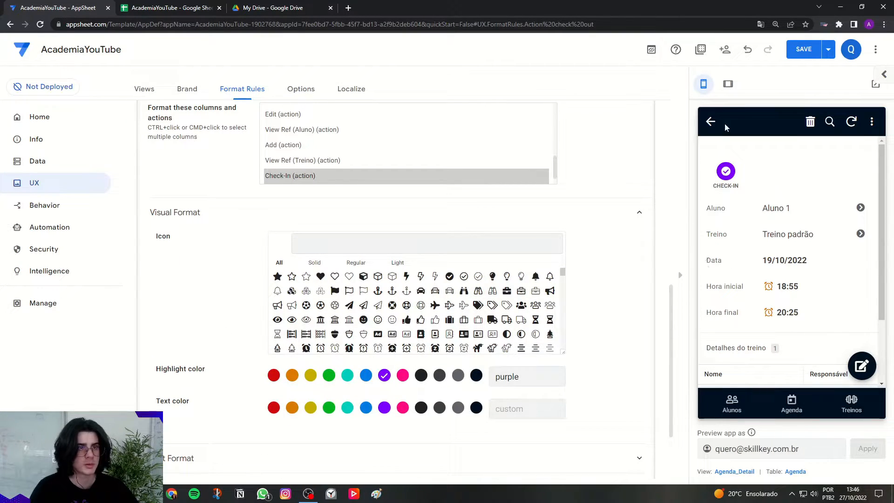
pyautogui.click(803, 51)
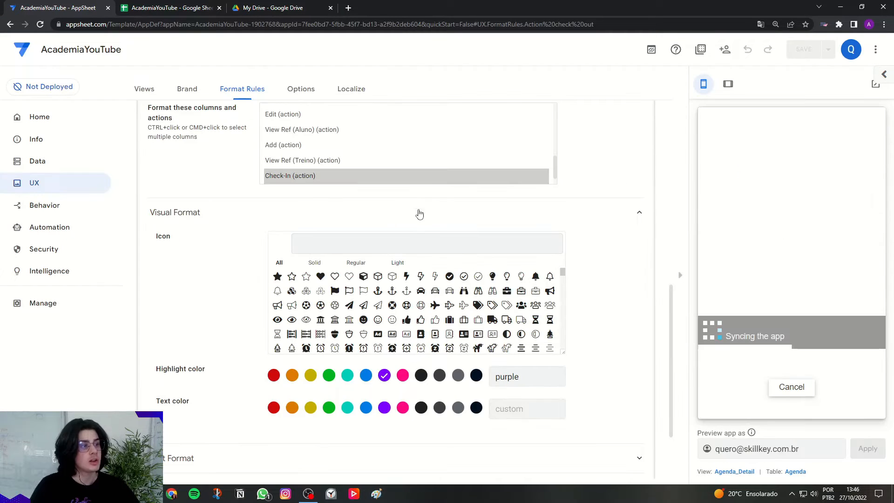
# Review which action and highlight color the Action check in rule uses.
pyautogui.scroll(7, 416, 208)
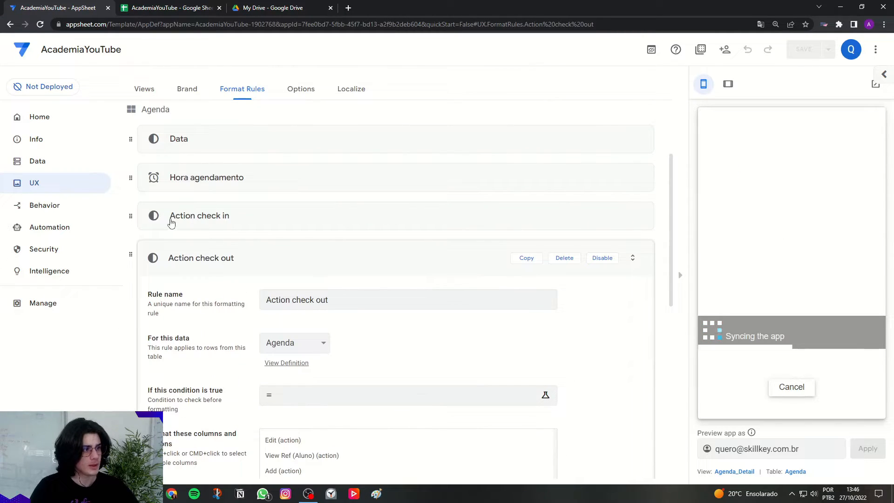
pyautogui.click(229, 224)
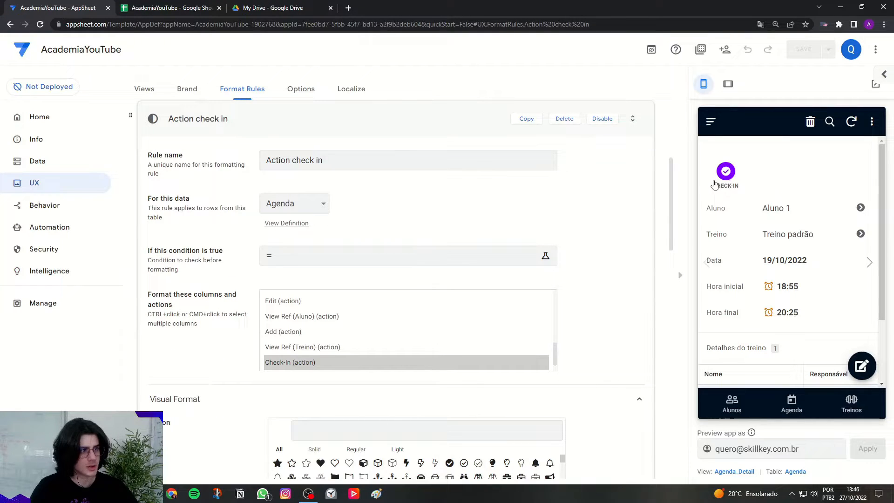
pyautogui.scroll(-6, 321, 309)
pyautogui.scroll(6, 321, 308)
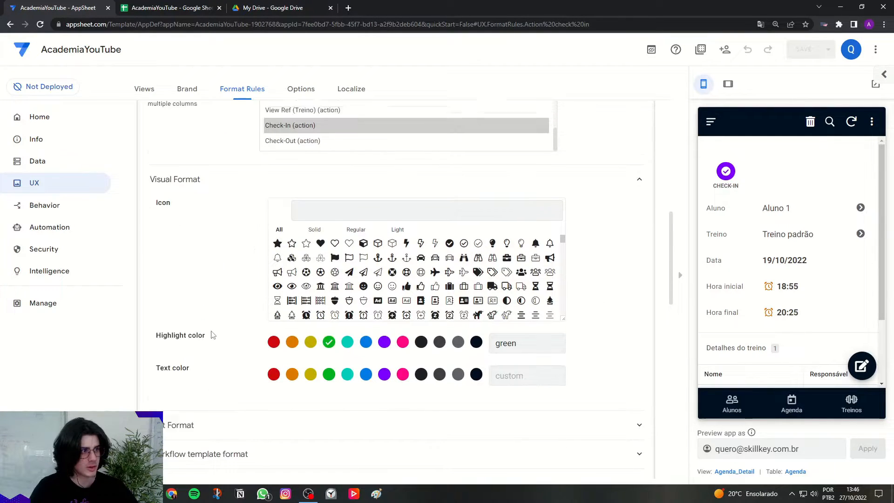
pyautogui.click(218, 210)
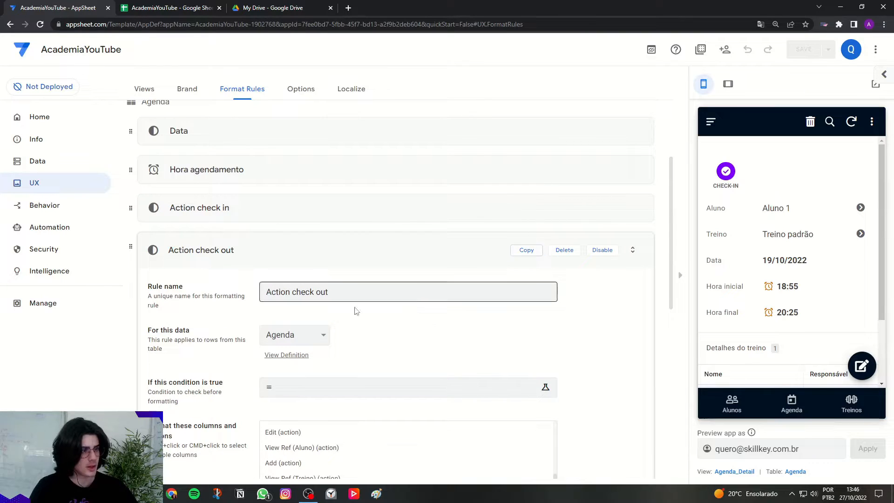
# Set the Action check out rule to format the Check-Out action instead of Check-In, and save the app.
pyautogui.scroll(-5, 349, 316)
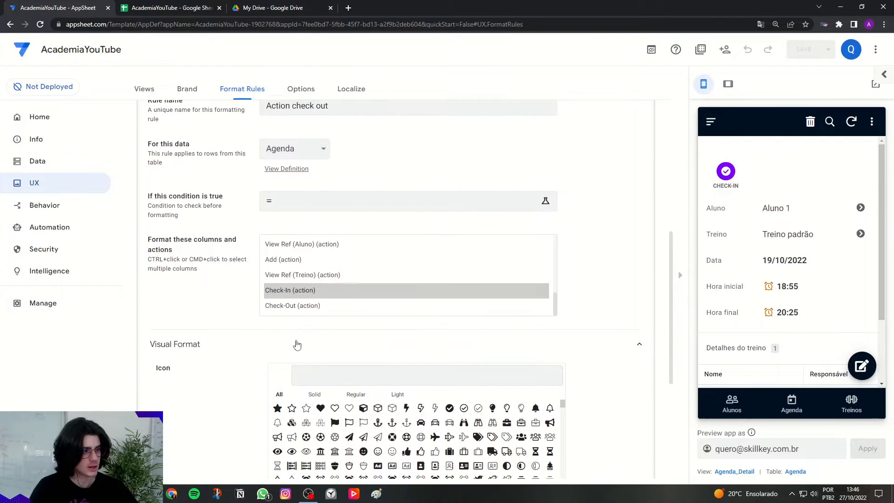
pyautogui.click(292, 308)
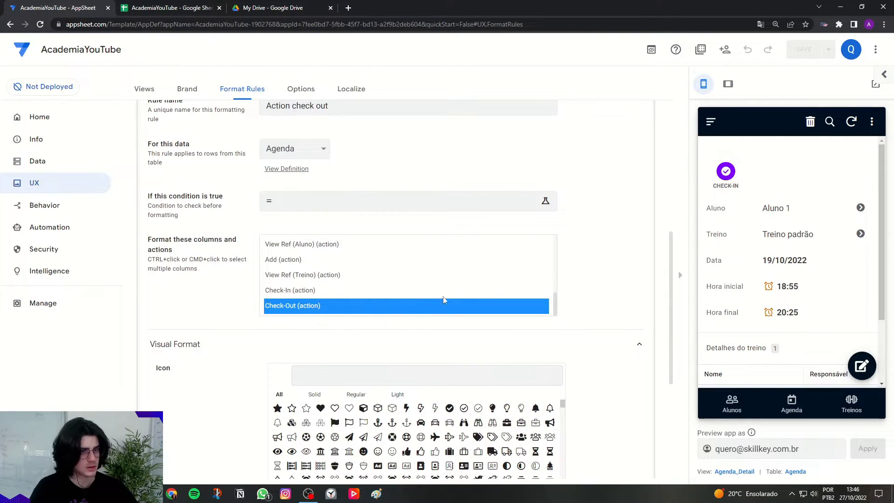
pyautogui.scroll(4, 603, 294)
pyautogui.click(461, 194)
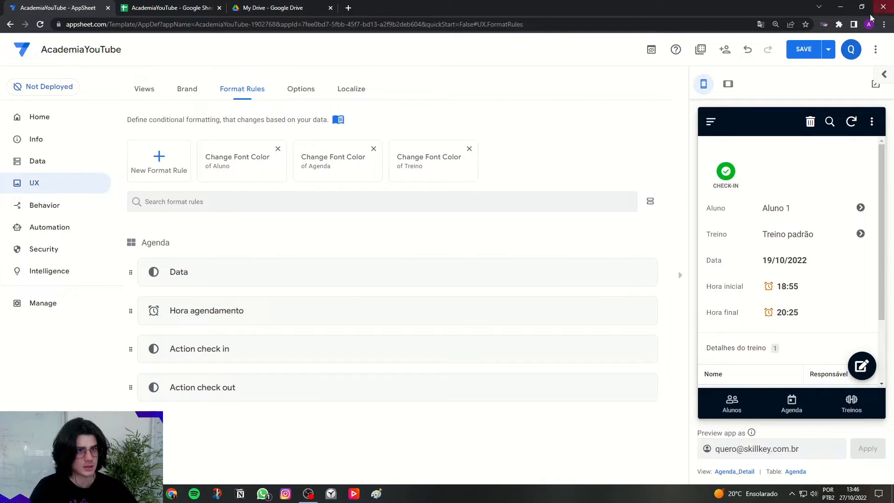
pyautogui.click(807, 49)
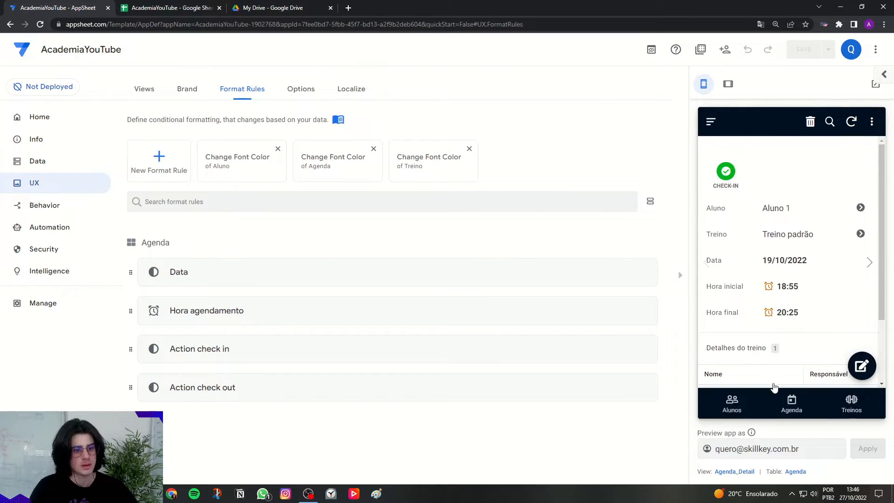
# Open the 13:45 appointment of 27/10/2022 from the Agenda preview and run its Check-In action.
pyautogui.click(790, 404)
pyautogui.click(818, 233)
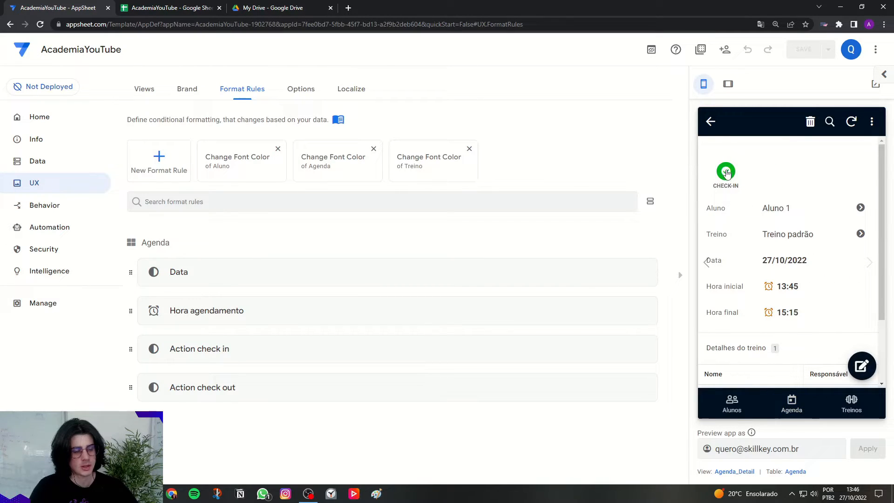
pyautogui.click(726, 172)
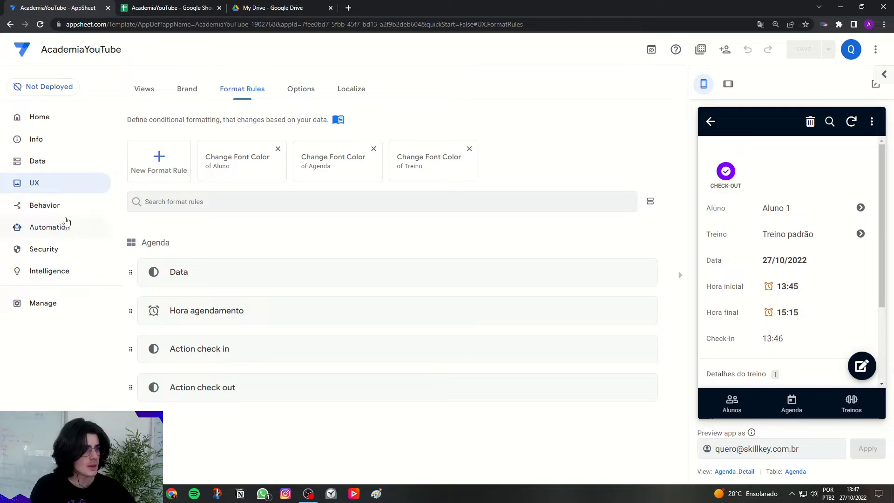
# Open the Agenda's Check-Out action and turn on its confirmation requirement.
pyautogui.click(44, 205)
pyautogui.click(361, 279)
pyautogui.click(227, 419)
pyautogui.scroll(-4, 283, 323)
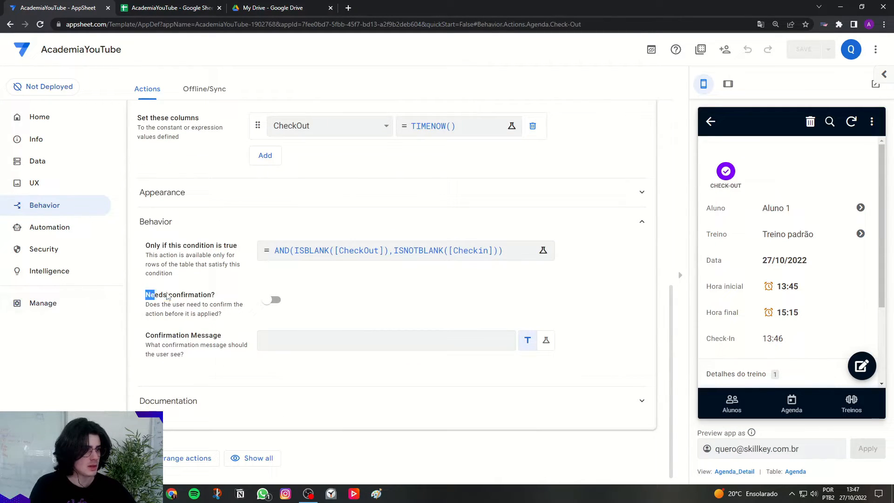
pyautogui.click(272, 300)
pyautogui.moveTo(150, 336); pyautogui.dragTo(230, 336)
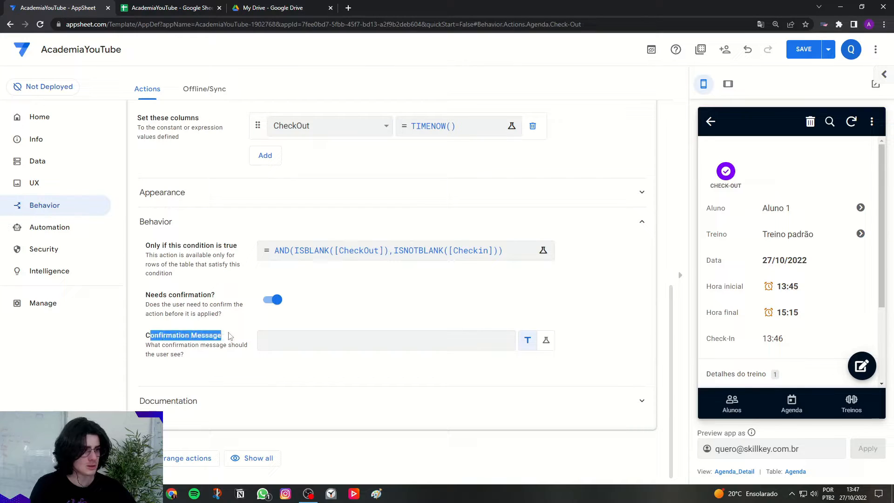
# Set the Check-Out action's confirmation message to 'Deseja finalizar o seu treino?' in single quotes and save the app.
pyautogui.click(292, 336)
pyautogui.write("'")
pyautogui.press('capslock')
pyautogui.write('D')
pyautogui.press('capslock')
pyautogui.write('es')
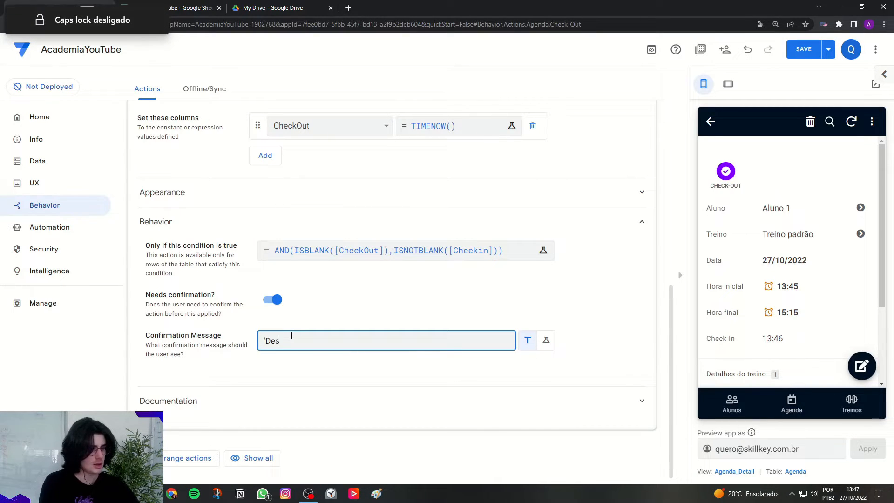
pyautogui.write('eja finalizar o seu treino?')
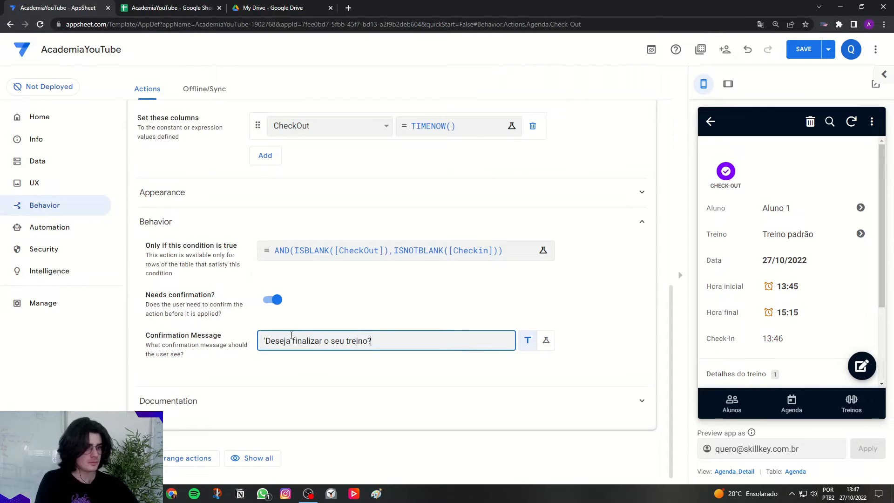
pyautogui.write("'")
pyautogui.click(280, 322)
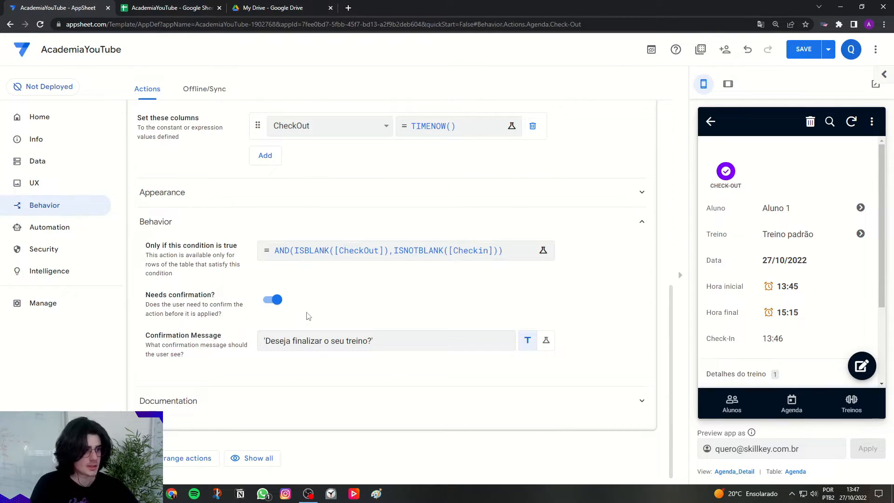
pyautogui.scroll(8, 339, 333)
pyautogui.click(334, 323)
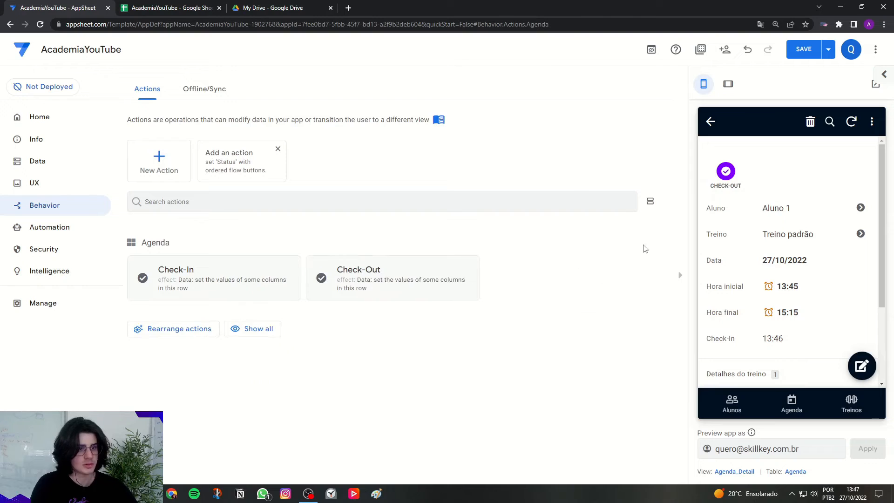
pyautogui.click(795, 56)
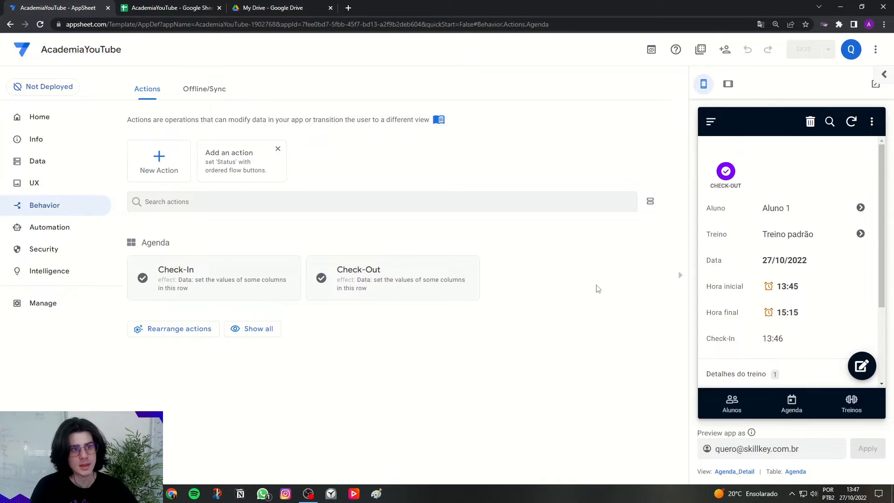
# Trigger Check-Out in the preview to read its confirmation, dismiss it without confirming, and view the appointment in the tablet layout.
pyautogui.click(725, 173)
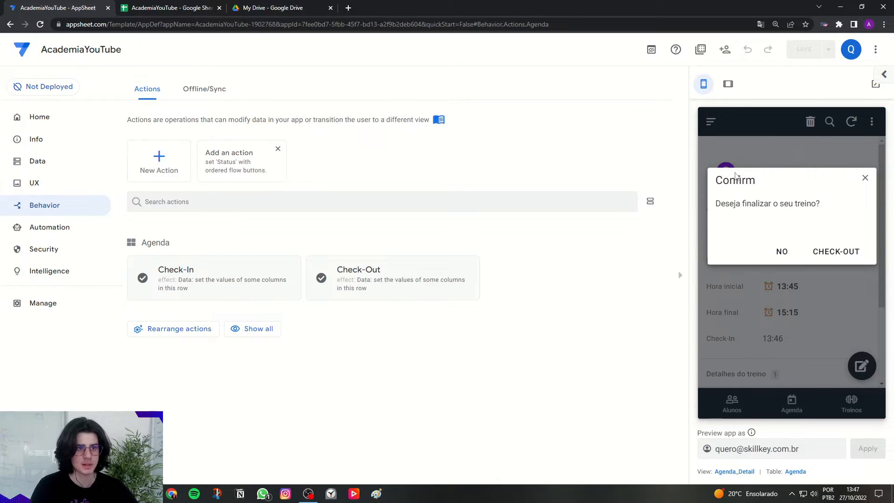
pyautogui.moveTo(741, 204); pyautogui.dragTo(816, 204)
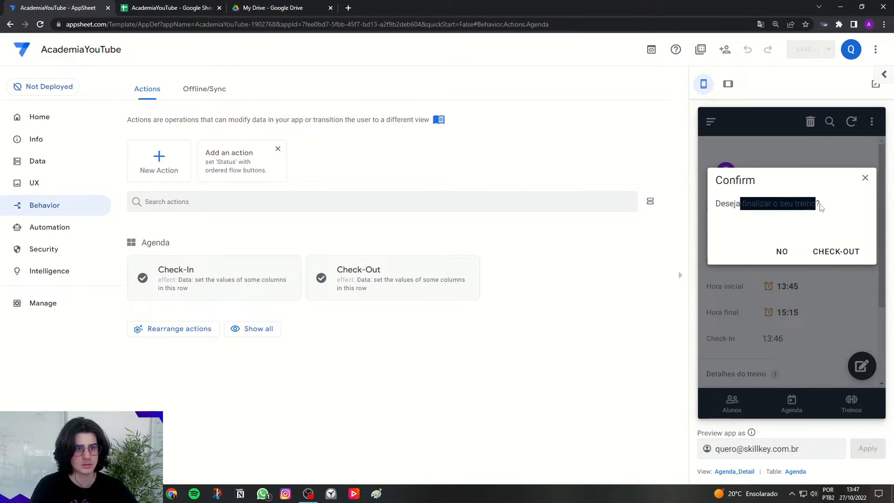
pyautogui.click(866, 180)
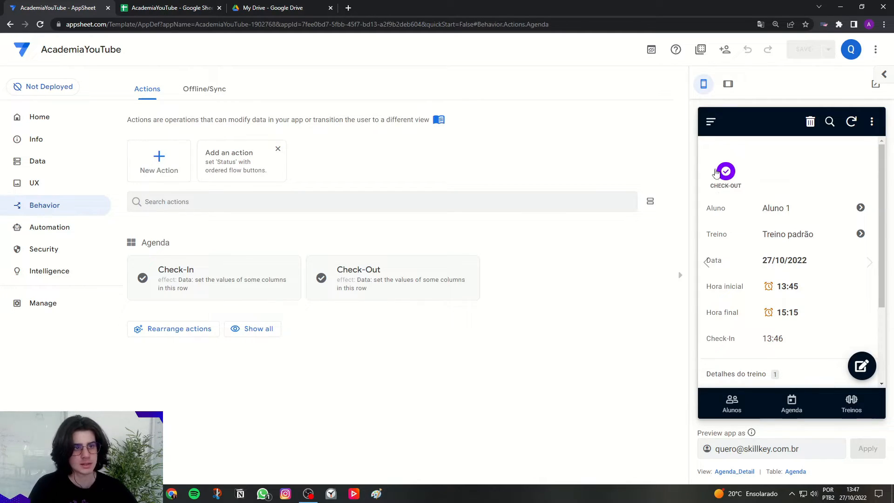
pyautogui.click(728, 84)
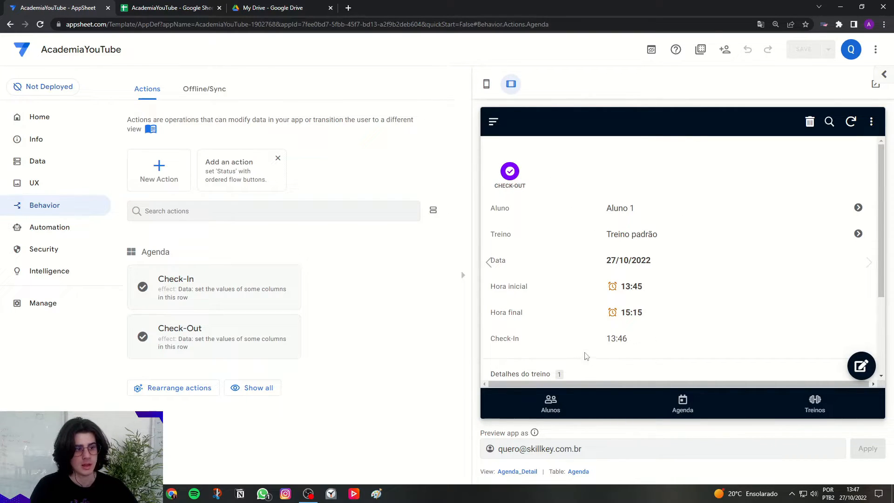
pyautogui.moveTo(580, 358); pyautogui.dragTo(727, 348)
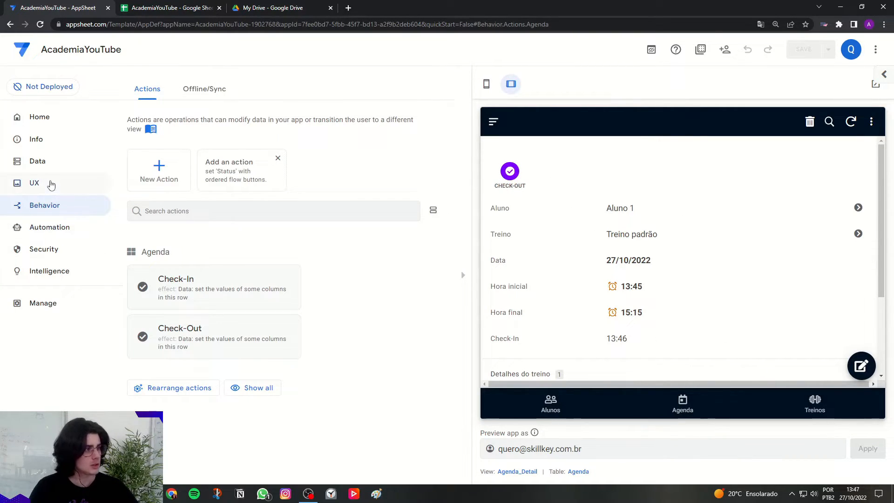
# Return to the format rules and show the Alunos view in the phone preview.
pyautogui.click(52, 184)
pyautogui.click(233, 97)
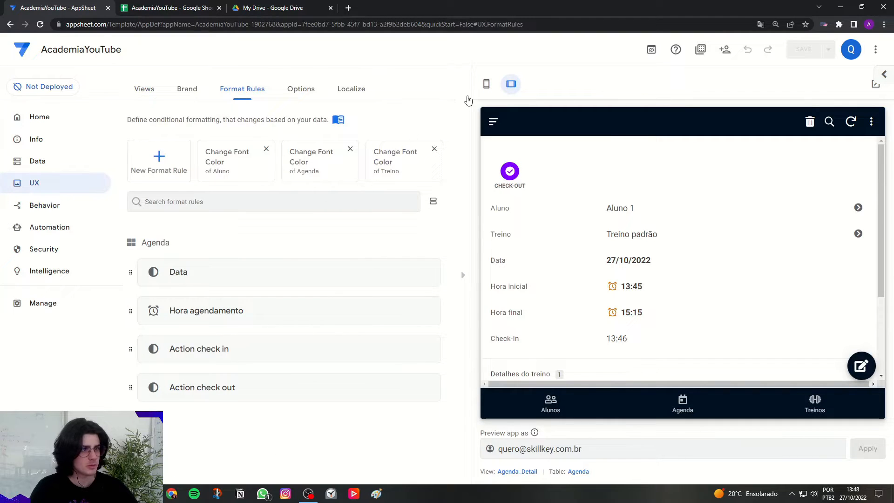
pyautogui.click(486, 84)
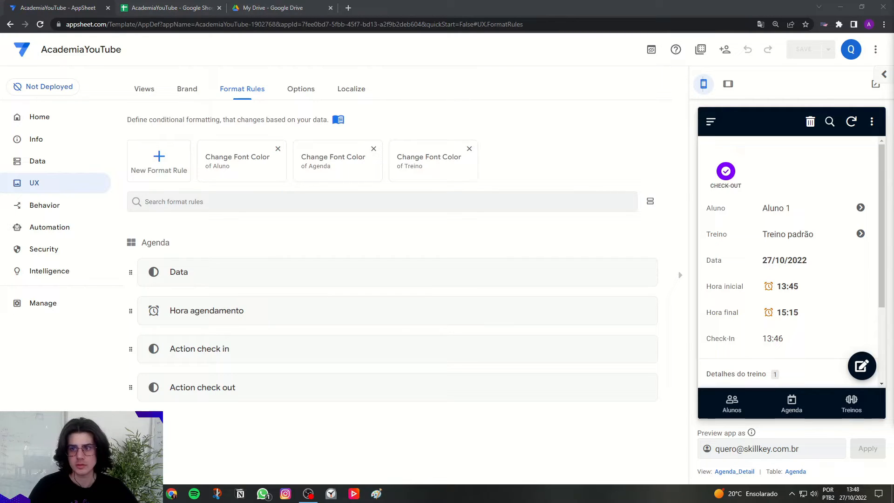
pyautogui.click(733, 413)
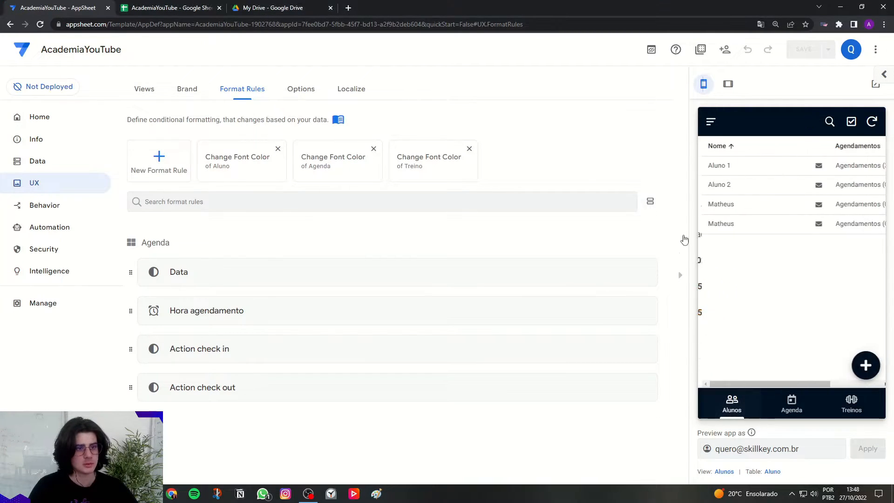
# Create a format rule named Icone aluno for the Aluno table, applied to the Nome column.
pyautogui.click(180, 173)
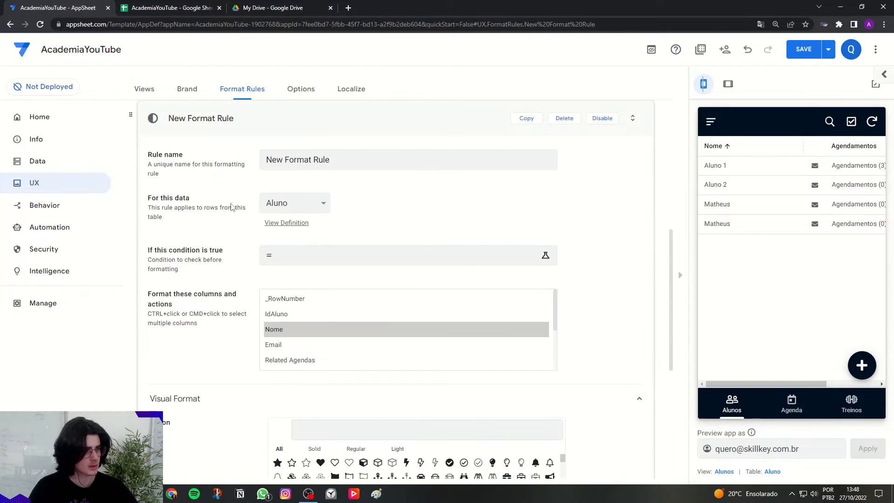
pyautogui.write('I')
pyautogui.press('capslock')
pyautogui.write('con')
pyautogui.click(160, 175)
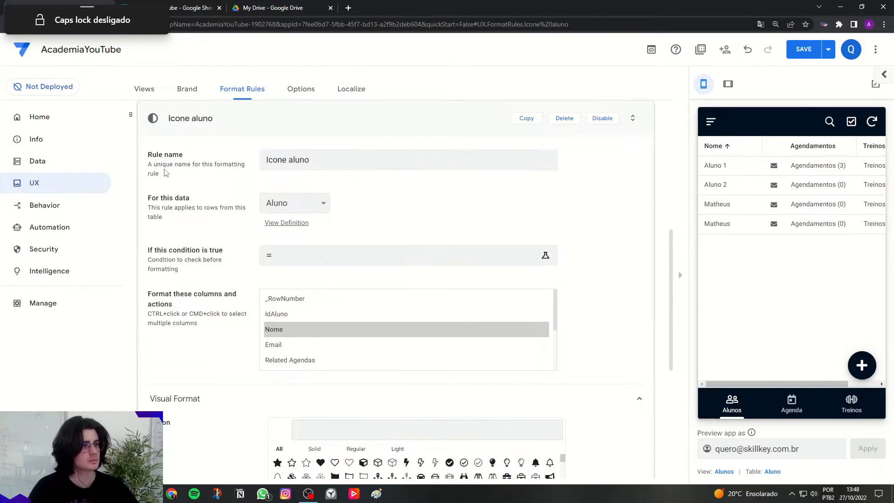
pyautogui.click(273, 329)
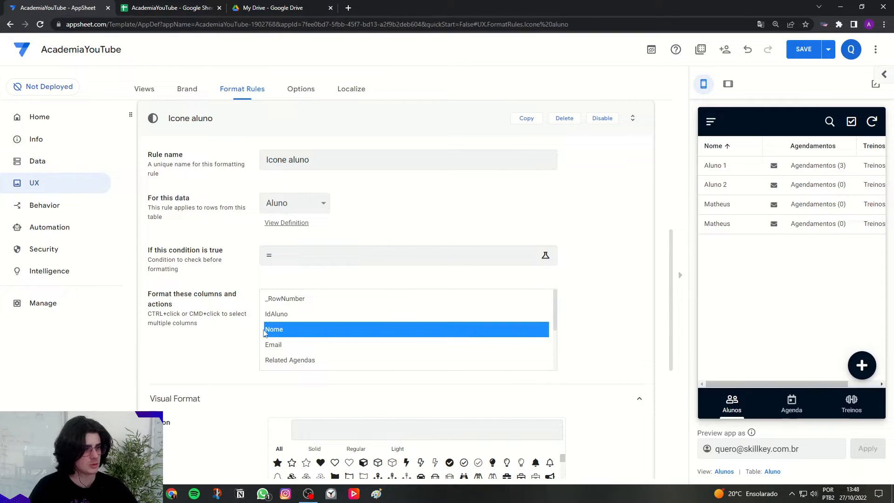
# Search the icons for "user" and assign the outlined single-person icon to the Icone aluno rule.
pyautogui.scroll(-3, 270, 325)
pyautogui.click(325, 287)
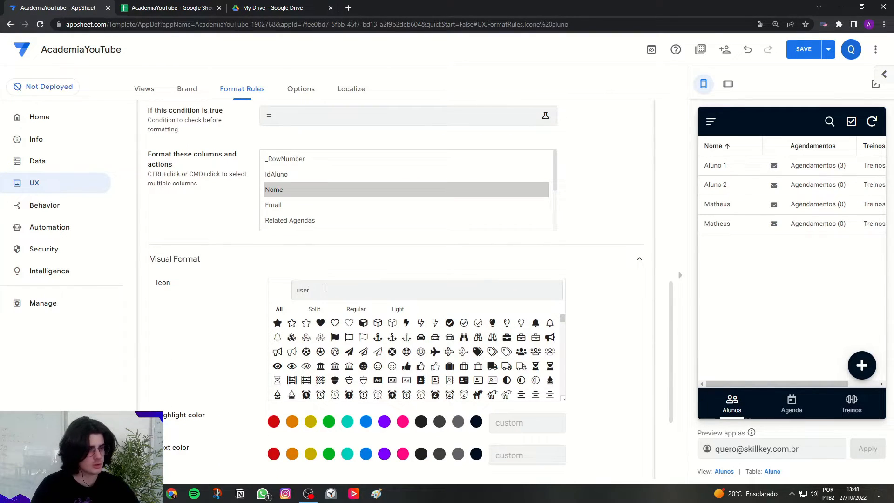
pyautogui.write('user')
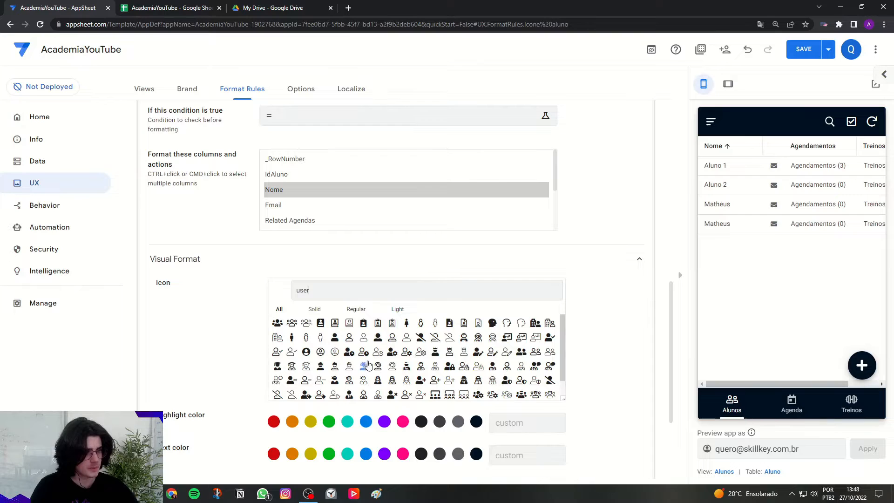
pyautogui.click(349, 337)
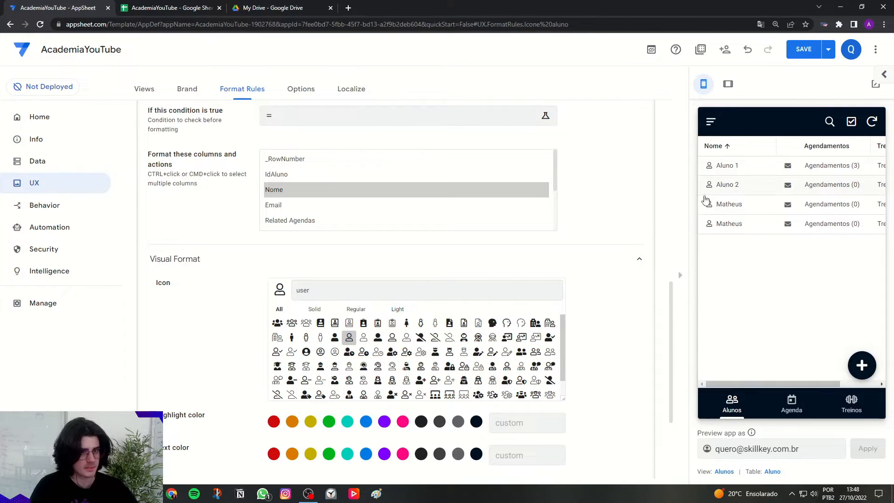
# Turn on bold text for the Icone aluno rule.
pyautogui.scroll(-3, 571, 269)
pyautogui.scroll(-2, 204, 347)
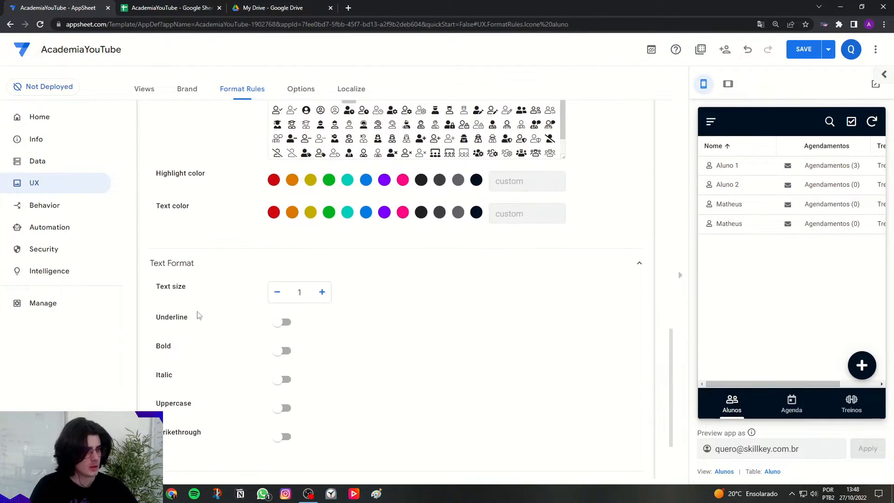
pyautogui.moveTo(146, 262); pyautogui.dragTo(212, 264)
pyautogui.click(283, 350)
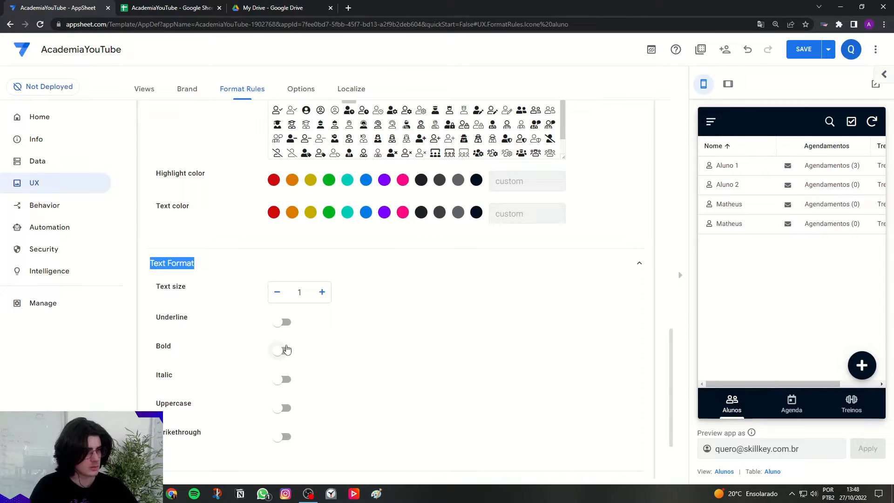
# Set the Icone aluno rule's highlight color to themeMainColor and collapse the rule.
pyautogui.scroll(3, 627, 321)
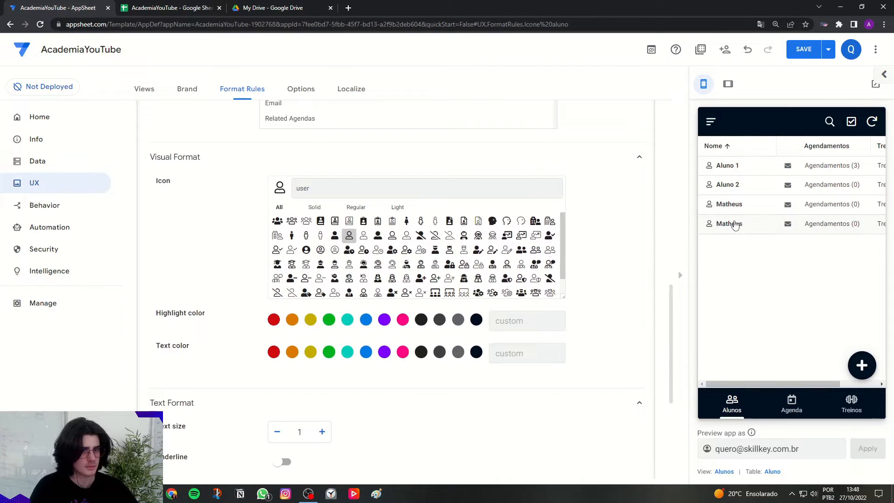
pyautogui.moveTo(161, 313); pyautogui.dragTo(207, 313)
pyautogui.click(228, 313)
pyautogui.click(476, 320)
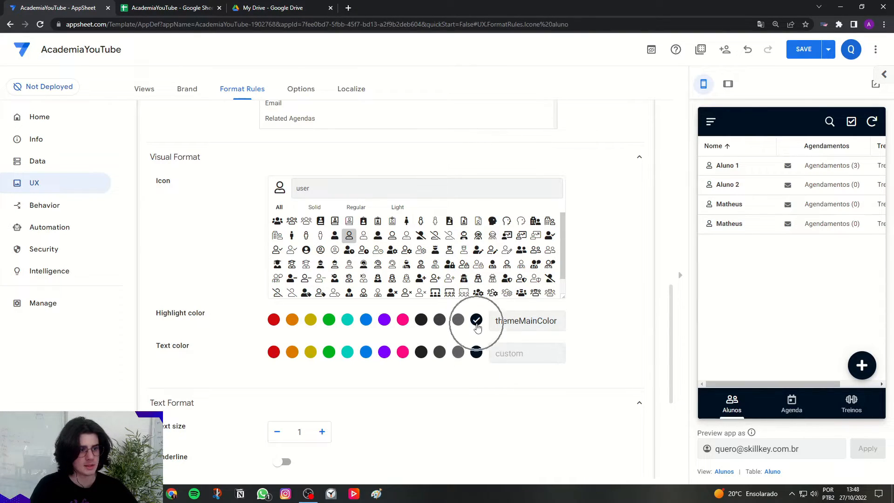
pyautogui.doubleClick(531, 329)
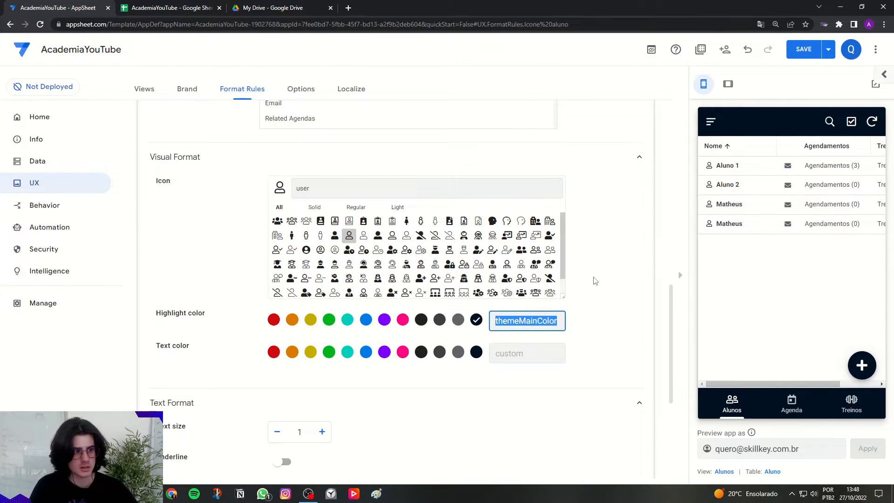
pyautogui.scroll(10, 593, 281)
pyautogui.click(262, 338)
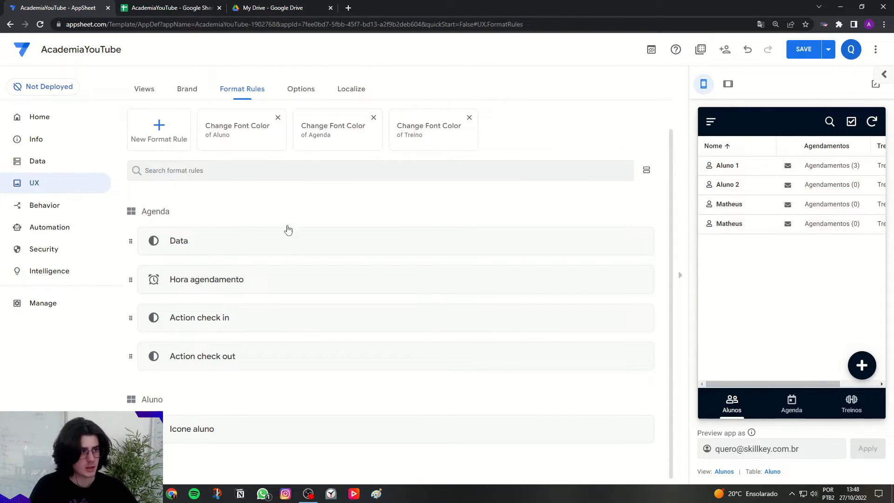
# Create another format rule for the Aluno table and name it Action email.
pyautogui.click(158, 129)
pyautogui.click(417, 163)
pyautogui.hotkey('ctrl', 'a')
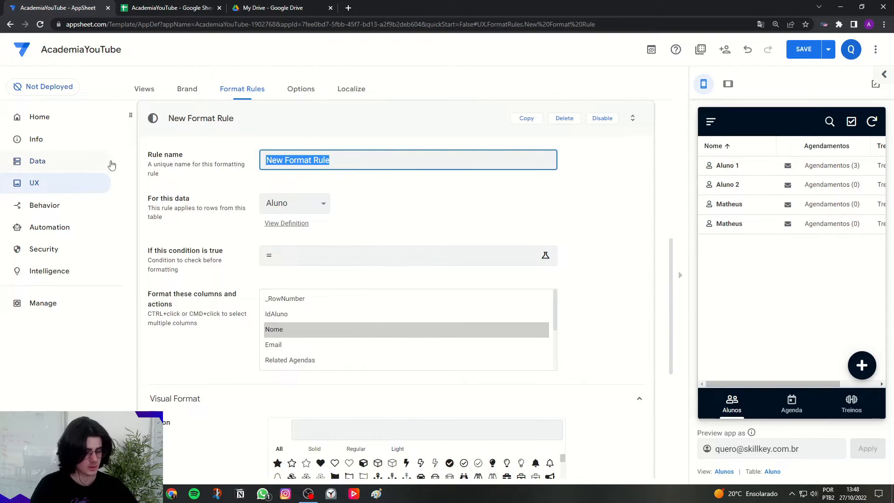
pyautogui.press('capslock')
pyautogui.write('Actin')
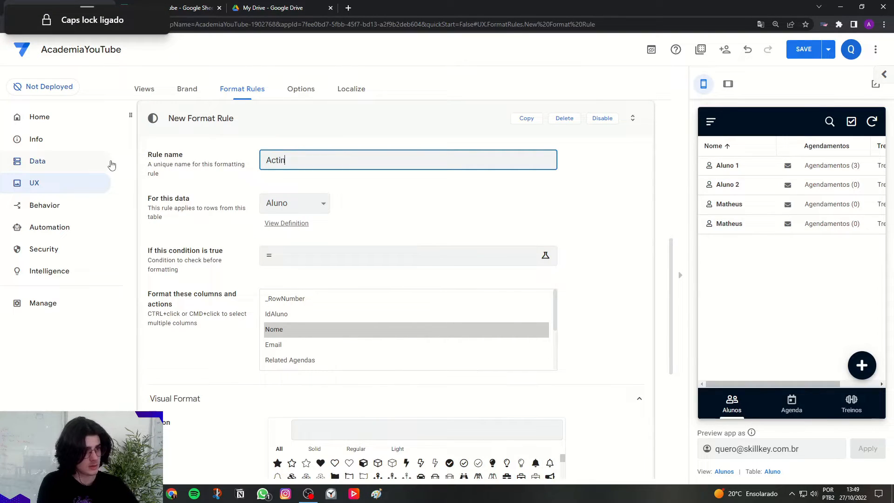
pyautogui.write('on')
pyautogui.press('BackSpace')
pyautogui.press('BackSpace')
pyautogui.press('BackSpace')
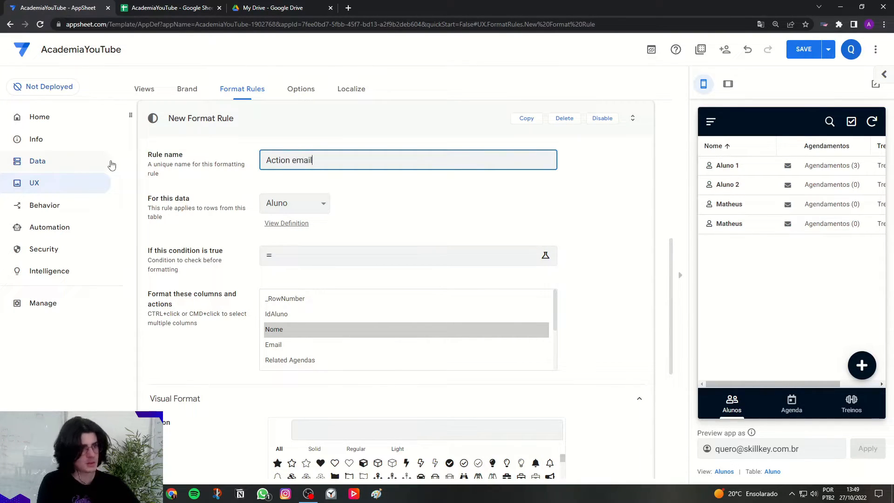
pyautogui.click(181, 200)
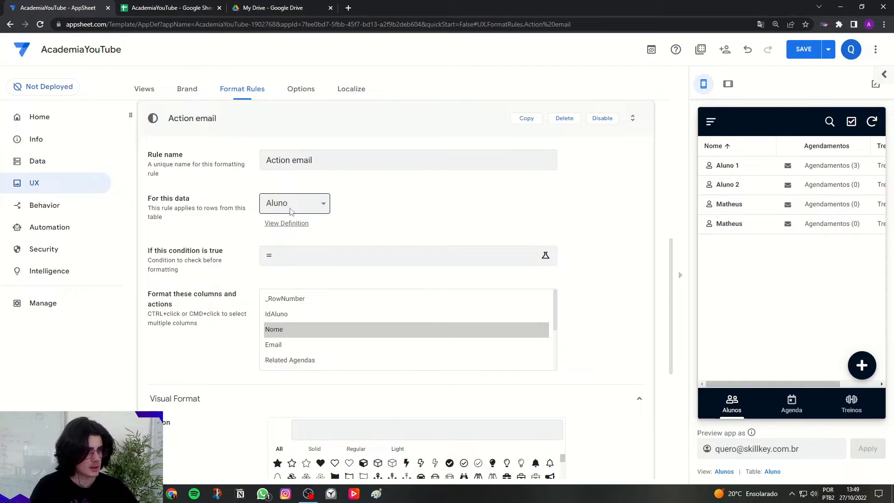
# Apply the Action email rule to the Compose Email (Email) action with a red highlight color, and collapse the rule.
pyautogui.scroll(-3, 346, 327)
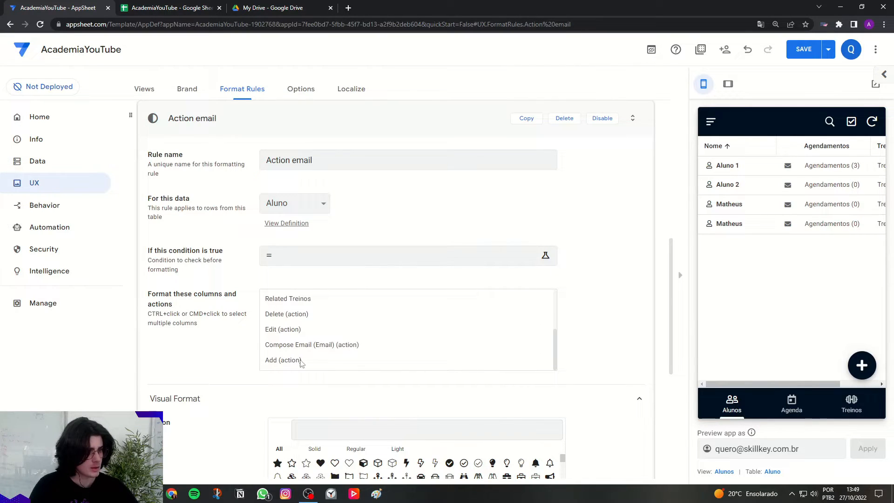
pyautogui.click(321, 348)
pyautogui.scroll(-4, 219, 352)
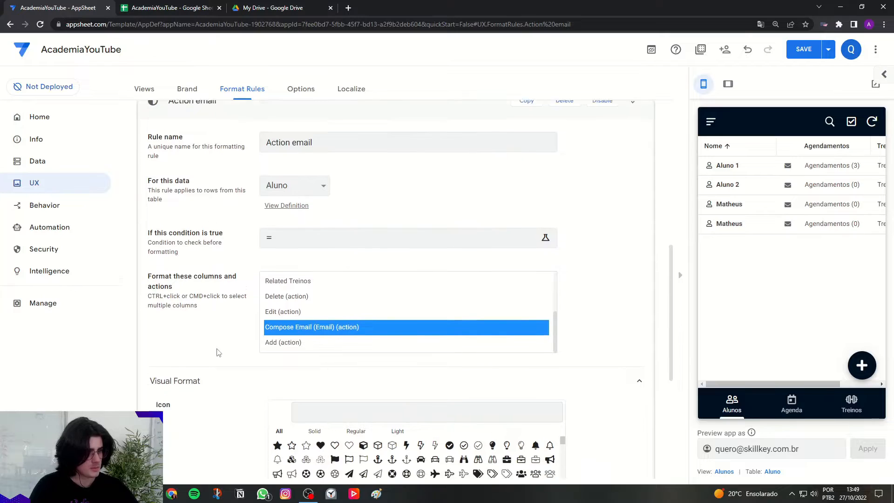
pyautogui.click(275, 378)
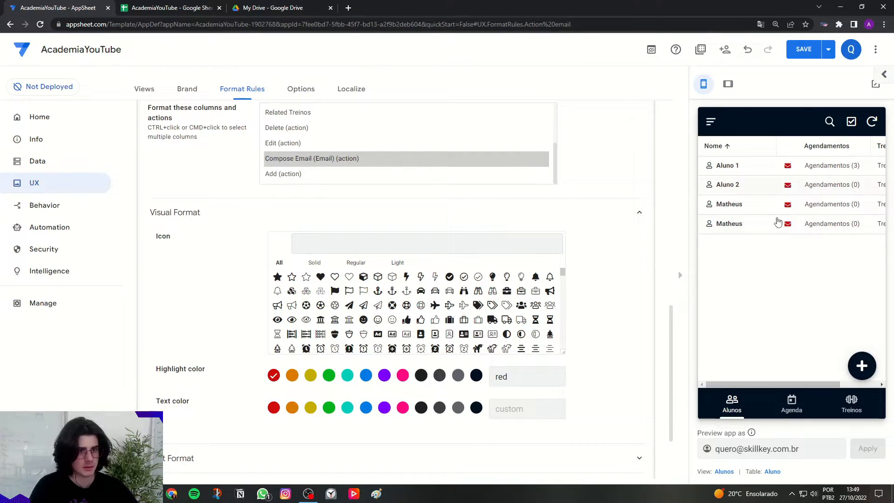
pyautogui.scroll(7, 228, 240)
pyautogui.click(223, 260)
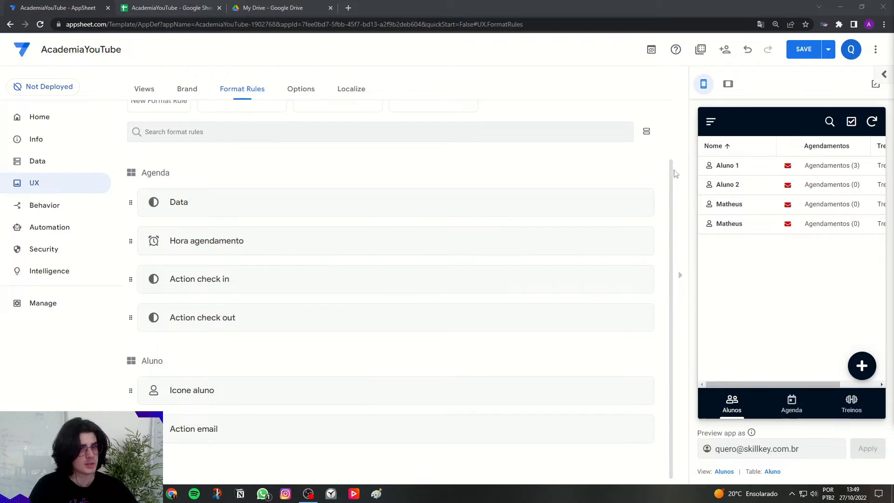
# Show the Responsáveis view in the app preview, create another format rule and name it Icone responsaveis.
pyautogui.click(711, 121)
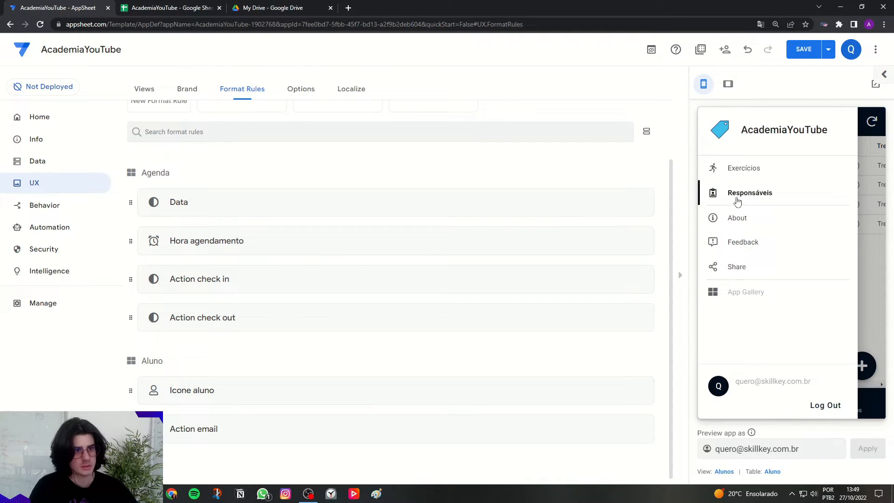
pyautogui.click(737, 200)
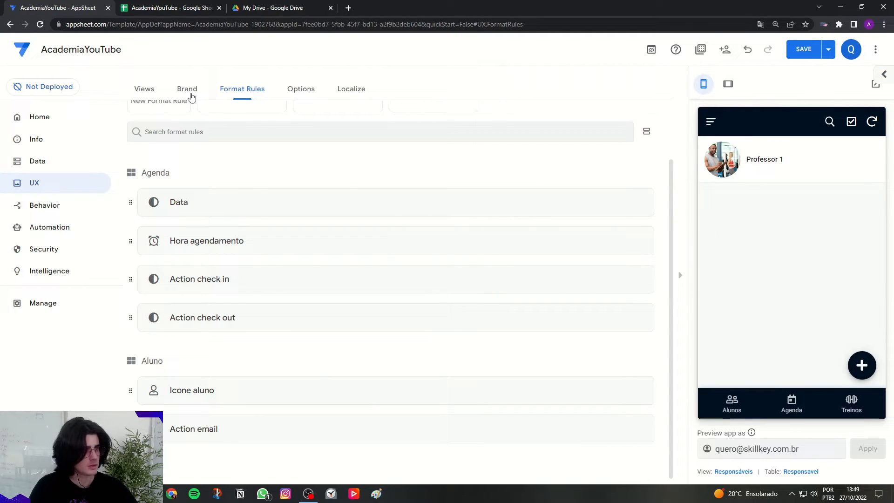
pyautogui.scroll(2, 194, 163)
pyautogui.click(179, 164)
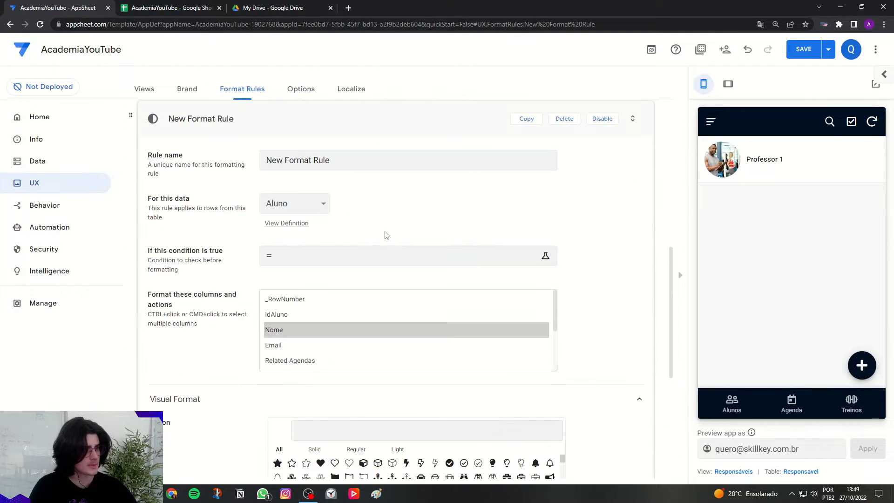
pyautogui.press('capslock')
pyautogui.write('I')
pyautogui.press('capslock')
pyautogui.write('cone ')
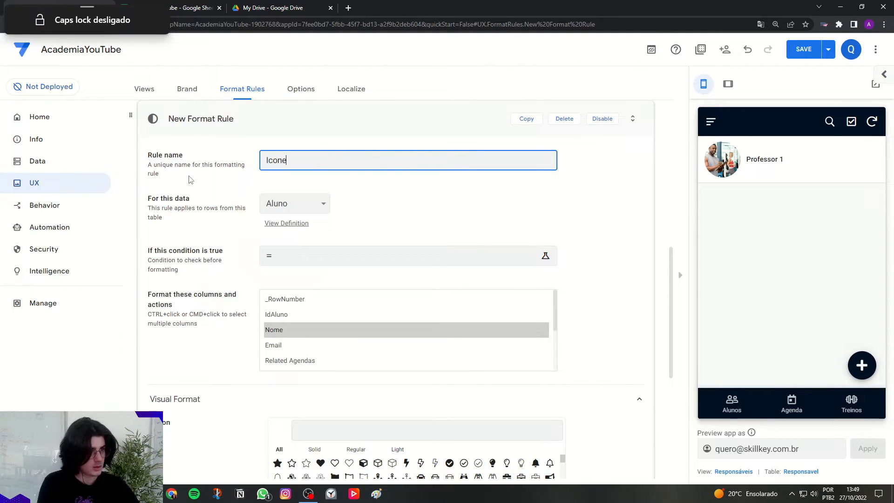
pyautogui.write('repso')
pyautogui.press('BackSpace')
pyautogui.write('sponsaveis')
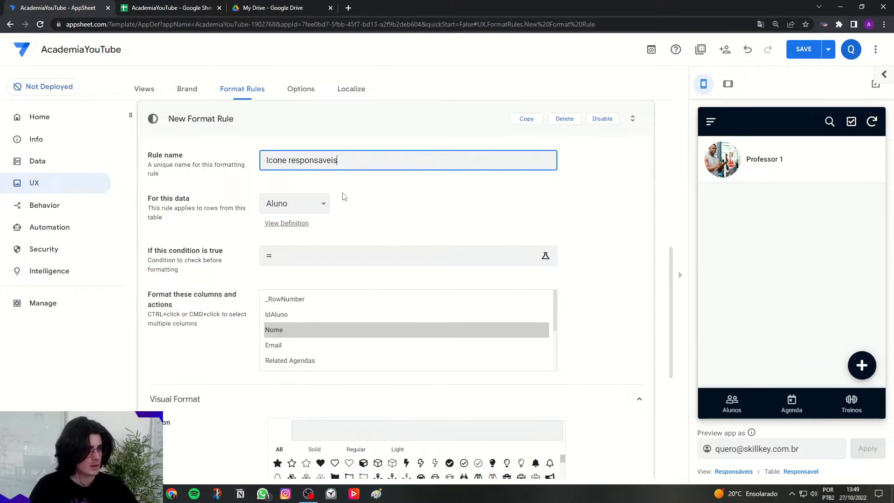
# Apply the Icone responsaveis rule to the Nome column of the Responsavel table with the outlined user-with-gear icon.
pyautogui.click(325, 206)
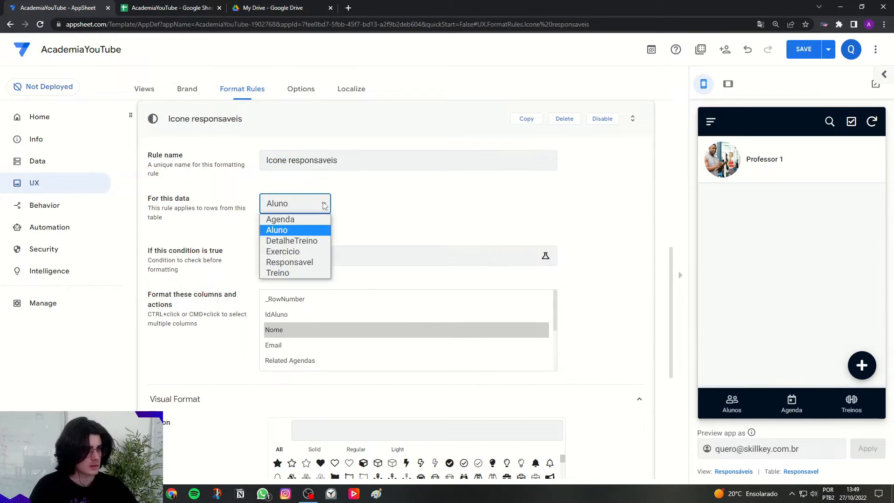
pyautogui.click(314, 265)
pyautogui.click(267, 347)
pyautogui.scroll(-3, 241, 331)
pyautogui.click(312, 298)
pyautogui.write('user')
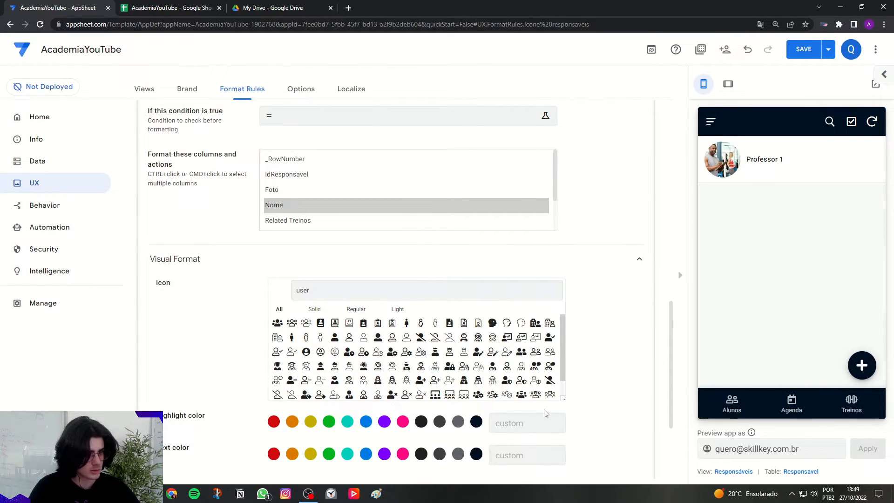
pyautogui.click(407, 353)
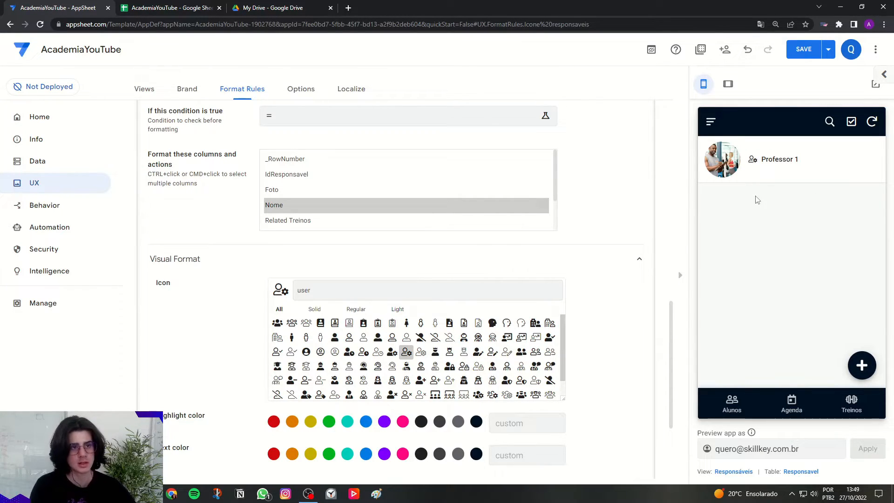
# Open an Agenda appointment in the app preview and follow its linked Treino padrão record to examine the Responsável field.
pyautogui.click(793, 399)
pyautogui.click(827, 262)
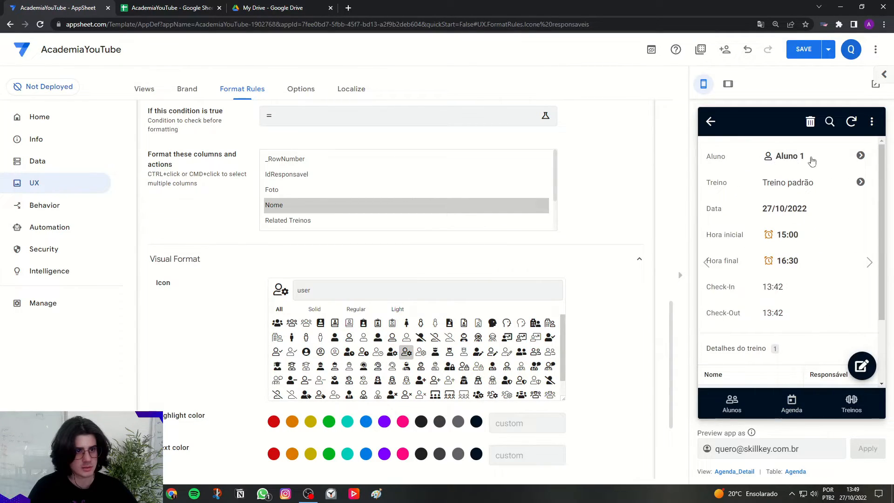
pyautogui.click(789, 187)
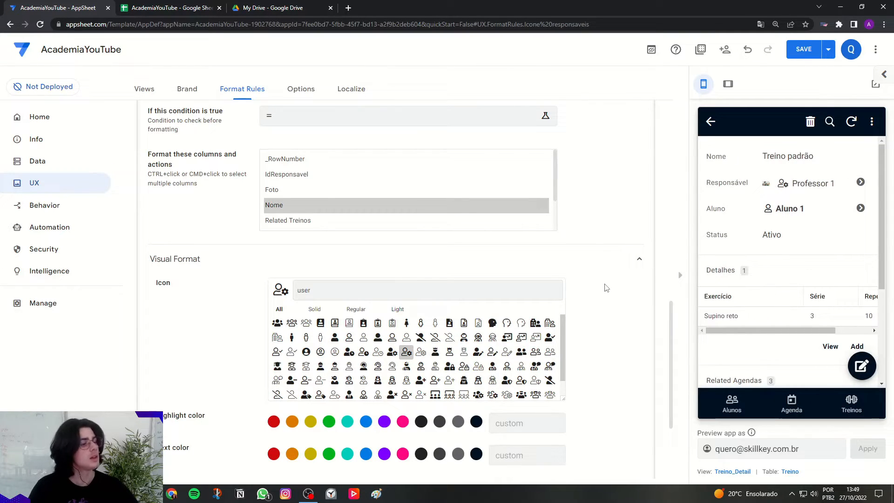
# Collapse the Icone responsaveis rule and examine the Status field of the previewed Treino record.
pyautogui.scroll(-2, 607, 288)
pyautogui.scroll(7, 606, 288)
pyautogui.click(318, 215)
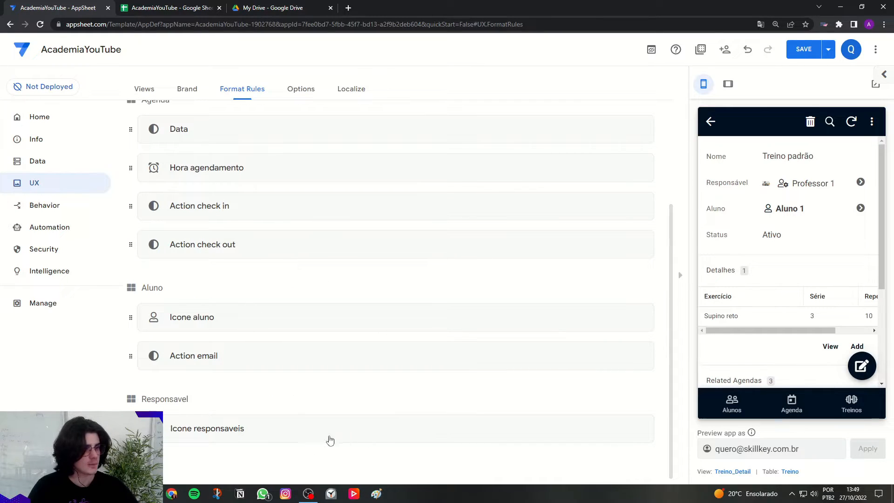
pyautogui.moveTo(749, 239); pyautogui.dragTo(788, 235)
pyautogui.click(776, 239)
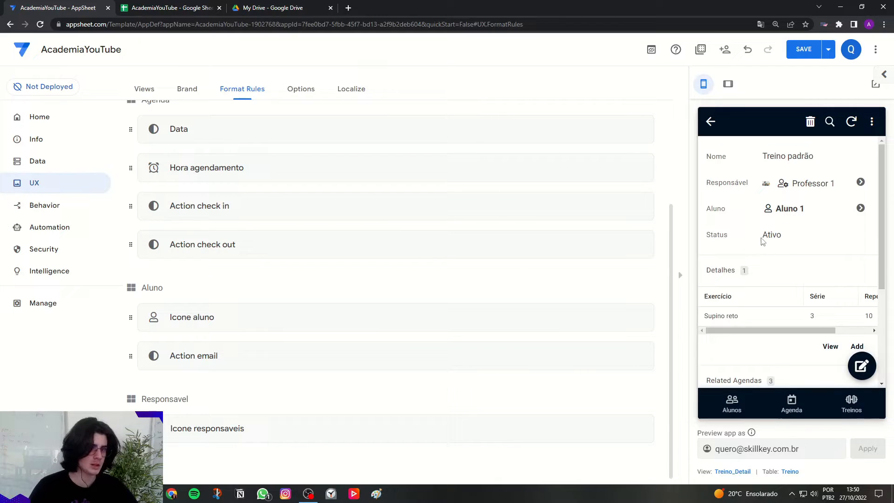
# Create another format rule and name it Treino ativo.
pyautogui.scroll(2, 377, 393)
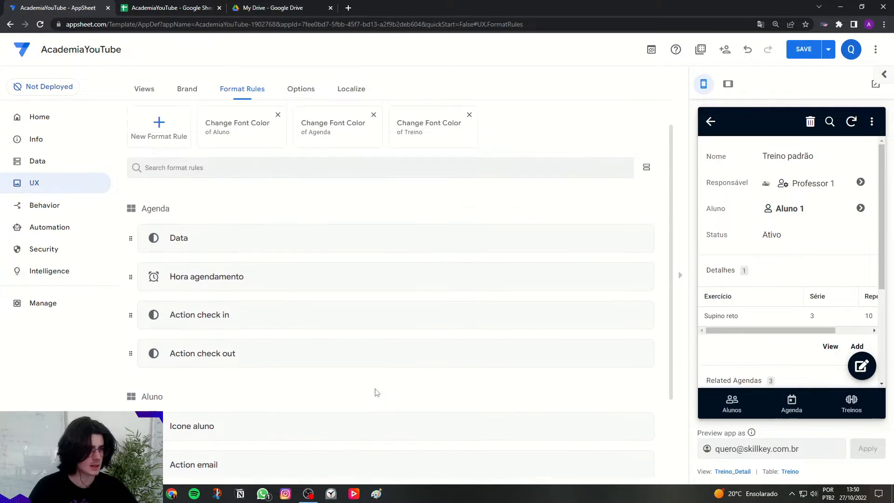
pyautogui.scroll(1, 377, 393)
pyautogui.click(789, 473)
pyautogui.click(166, 171)
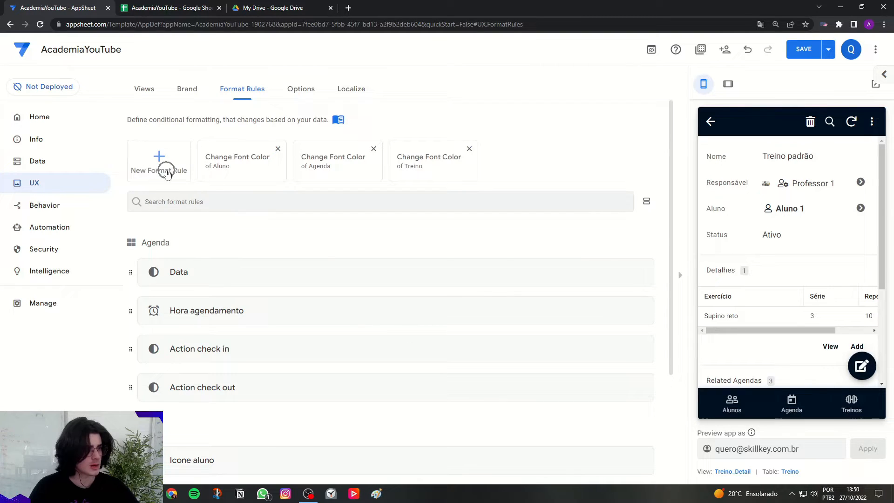
pyautogui.moveTo(375, 167); pyautogui.dragTo(268, 161)
pyautogui.press('capslock')
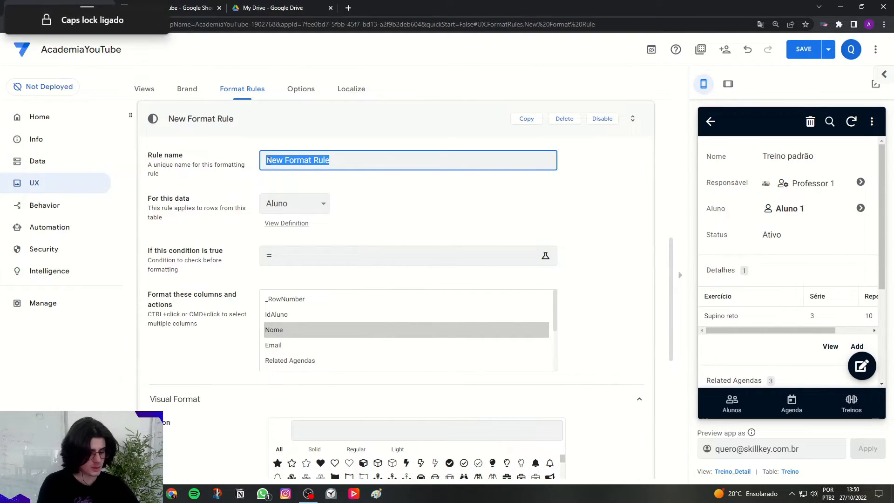
pyautogui.press('BackSpace')
pyautogui.press('capslock')
pyautogui.write('Treino ativo')
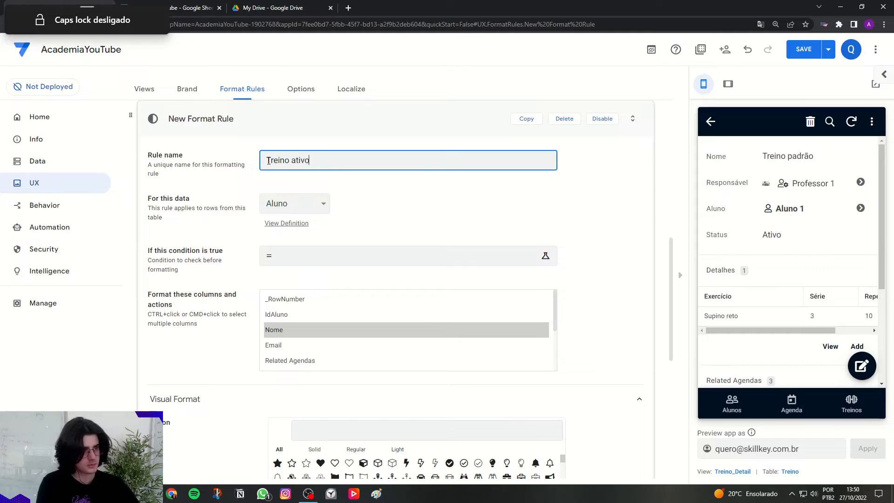
pyautogui.click(259, 168)
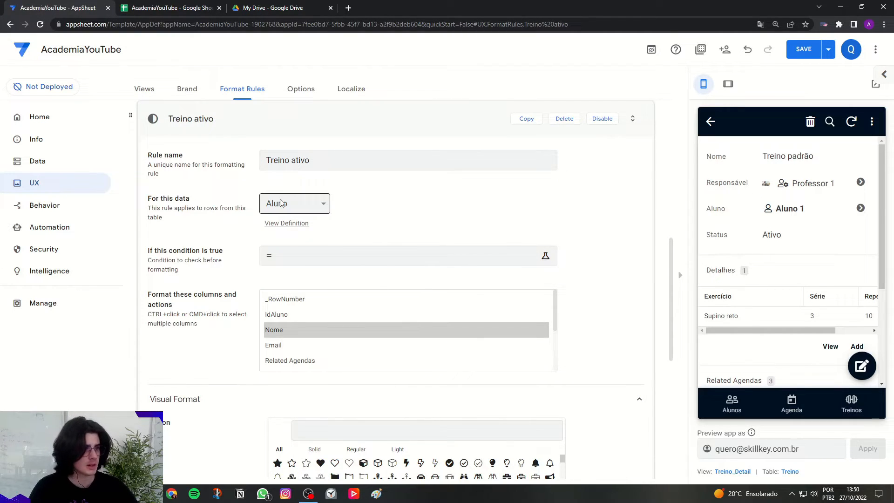
# Apply the Treino ativo rule to the Status column of the Treino table.
pyautogui.click(285, 205)
pyautogui.click(279, 272)
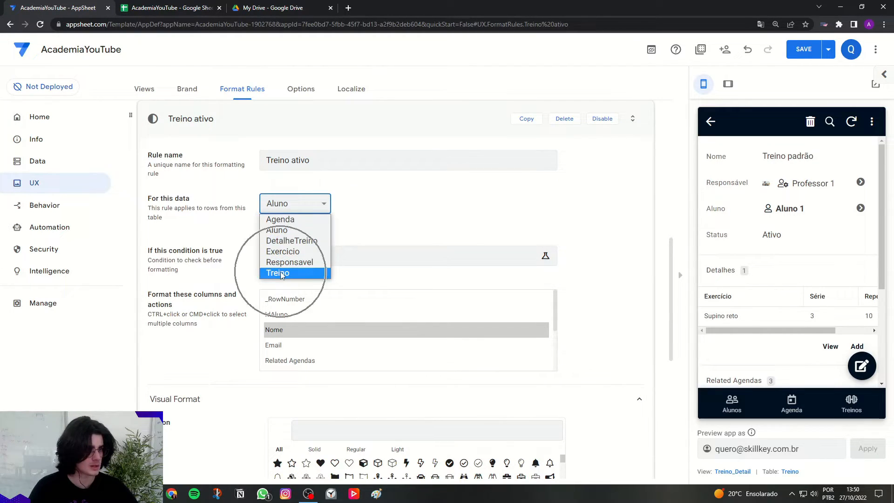
pyautogui.scroll(-1, 299, 325)
pyautogui.click(293, 331)
# Set the Treino ativo rule's condition to [Status]='Ativo' and save the expression.
pyautogui.moveTo(147, 251); pyautogui.dragTo(225, 251)
pyautogui.click(352, 264)
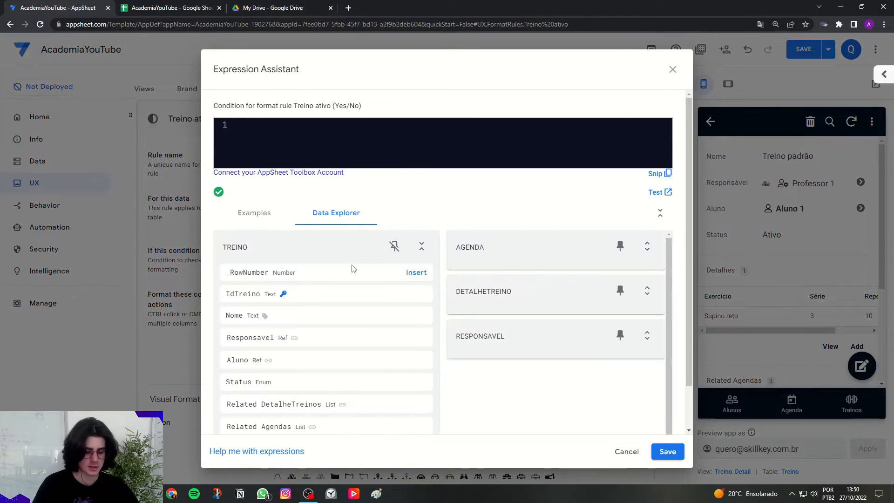
pyautogui.press('capslock')
pyautogui.write('Status')
pyautogui.press('Return')
pyautogui.write("='A")
pyautogui.press('capslock')
pyautogui.write('tio')
pyautogui.write('vo')
pyautogui.click(668, 451)
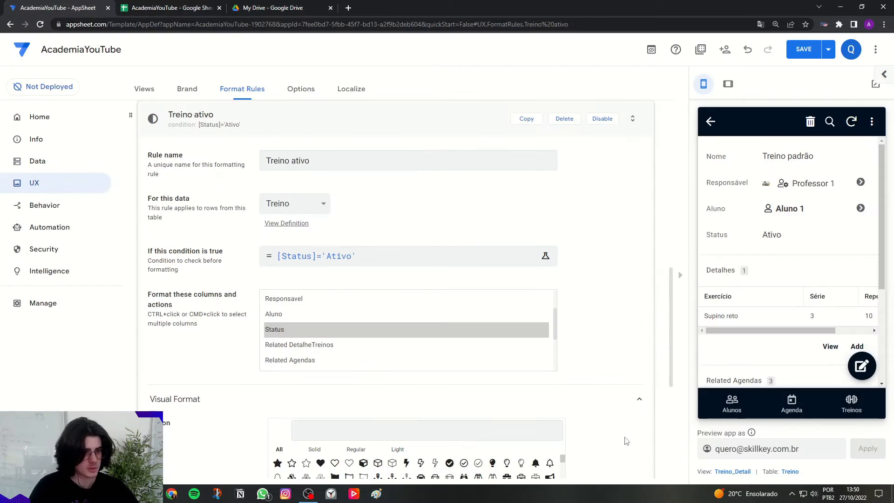
# Give the Treino ativo rule the solid badge check icon, found by searching for check, and a green highlight color.
pyautogui.scroll(-3, 592, 330)
pyautogui.scroll(-1, 385, 254)
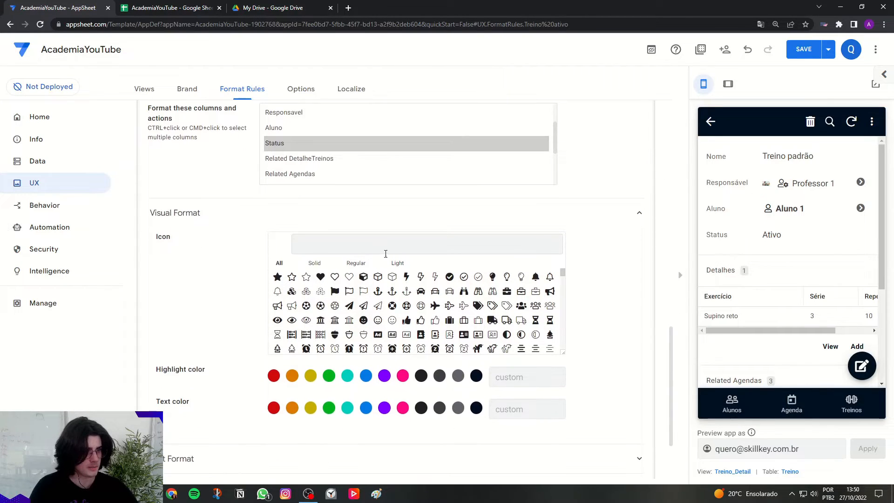
pyautogui.click(385, 251)
pyautogui.write('chc')
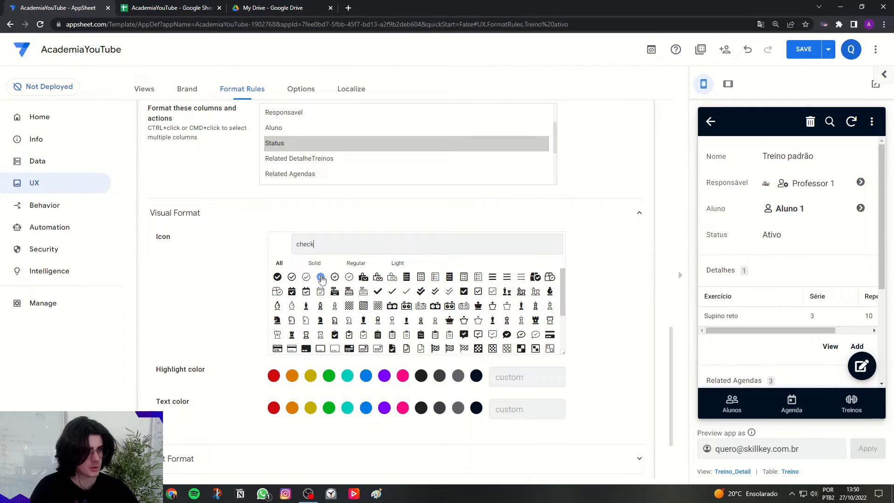
pyautogui.click(321, 278)
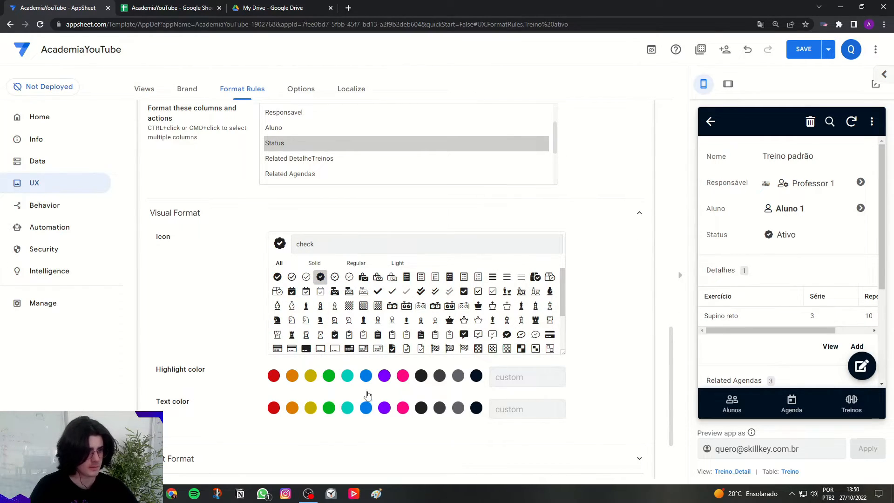
pyautogui.click(329, 377)
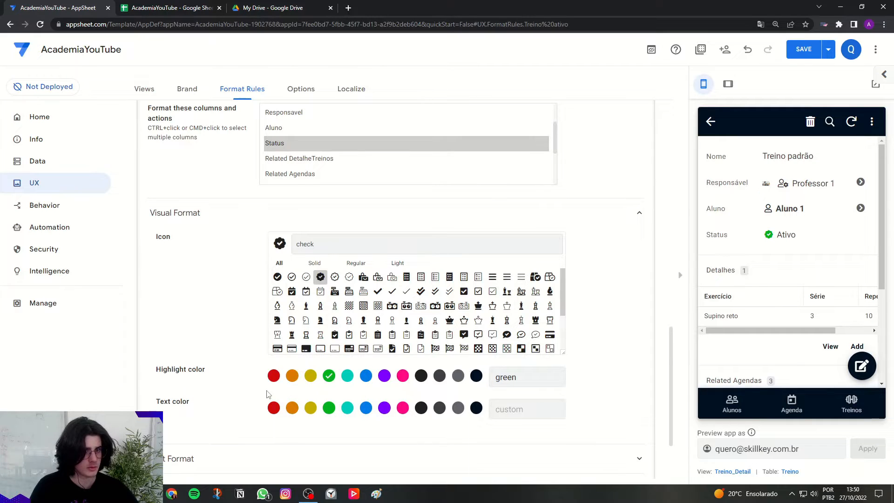
# Turn on bold text for the Treino ativo rule.
pyautogui.scroll(-2, 276, 395)
pyautogui.click(232, 368)
pyautogui.click(283, 452)
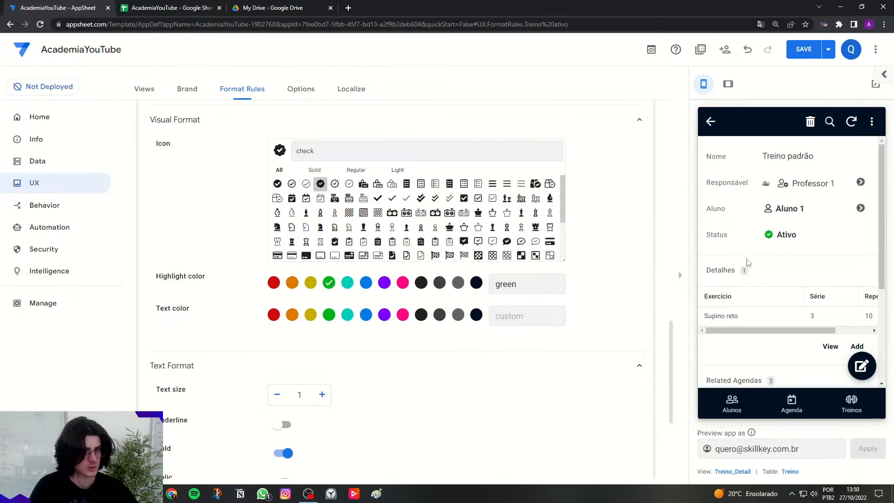
# Duplicate the Treino ativo format rule and collapse the expanded rules.
pyautogui.scroll(10, 516, 278)
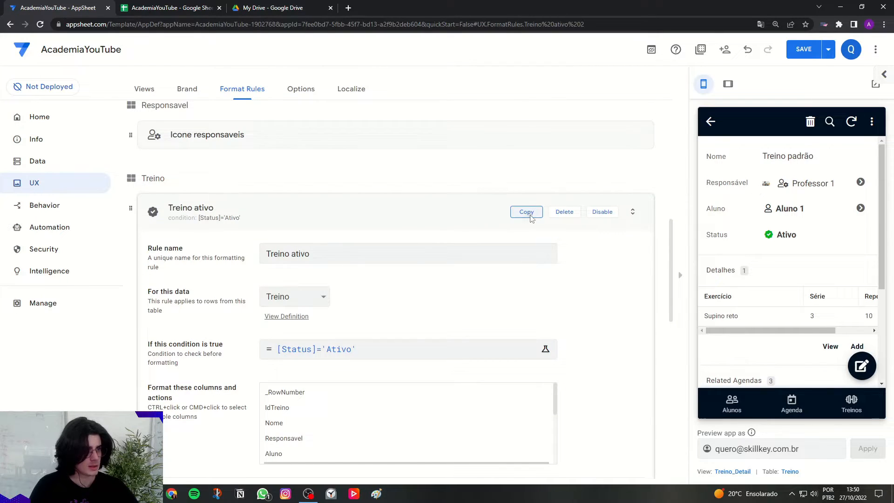
pyautogui.click(531, 217)
pyautogui.scroll(10, 471, 256)
pyautogui.scroll(9, 455, 262)
pyautogui.click(237, 175)
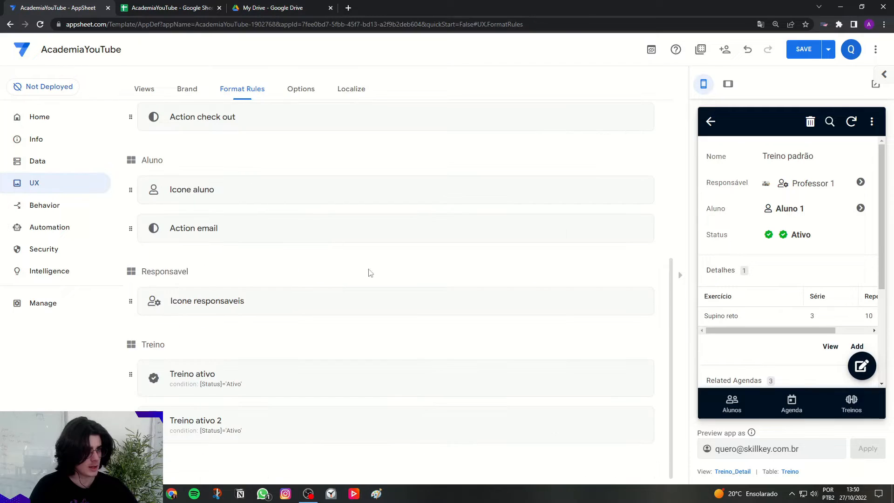
# Open the Treino record's edit form in the app preview and rename the duplicated rule to Treino inativo.
pyautogui.click(861, 366)
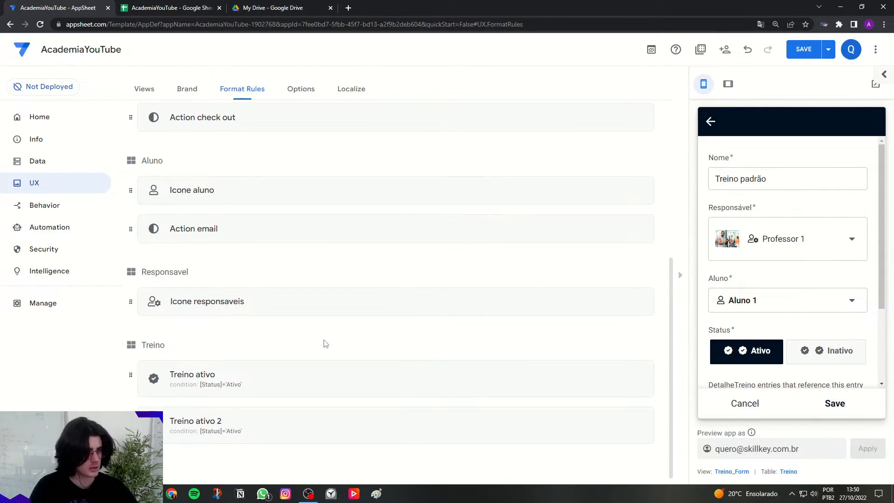
pyautogui.click(241, 426)
pyautogui.moveTo(292, 160); pyautogui.dragTo(338, 165)
pyautogui.write('inativo')
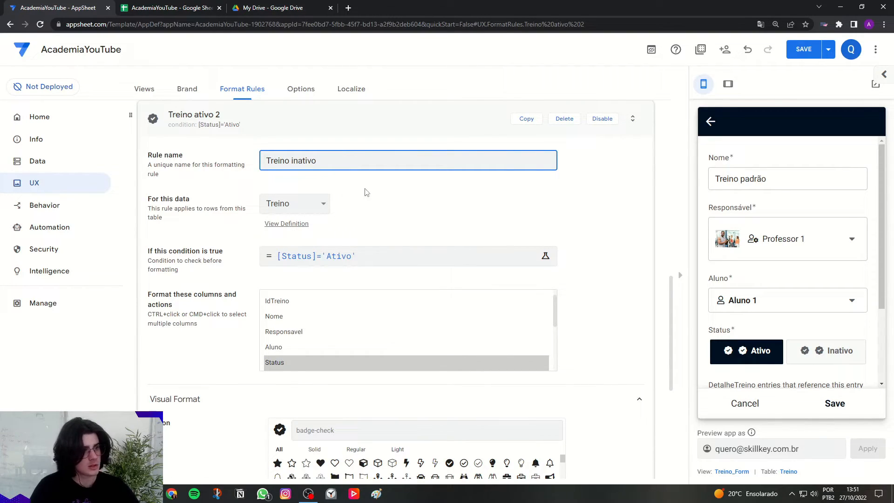
# Change the Treino inativo rule's condition to [Status]='Inativo' and save the expression.
pyautogui.click(385, 257)
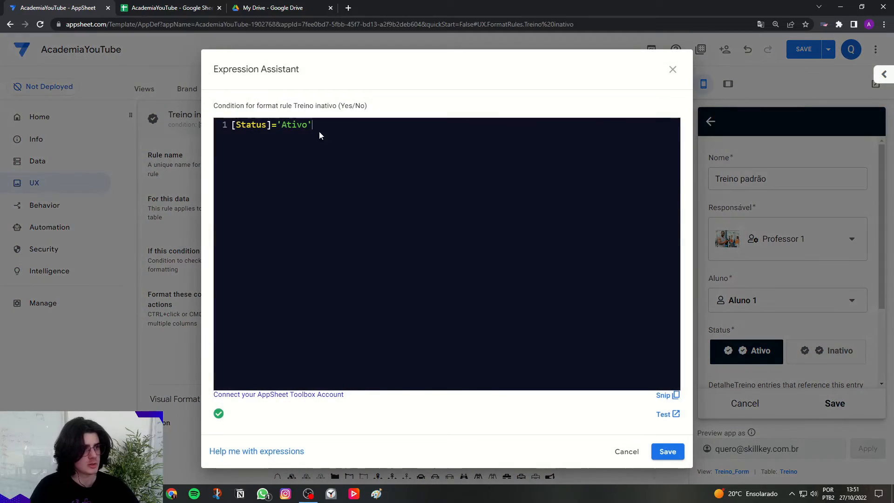
pyautogui.press('BackSpace')
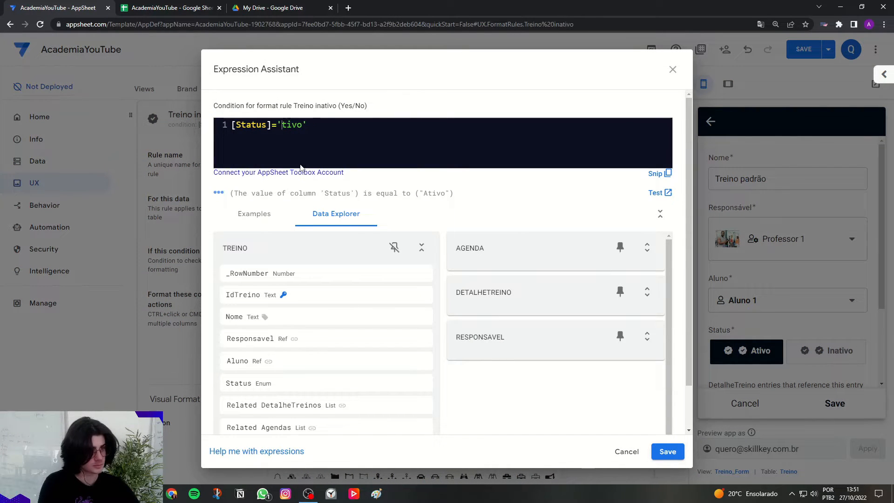
pyautogui.press('capslock')
pyautogui.write('I')
pyautogui.press('capslock')
pyautogui.write('na')
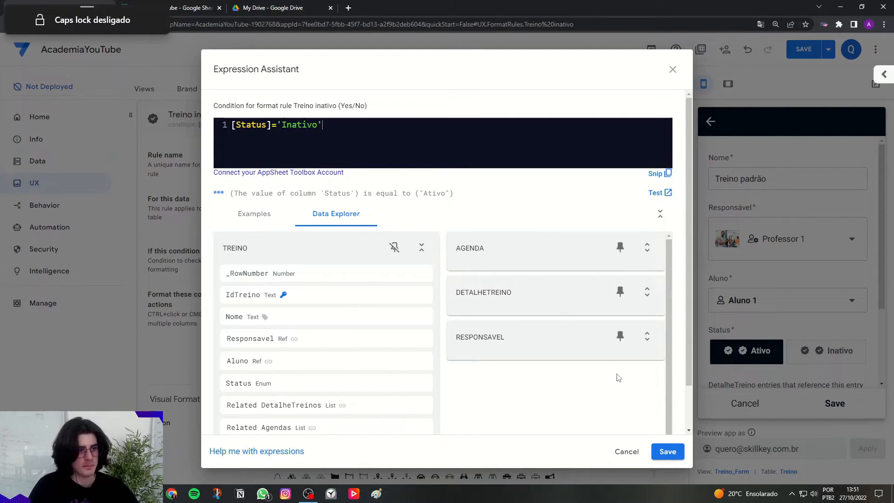
pyautogui.click(666, 447)
# Search the icons for ban and set the solid ban symbol as the Treino inativo rule's icon.
pyautogui.scroll(-3, 603, 387)
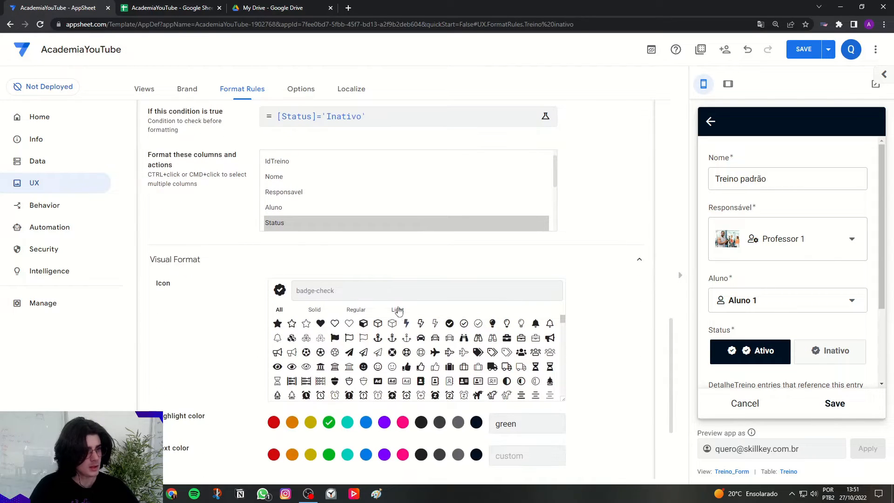
pyautogui.click(395, 298)
pyautogui.write('ban')
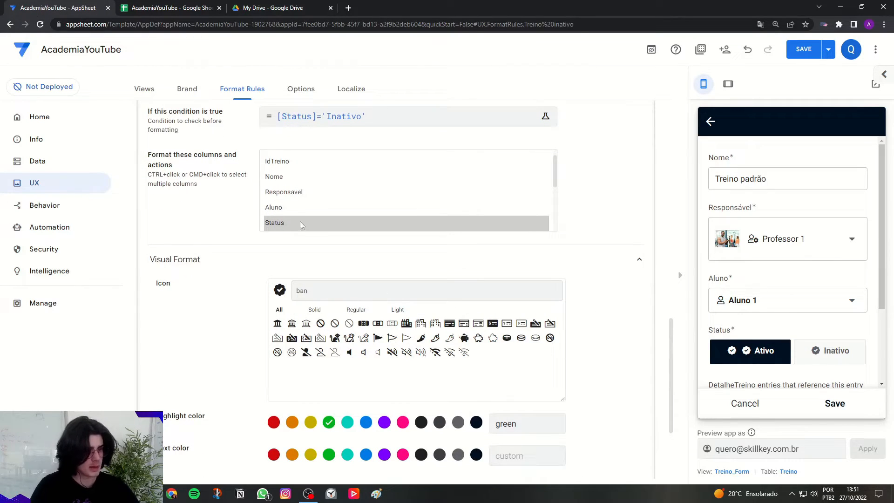
pyautogui.click(321, 323)
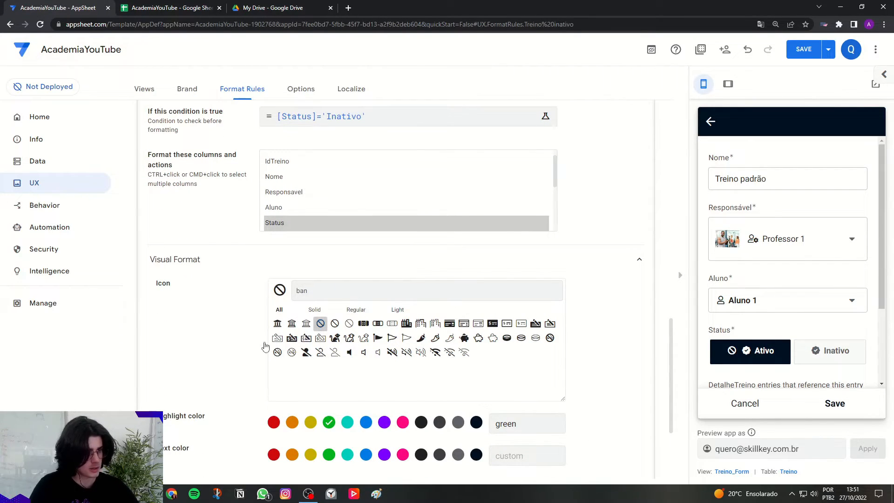
# Set the Treino inativo rule's highlight color to red, collapse the rule and save the app.
pyautogui.scroll(-1, 284, 377)
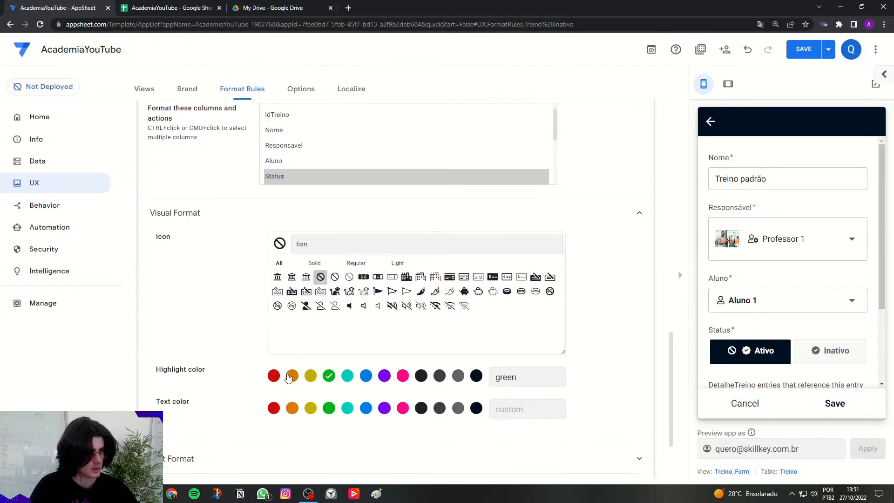
pyautogui.click(276, 377)
pyautogui.scroll(9, 568, 340)
pyautogui.click(481, 303)
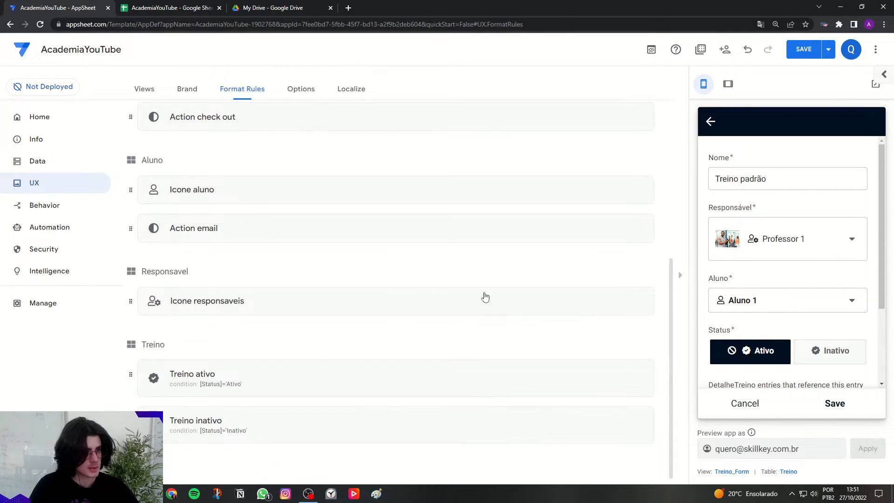
pyautogui.click(816, 52)
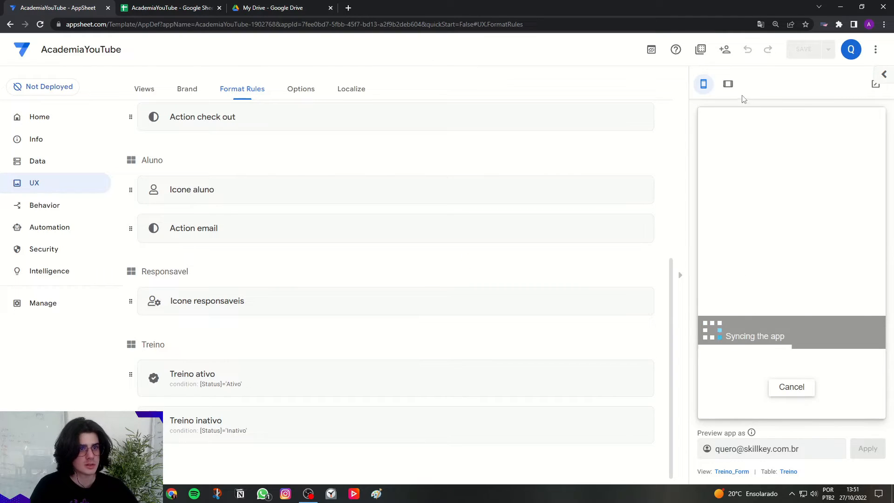
# Show the app preview in tablet layout and open the Treino padrão record from the Treinos view.
pyautogui.click(729, 85)
pyautogui.click(682, 403)
pyautogui.click(823, 412)
pyautogui.click(642, 186)
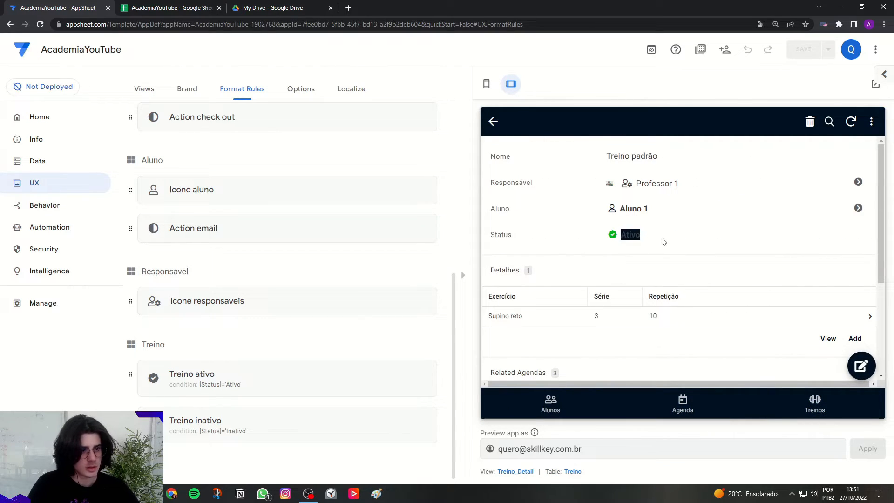
# Edit the Treino padrão record in the preview to set its Status to Inativo and save it.
pyautogui.click(860, 366)
pyautogui.click(763, 361)
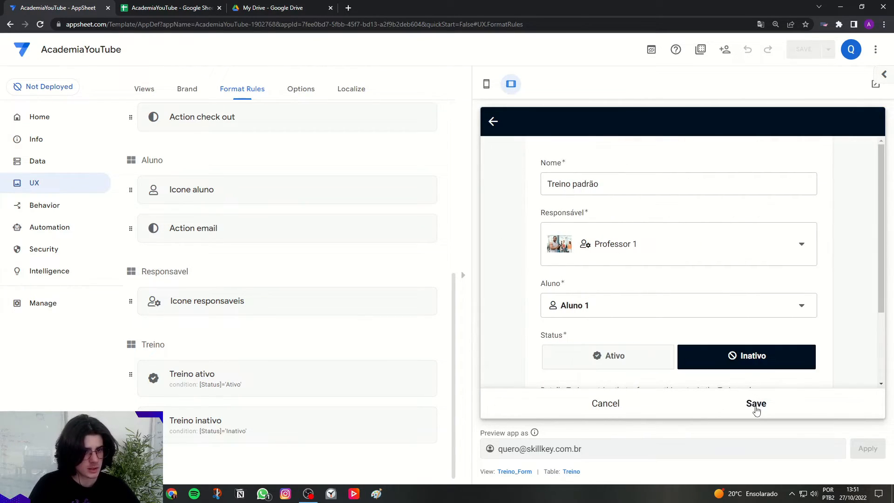
pyautogui.click(756, 403)
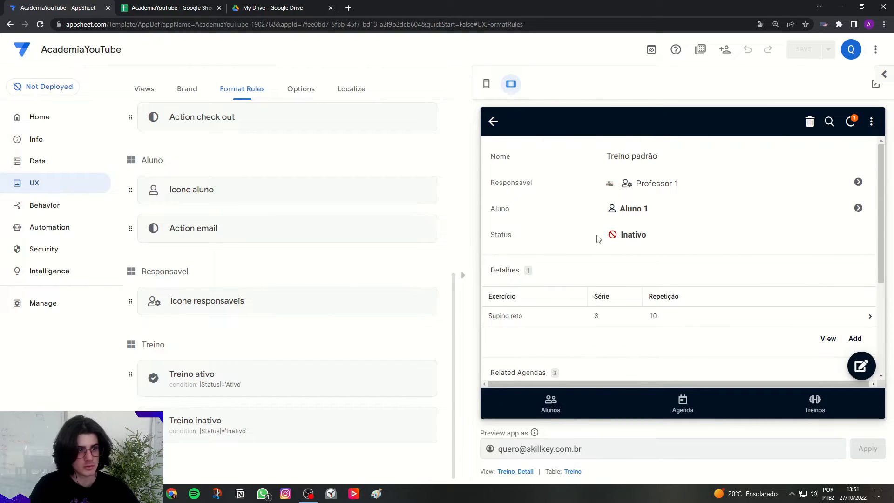
# Edit the Treino padrão record again to set its Status back to Ativo and save it.
pyautogui.click(861, 366)
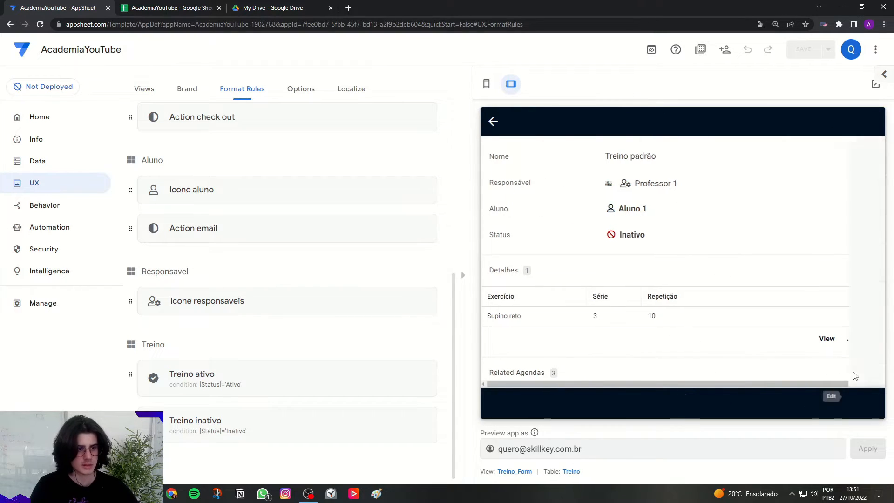
pyautogui.click(660, 367)
pyautogui.click(756, 404)
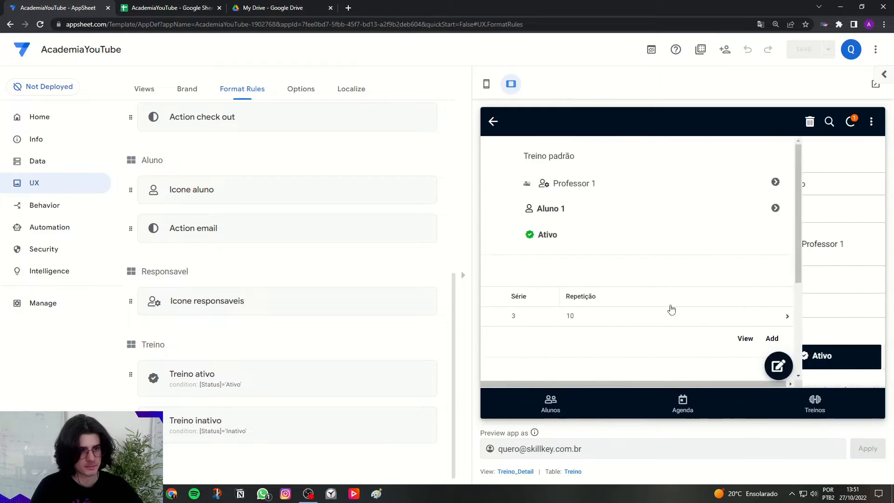
pyautogui.click(607, 159)
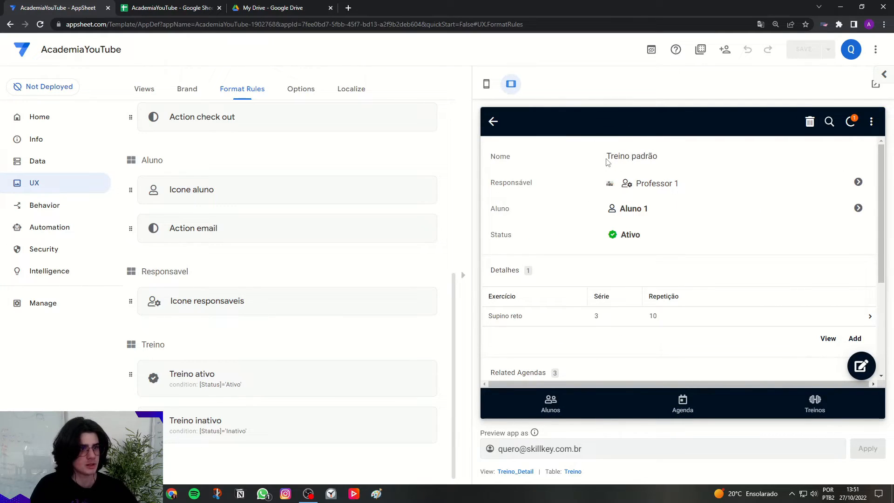
# Create a new format rule, return the preview to phone layout and name the rule Icone treino.
pyautogui.scroll(7, 305, 279)
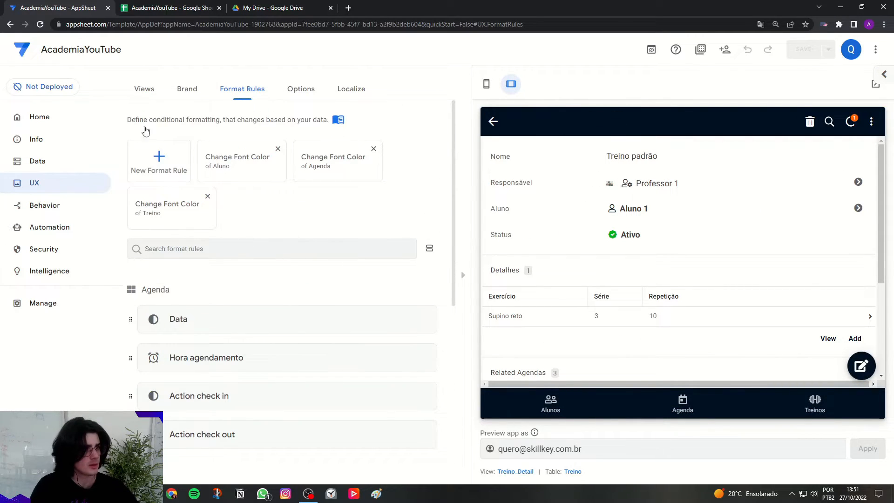
pyautogui.click(159, 158)
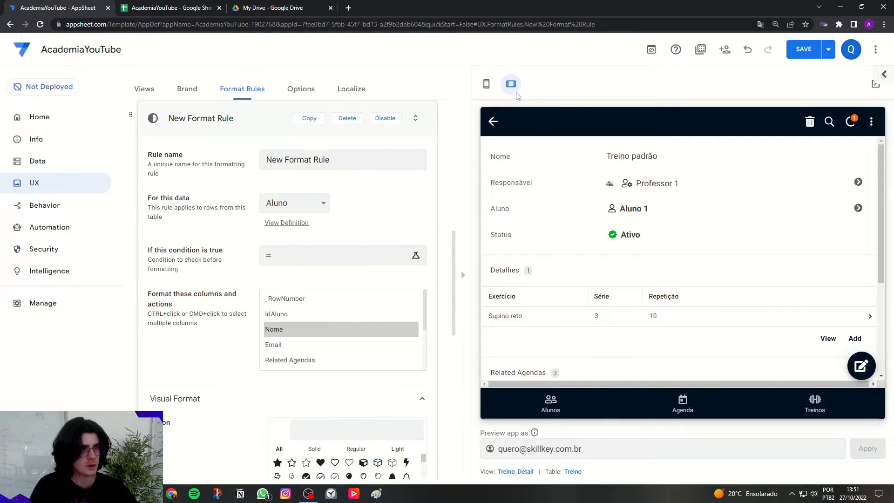
pyautogui.click(486, 84)
pyautogui.moveTo(464, 153); pyautogui.dragTo(253, 160)
pyautogui.press('capslock')
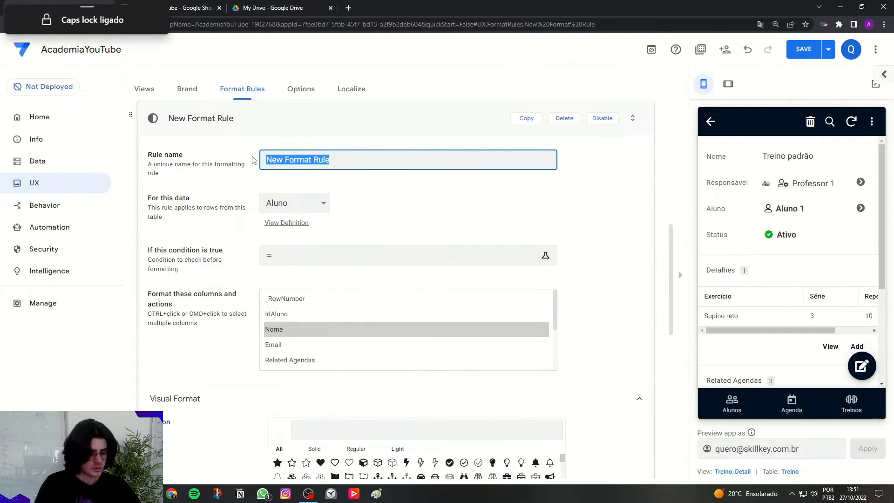
pyautogui.press('BackSpace')
pyautogui.write('Icone treino')
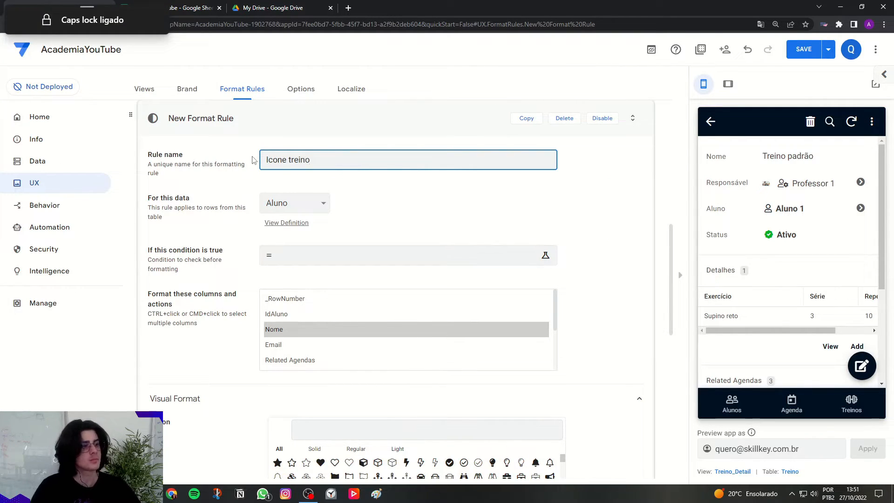
# Apply the Icone treino rule to the Treino table and select its Nome column for formatting.
pyautogui.click(287, 210)
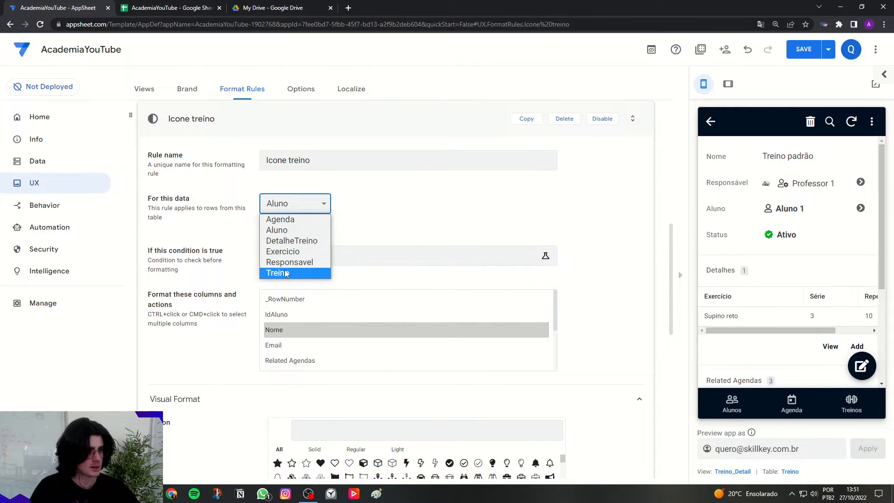
pyautogui.click(285, 272)
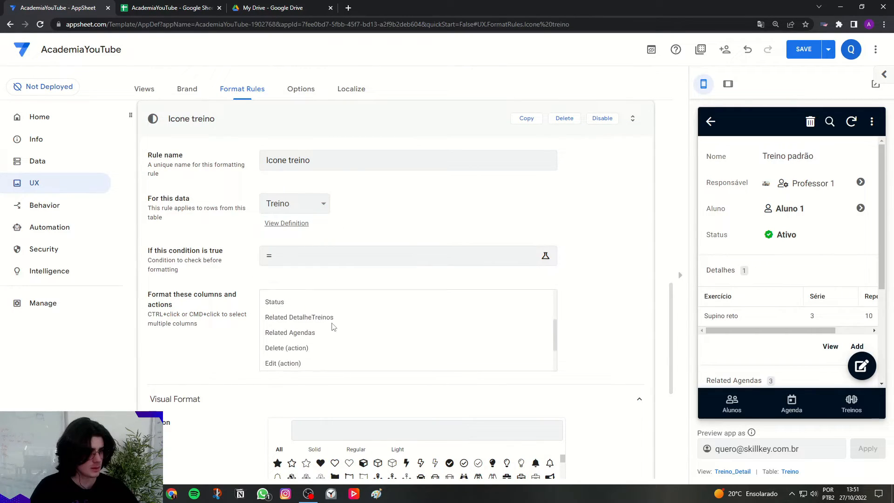
pyautogui.click(301, 331)
# Search the icons for dum and set the regular dumbbell symbol as the Icone treino rule's icon.
pyautogui.scroll(-3, 242, 338)
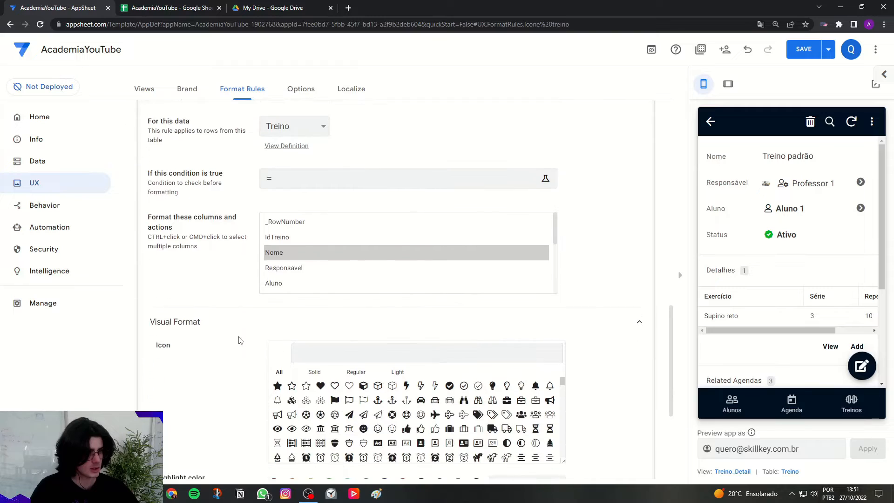
pyautogui.click(304, 290)
pyautogui.write('dum')
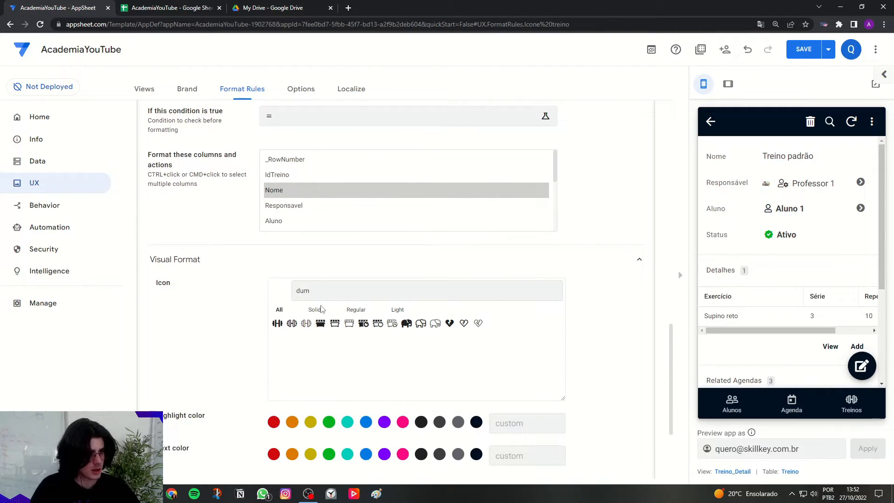
pyautogui.click(291, 325)
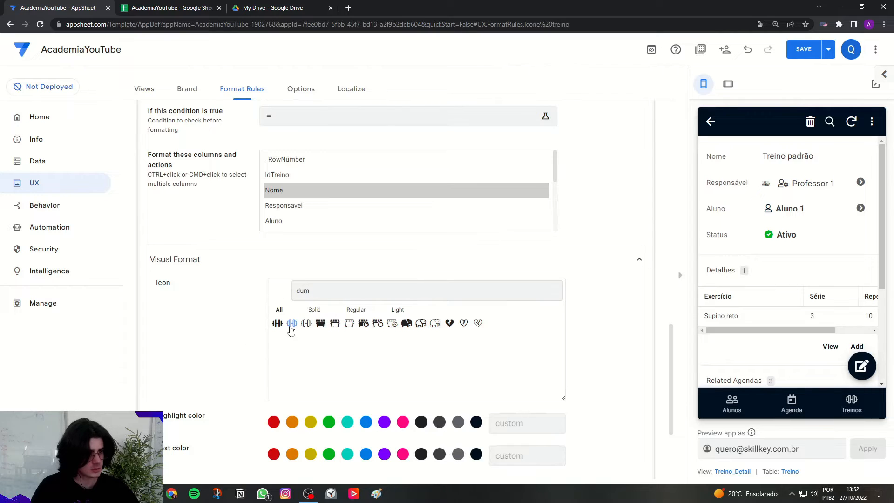
# Turn on bold text in the Icone treino rule's text format and collapse the rule.
pyautogui.scroll(-3, 355, 309)
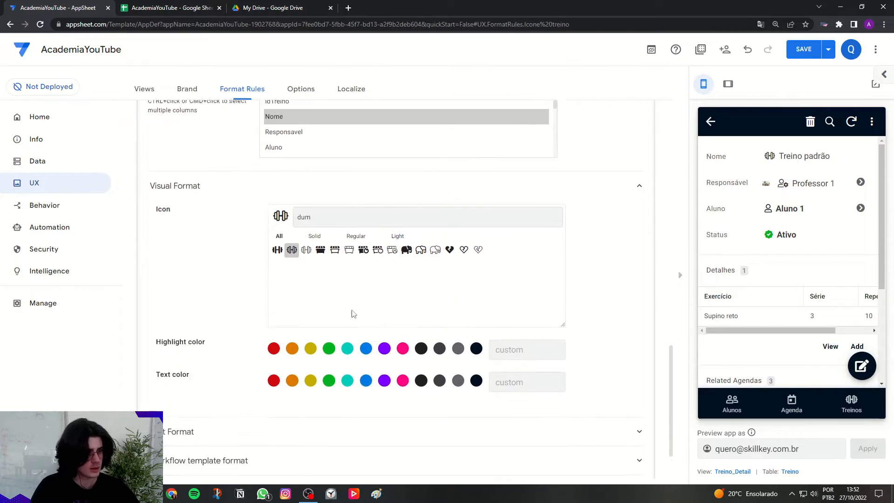
pyautogui.click(284, 453)
pyautogui.scroll(7, 602, 376)
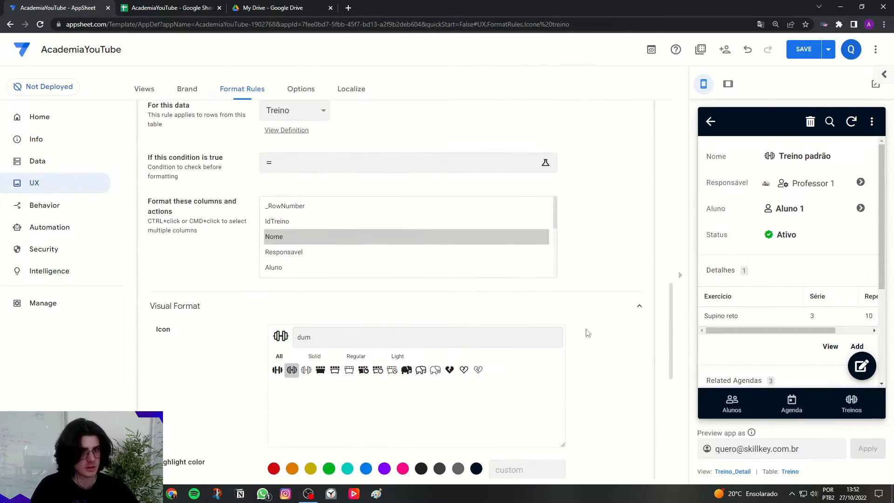
pyautogui.click(410, 173)
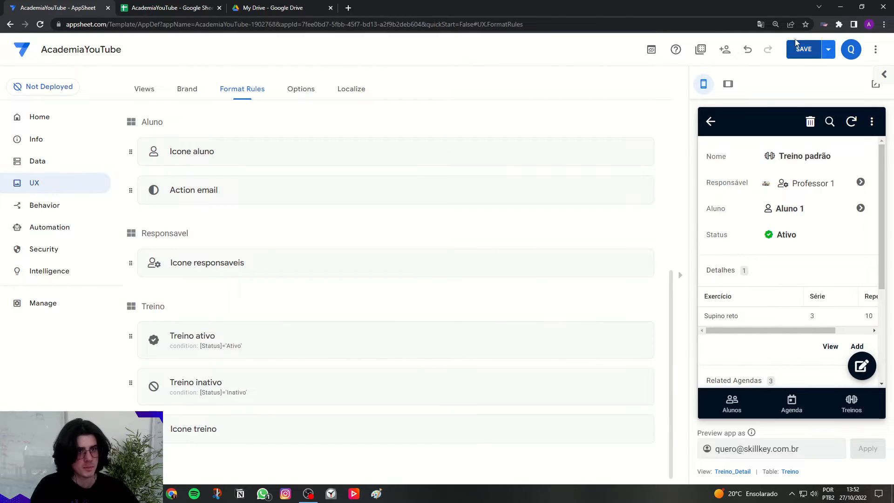
# Open an Agenda appointment in the tablet preview and examine the formatted Aluno, Treino, date and time fields and the training details.
pyautogui.click(728, 83)
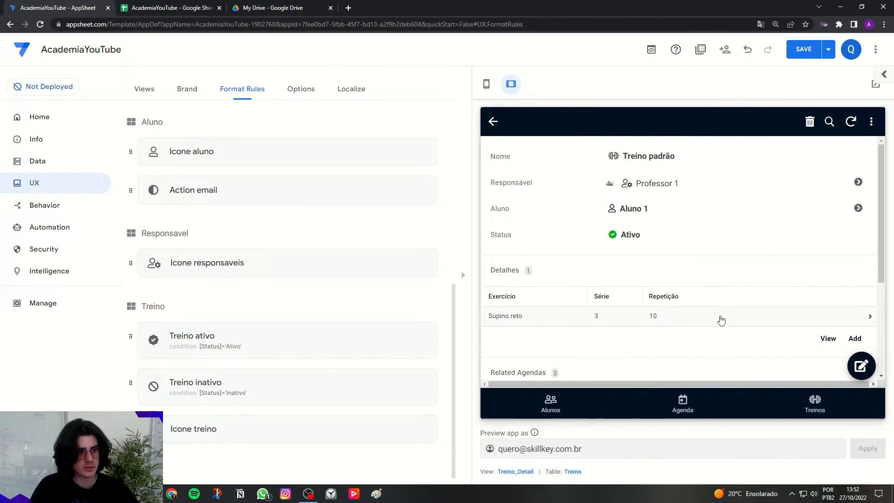
pyautogui.click(712, 418)
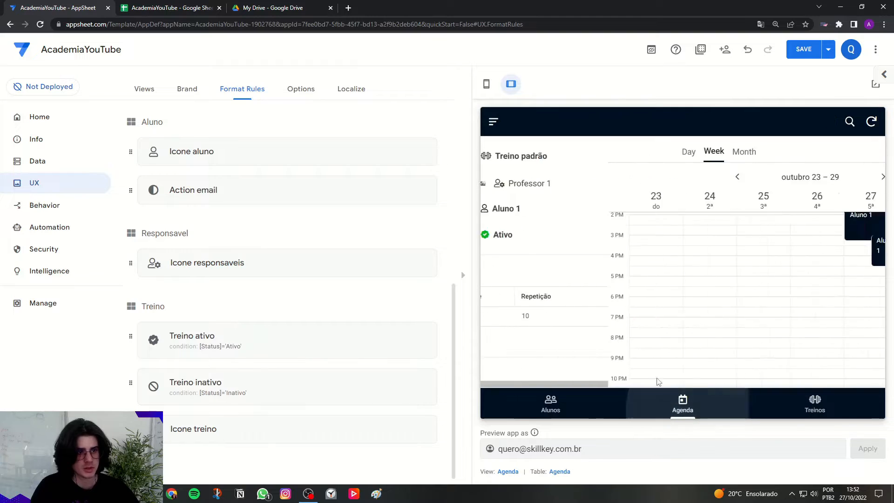
pyautogui.click(724, 232)
pyautogui.scroll(-3, 603, 278)
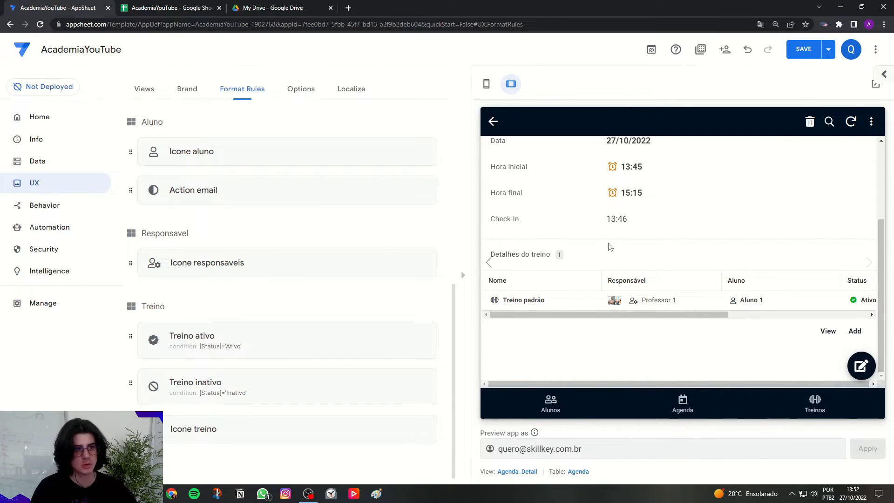
pyautogui.scroll(3, 610, 246)
pyautogui.moveTo(598, 259); pyautogui.dragTo(668, 262)
pyautogui.click(673, 262)
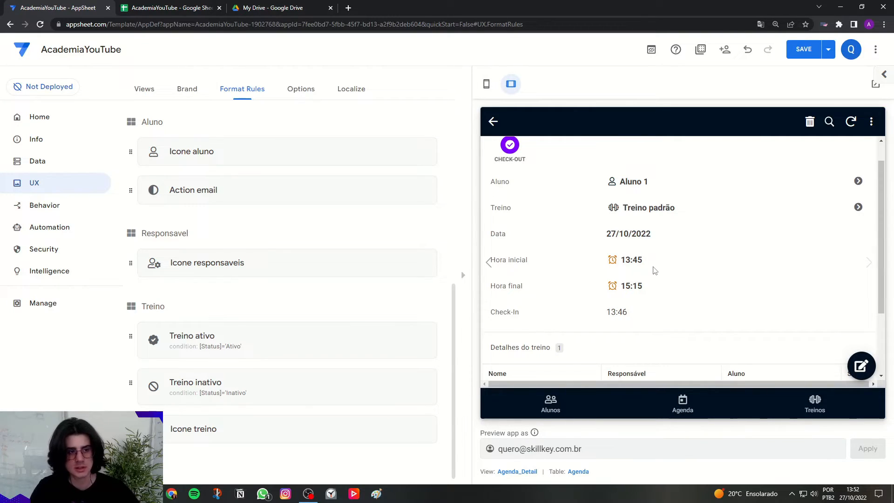
pyautogui.scroll(-2, 551, 281)
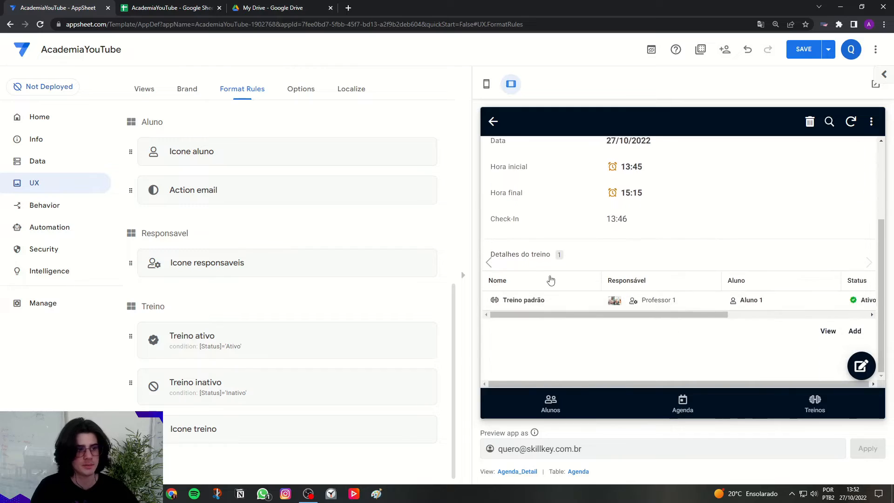
pyautogui.scroll(3, 650, 305)
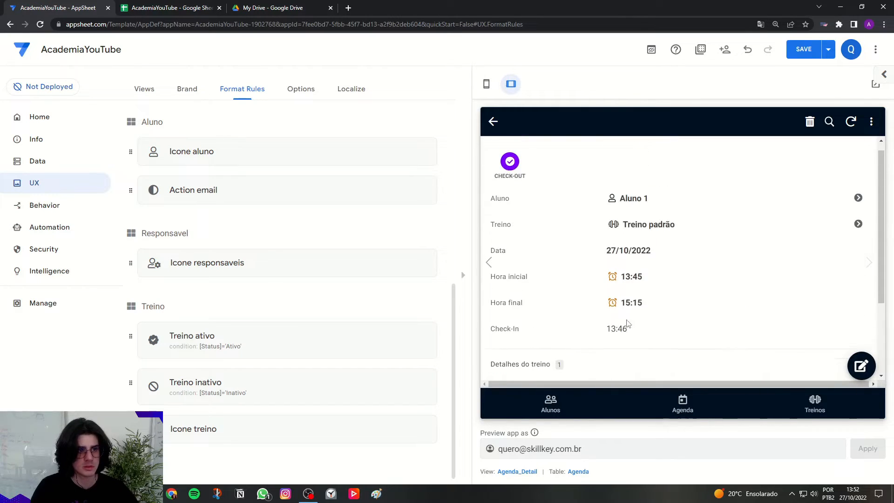
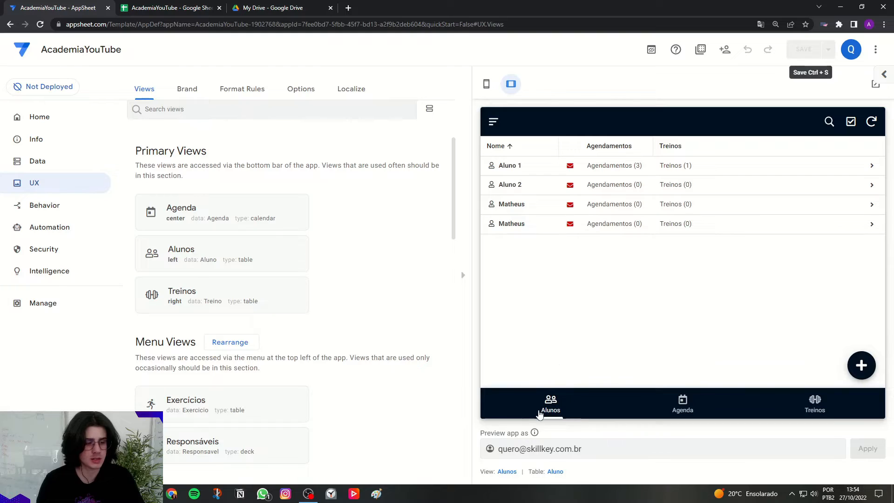
# Open a new student form in the preview and bring up the Description settings of the Aluno table's columns.
pyautogui.click(867, 365)
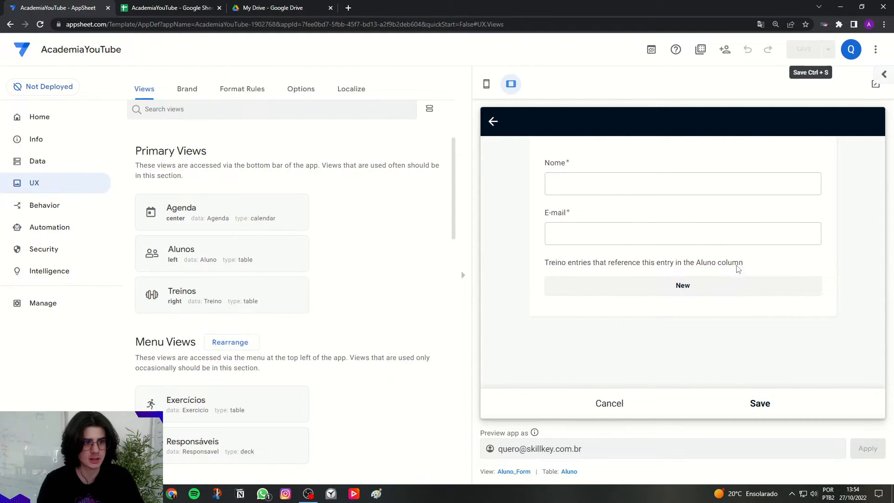
pyautogui.click(55, 167)
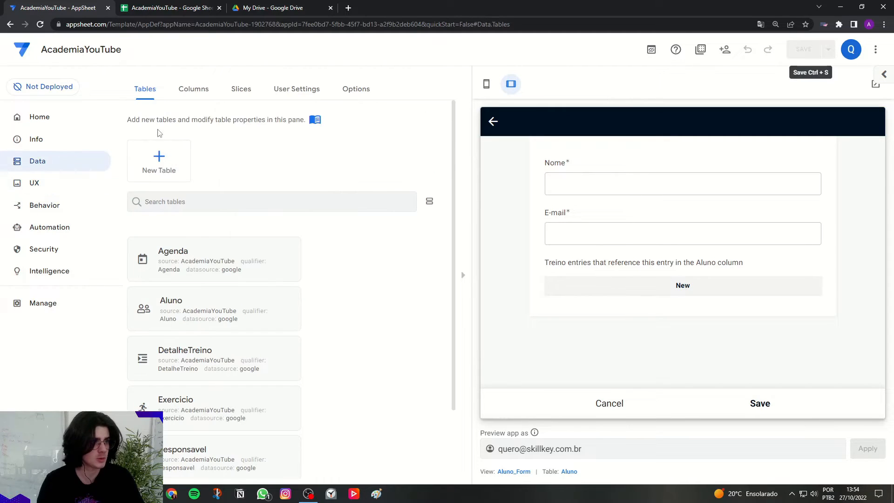
pyautogui.click(189, 90)
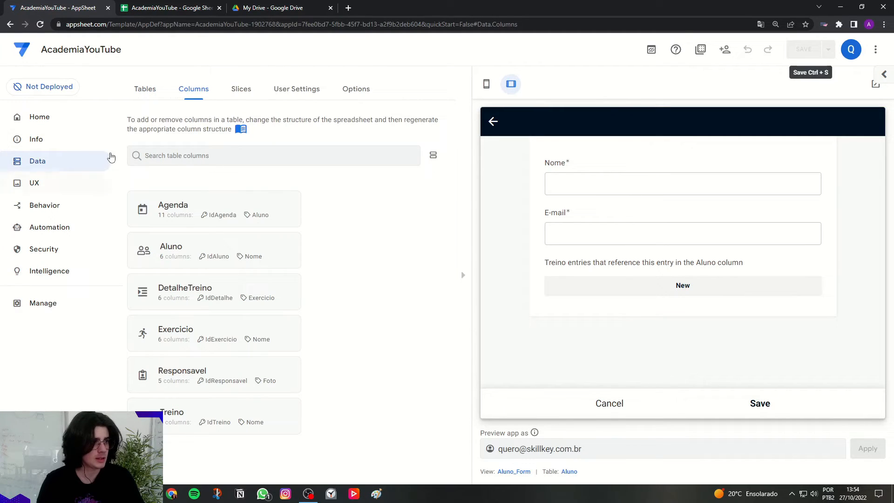
pyautogui.click(197, 261)
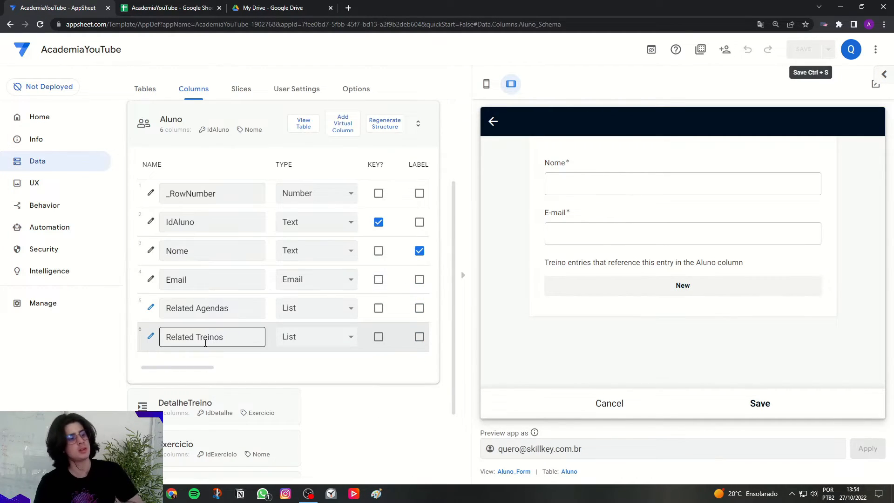
pyautogui.click(230, 337)
pyautogui.moveTo(222, 337); pyautogui.dragTo(165, 337)
pyautogui.click(174, 368)
pyautogui.moveTo(178, 371); pyautogui.dragTo(358, 374)
pyautogui.click(282, 164)
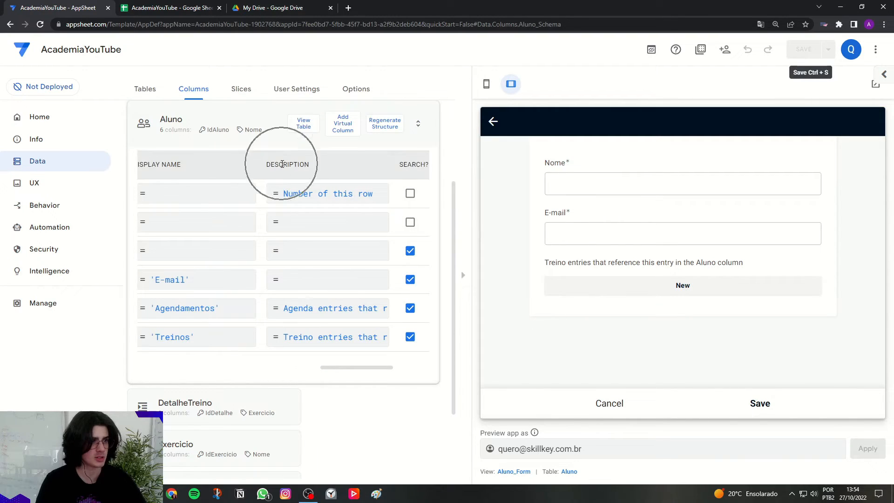
# Set the Related Treinos column's description in the Aluno table to 'Adicione aqui um treinamento'.
pyautogui.click(333, 337)
pyautogui.moveTo(539, 134); pyautogui.dragTo(191, 124)
pyautogui.write("'")
pyautogui.press('capslock')
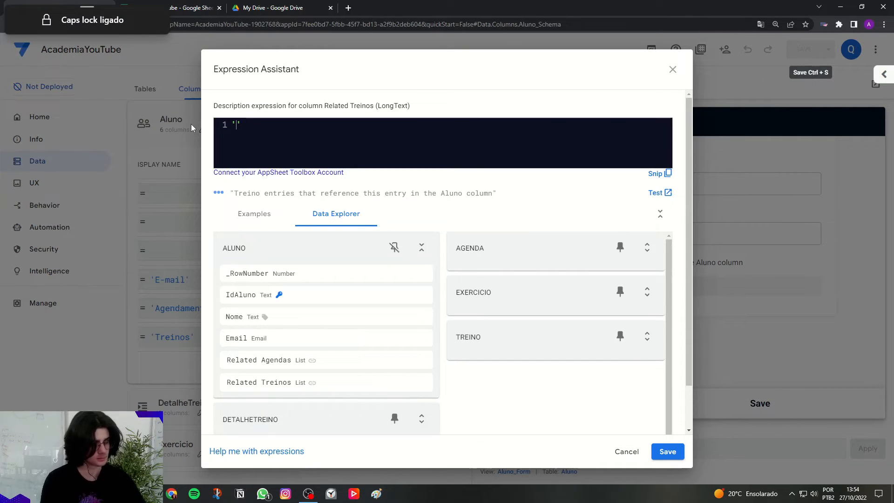
pyautogui.write('A')
pyautogui.press('capslock')
pyautogui.write('dicione aqui um treinamento')
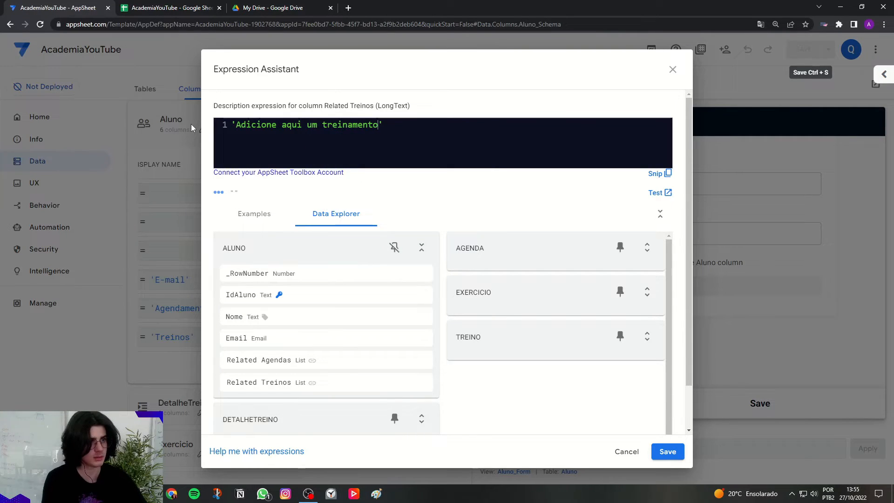
pyautogui.click(667, 452)
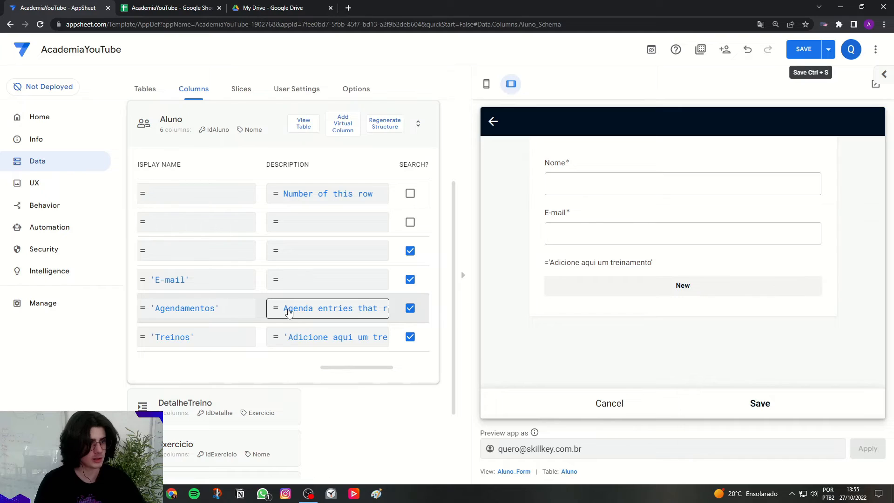
# Set the Related Agendas column's description to 'Agendamentos', collapse the Aluno table and save the app.
pyautogui.click(291, 312)
pyautogui.hotkey('ctrl', 'a')
pyautogui.press('BackSpace')
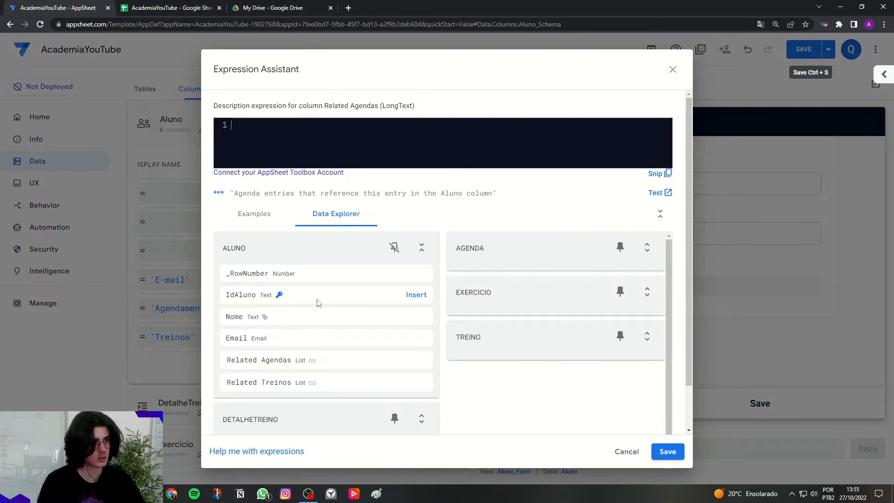
pyautogui.write("'Ag")
pyautogui.press('capslock')
pyautogui.write('endamentos')
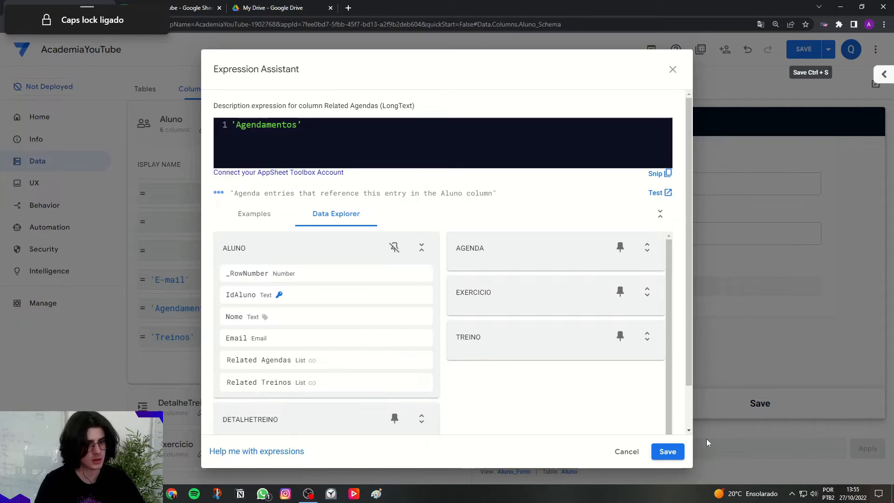
pyautogui.click(671, 451)
pyautogui.moveTo(354, 370); pyautogui.dragTo(179, 369)
pyautogui.click(234, 132)
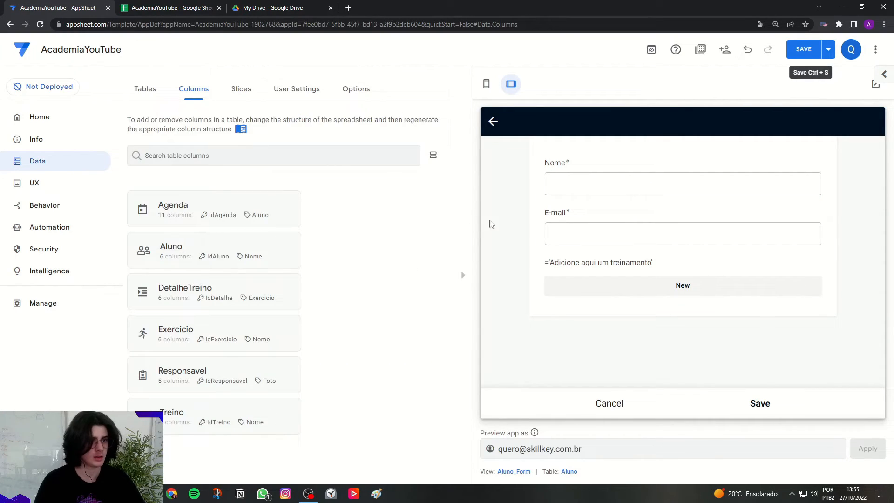
pyautogui.click(800, 54)
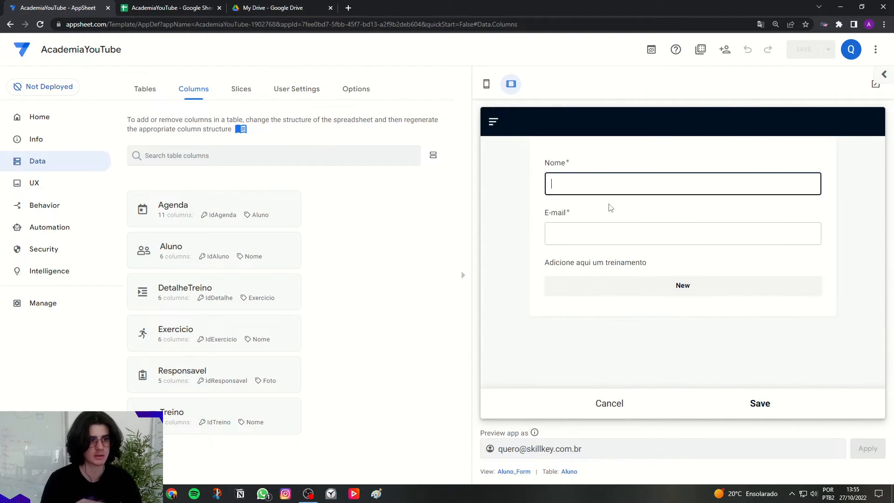
# Check the training description in the preview's student form, cancel the form and show the Agenda calendar.
pyautogui.click(554, 263)
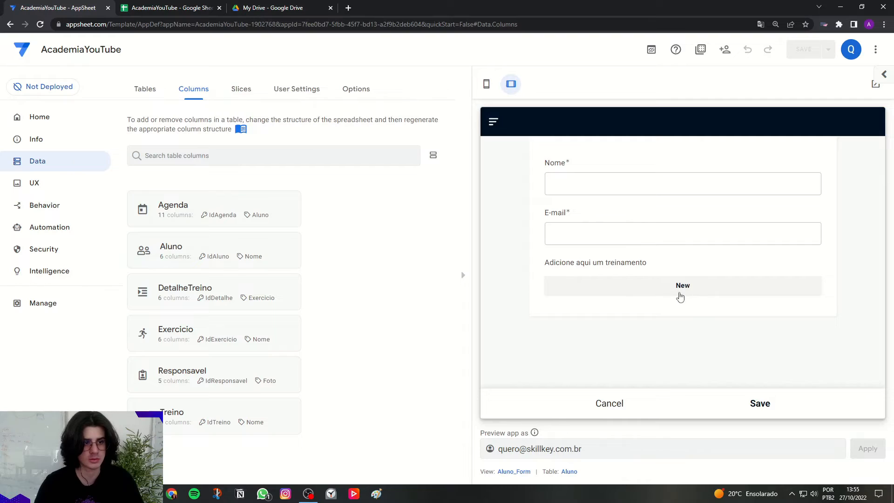
pyautogui.click(612, 402)
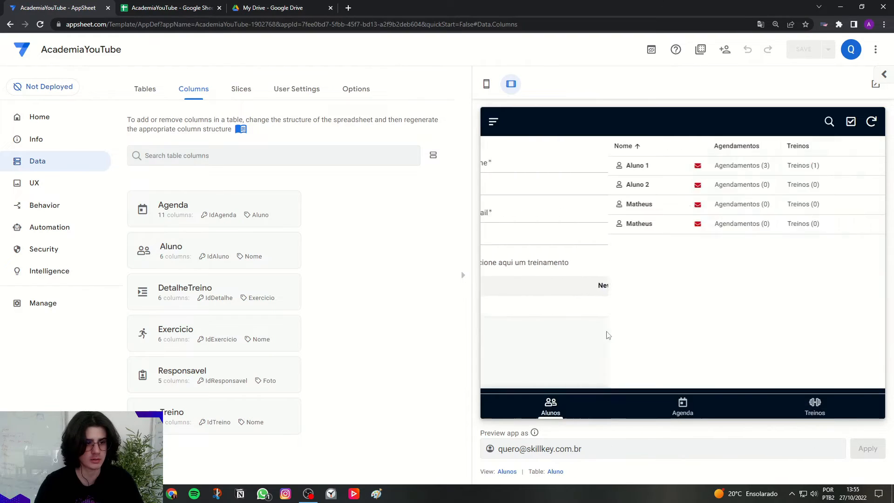
pyautogui.click(688, 399)
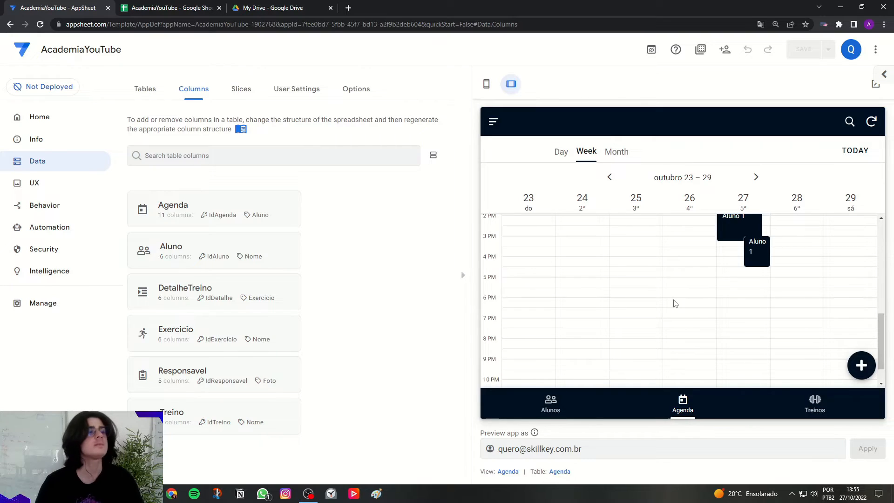
# Open the app's localization texts with the preview in phone size and go through them down to the attachment and filter labels.
pyautogui.click(66, 185)
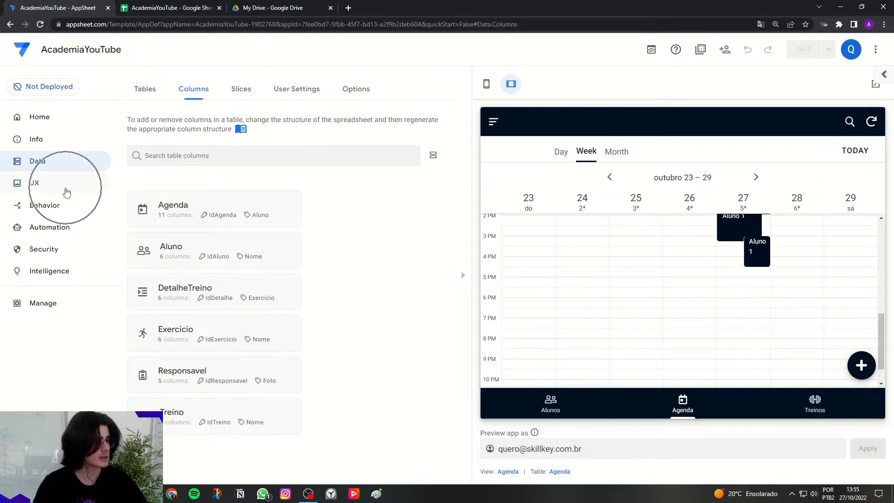
pyautogui.click(353, 100)
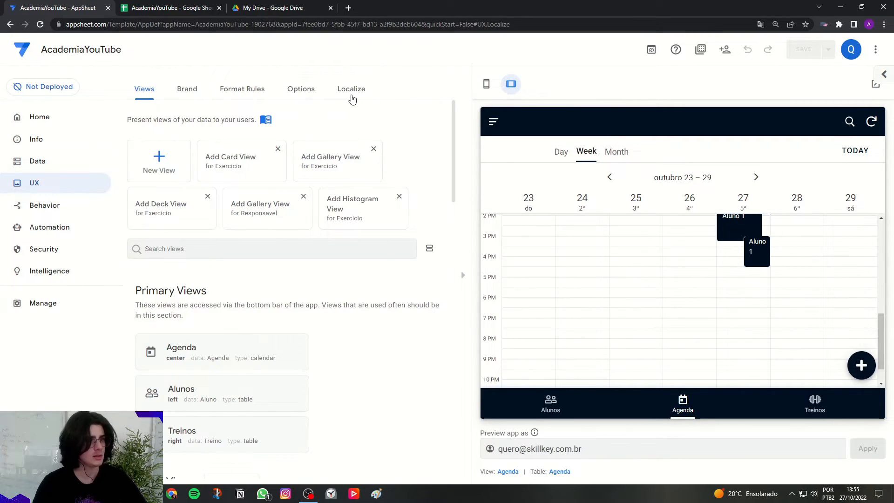
pyautogui.click(486, 84)
pyautogui.scroll(-5, 619, 219)
pyautogui.scroll(-20, 619, 208)
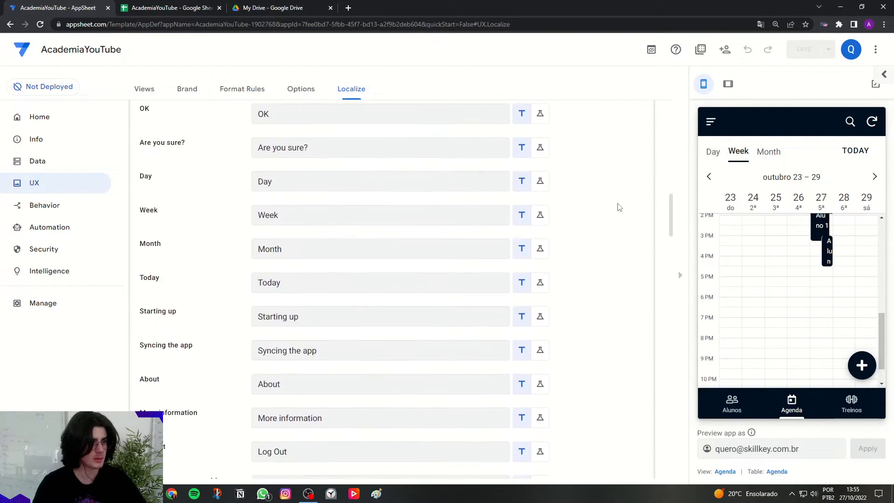
pyautogui.scroll(-5, 618, 208)
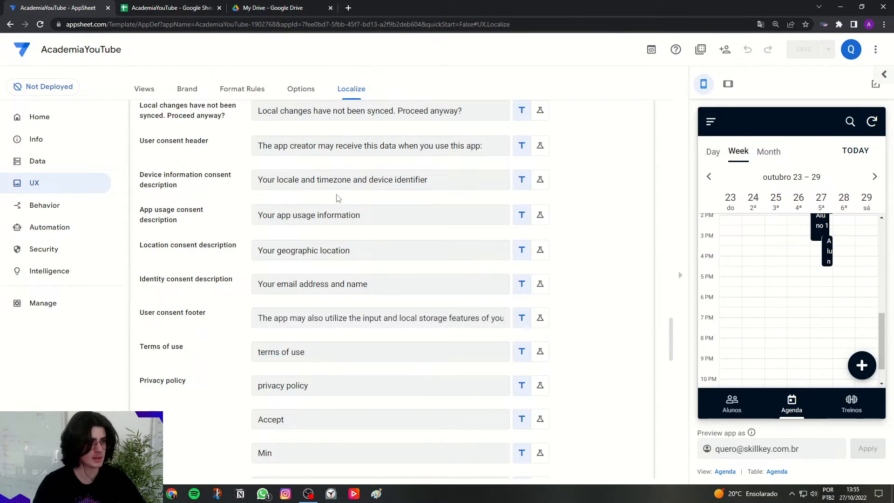
pyautogui.scroll(-13, 345, 369)
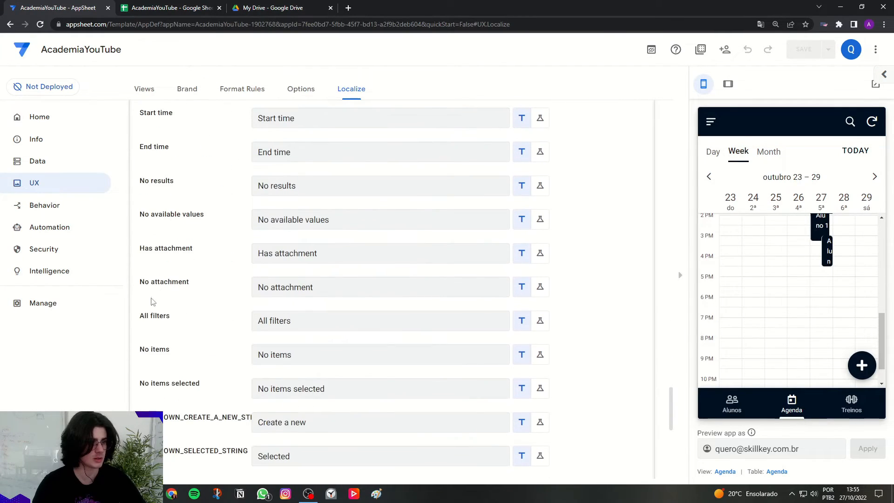
# Translate the editor page into Portuguese and set the Has attachment text to "Tem anexo".
pyautogui.rightClick(228, 284)
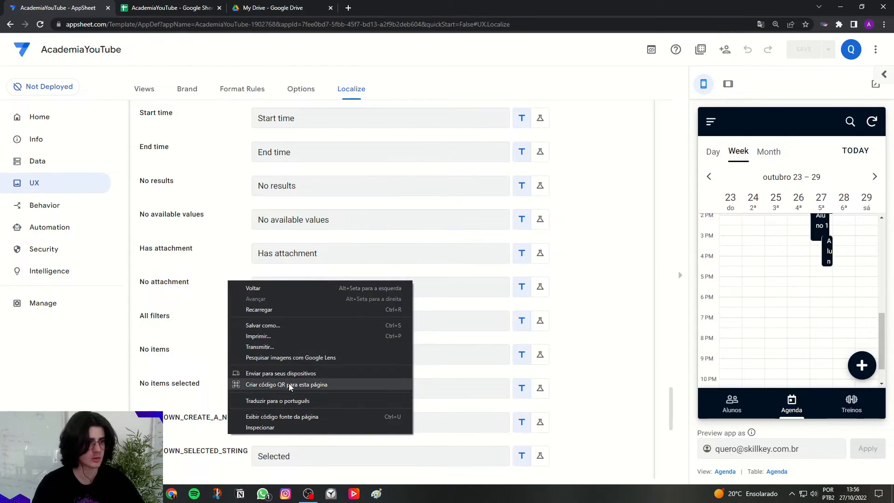
pyautogui.click(283, 400)
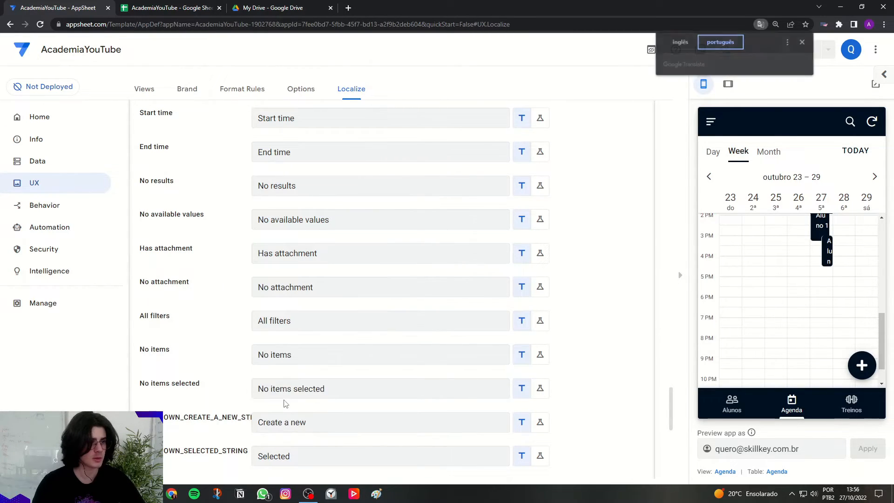
pyautogui.tripleClick(164, 252)
pyautogui.hotkey('ctrl', 'c')
pyautogui.doubleClick(276, 260)
pyautogui.hotkey('ctrl', 'a')
pyautogui.hotkey('ctrl', 'v')
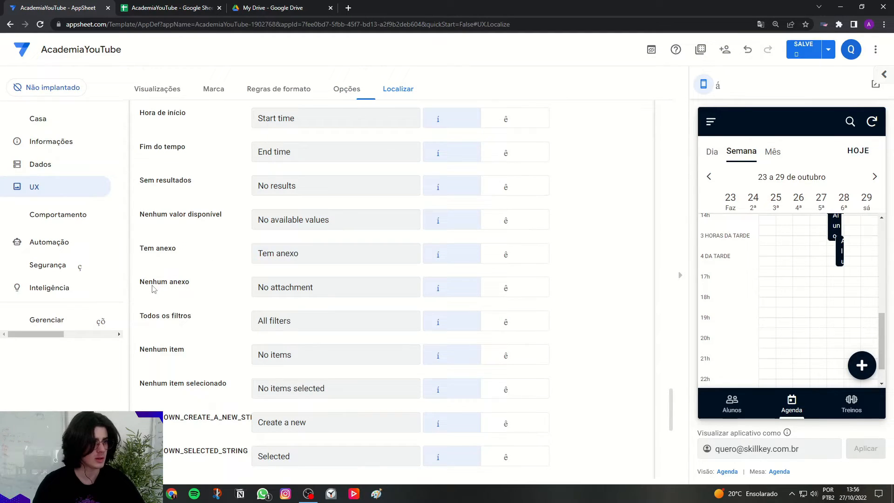
# Set the No attachment text to "Nenhum anexo" and the All filters text to "Todos os filtros".
pyautogui.tripleClick(164, 282)
pyautogui.hotkey('ctrl', 'c')
pyautogui.doubleClick(275, 287)
pyautogui.hotkey('ctrl', 'a')
pyautogui.hotkey('ctrl', 'v')
pyautogui.tripleClick(189, 321)
pyautogui.hotkey('ctrl', 'c')
pyautogui.doubleClick(312, 325)
pyautogui.hotkey('ctrl', 'a')
pyautogui.hotkey('ctrl', 'v')
pyautogui.click(231, 328)
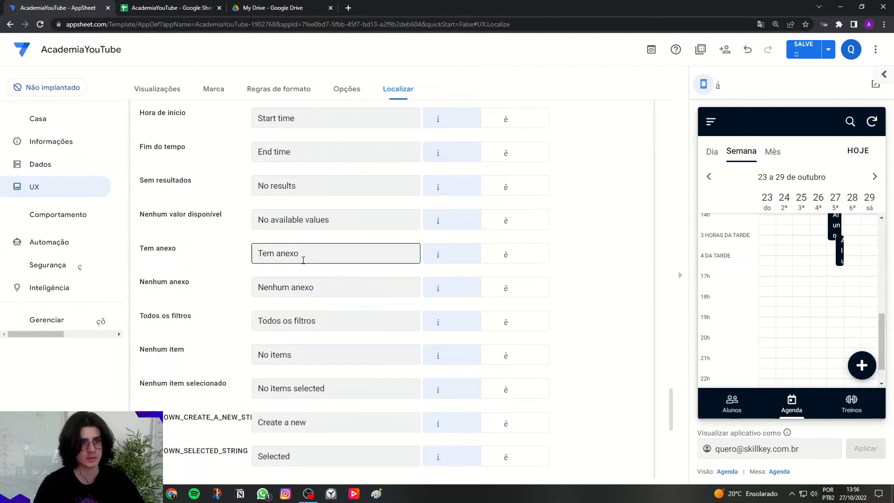
# Return the page translation to English and save the localized texts.
pyautogui.click(760, 24)
pyautogui.click(682, 41)
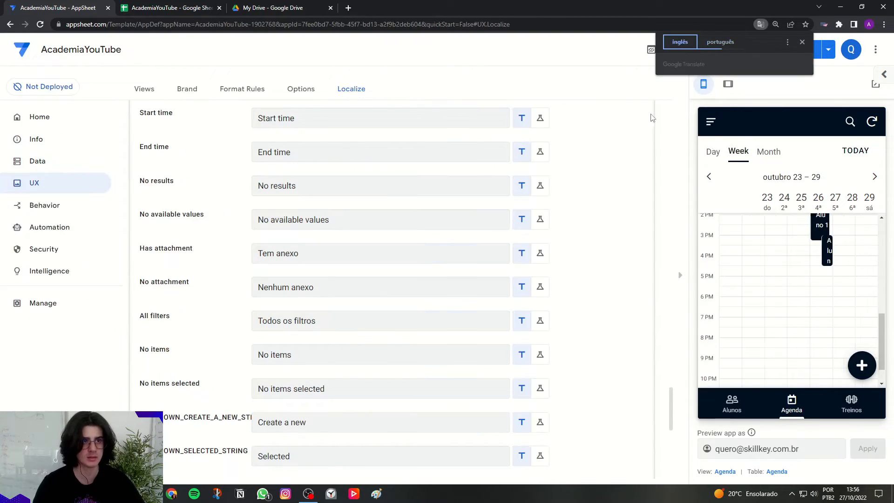
pyautogui.click(806, 49)
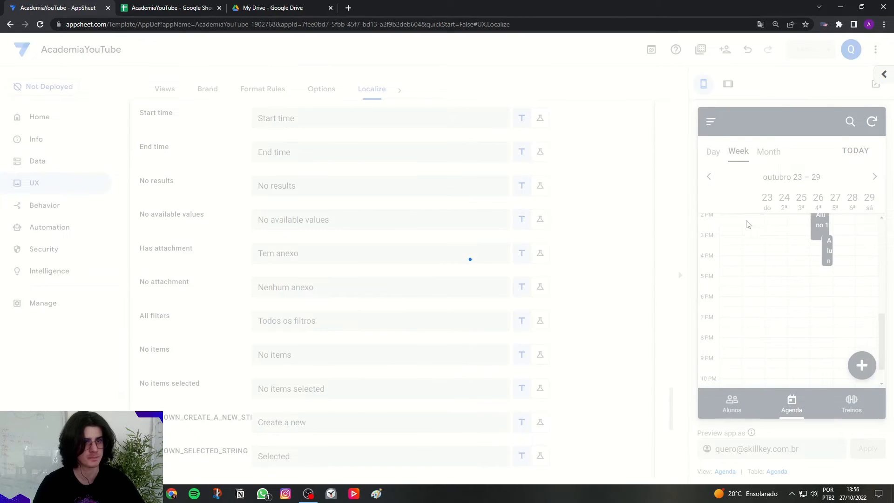
# Open the app in its own browser tab and view its Alunos, Agenda and Treinos views.
pyautogui.click(872, 92)
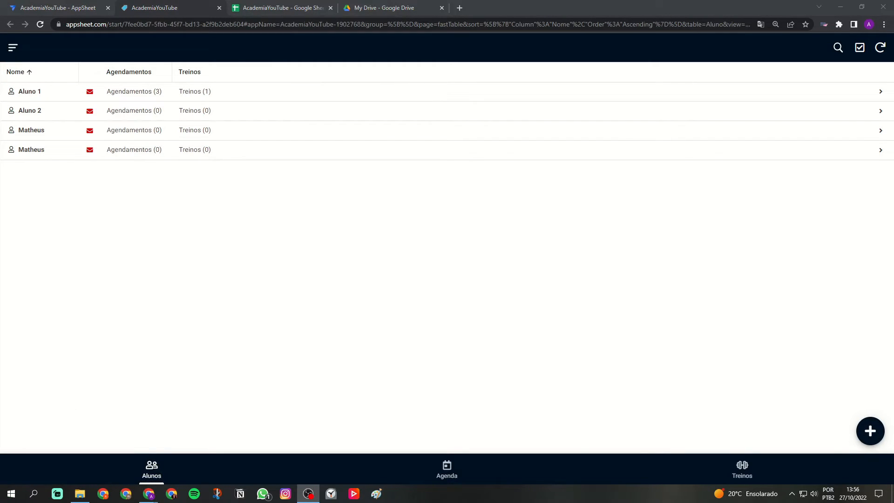
pyautogui.click(665, 359)
pyautogui.scroll(3, 665, 358)
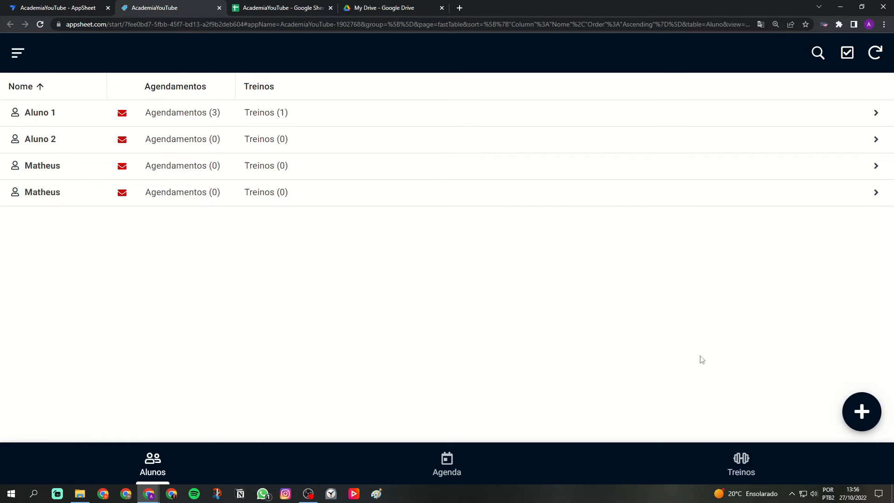
pyautogui.click(170, 462)
pyautogui.click(442, 478)
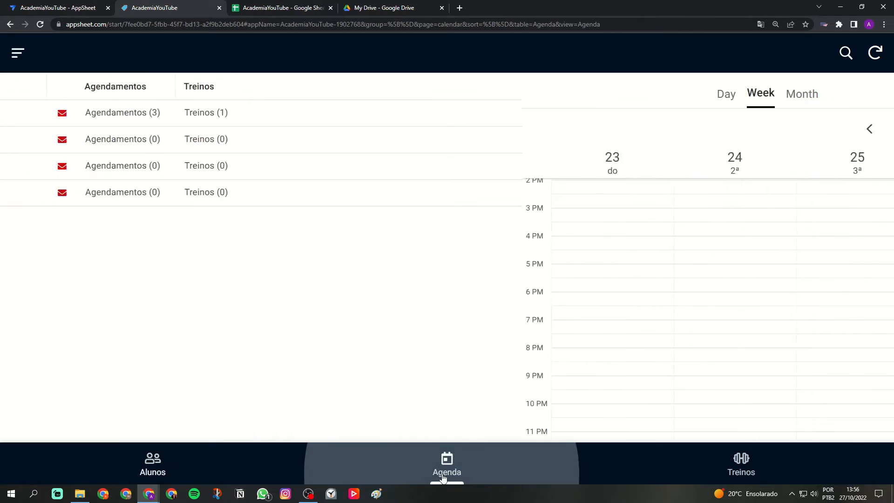
pyautogui.click(742, 459)
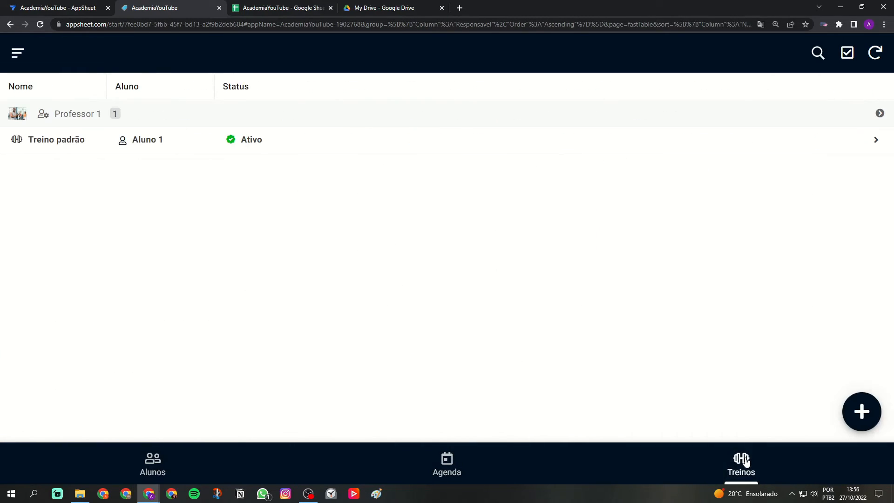
# View the app's Responsáveis and Exercícios menu views.
pyautogui.click(20, 55)
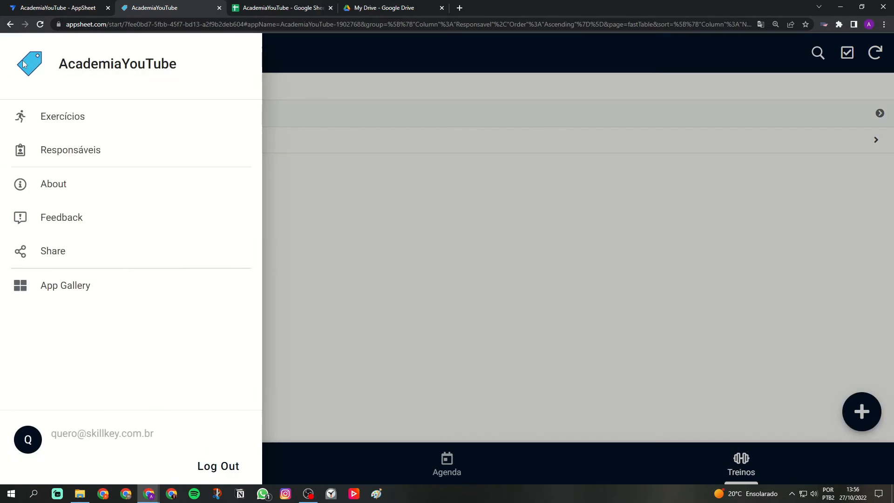
pyautogui.click(74, 152)
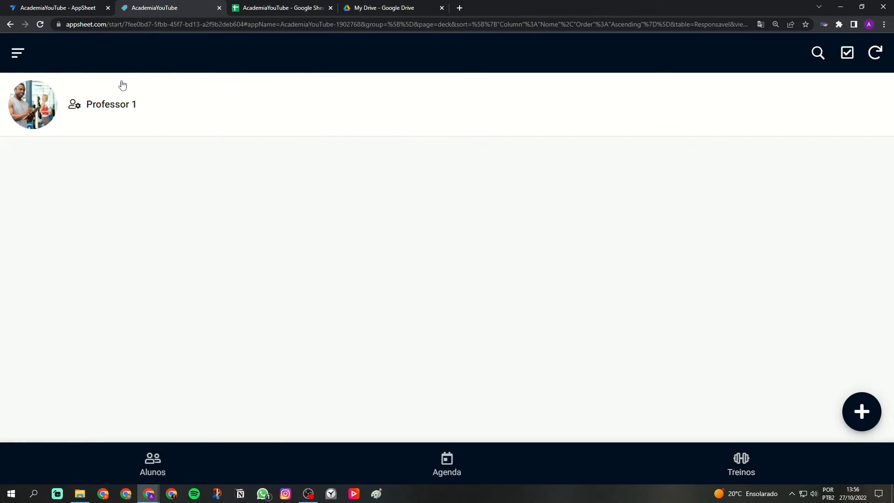
pyautogui.click(12, 59)
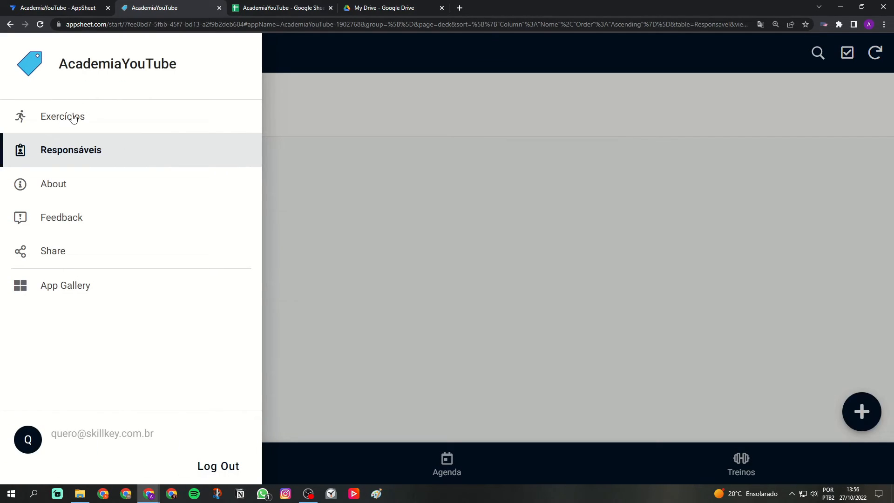
pyautogui.click(65, 117)
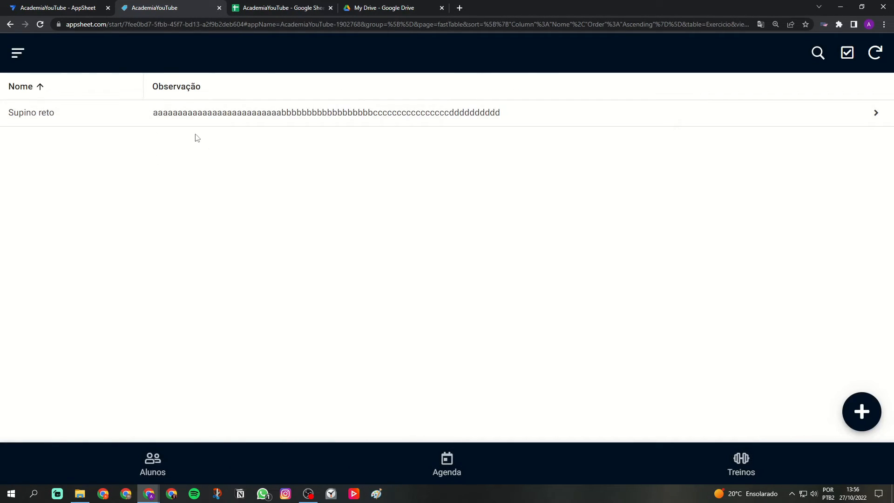
# Open the Supino reto exercise and examine its image and Observação text.
pyautogui.click(28, 120)
pyautogui.moveTo(485, 192); pyautogui.dragTo(485, 163)
pyautogui.moveTo(344, 277); pyautogui.dragTo(433, 299)
pyautogui.click(437, 304)
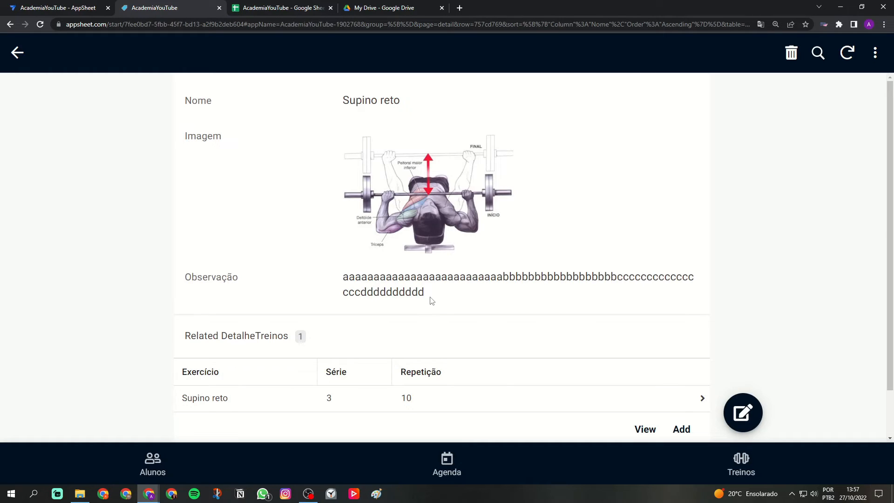
# View the Agenda and Alunos views, and look over the new student form without saving it.
pyautogui.scroll(-1, 389, 251)
pyautogui.click(459, 480)
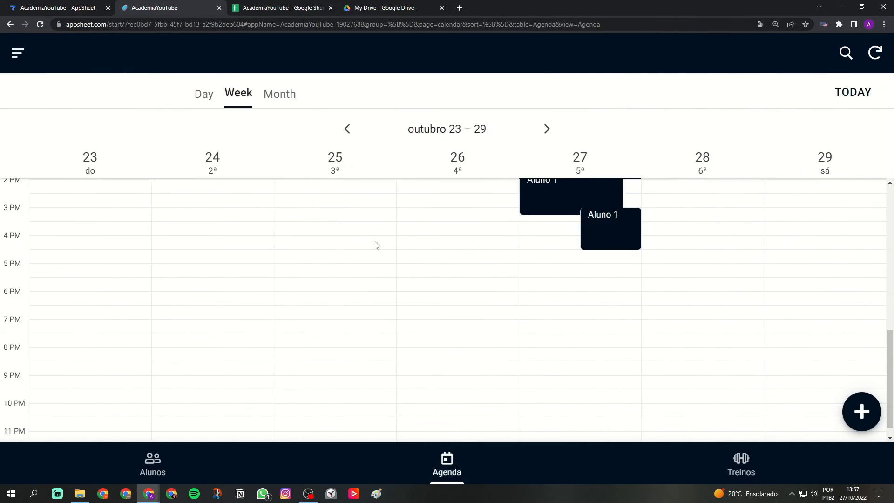
pyautogui.click(147, 472)
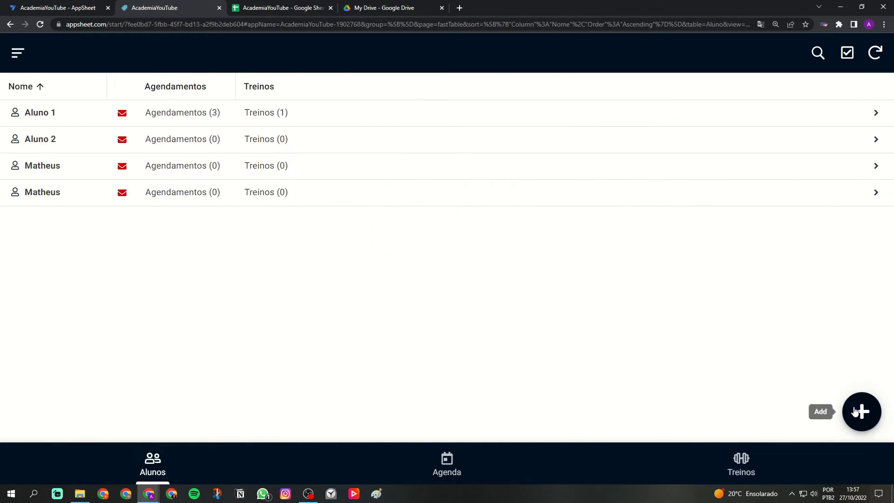
pyautogui.click(859, 412)
pyautogui.click(377, 208)
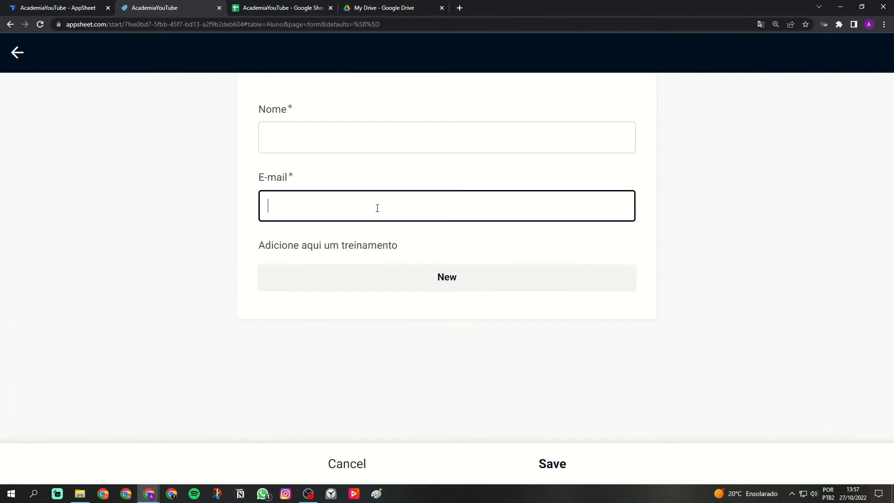
pyautogui.click(364, 463)
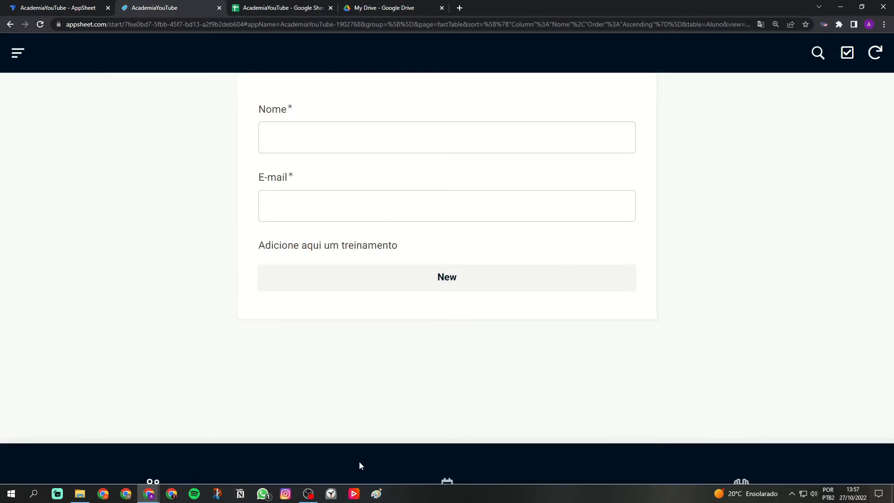
# Start a new workout for Aluno 2 named "Treino simples", with Professor 1 as Responsável.
pyautogui.click(56, 146)
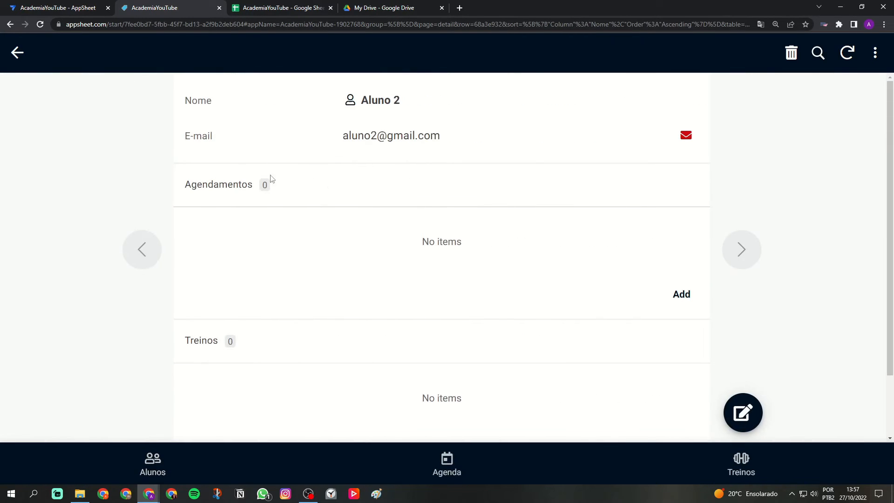
pyautogui.scroll(-2, 317, 265)
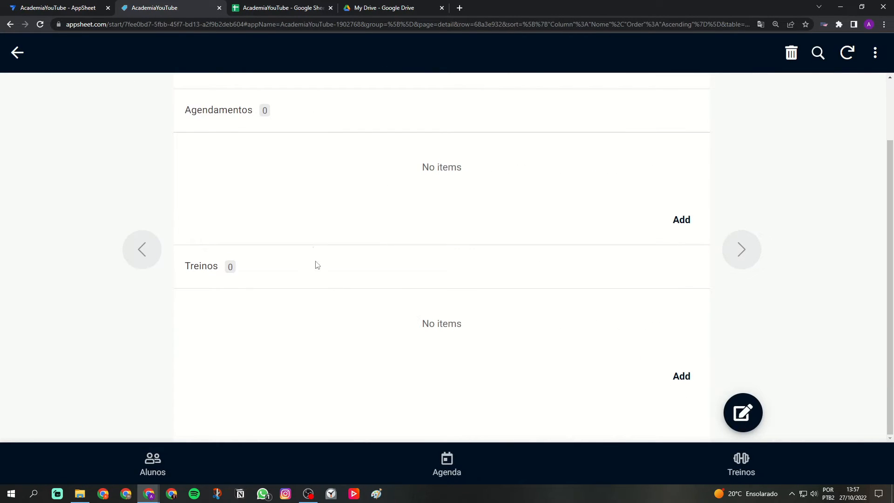
pyautogui.click(681, 376)
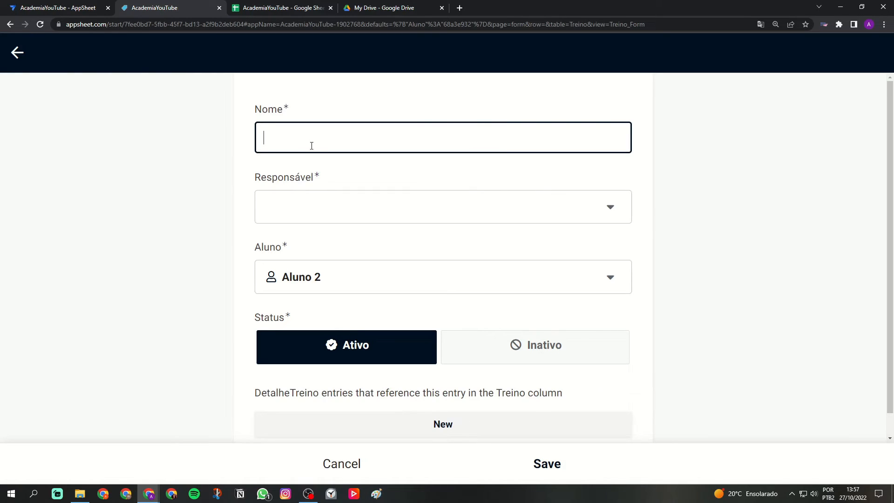
pyautogui.press('capslock')
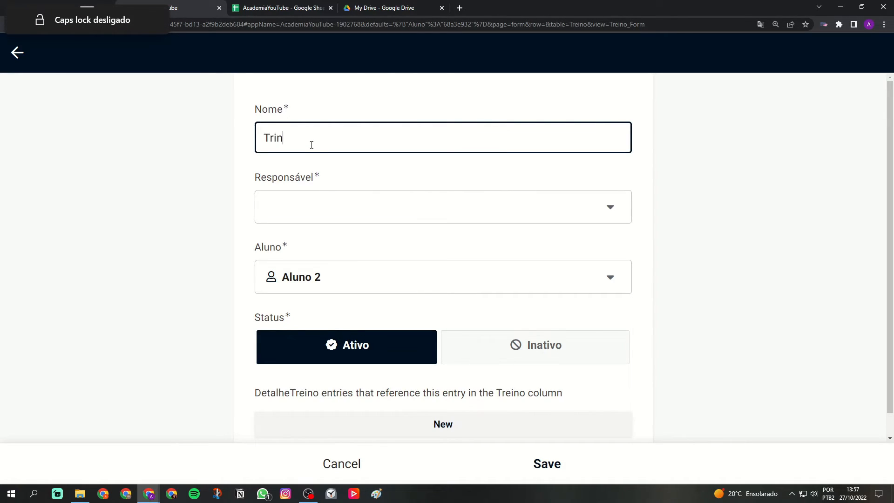
pyautogui.write('mples')
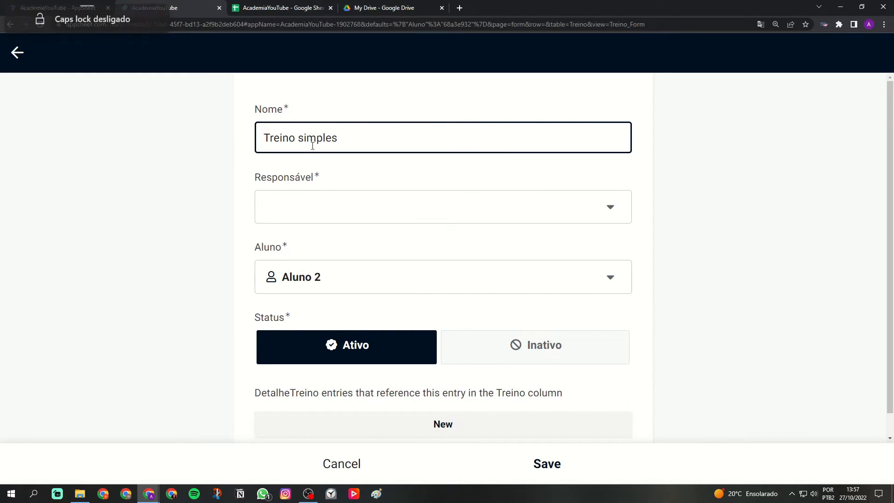
pyautogui.click(325, 196)
pyautogui.click(333, 170)
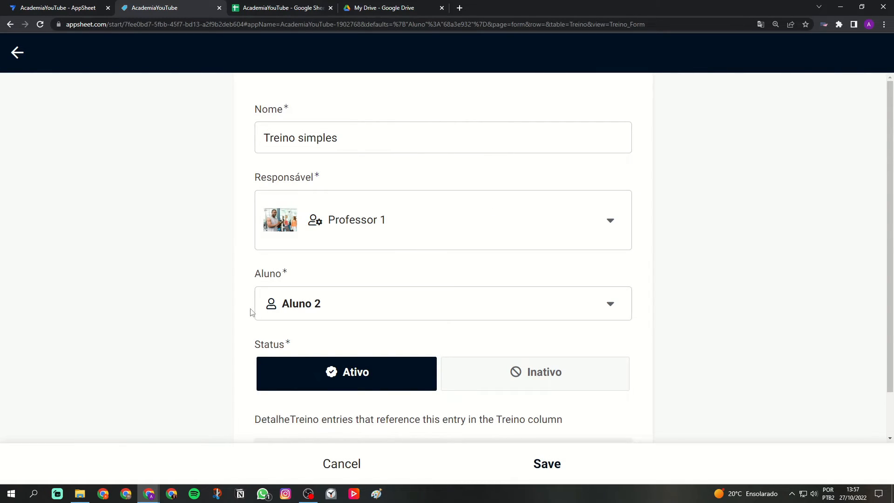
pyautogui.scroll(-1, 298, 307)
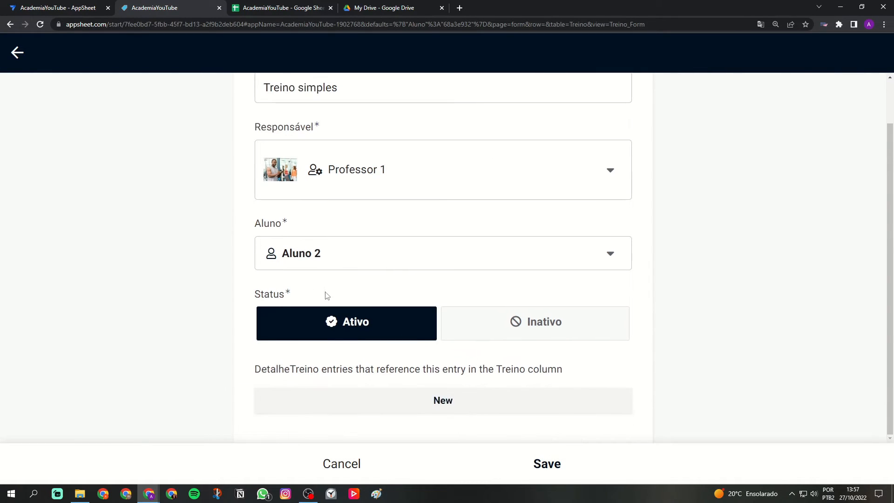
# Add a Supino reto exercise entry to the workout with Série 3 and Repetição 15, and save the entry.
pyautogui.click(440, 413)
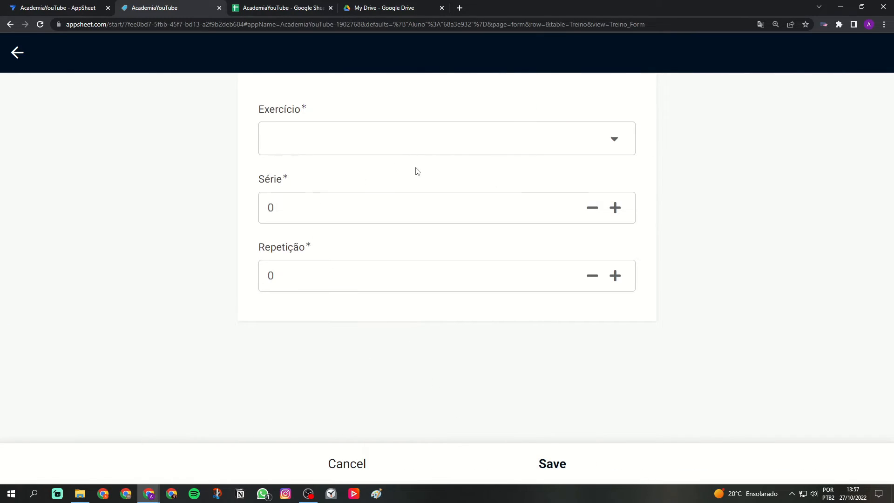
pyautogui.click(415, 143)
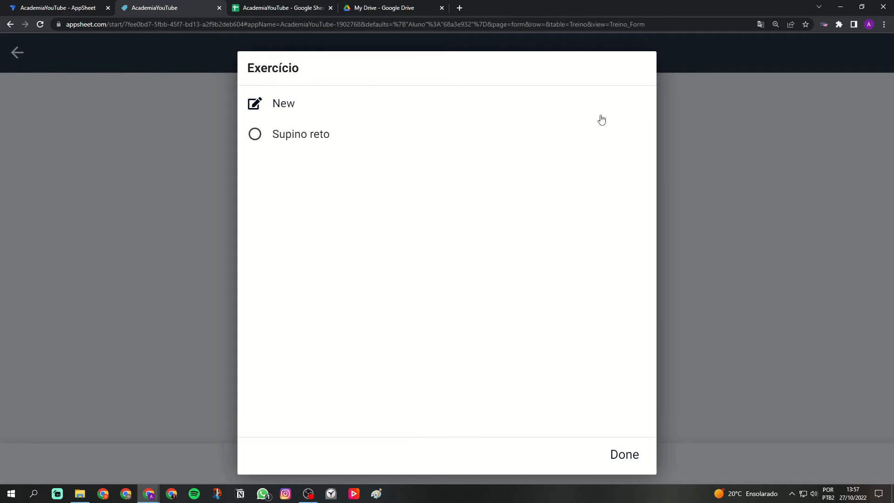
pyautogui.click(325, 138)
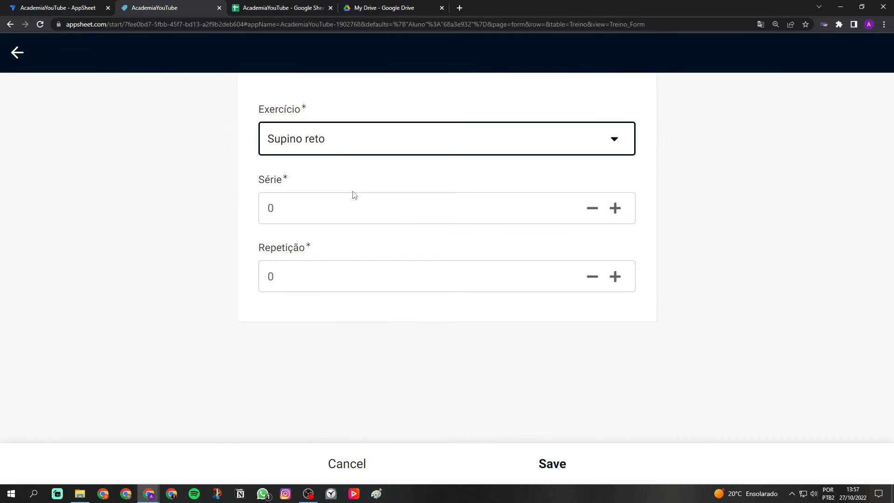
pyautogui.click(372, 167)
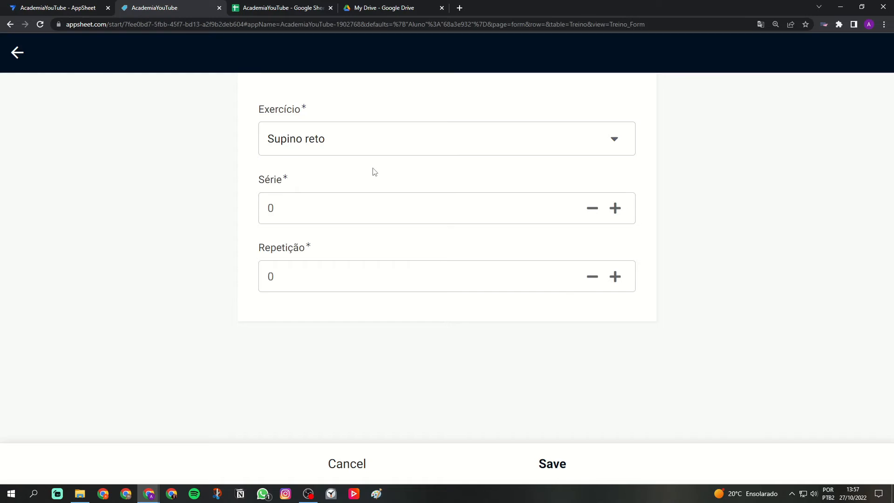
pyautogui.click(375, 218)
pyautogui.write('3')
pyautogui.click(375, 276)
pyautogui.click(377, 311)
pyautogui.click(546, 461)
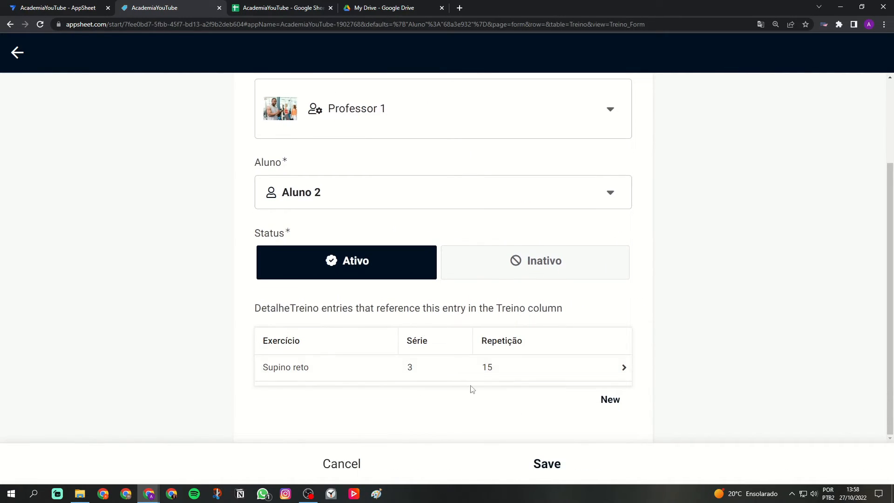
# Review the completed Treino simples form and save the workout.
pyautogui.scroll(2, 387, 347)
pyautogui.scroll(-3, 595, 321)
pyautogui.scroll(5, 365, 365)
pyautogui.click(555, 470)
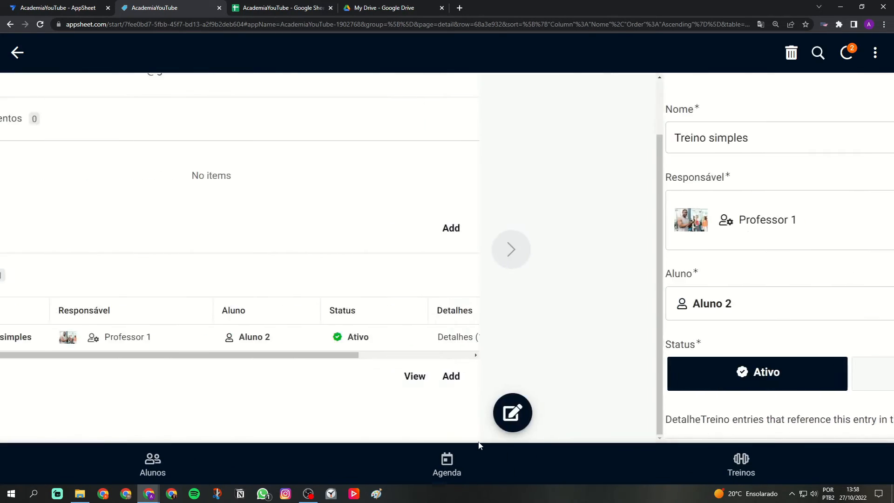
# Create and save an Agenda appointment for Aluno 2 with the Treino simples workout.
pyautogui.click(451, 463)
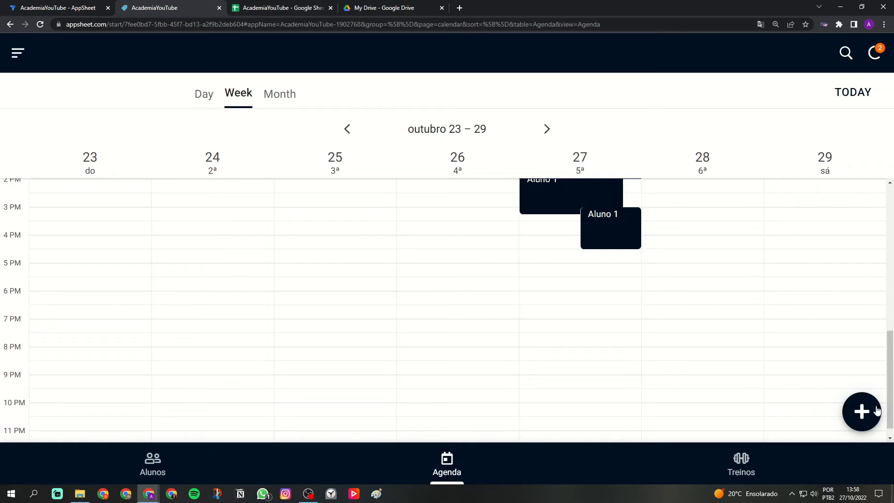
pyautogui.click(861, 412)
pyautogui.click(367, 152)
pyautogui.click(338, 172)
pyautogui.click(333, 222)
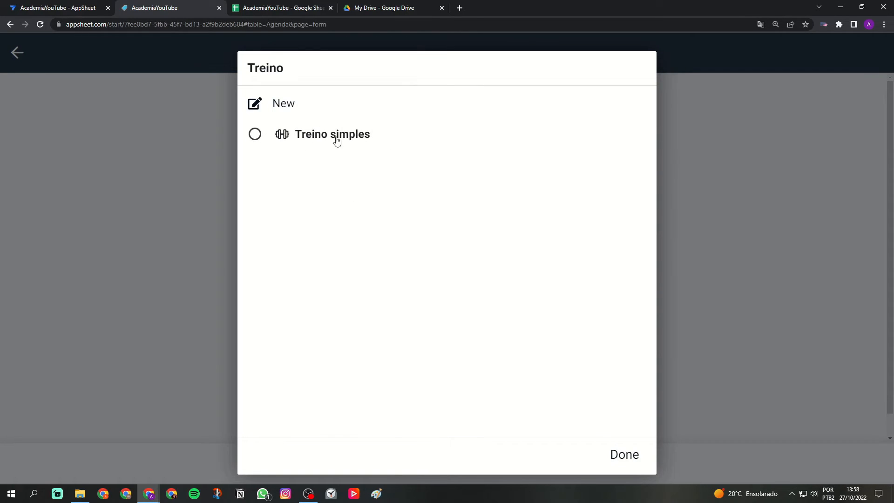
pyautogui.click(370, 144)
pyautogui.scroll(-1, 361, 210)
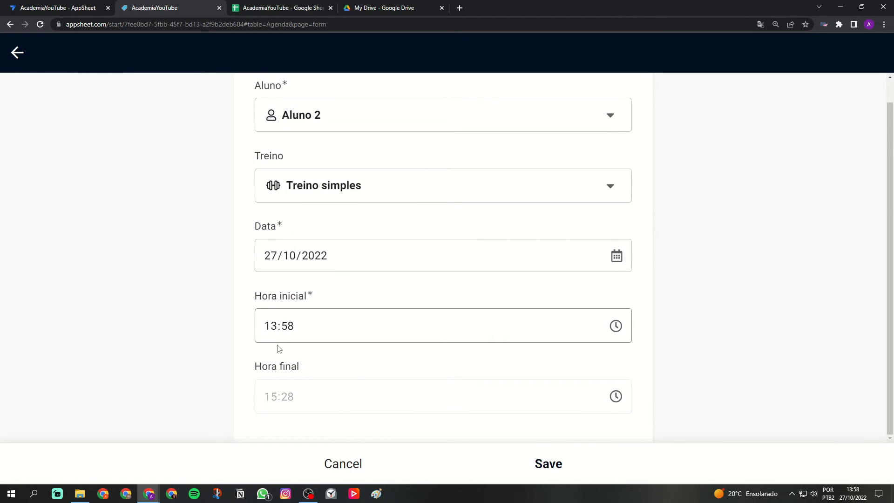
pyautogui.click(549, 463)
# Open Aluno 1's 15:00 appointment, move to the 19/10/2022 one, and examine its times and workout details.
pyautogui.click(620, 228)
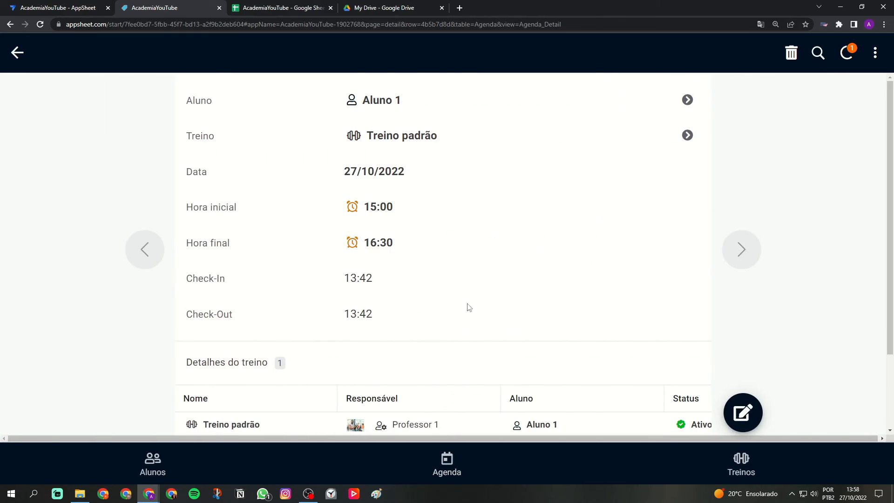
pyautogui.click(148, 260)
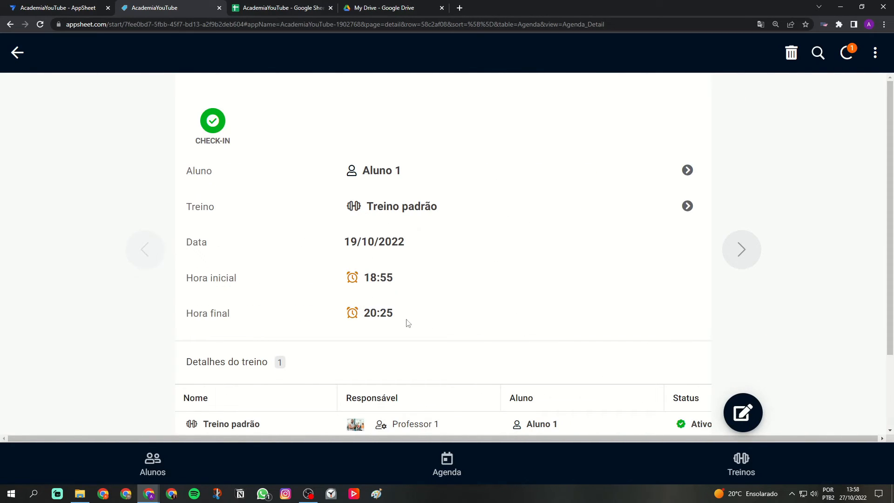
pyautogui.scroll(-2, 447, 336)
pyautogui.scroll(2, 339, 247)
pyautogui.moveTo(181, 282); pyautogui.dragTo(265, 281)
pyautogui.click(338, 280)
pyautogui.moveTo(193, 316); pyautogui.dragTo(237, 319)
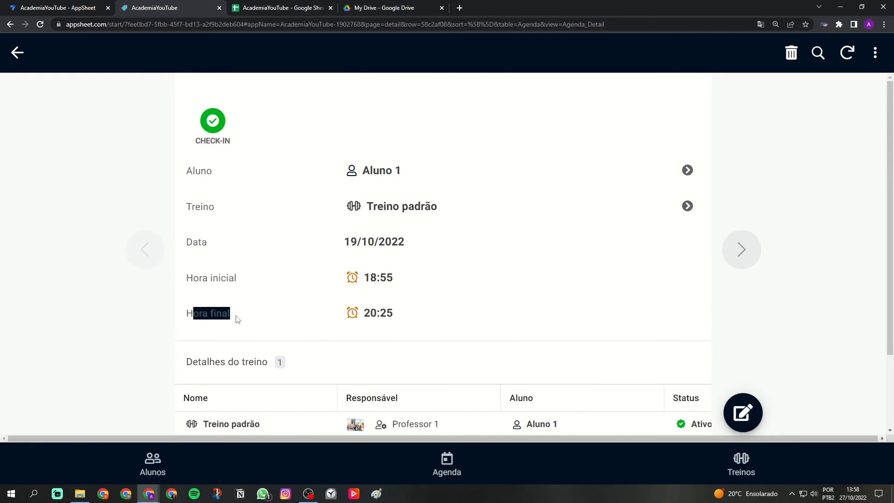
pyautogui.scroll(-2, 274, 306)
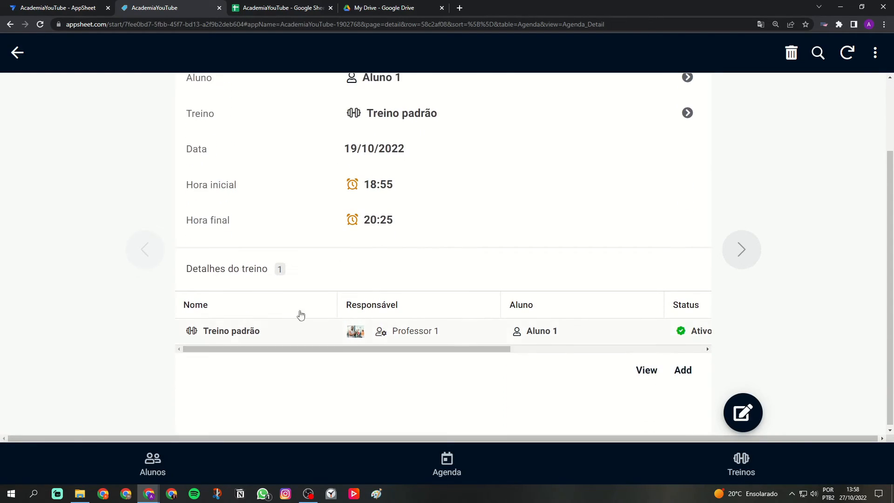
# Open Treino padrão from the appointment's workout details and examine its Detalhes and Related Agendas.
pyautogui.moveTo(350, 349); pyautogui.dragTo(289, 363)
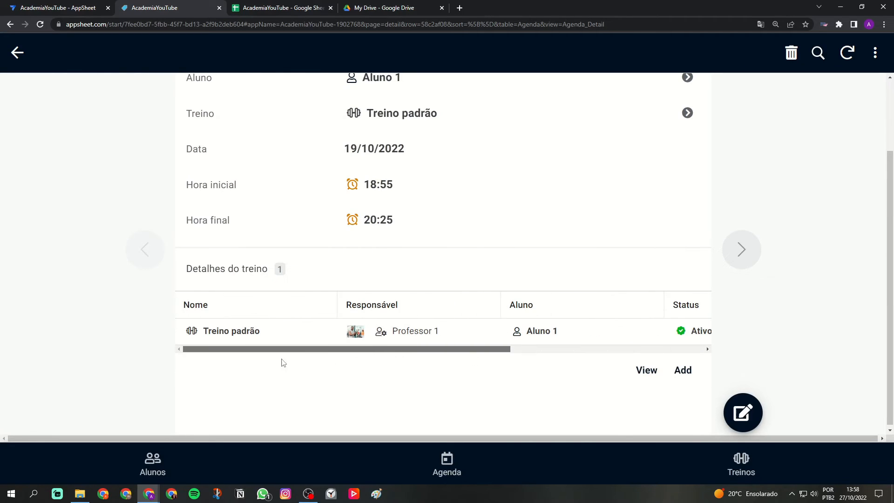
pyautogui.click(269, 341)
pyautogui.scroll(-3, 373, 292)
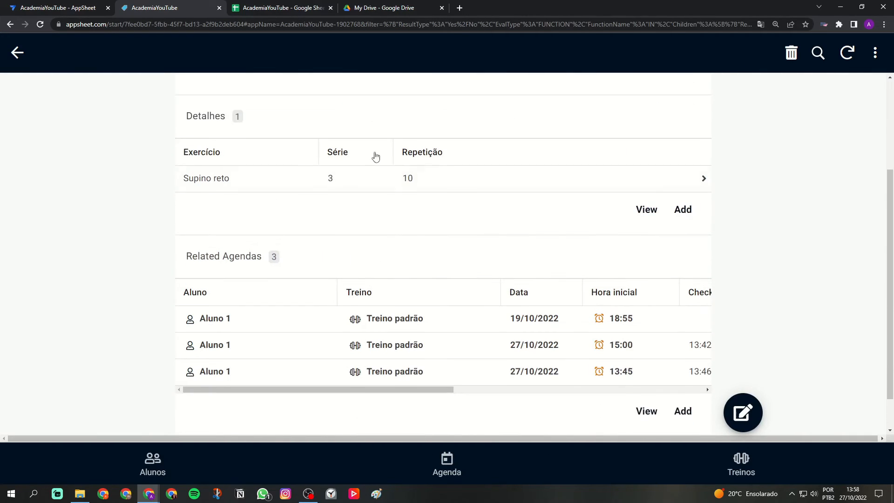
pyautogui.scroll(3, 353, 275)
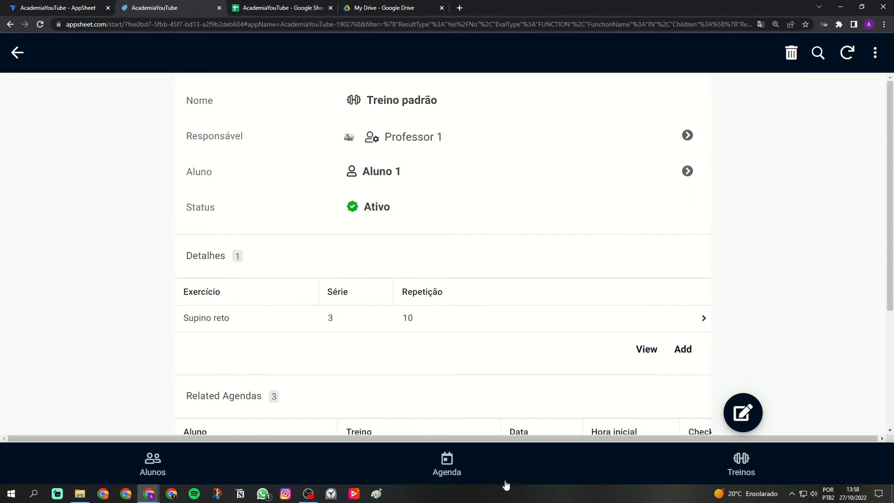
# Open Aluno 2's appointment from the Agenda and record its check-in and check-out.
pyautogui.click(455, 460)
pyautogui.click(857, 414)
pyautogui.click(345, 463)
pyautogui.click(565, 209)
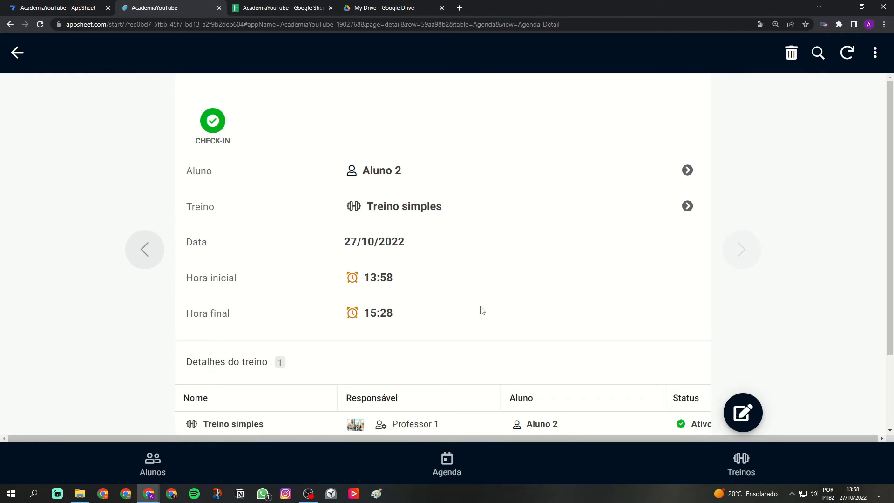
pyautogui.click(213, 122)
pyautogui.moveTo(359, 349); pyautogui.dragTo(396, 355)
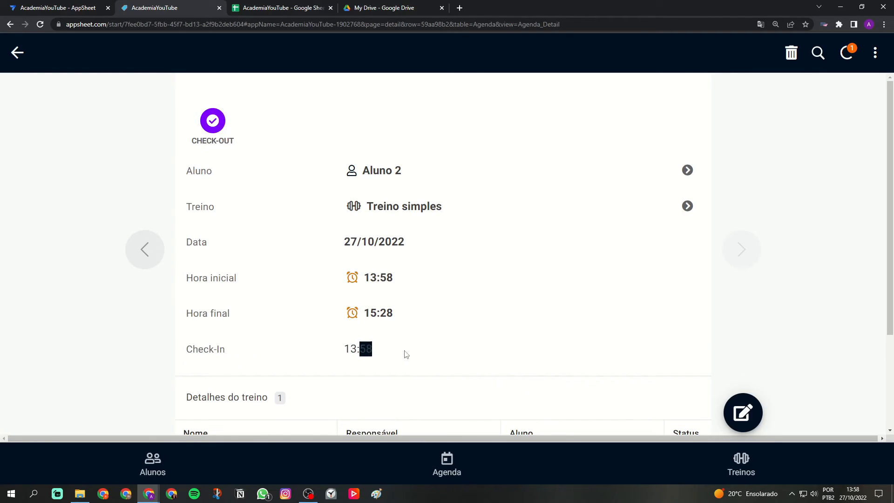
pyautogui.click(228, 134)
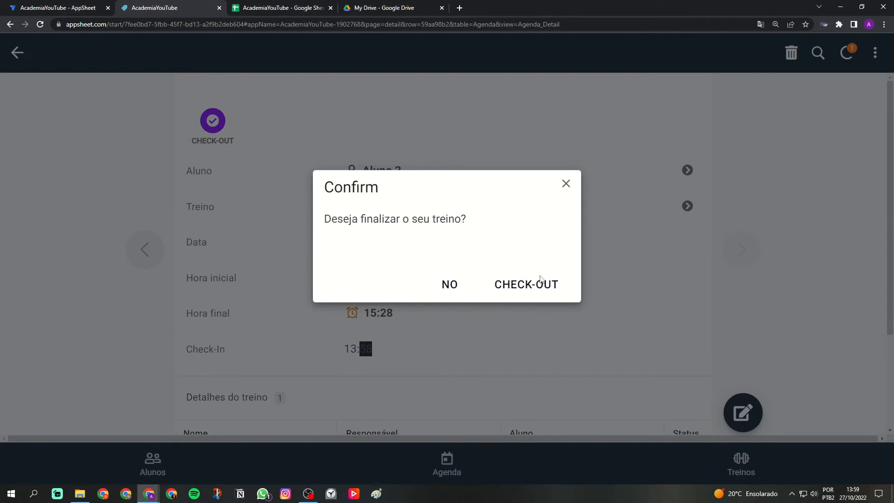
pyautogui.click(540, 280)
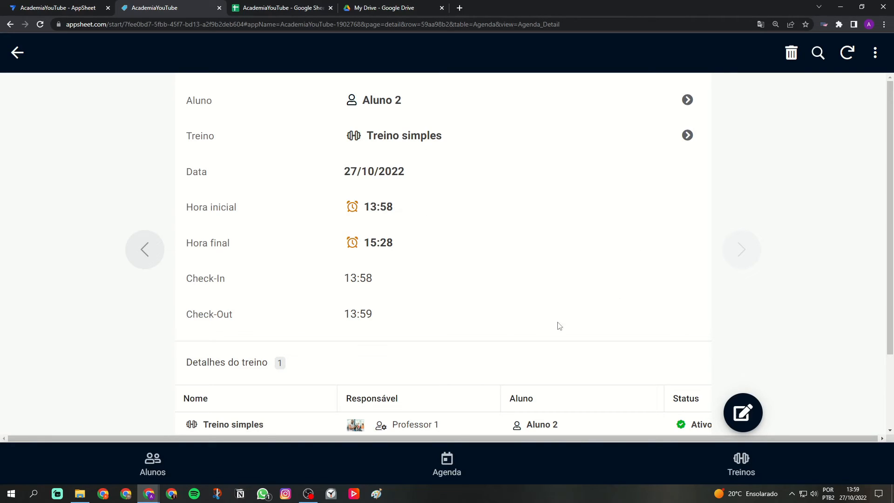
# Leave the appointment and view the Exercícios and Treinos lists and the Agenda's week calendar.
pyautogui.click(17, 52)
pyautogui.click(18, 52)
pyautogui.click(40, 116)
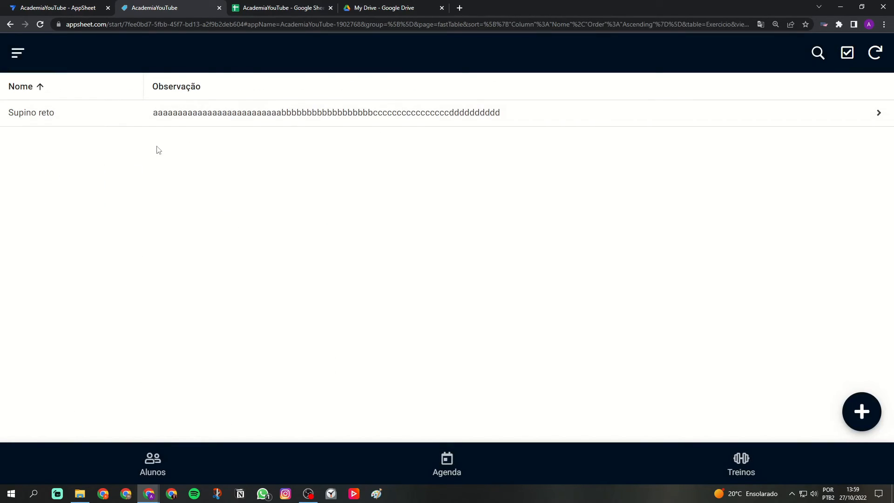
pyautogui.click(733, 454)
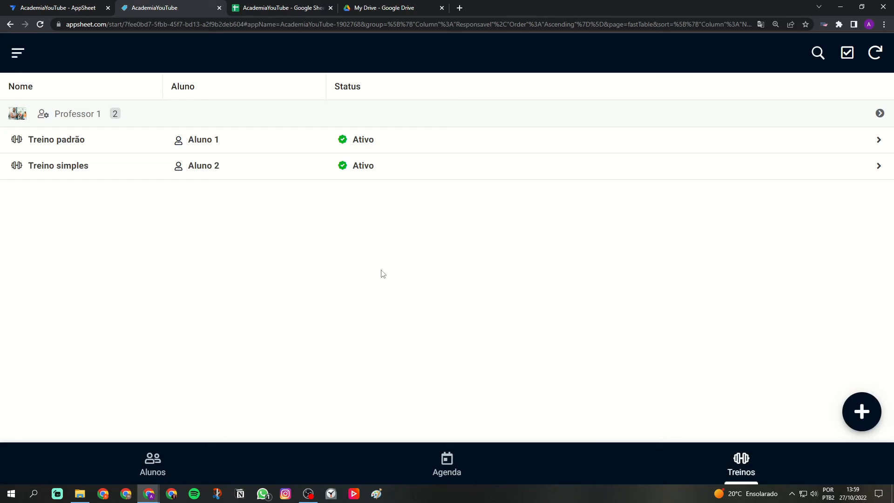
pyautogui.click(468, 453)
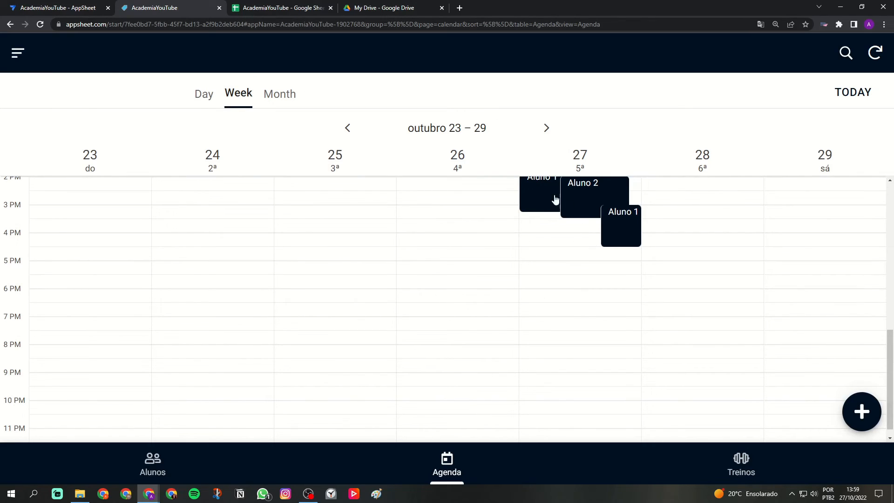
pyautogui.scroll(1, 592, 289)
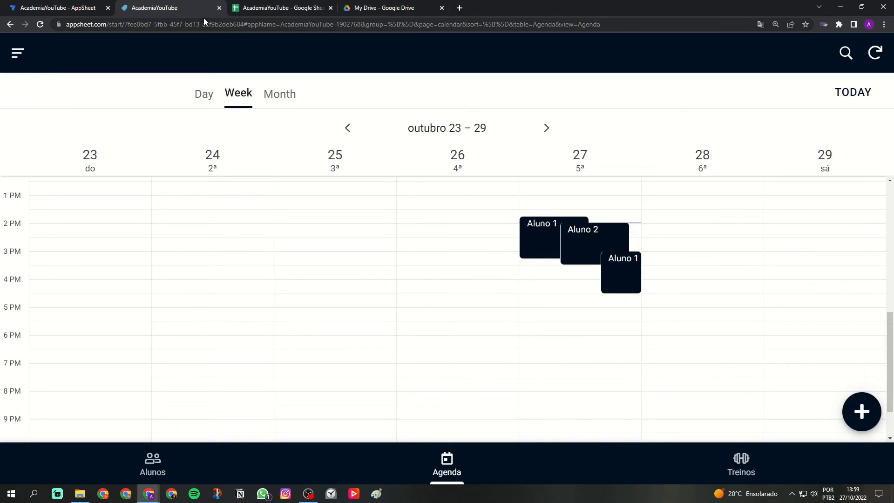
# Switch to the AppSheet editor and look through the UX views down to the Agenda reference views.
pyautogui.click(51, 8)
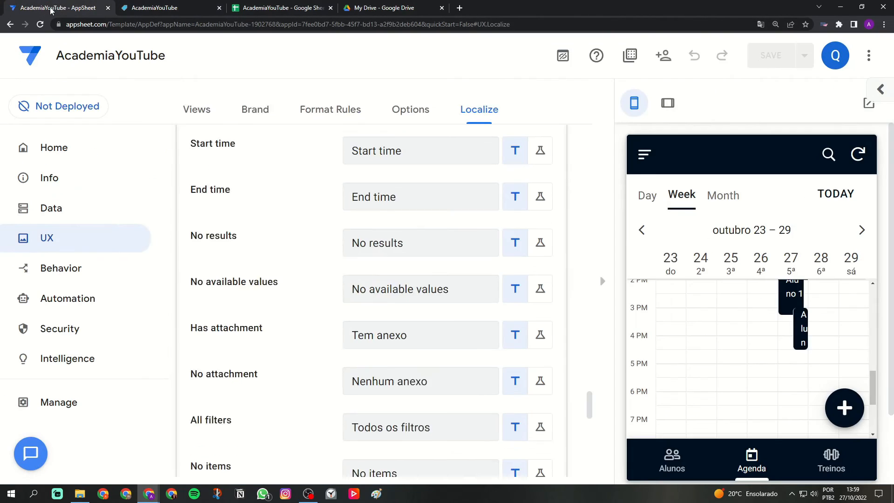
pyautogui.hotkey('ctrl', '-')
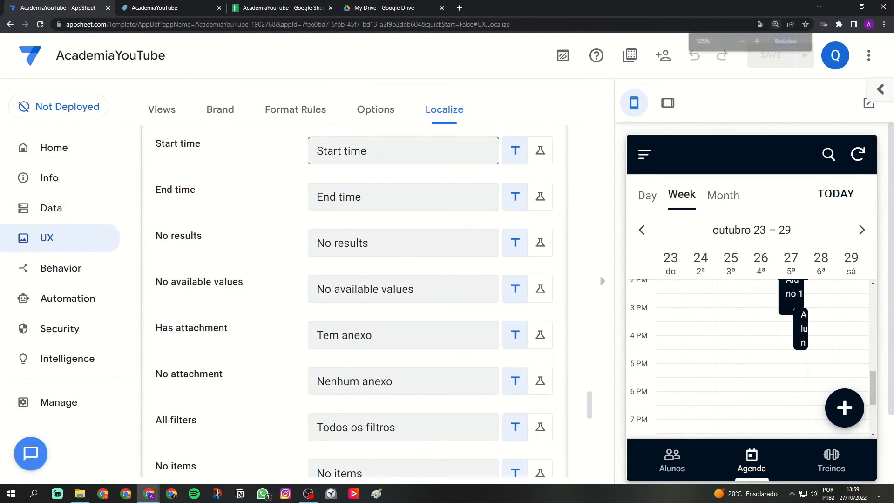
pyautogui.click(48, 167)
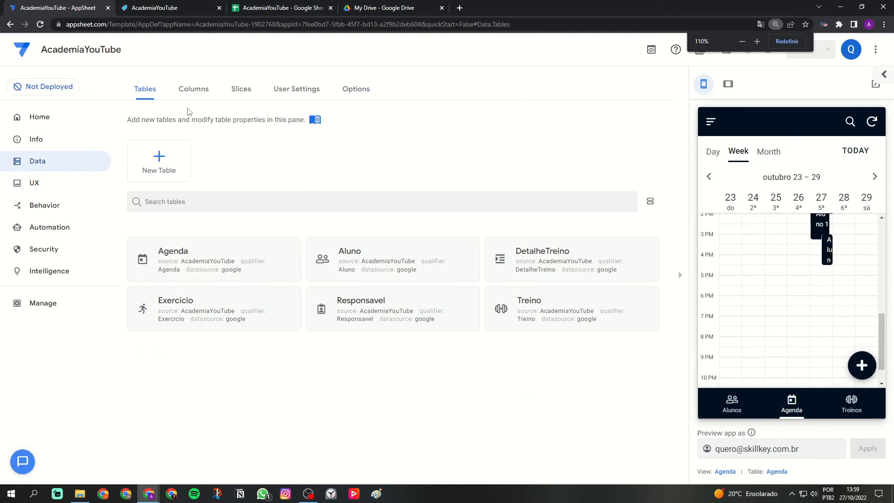
pyautogui.click(35, 186)
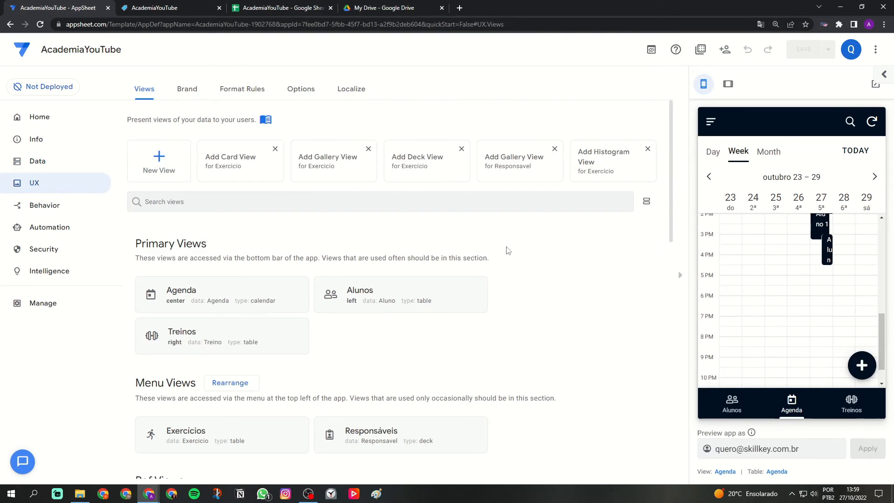
pyautogui.scroll(-3, 513, 251)
pyautogui.scroll(-5, 549, 251)
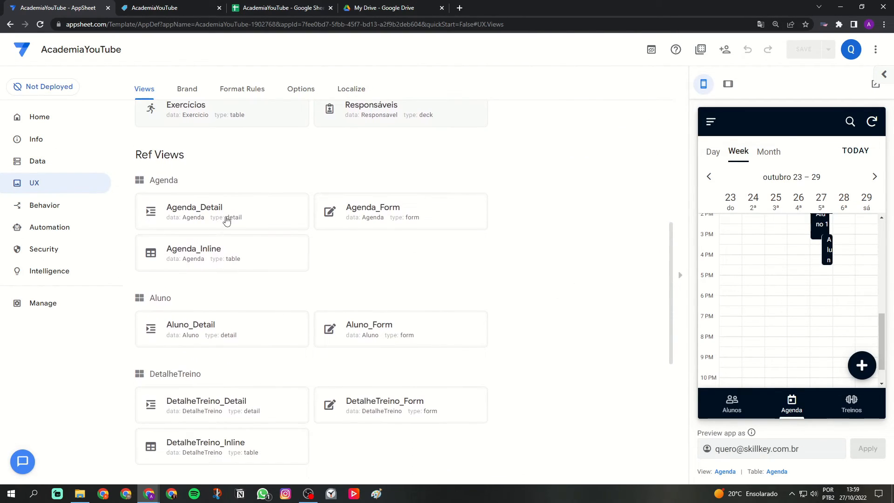
pyautogui.moveTo(141, 111); pyautogui.dragTo(191, 114)
pyautogui.click(219, 250)
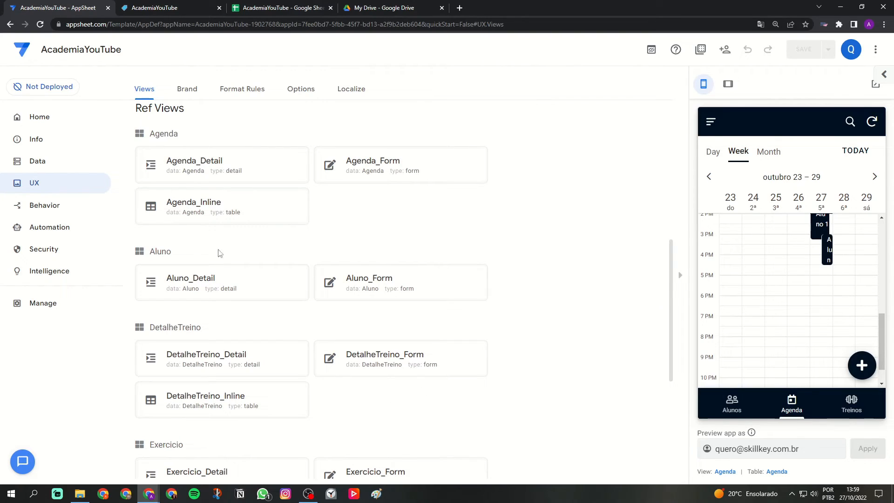
# Open Aluno 1's 13:45 appointment for editing in the preview and bring up the Agenda_Form view's settings.
pyautogui.click(821, 233)
pyautogui.click(821, 234)
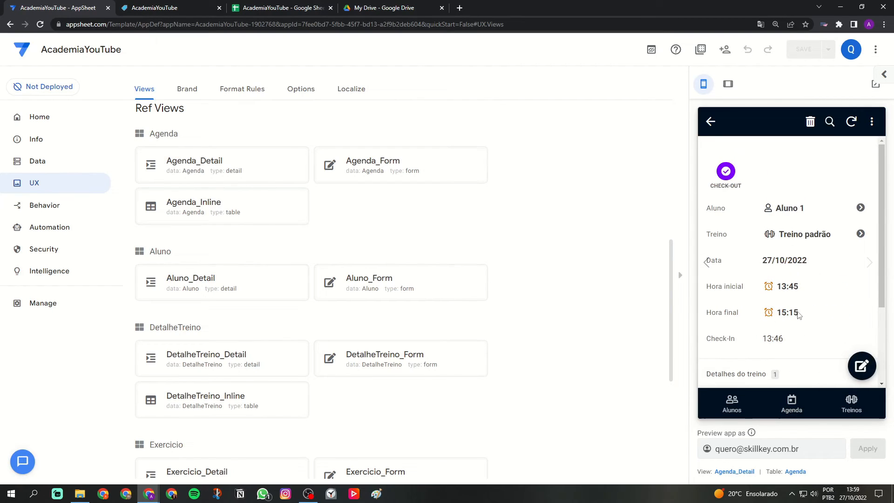
pyautogui.scroll(-2, 801, 307)
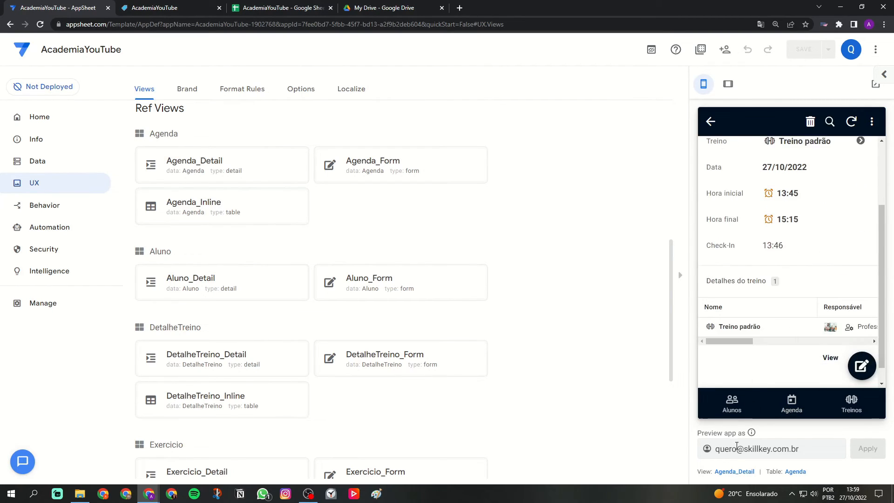
pyautogui.click(861, 366)
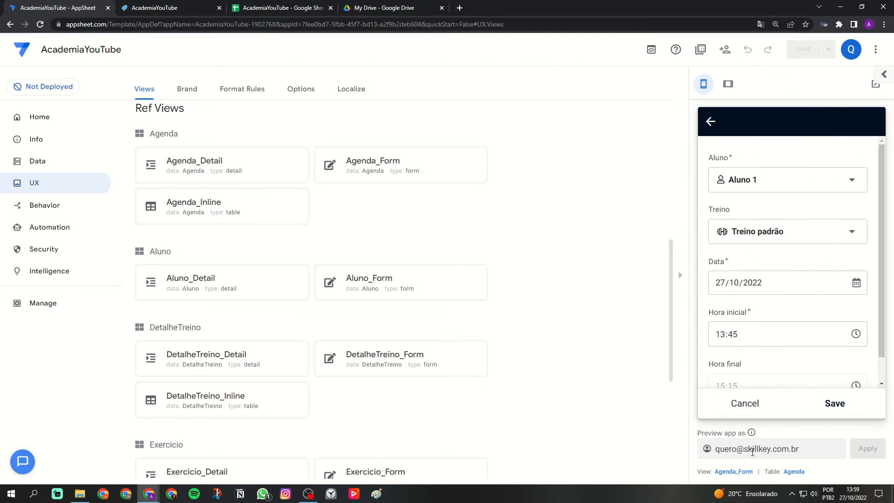
pyautogui.click(736, 474)
# Set the Agenda_Form finish view to Agenda_Detail and save the app.
pyautogui.scroll(-4, 489, 352)
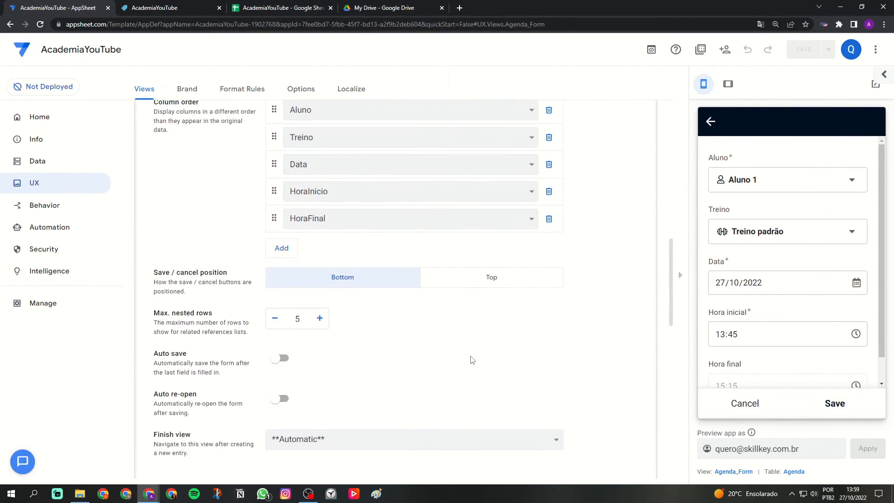
pyautogui.moveTo(167, 390); pyautogui.dragTo(196, 391)
pyautogui.click(196, 391)
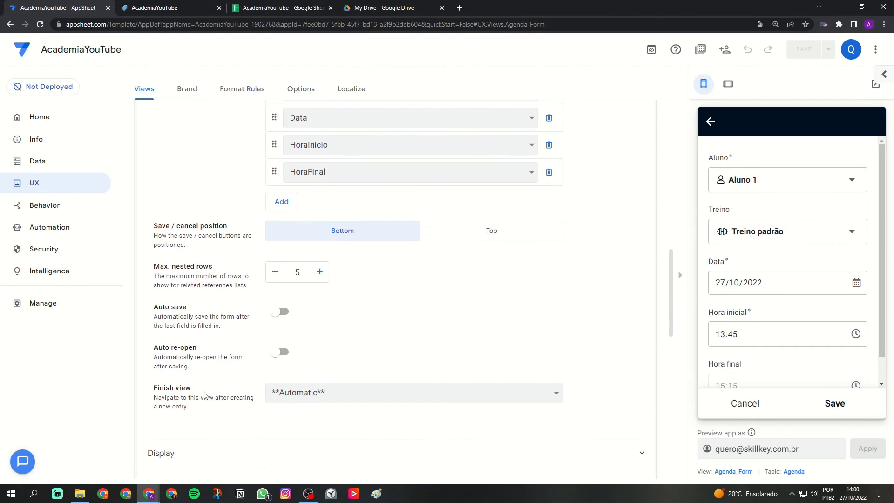
pyautogui.click(312, 394)
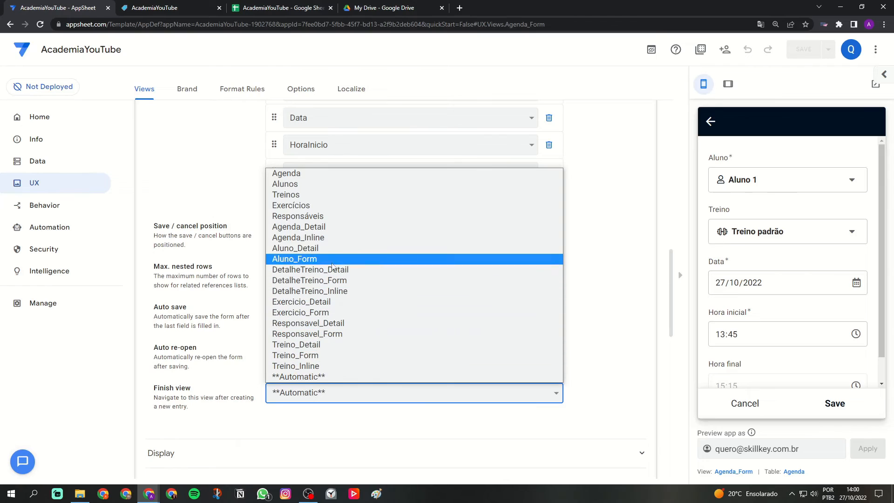
pyautogui.click(329, 231)
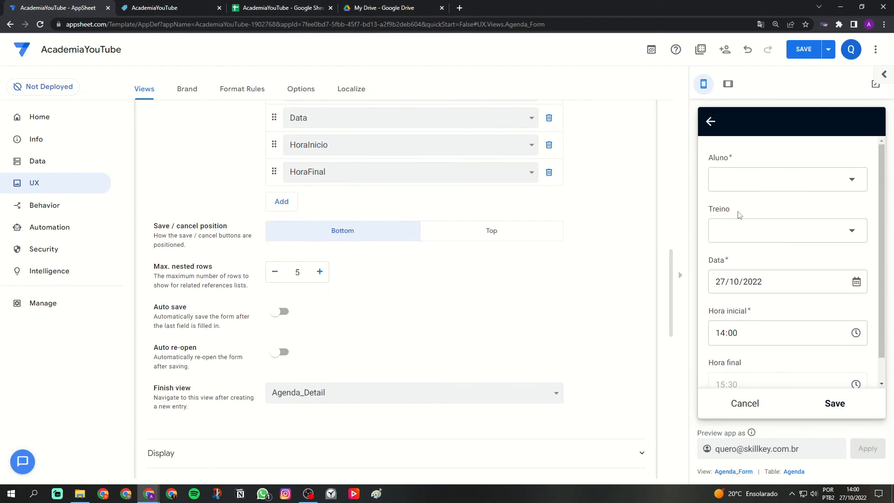
pyautogui.click(809, 54)
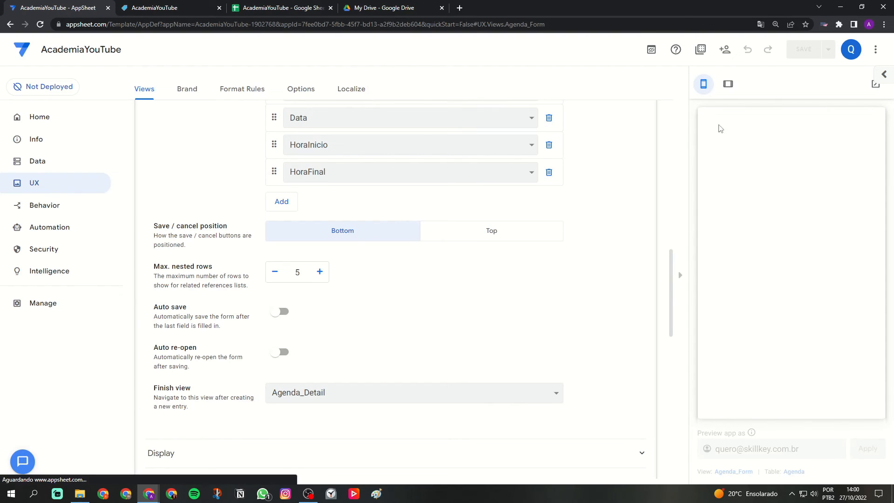
# Change the preview to tablet layout, leave the Agenda_Form settings, and cancel the blank appointment form.
pyautogui.click(727, 83)
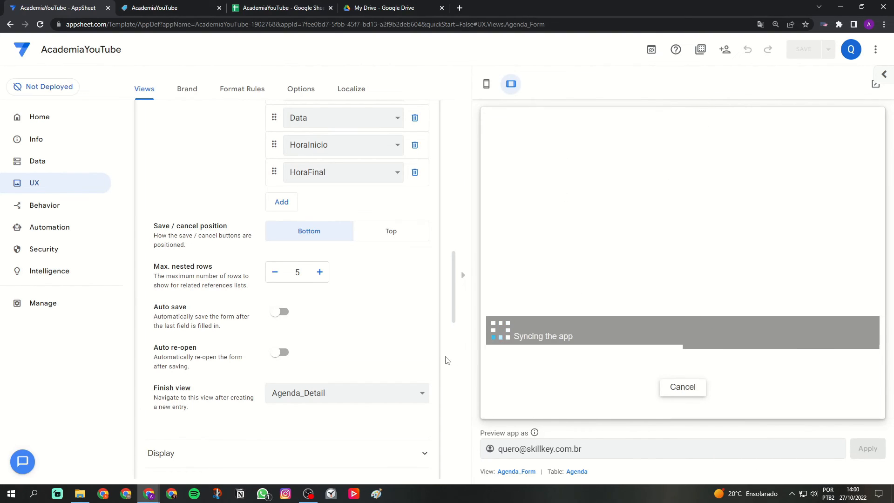
pyautogui.scroll(8, 447, 361)
pyautogui.click(229, 365)
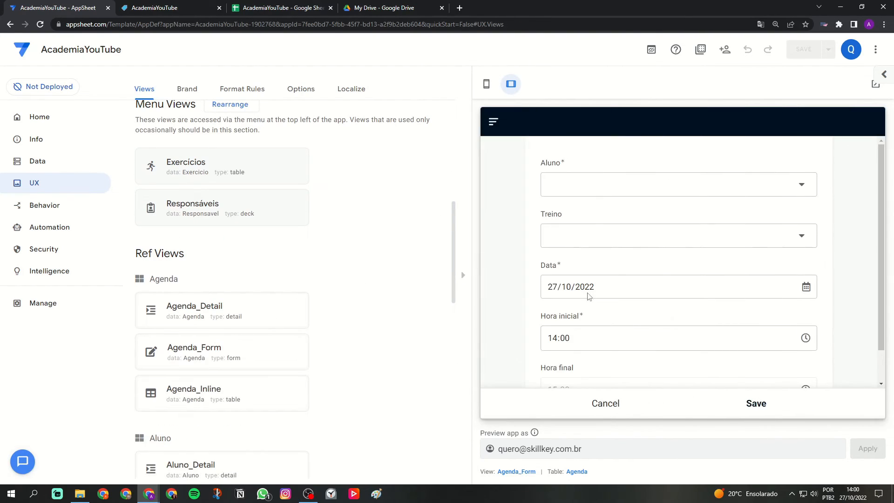
pyautogui.click(605, 402)
pyautogui.click(696, 405)
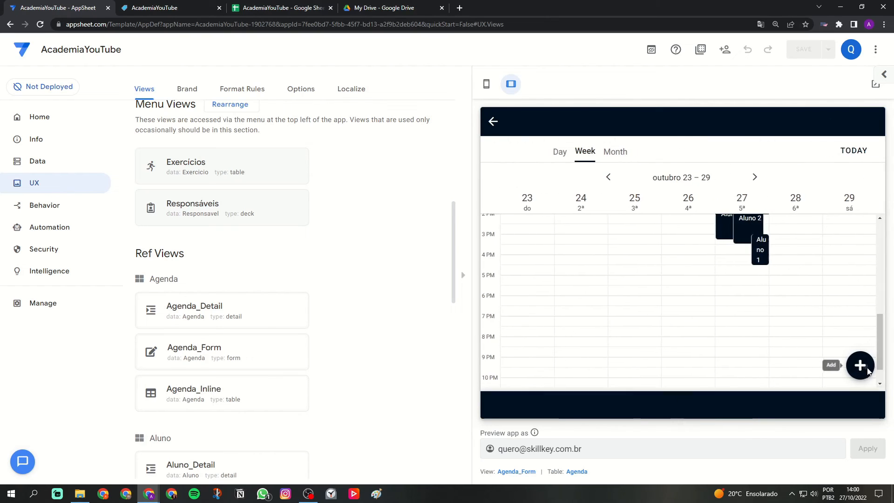
# Add and save an appointment in the preview for a student on 27/10/2022 at 14:00, leaving Treino empty.
pyautogui.click(866, 368)
pyautogui.click(605, 184)
pyautogui.click(585, 225)
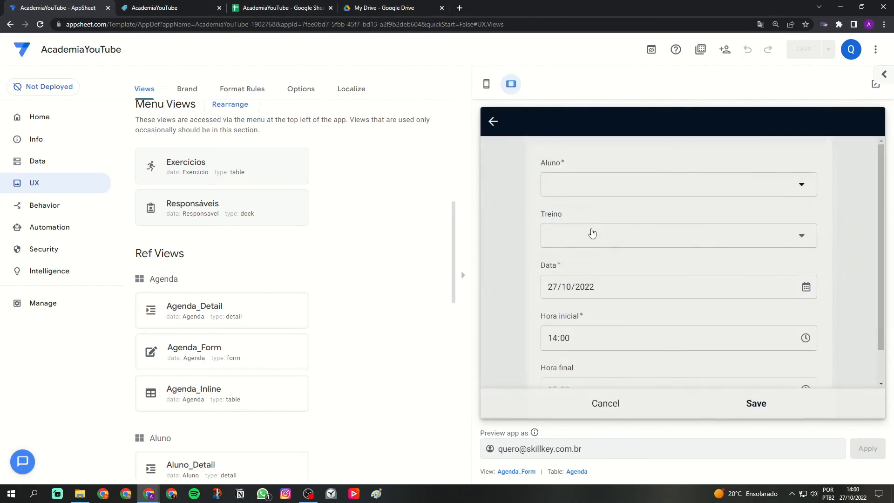
pyautogui.click(589, 239)
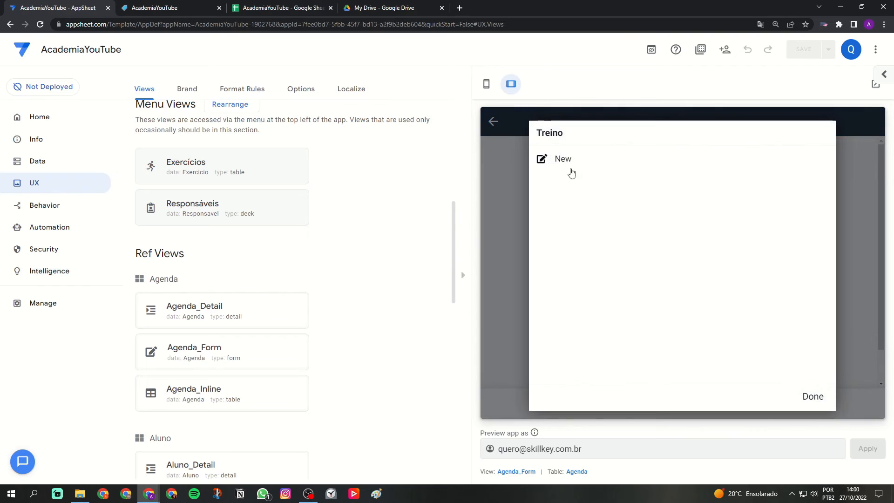
pyautogui.click(513, 222)
pyautogui.scroll(-1, 558, 277)
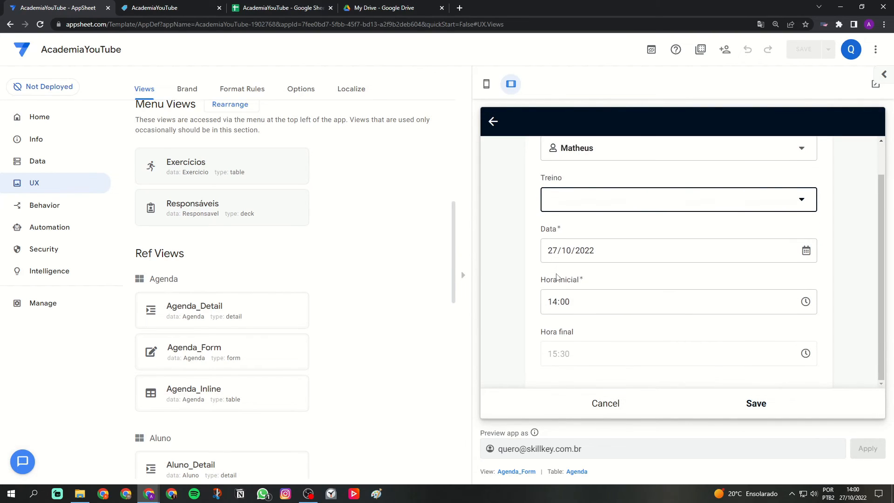
pyautogui.click(755, 404)
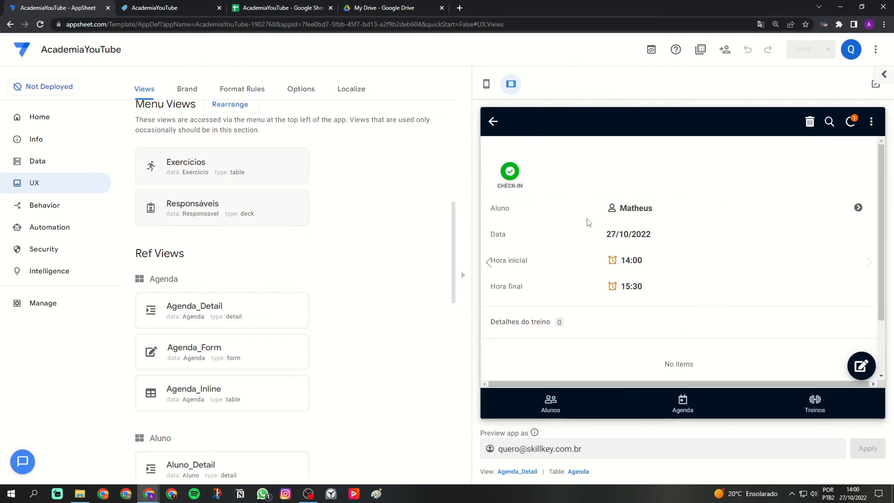
# Record the check-in for the new appointment and examine its times.
pyautogui.moveTo(621, 261); pyautogui.dragTo(641, 254)
pyautogui.moveTo(623, 260); pyautogui.dragTo(659, 262)
pyautogui.click(510, 172)
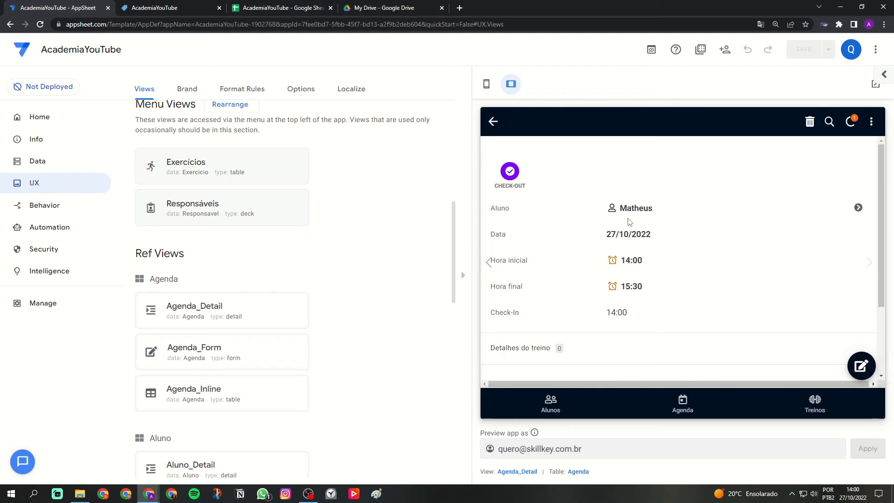
pyautogui.moveTo(623, 312); pyautogui.dragTo(656, 313)
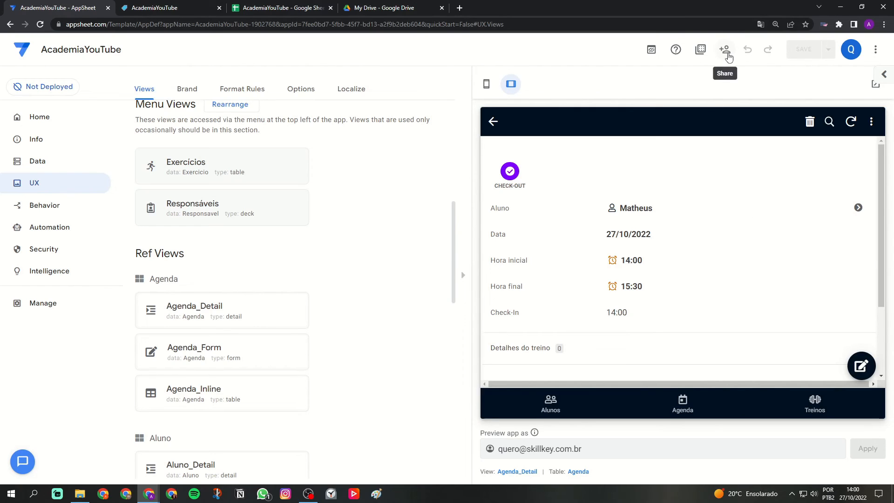
# Start sharing the app by entering an invitee's e-mail, examine the access levels and notification message, and cancel the sharing.
pyautogui.click(728, 57)
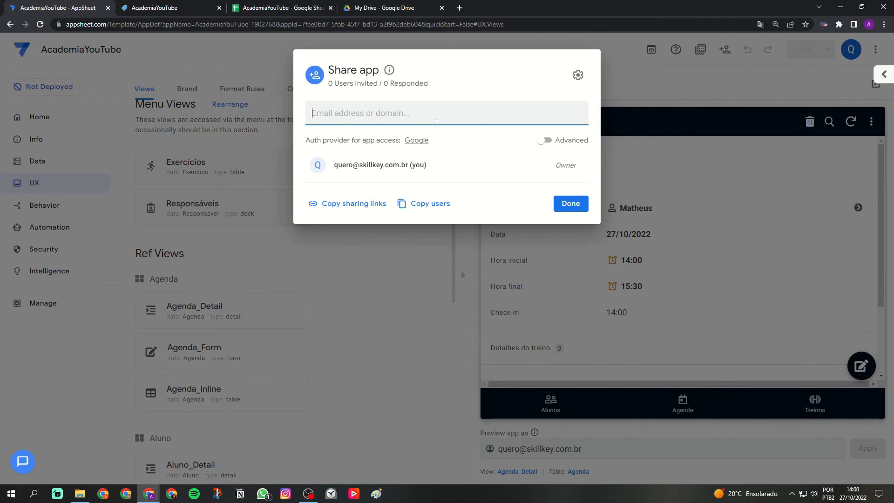
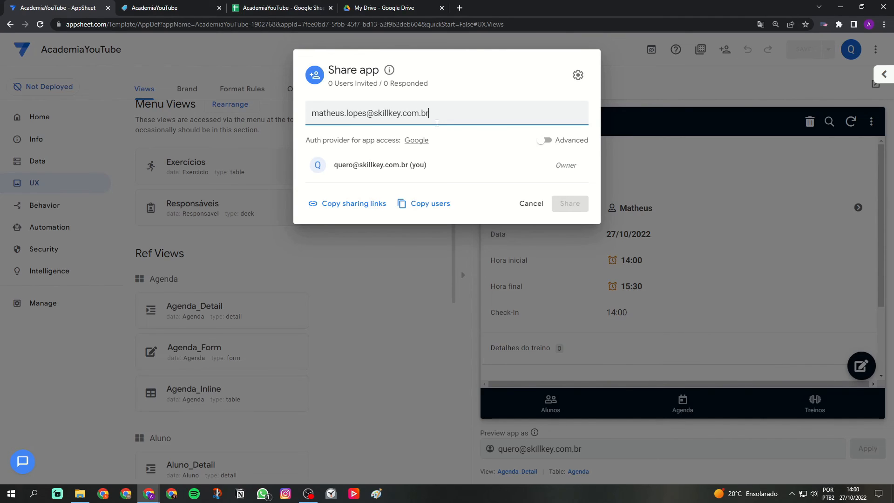
pyautogui.press('Return')
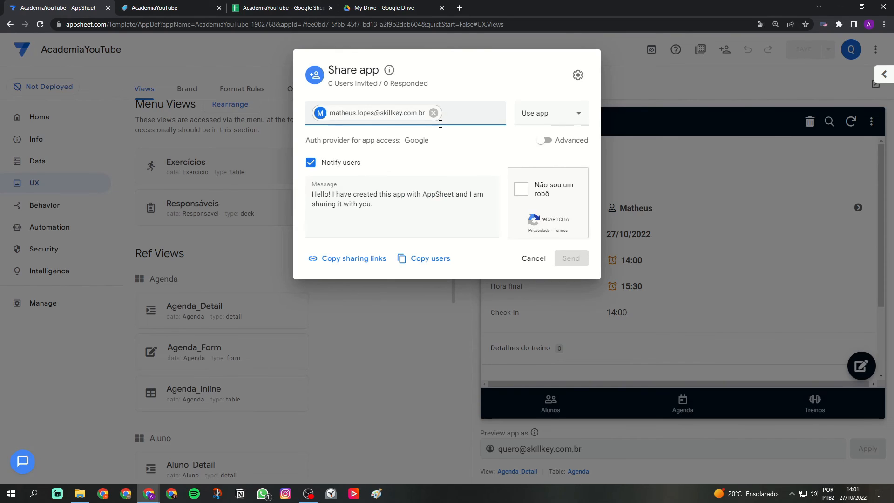
pyautogui.click(545, 115)
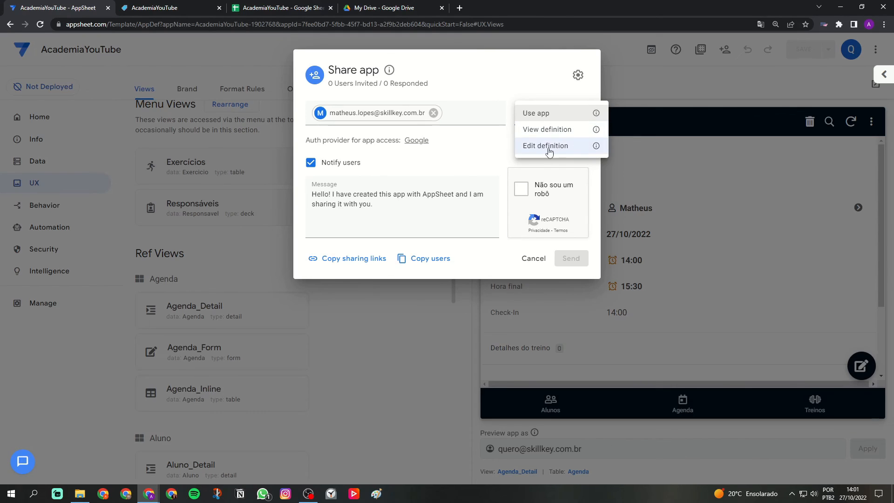
pyautogui.click(481, 150)
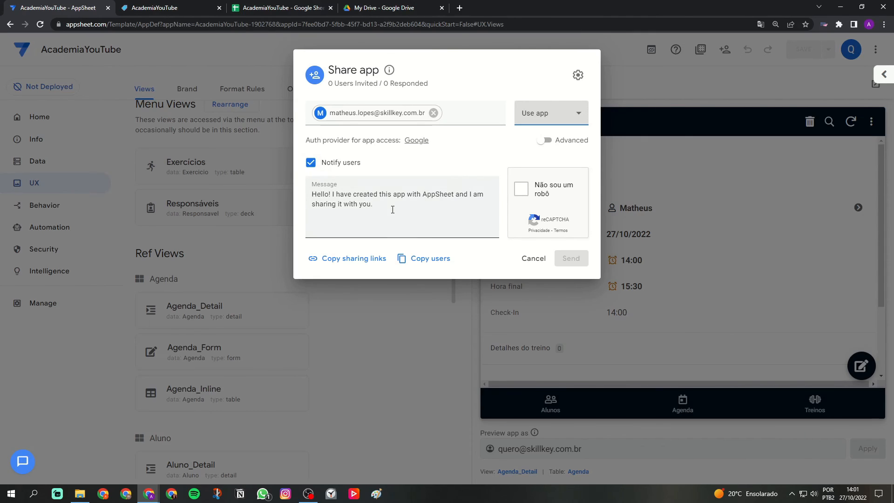
pyautogui.tripleClick(309, 194)
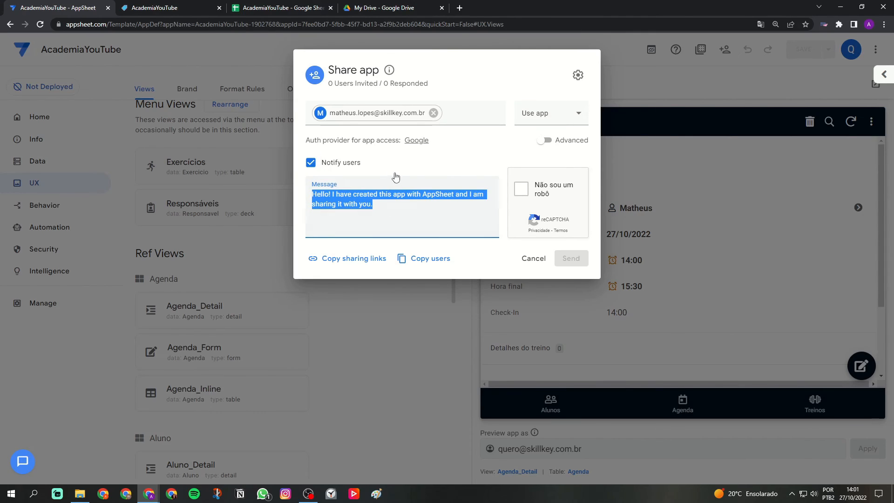
pyautogui.click(437, 214)
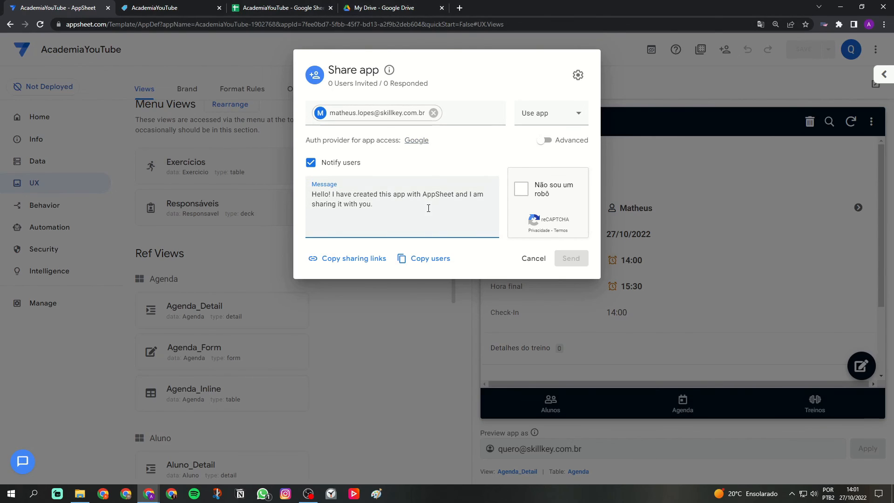
pyautogui.click(540, 260)
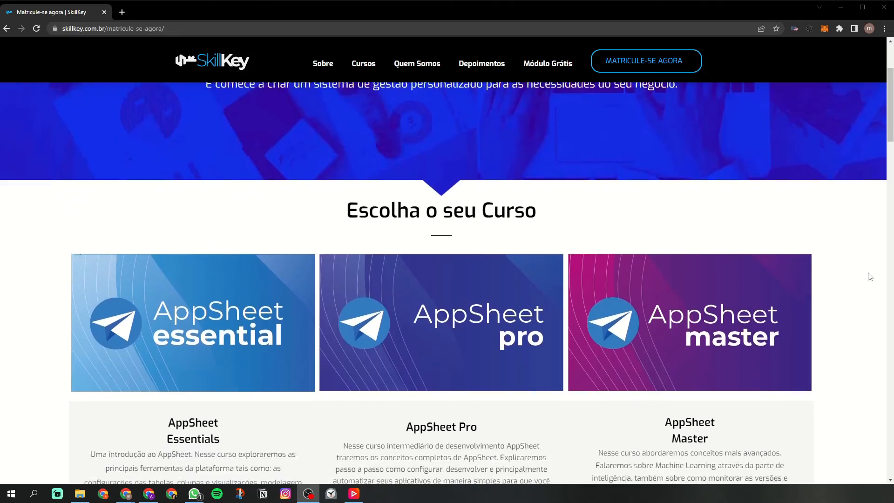
pyautogui.scroll(-1, 869, 276)
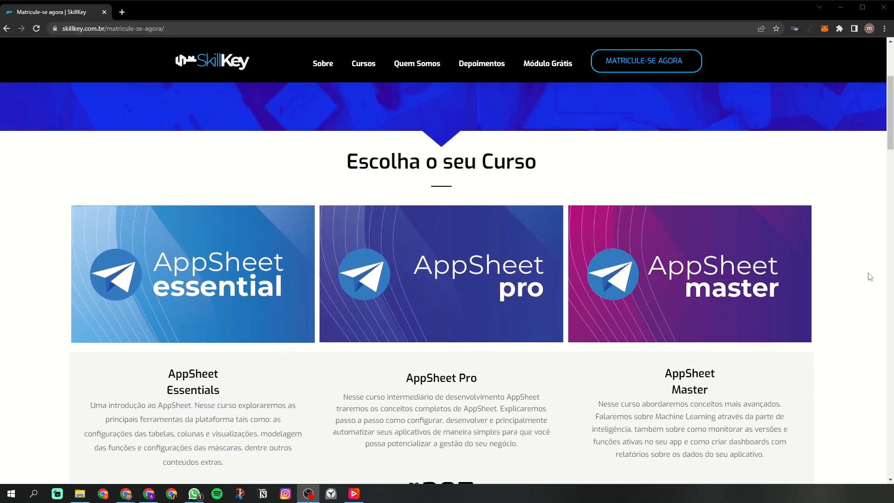
pyautogui.scroll(-7, 869, 276)
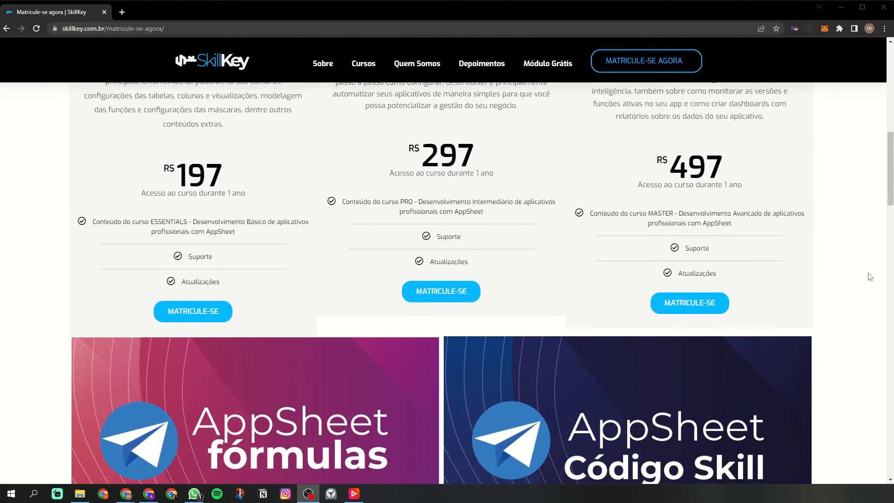
pyautogui.scroll(-10, 869, 276)
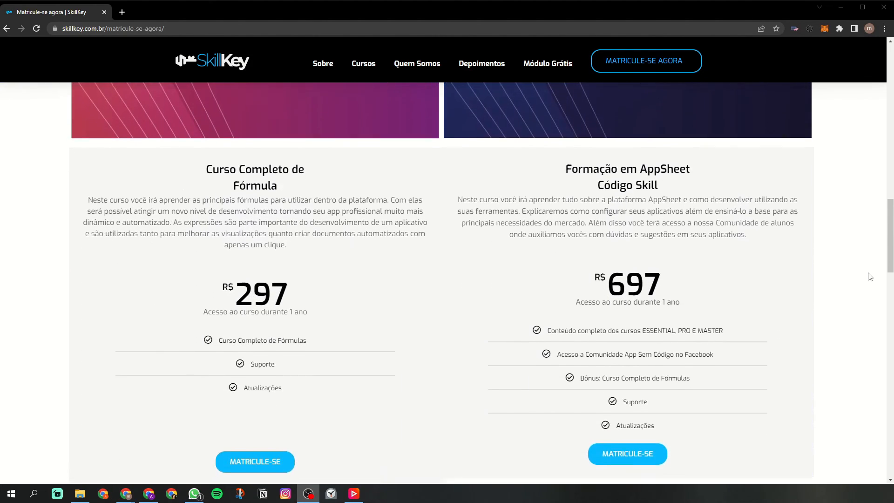
pyautogui.scroll(-1, 869, 275)
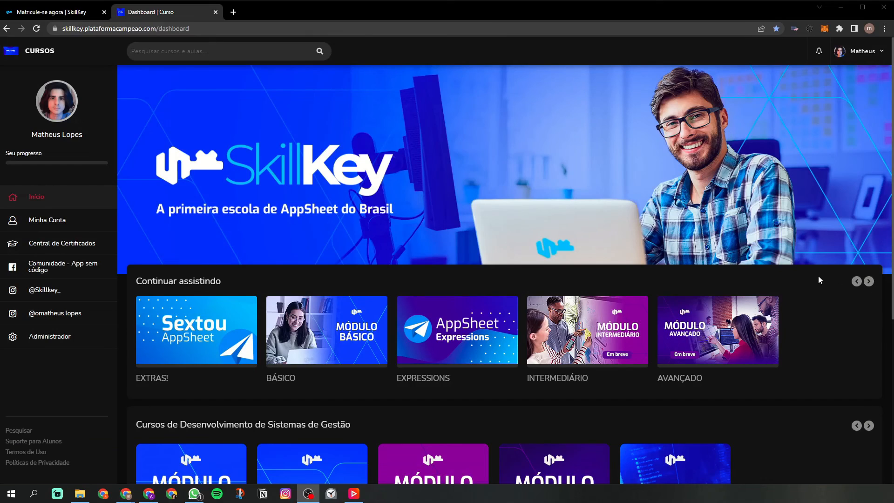
pyautogui.scroll(-5, 818, 276)
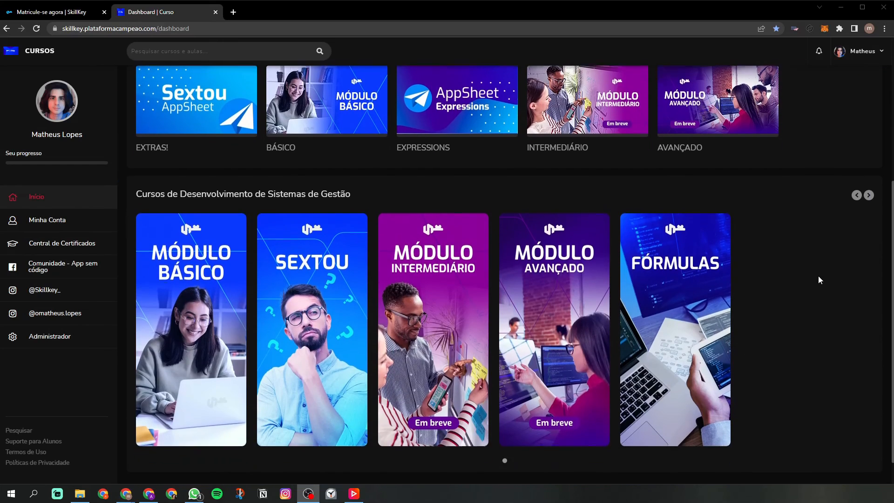
pyautogui.click(296, 275)
pyautogui.scroll(1, 708, 242)
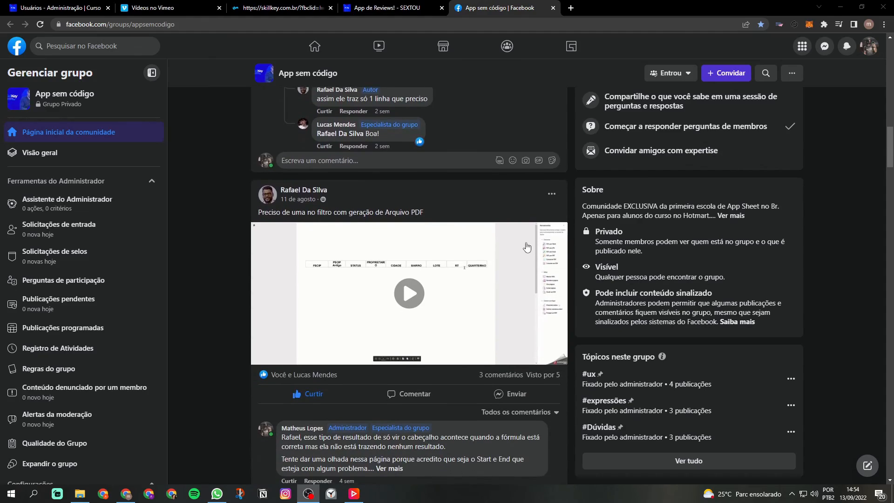
pyautogui.scroll(-15, 527, 246)
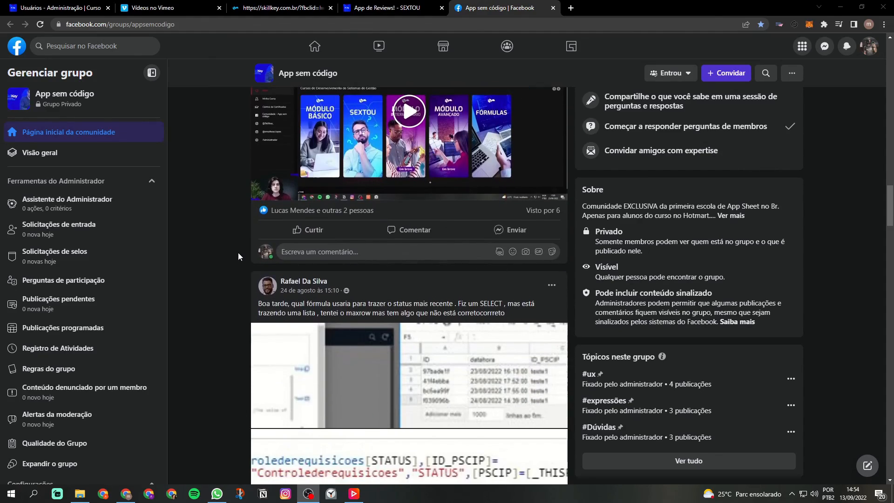
pyautogui.scroll(-15, 239, 252)
pyautogui.scroll(-15, 201, 256)
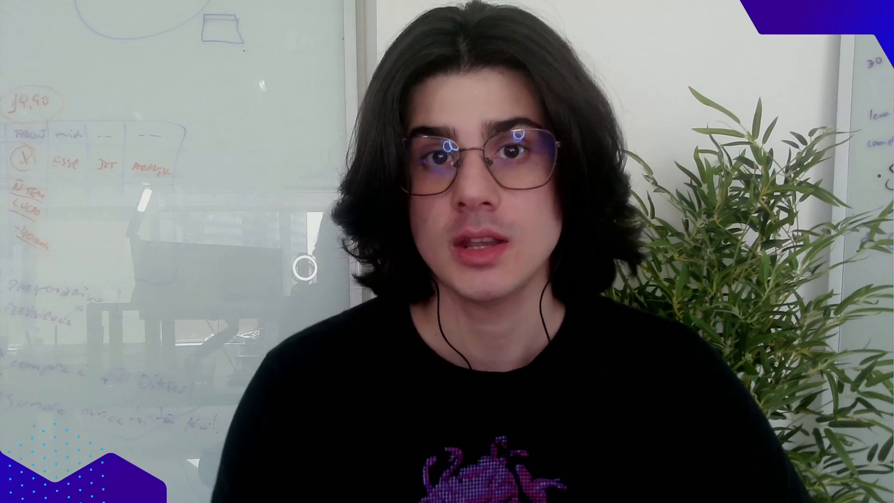